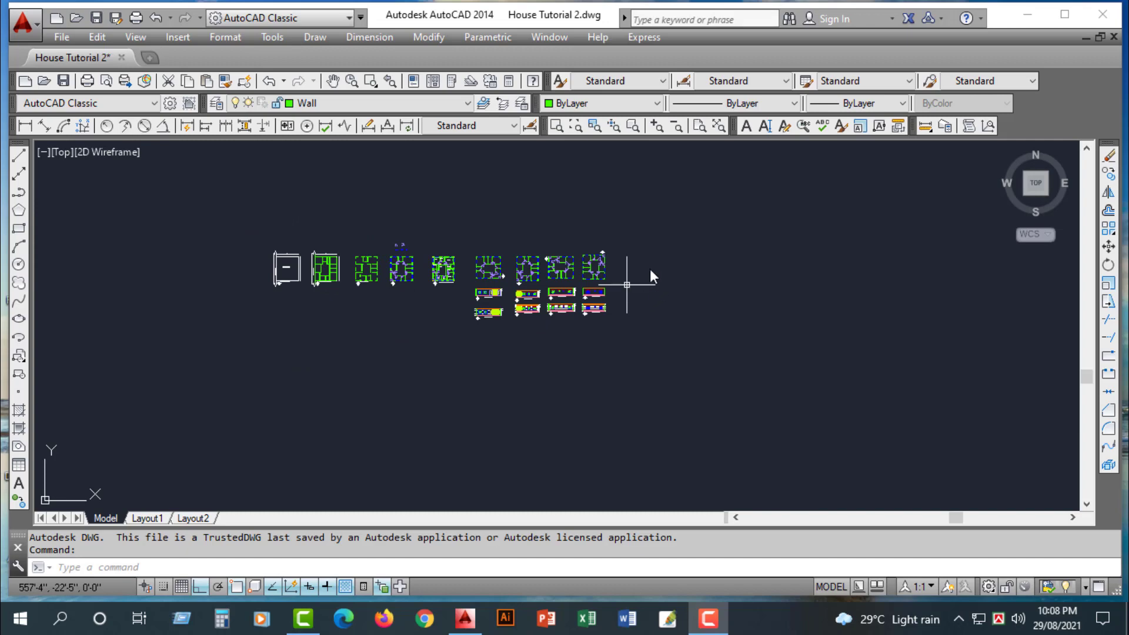
scroll(650, 271, "up", 5)
scroll(650, 269, "down", 6)
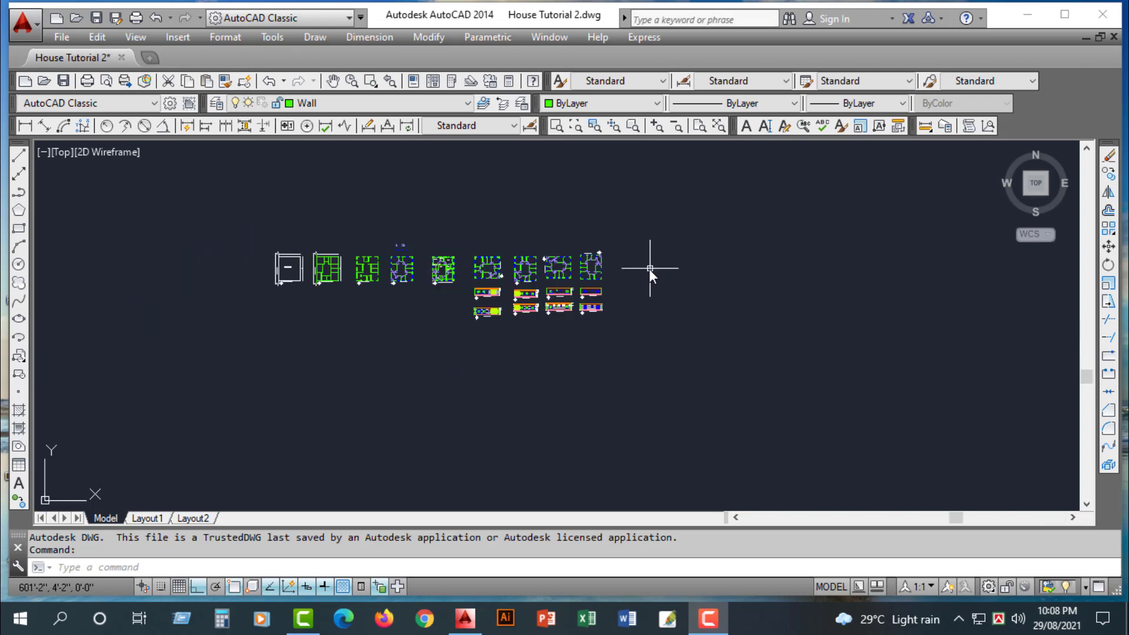
scroll(651, 270, "up", 4)
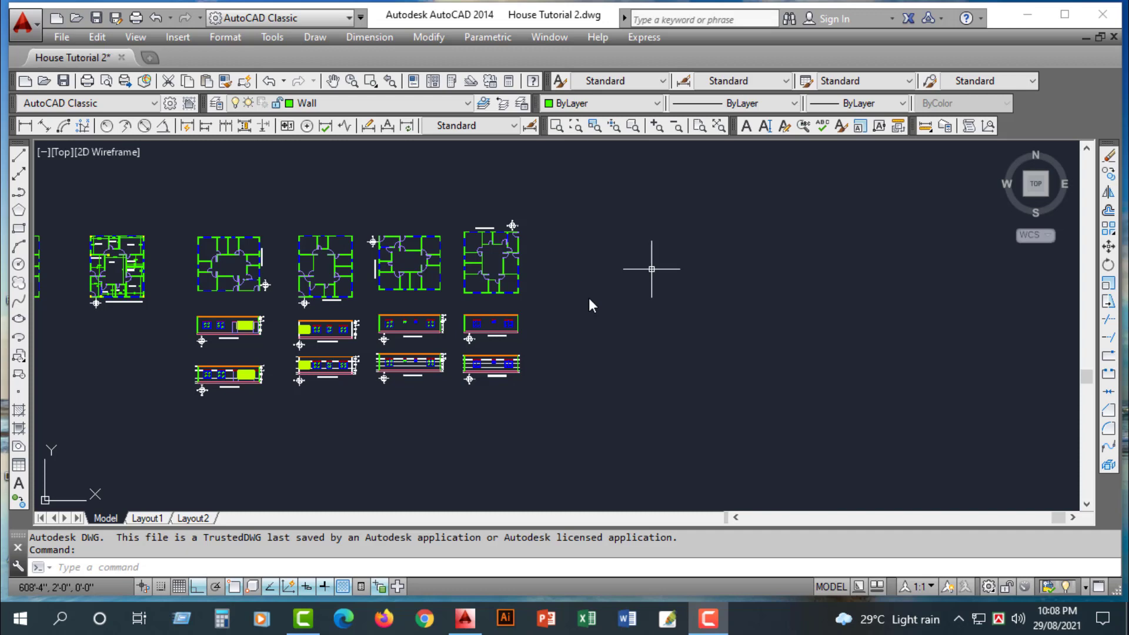
scroll(588, 298, "up", 2)
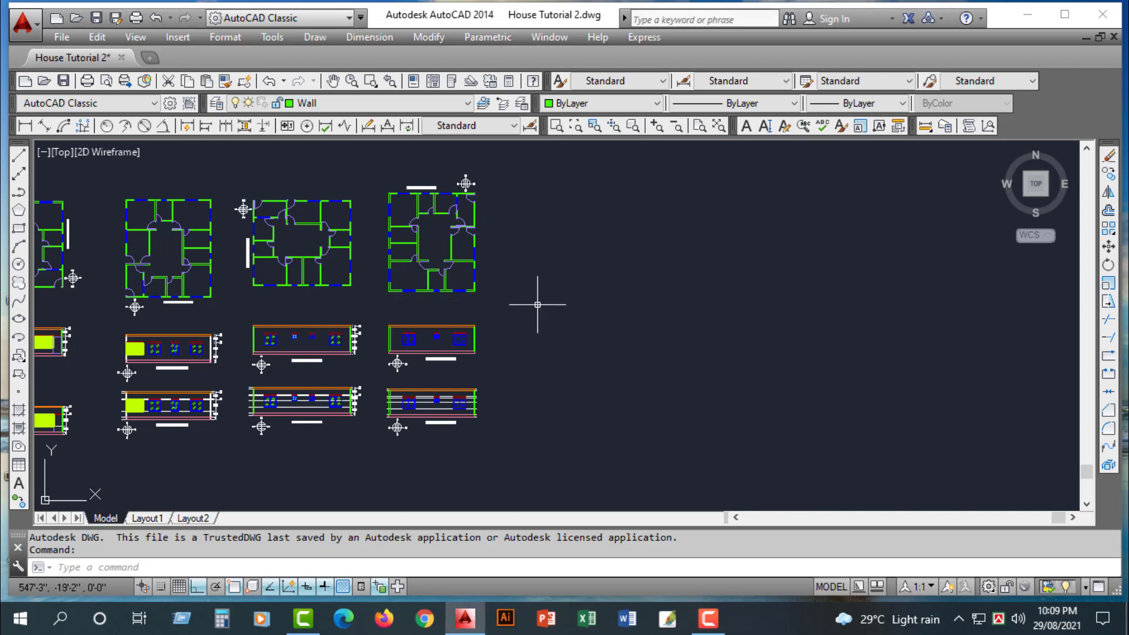
left_click(526, 262)
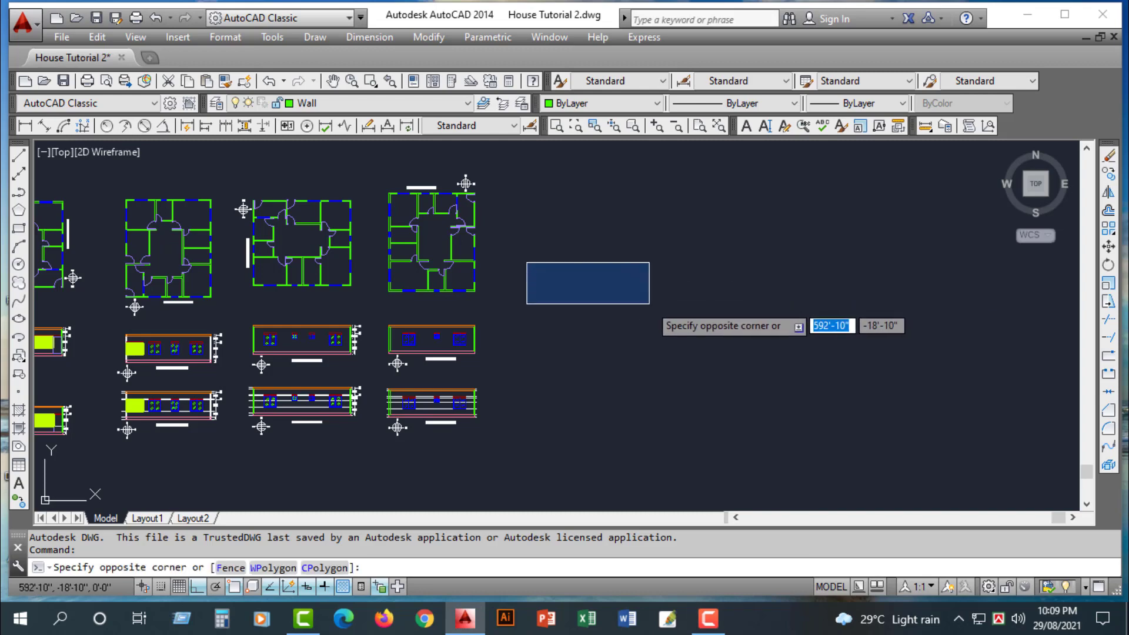
type("@")
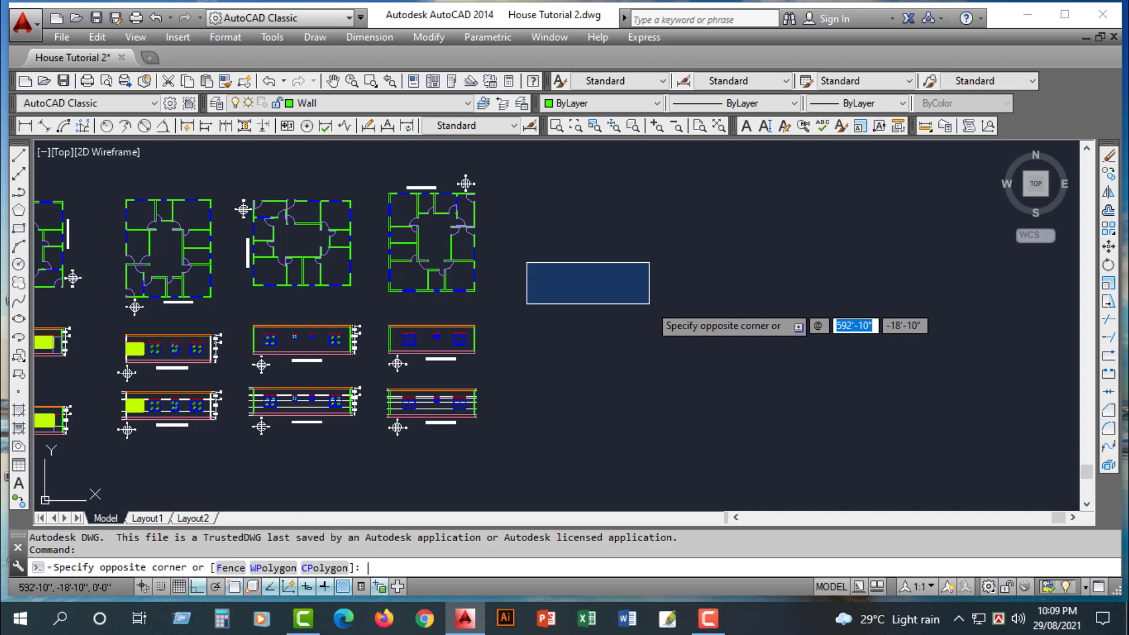
type("13'")
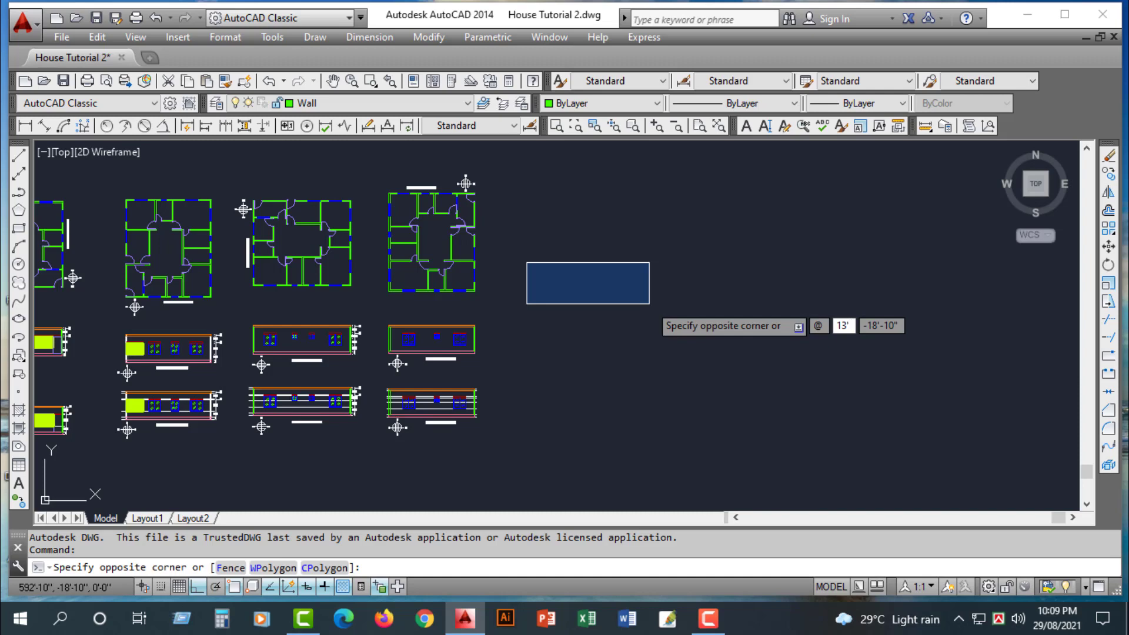
key("Tab")
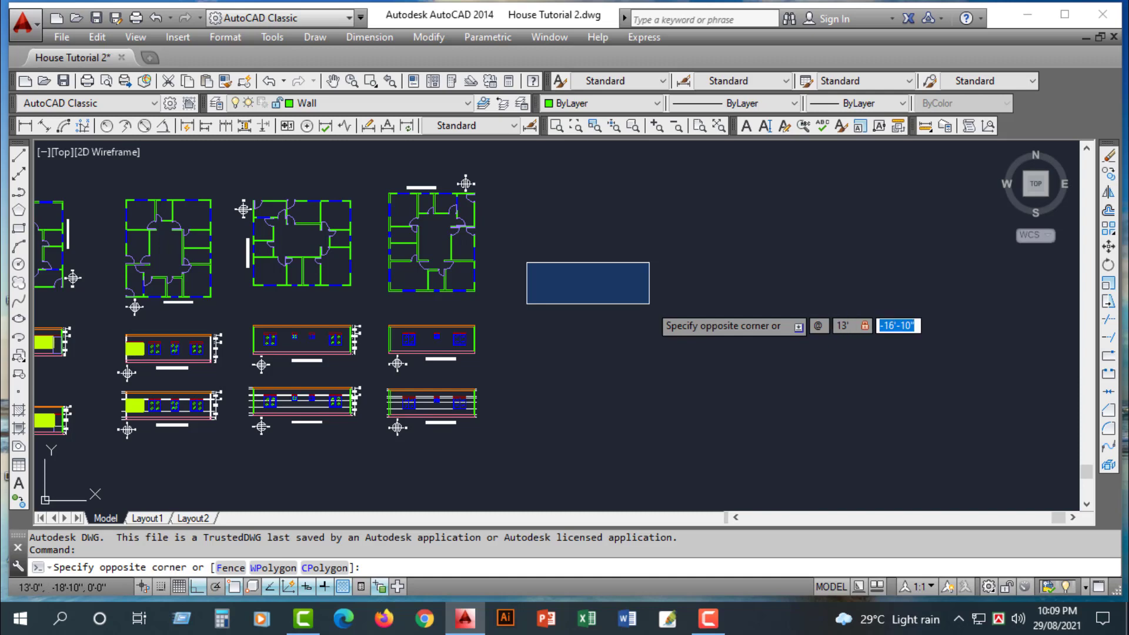
type("6")
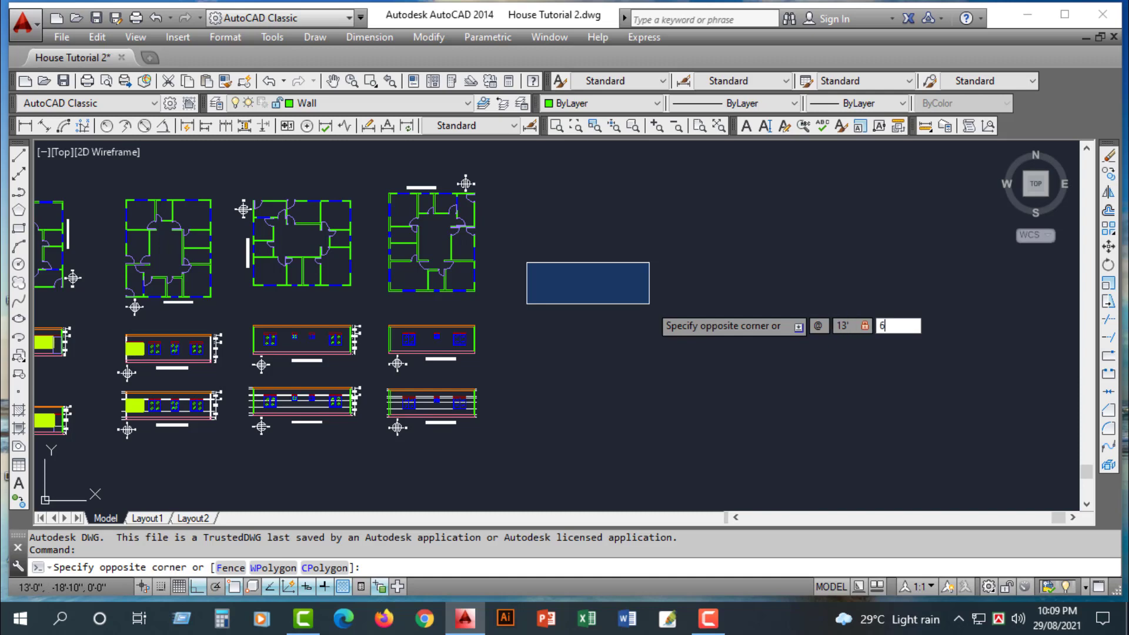
type("'-7\"")
key("Return")
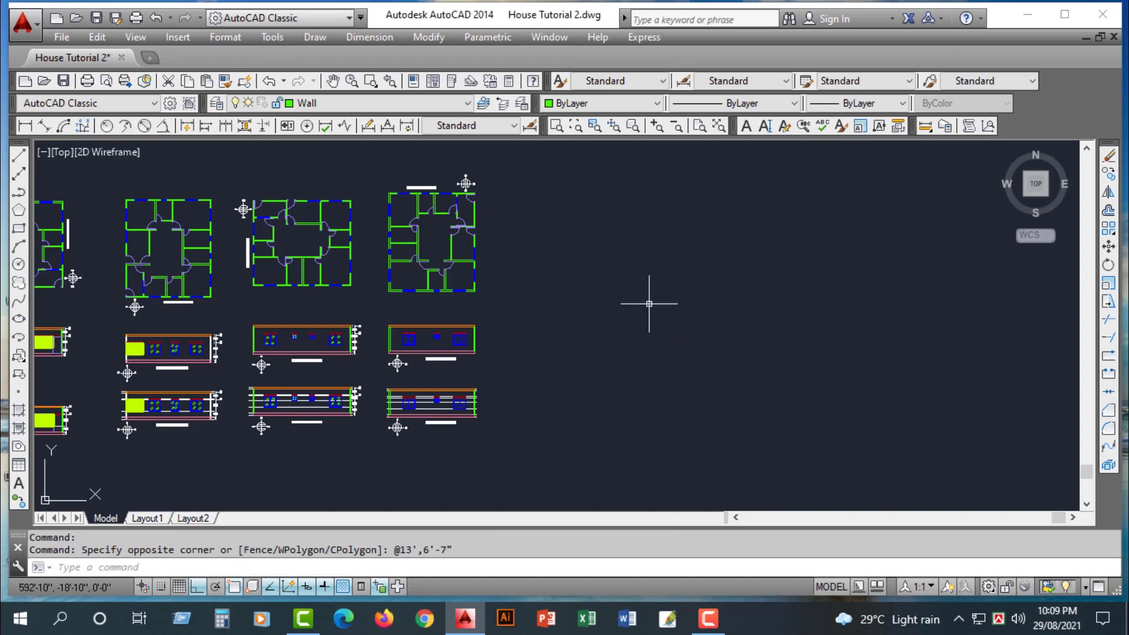
left_click(667, 299)
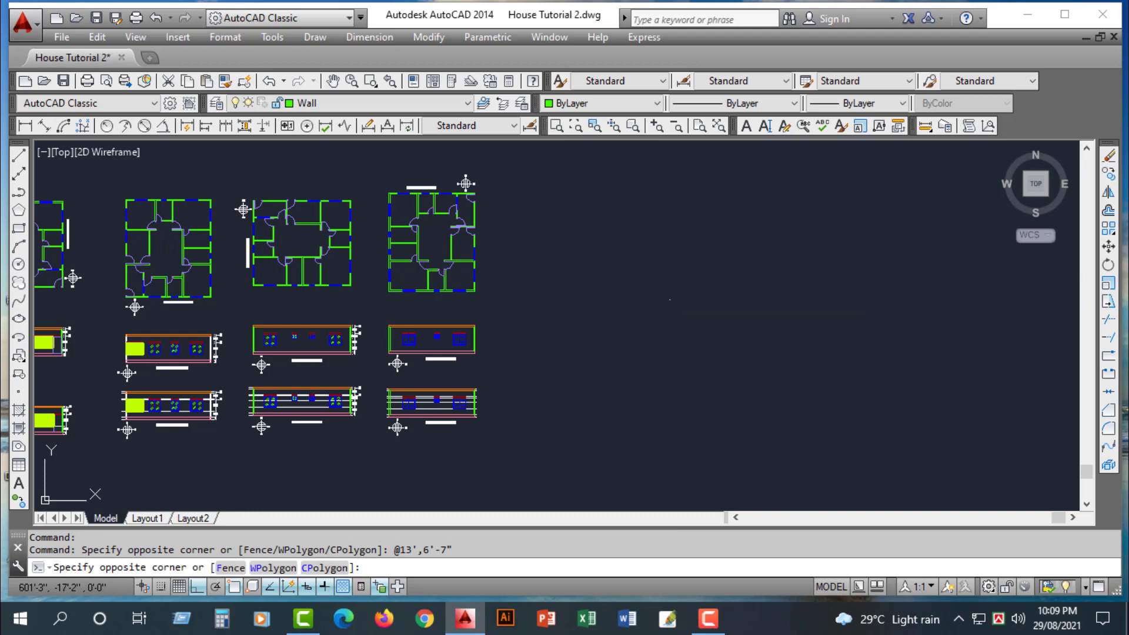
key("Escape")
key("Escape")
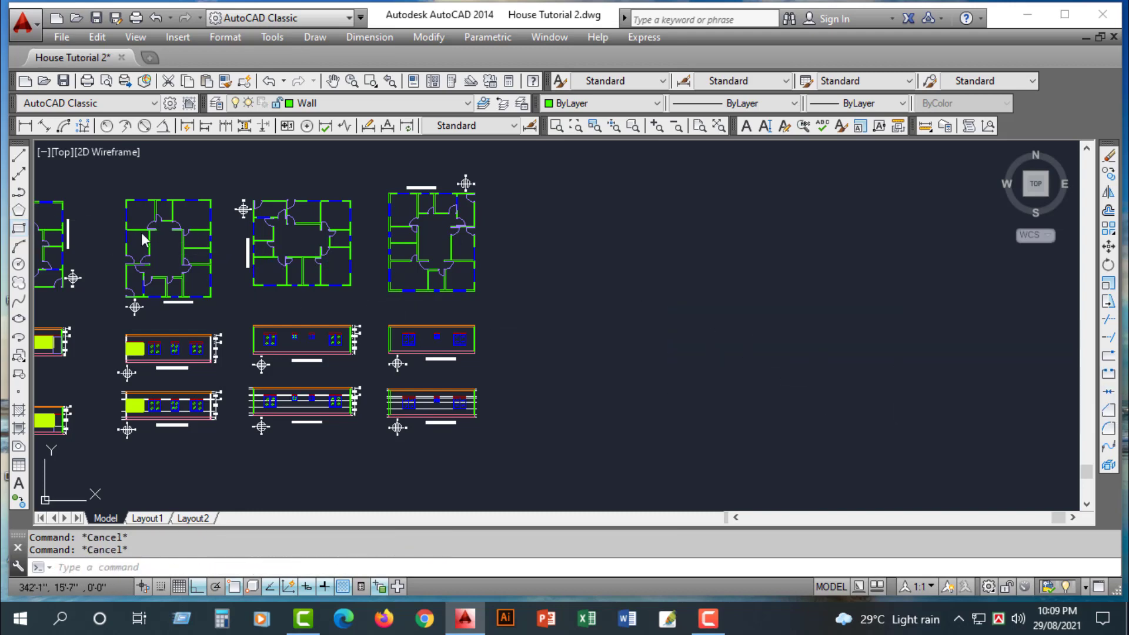
- Draw a rectangle 13' wide and 6'-7" high in the empty space beside the last floor plan
left_click(19, 229)
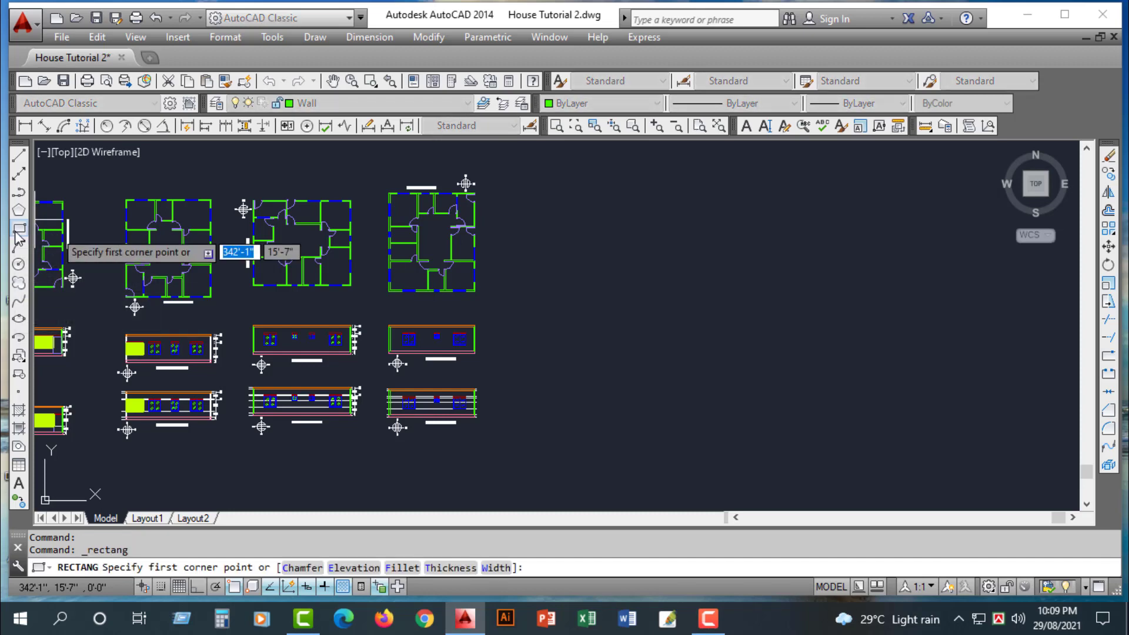
left_click(540, 275)
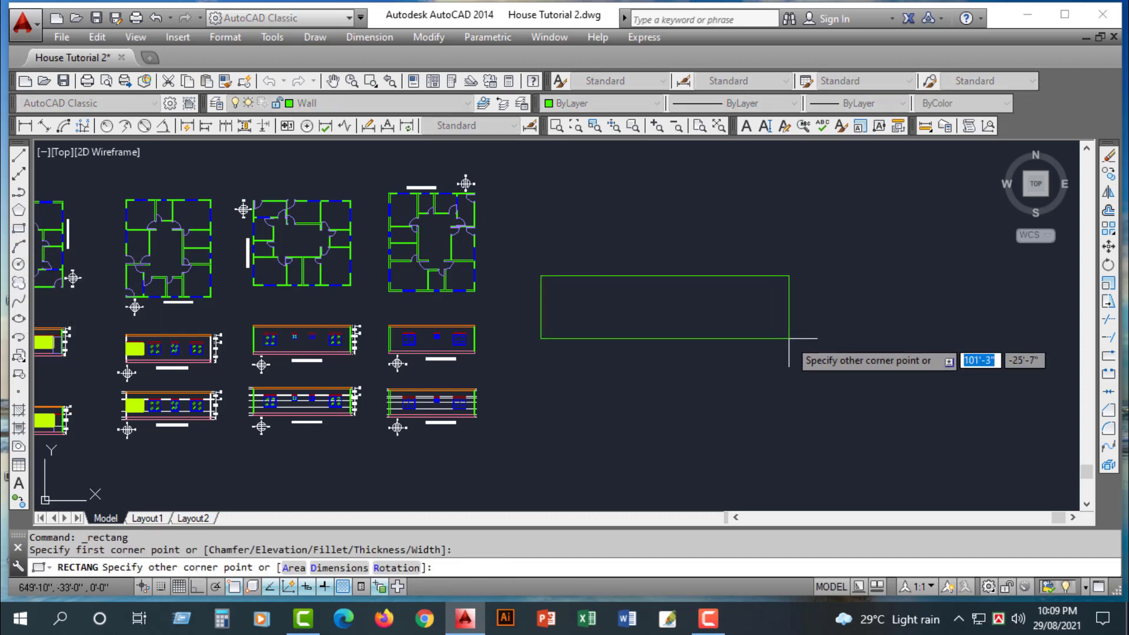
type("@")
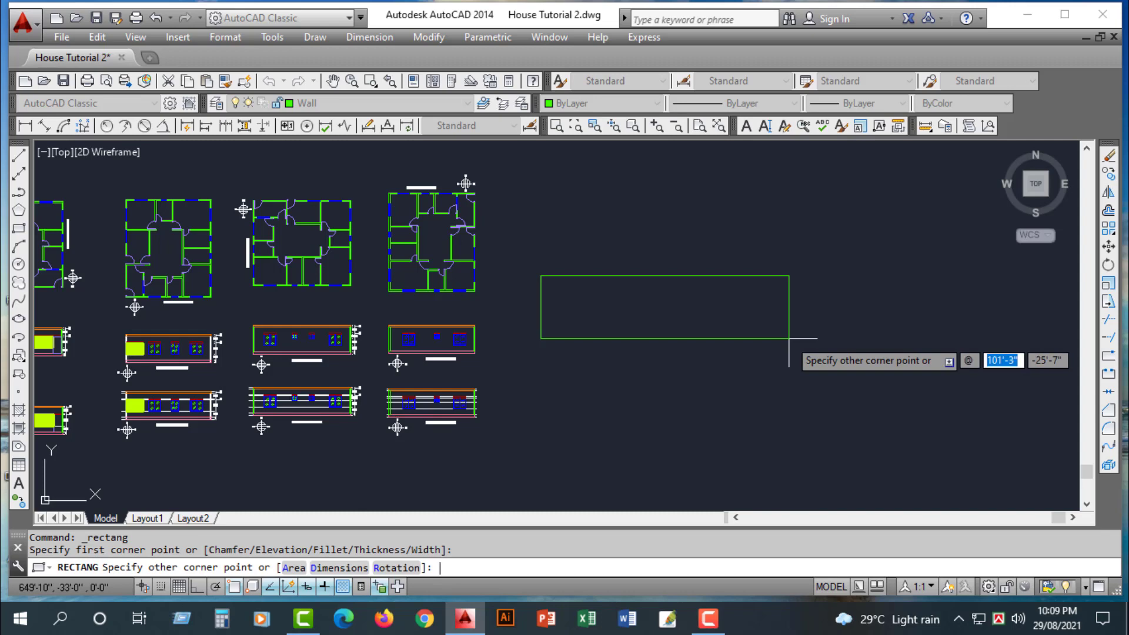
type("13")
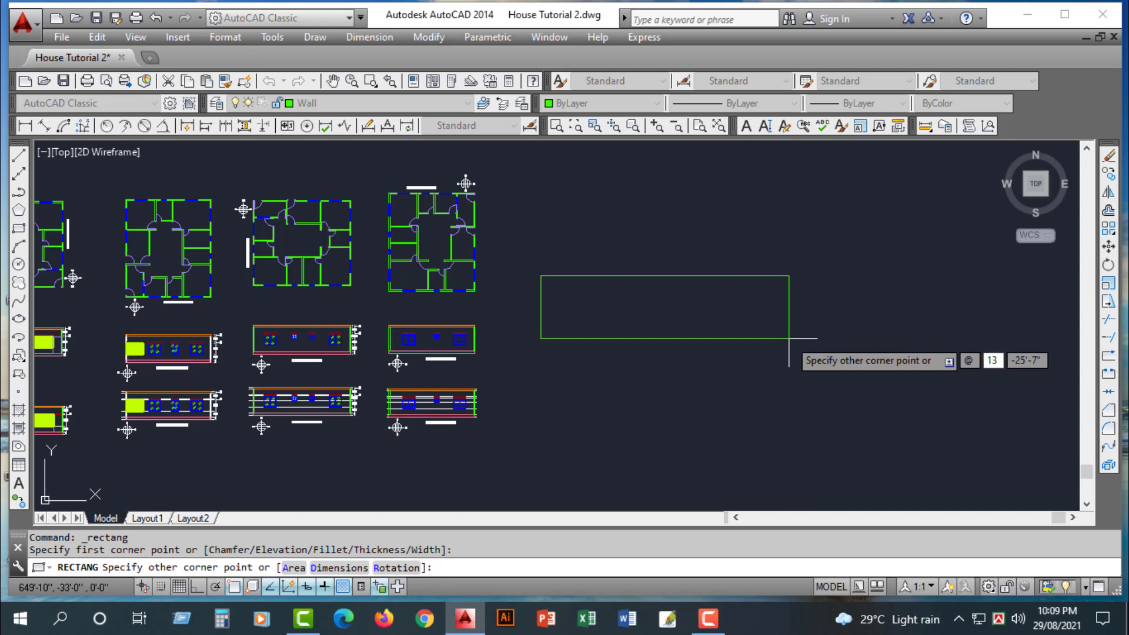
type("'")
key("Tab")
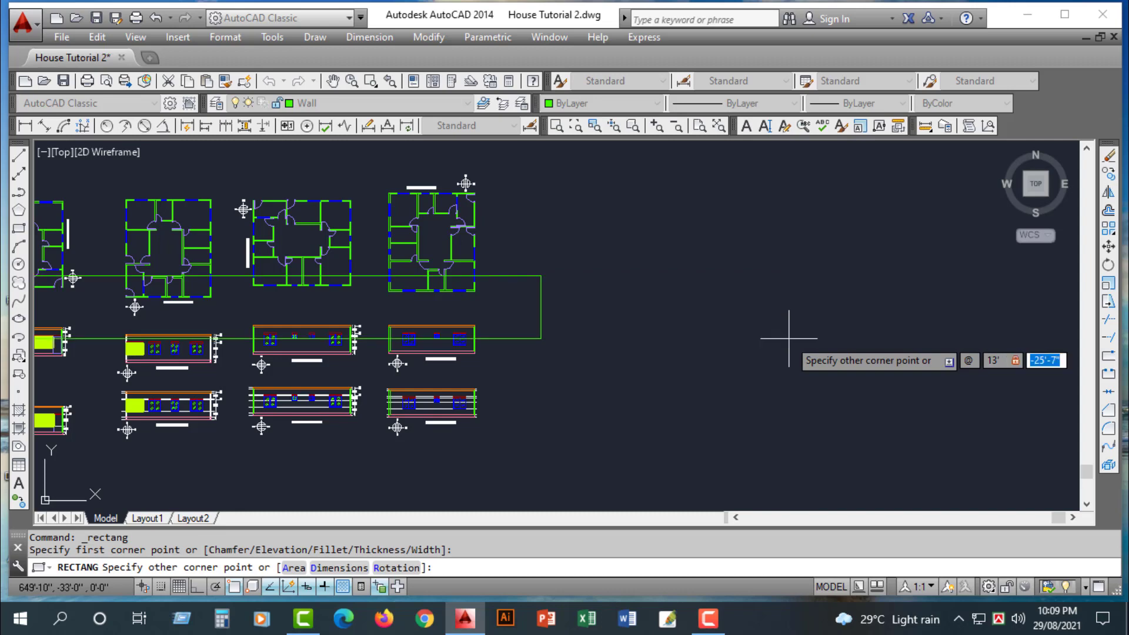
type("6'-7")
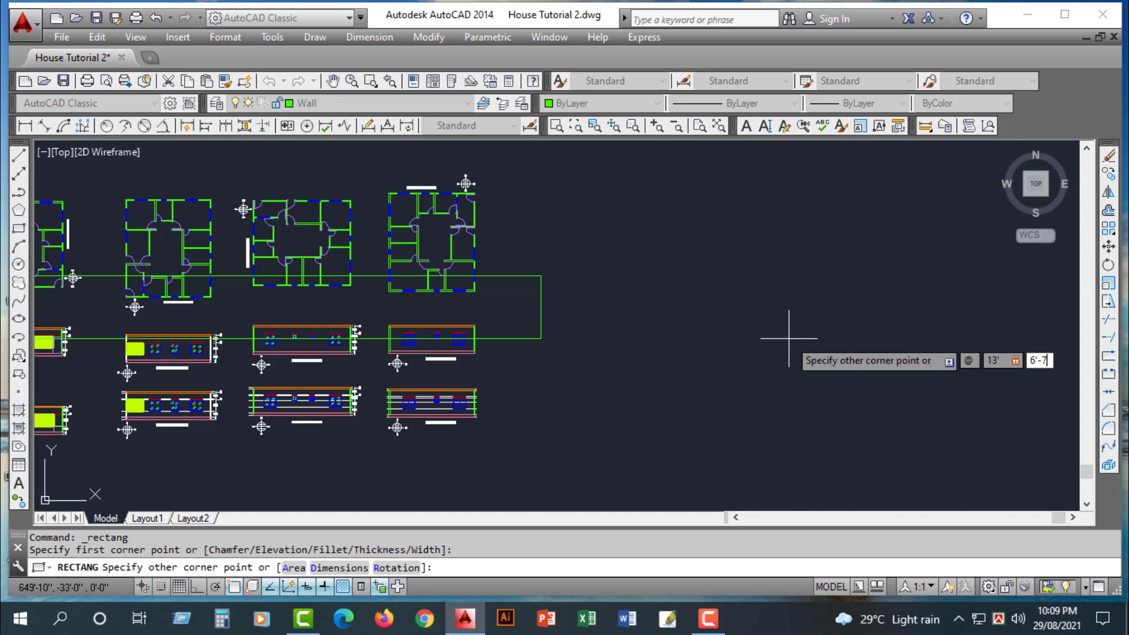
key("Return")
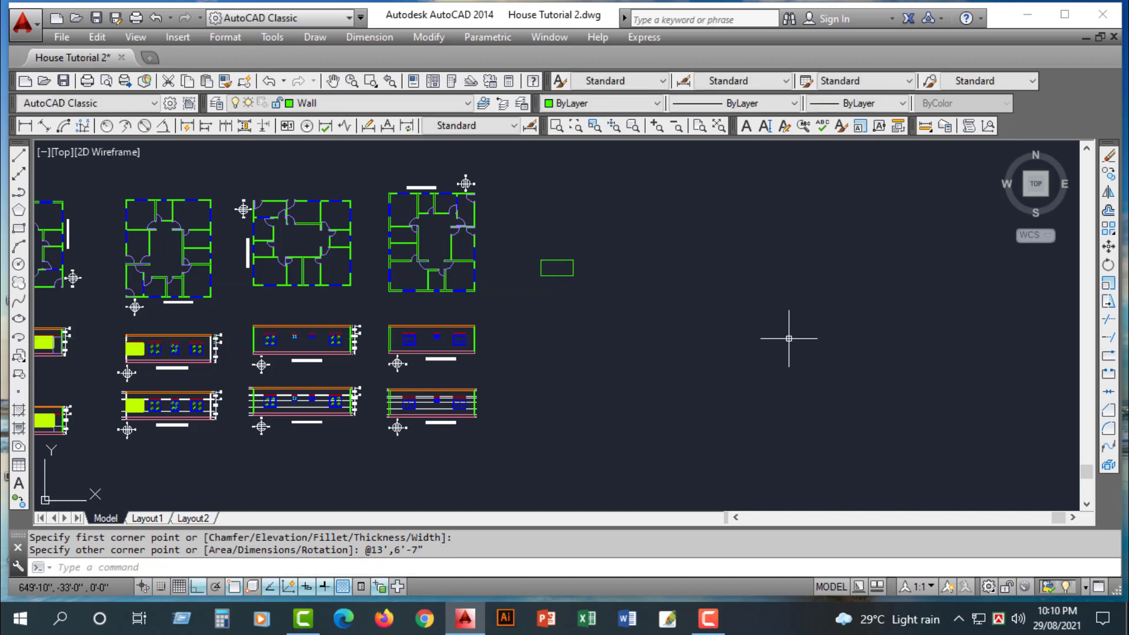
scroll(282, 271, "down", 6)
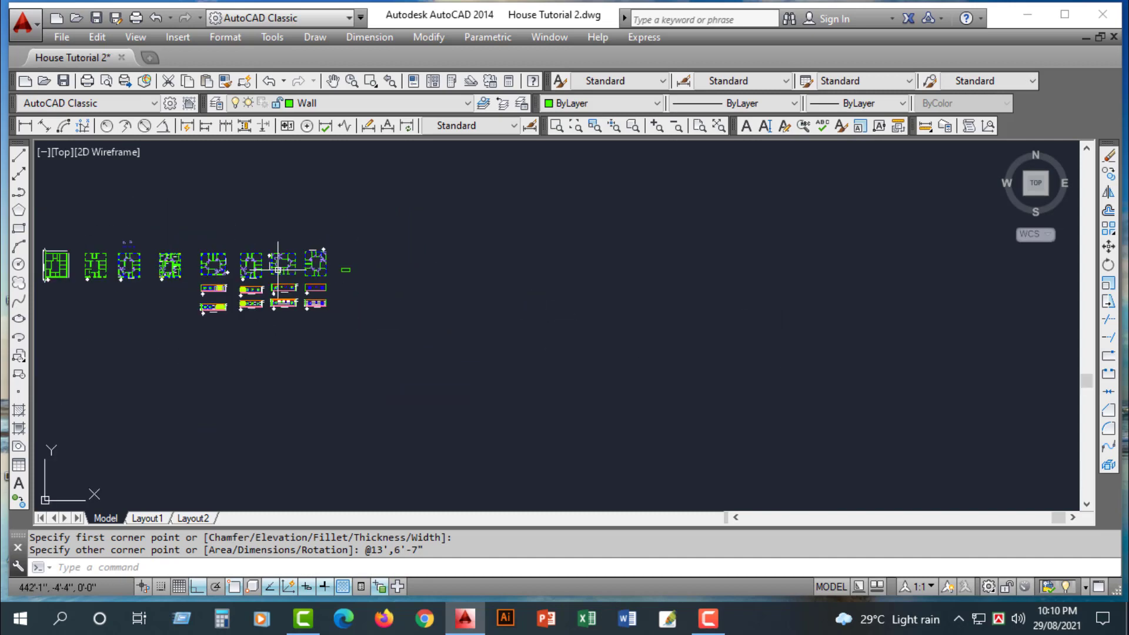
scroll(325, 264, "up", 6)
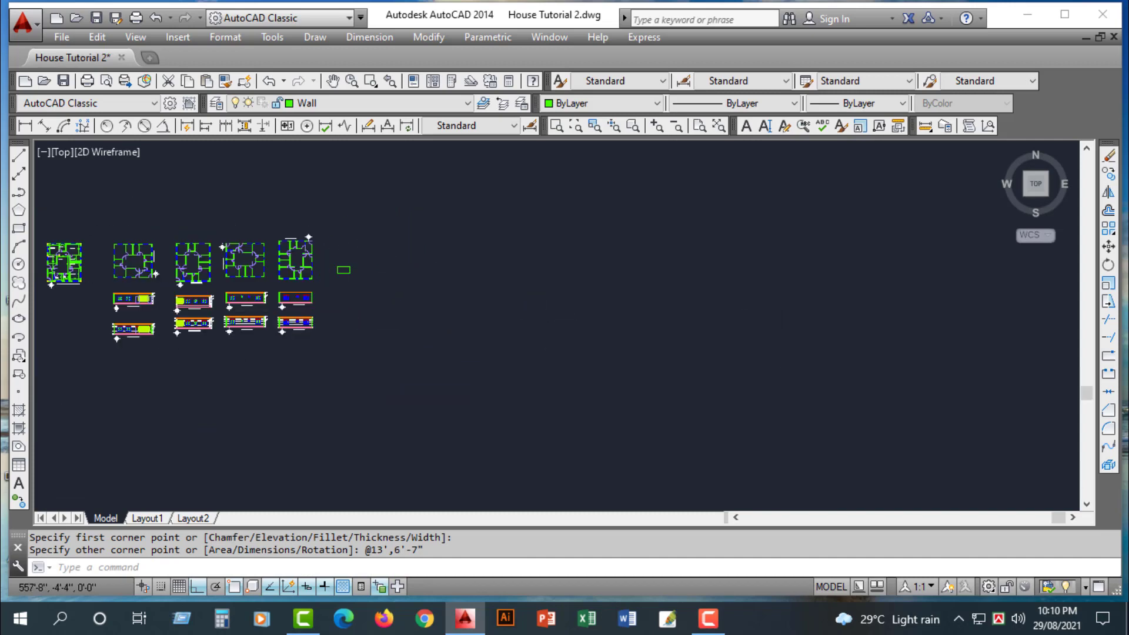
scroll(324, 265, "up", 6)
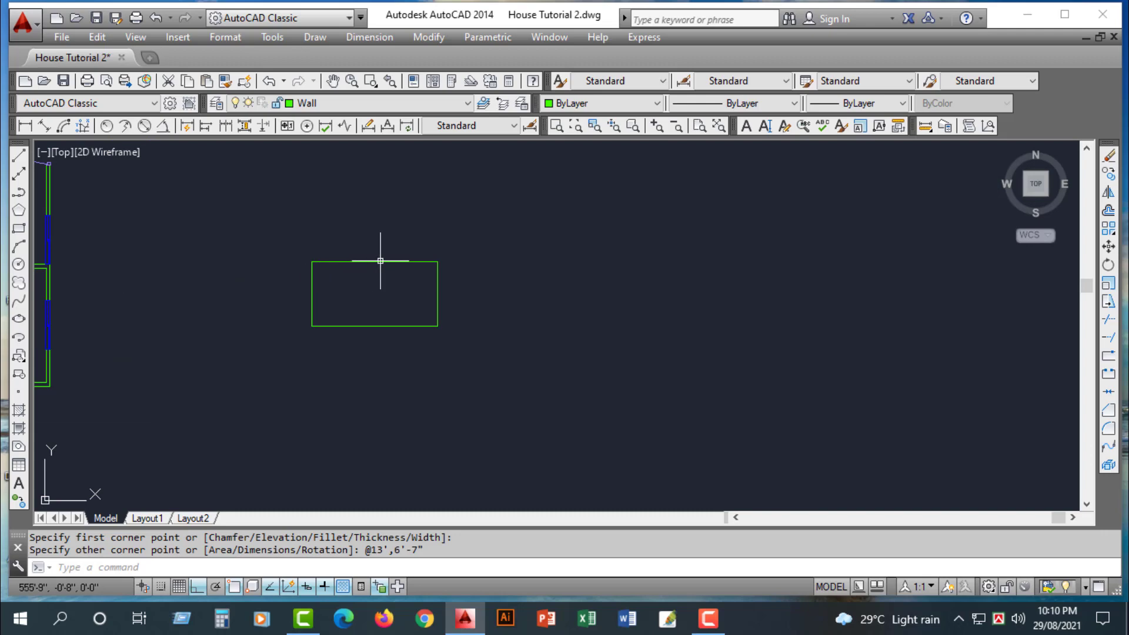
scroll(376, 258, "down", 8)
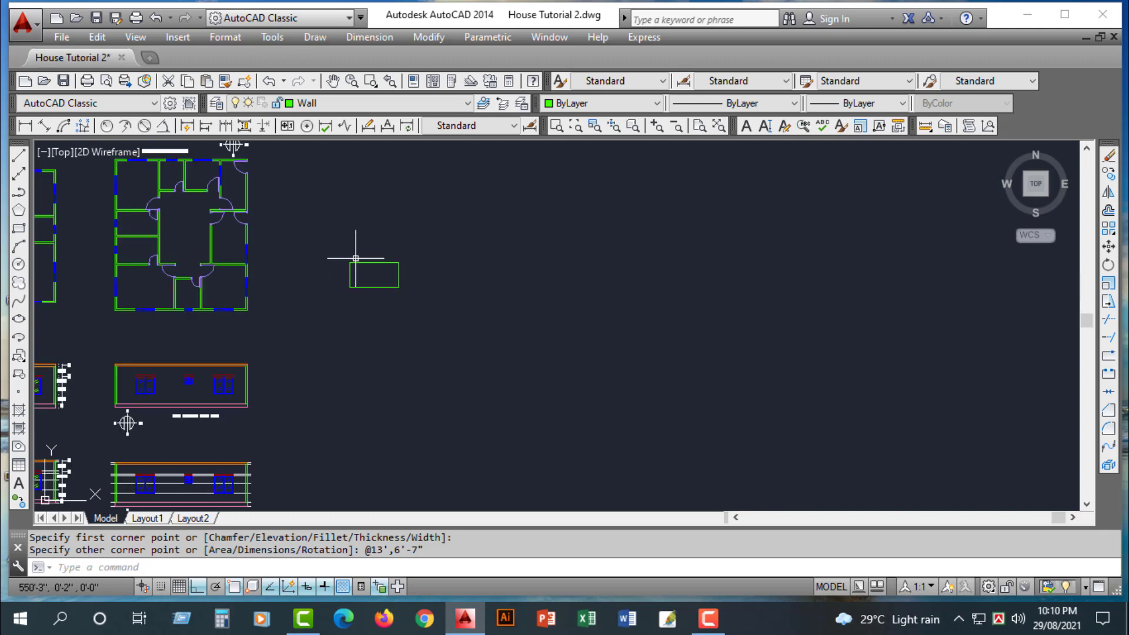
scroll(353, 257, "up", 6)
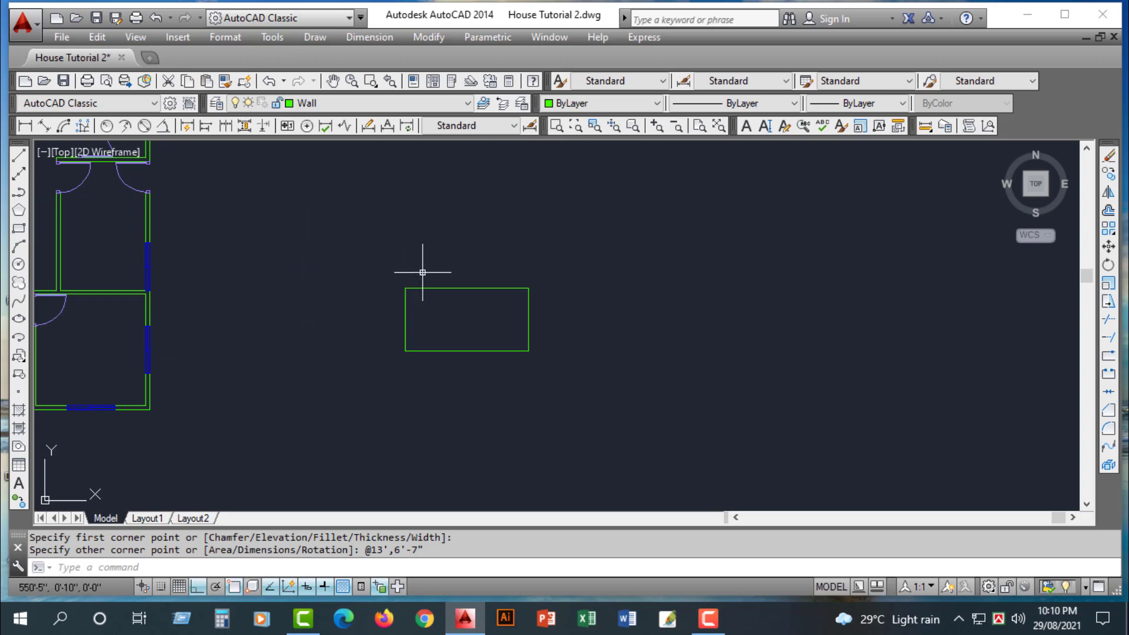
- Create a new layer named "building roof" based on the window layer
left_click(218, 104)
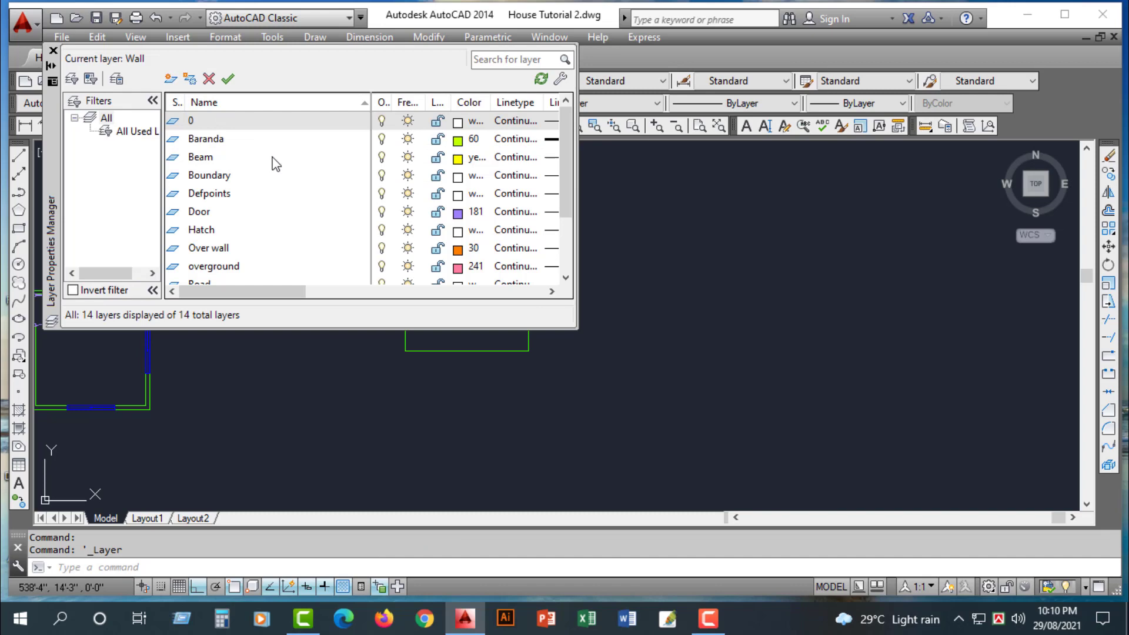
scroll(274, 164, "down", 2)
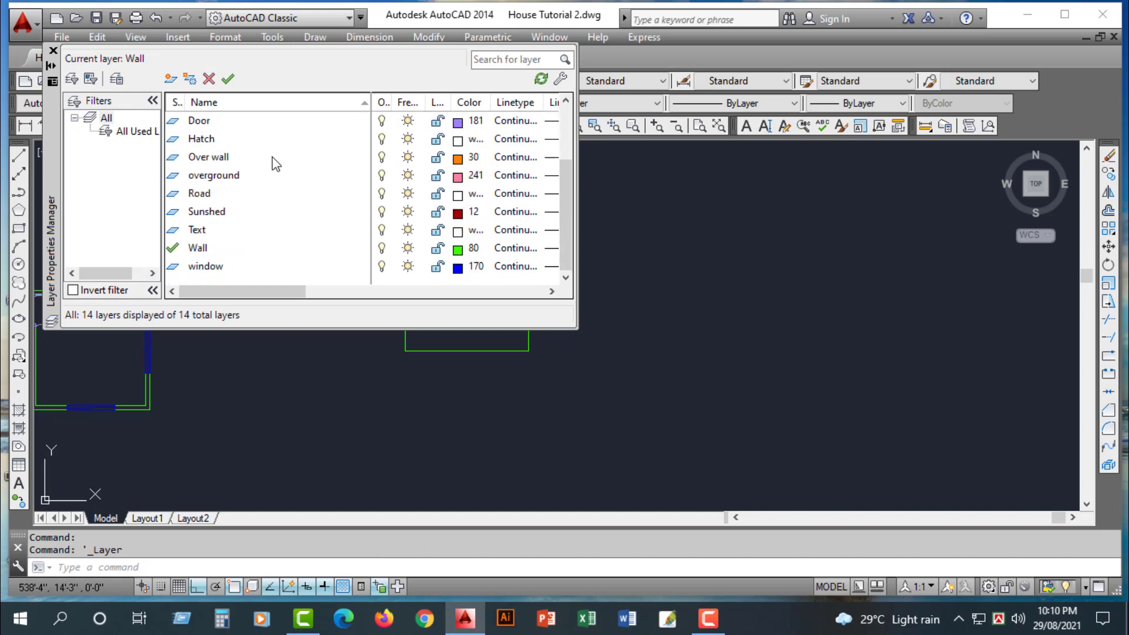
left_click(213, 271)
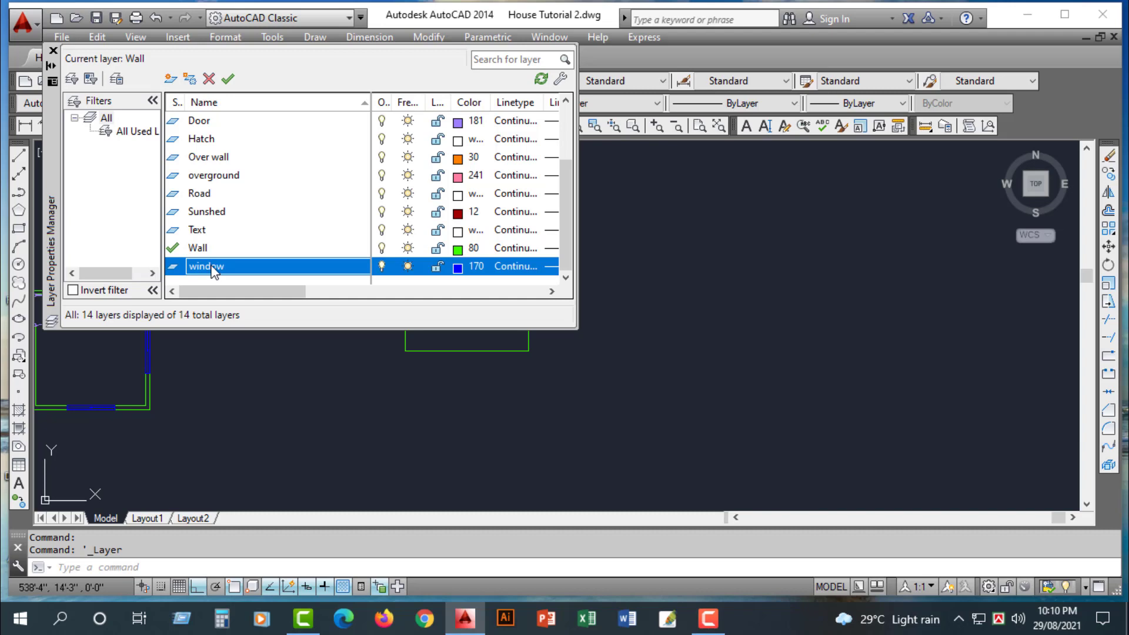
right_click(213, 271)
left_click(259, 250)
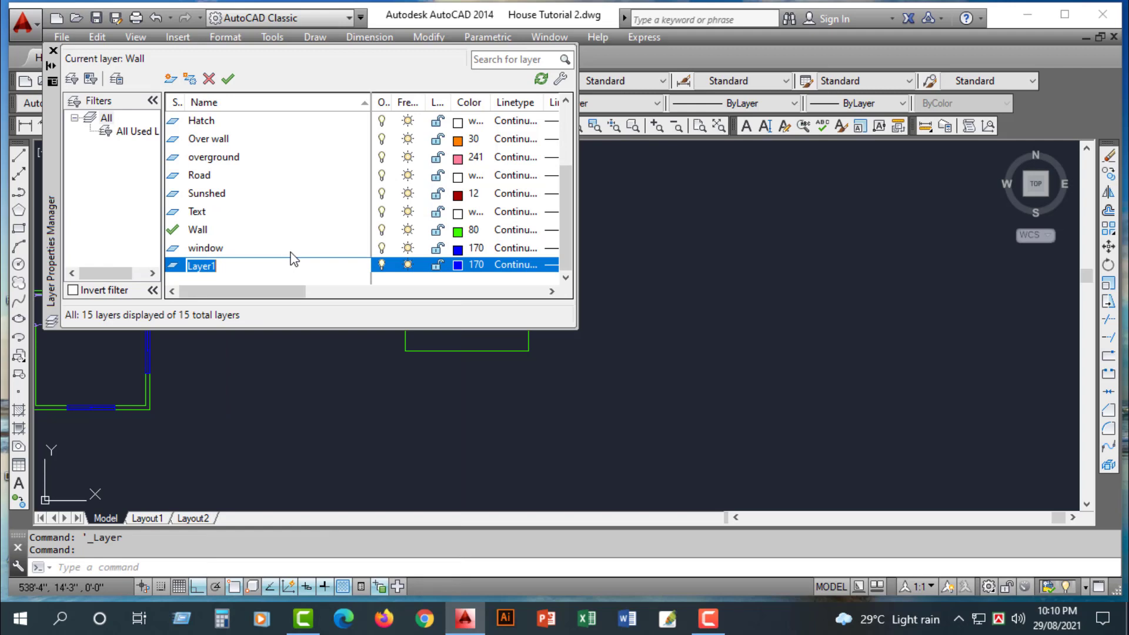
type("building roof")
- Set the building roof layer's color to index color 13 and close the layer manager
left_click(456, 266)
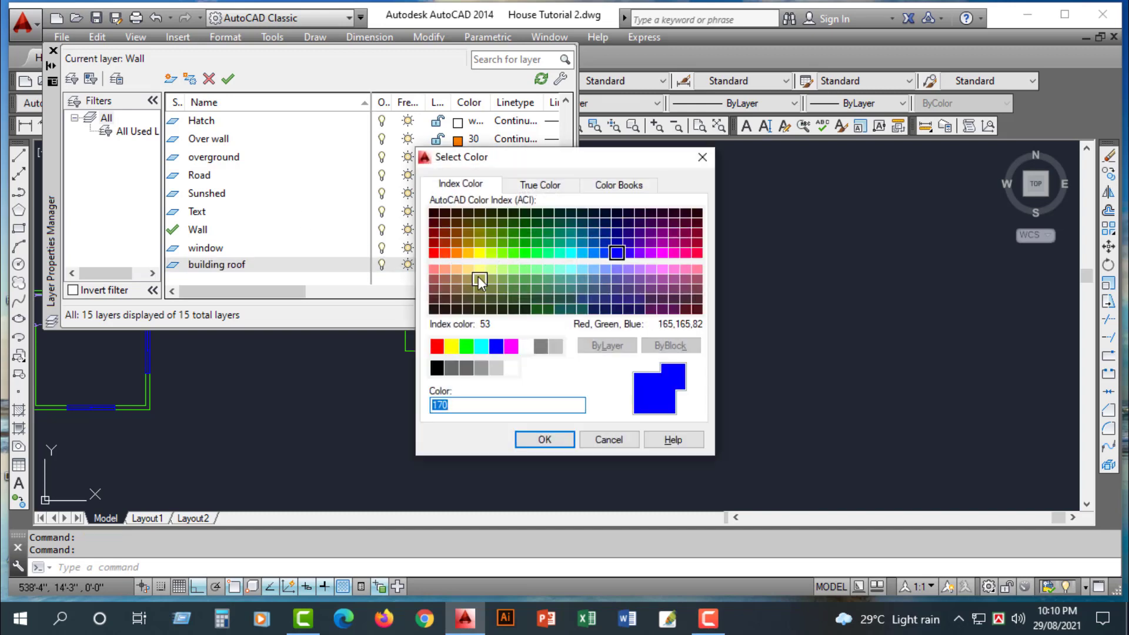
left_click(432, 281)
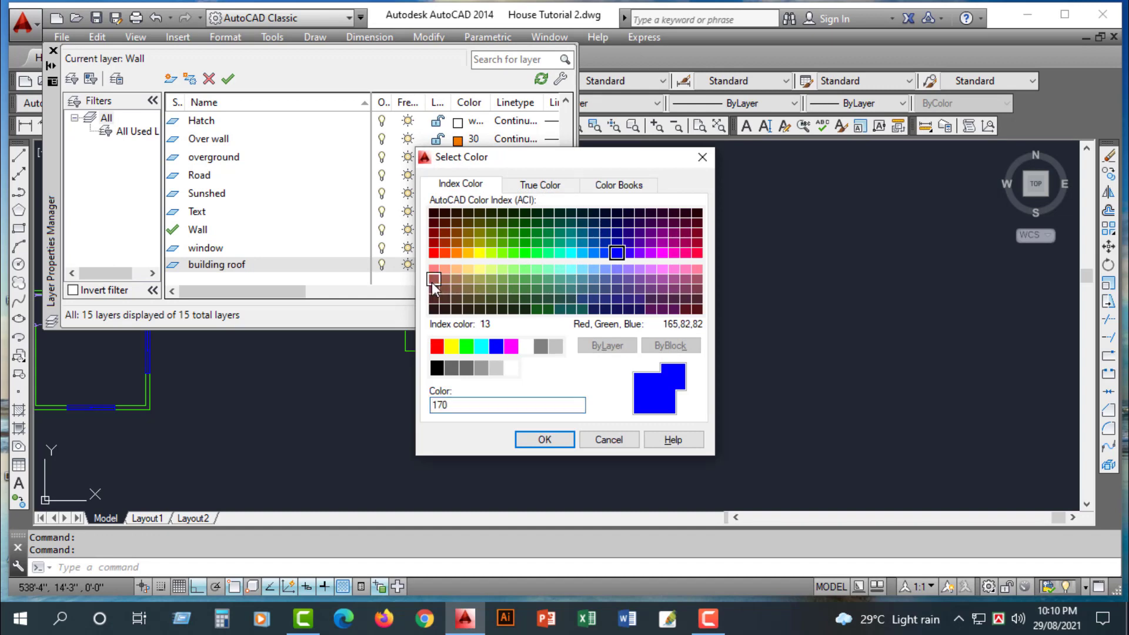
left_click(544, 441)
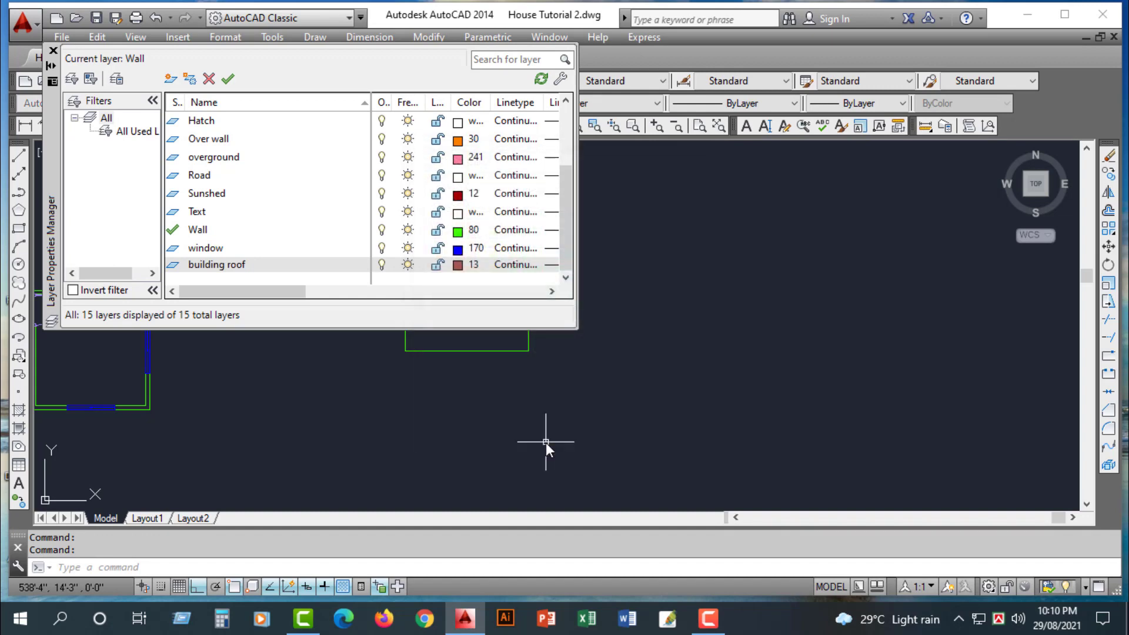
left_click(53, 50)
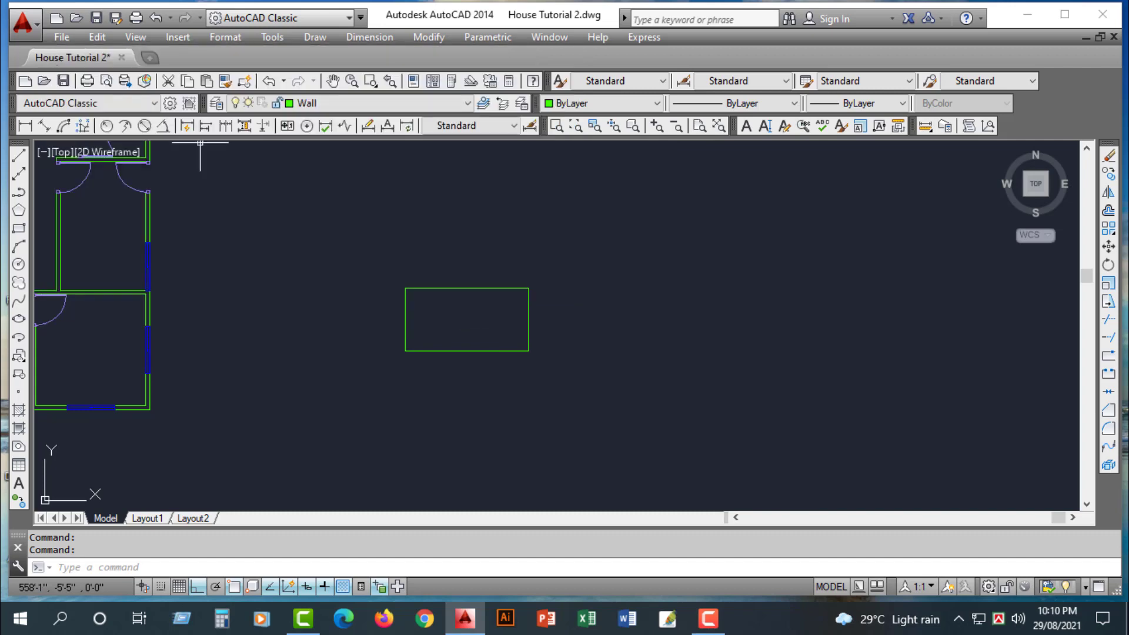
- Move the 13' by 6'-7" rectangle onto the building roof layer and clear the selection
left_click(371, 253)
left_click(659, 406)
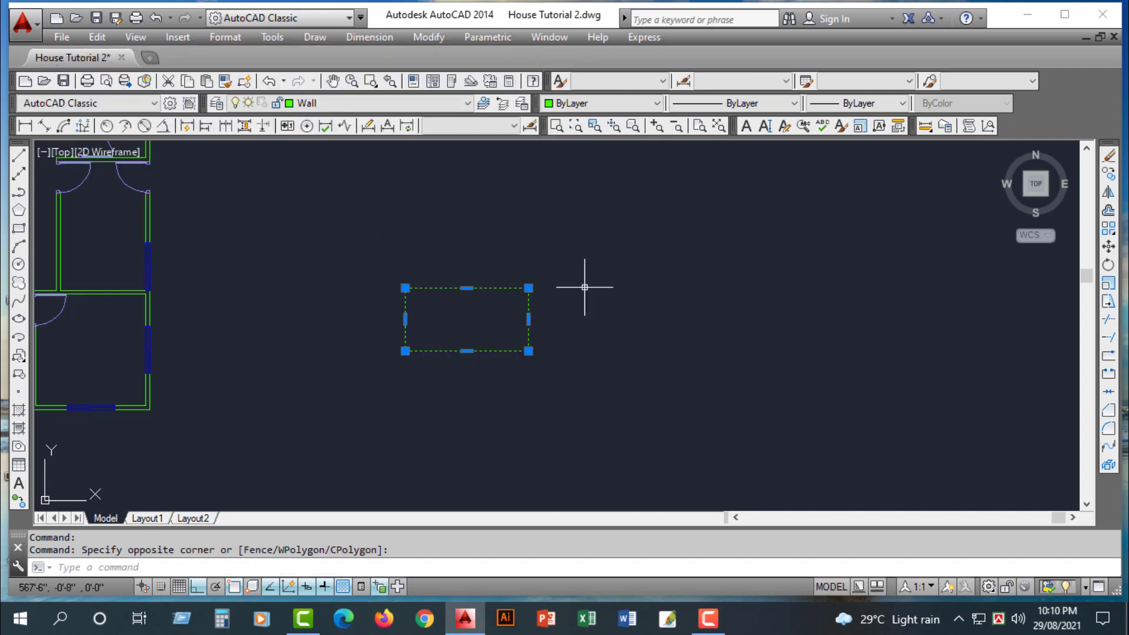
left_click(468, 104)
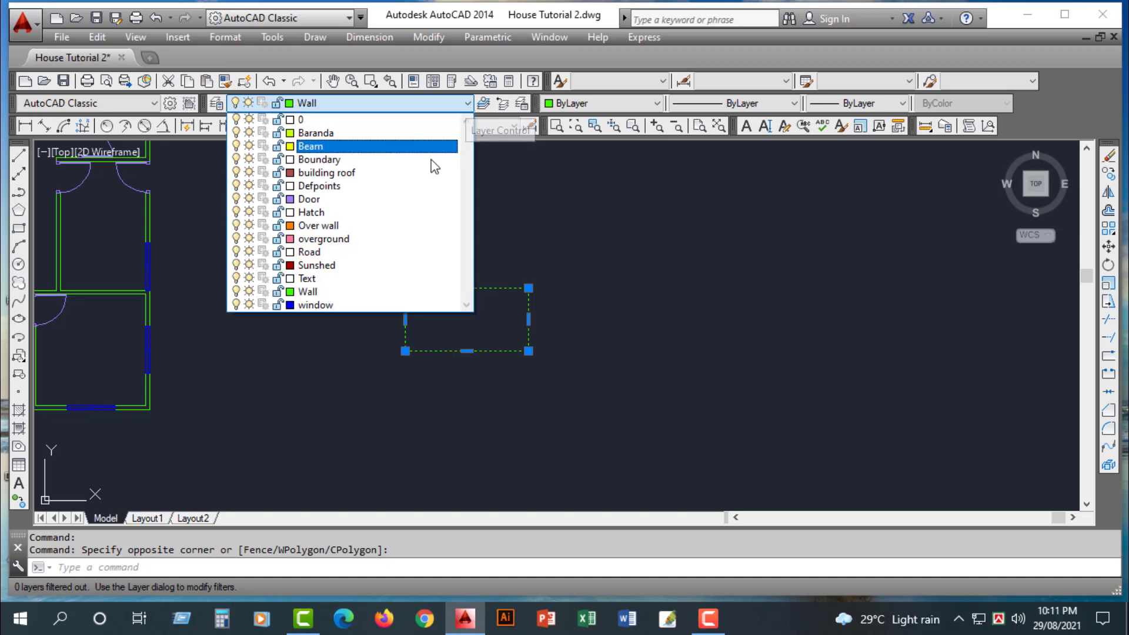
left_click(390, 172)
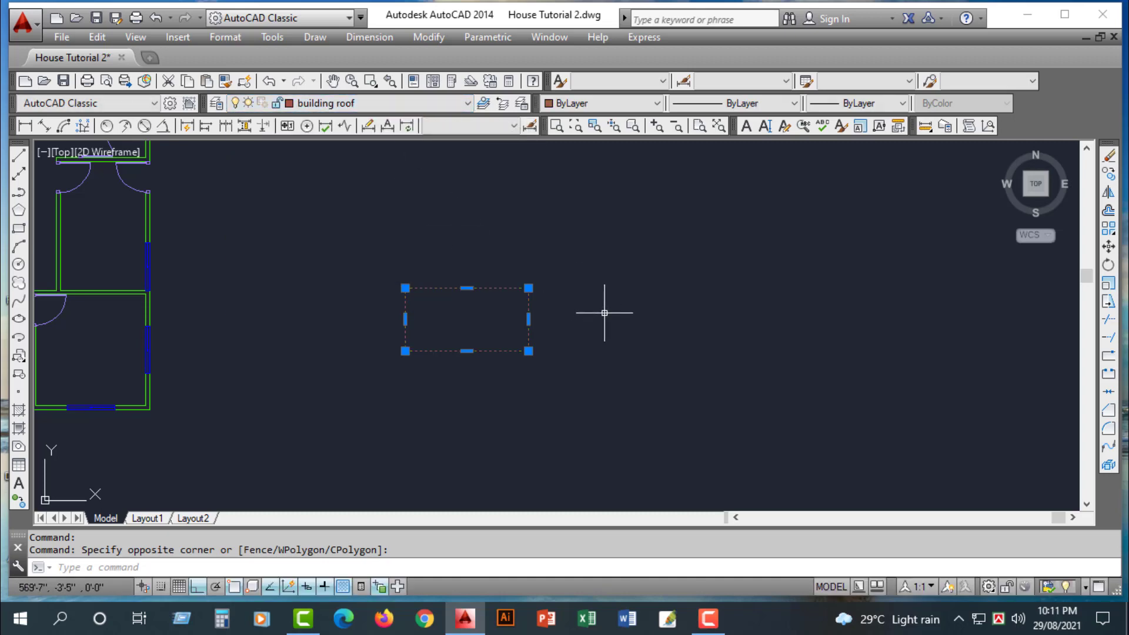
key("Escape")
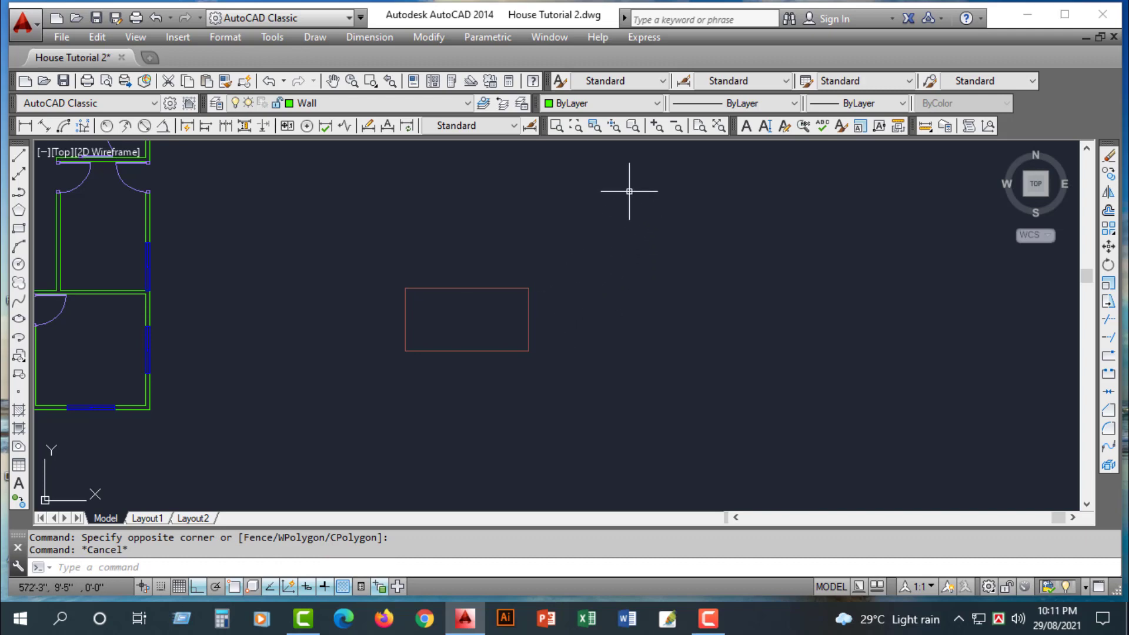
- Create a new layer named "building roof wall" based on the window layer
left_click(217, 104)
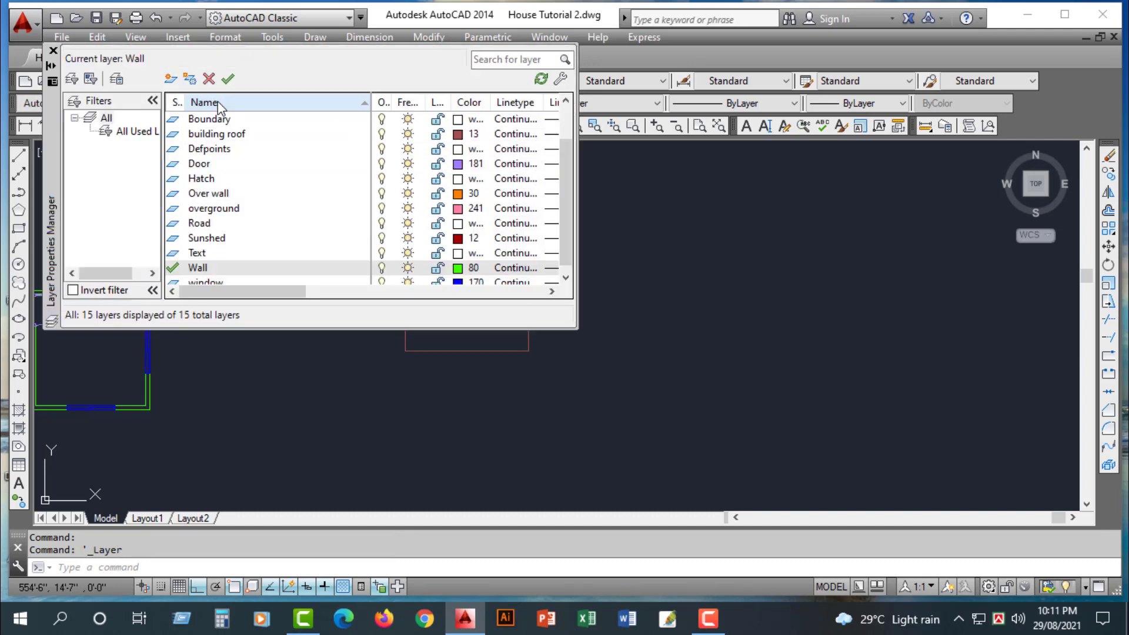
scroll(225, 212, "down", 1)
double_click(223, 269)
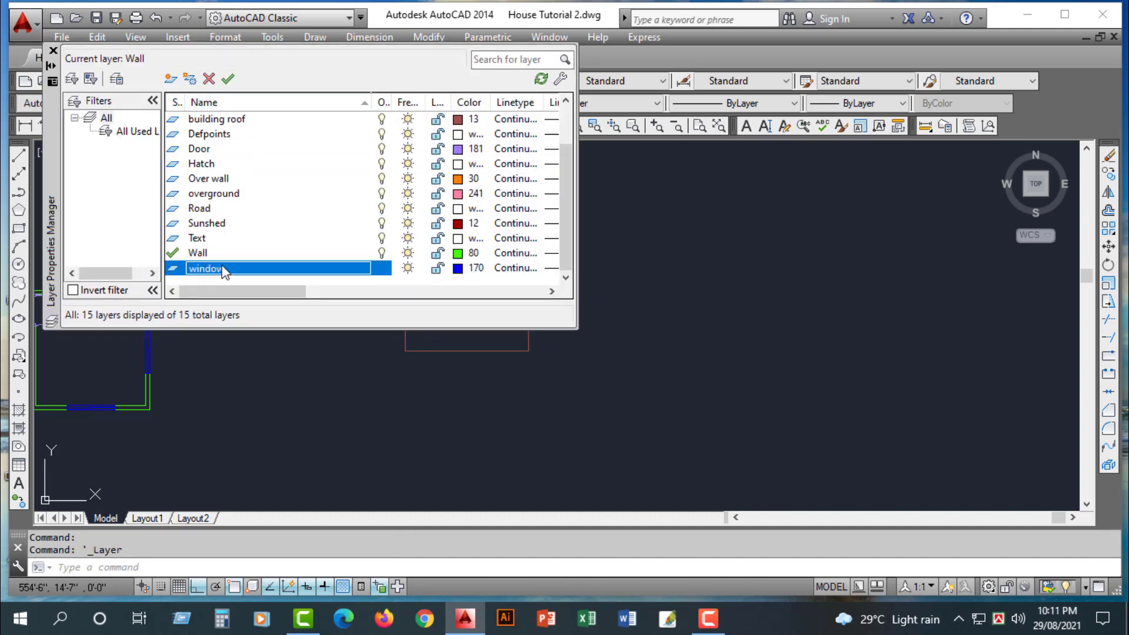
right_click(224, 270)
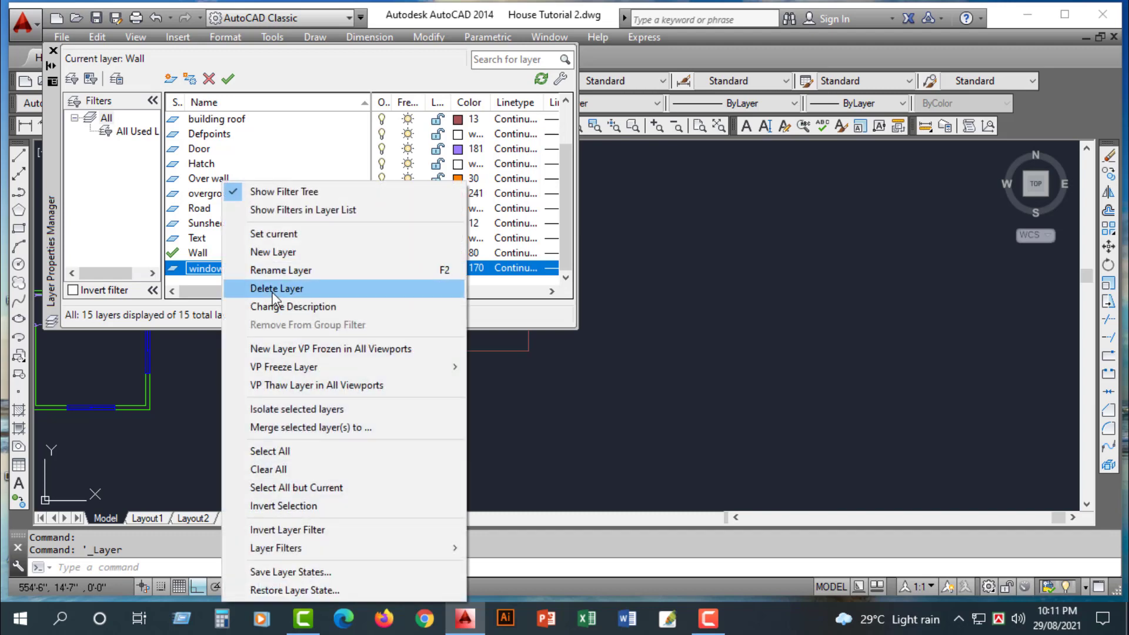
left_click(291, 254)
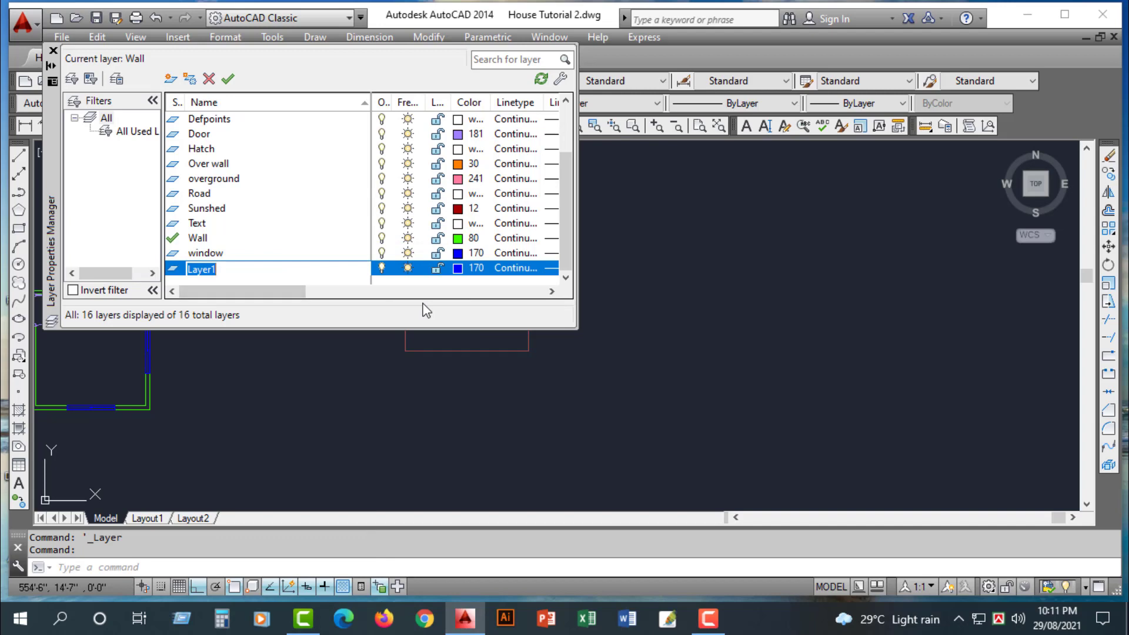
type("building roof wall")
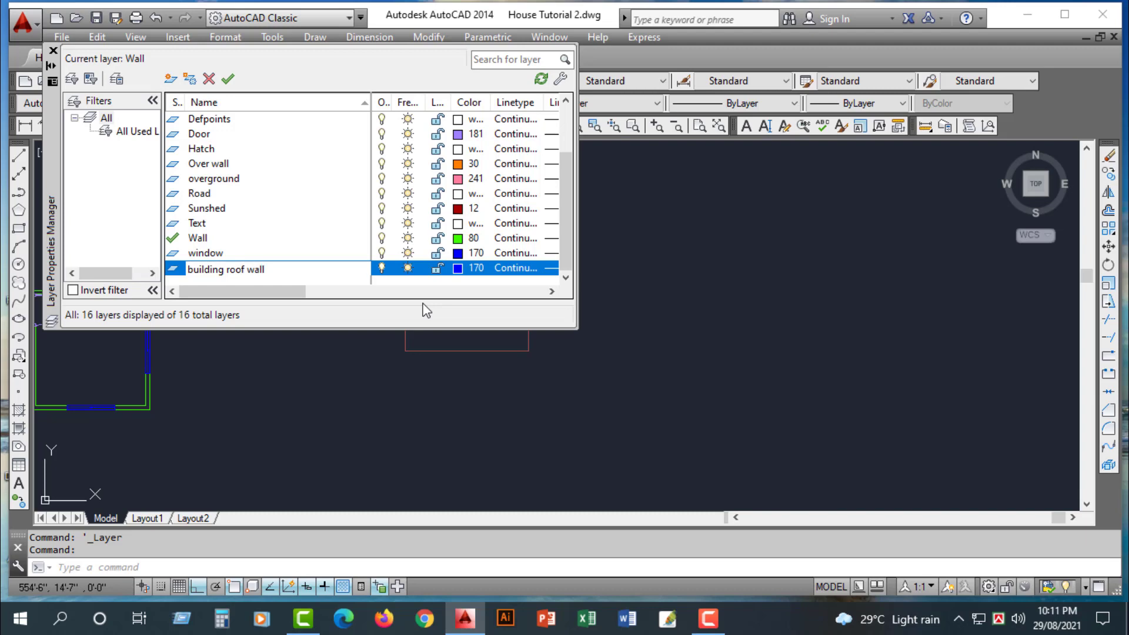
key("Return")
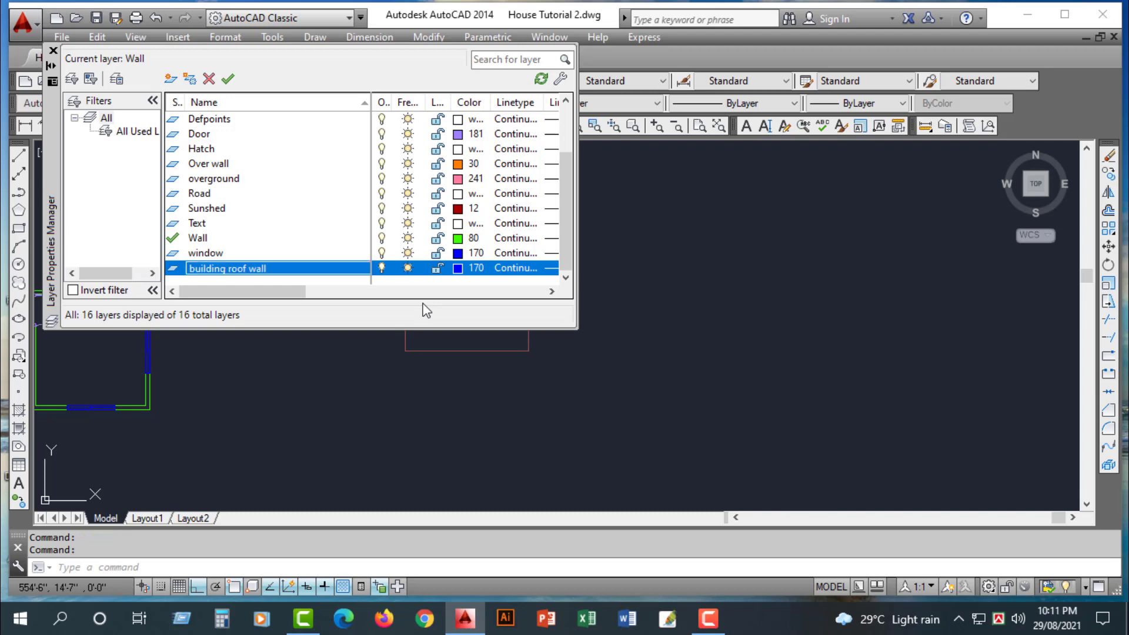
- Set the building roof wall layer's color to index color 71 and close the layer manager
left_click(458, 268)
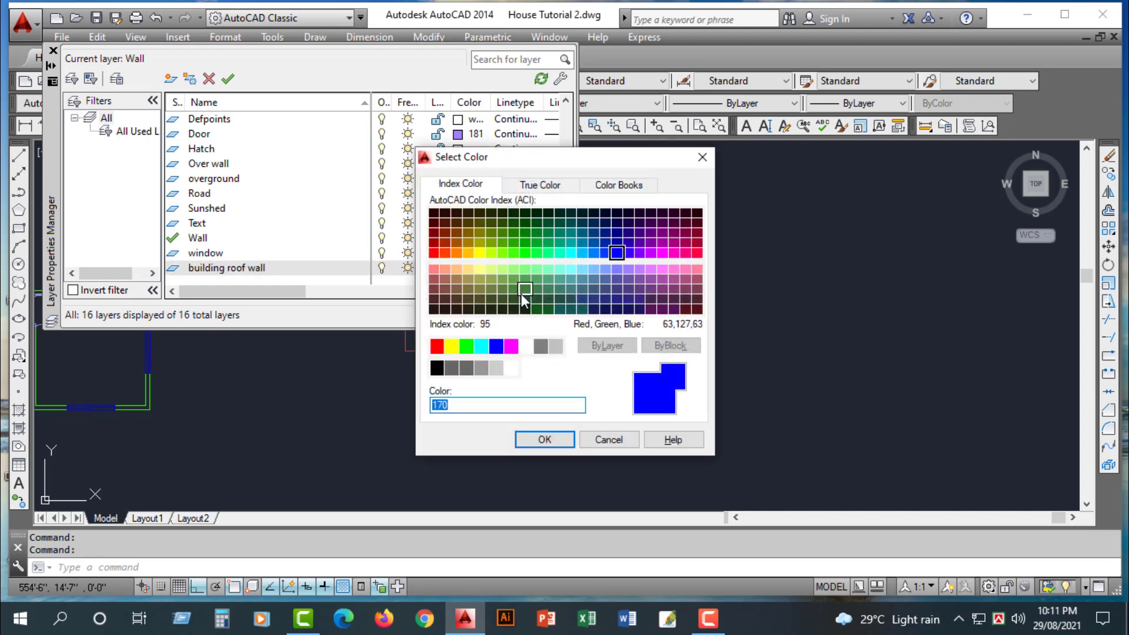
left_click(502, 269)
left_click(557, 441)
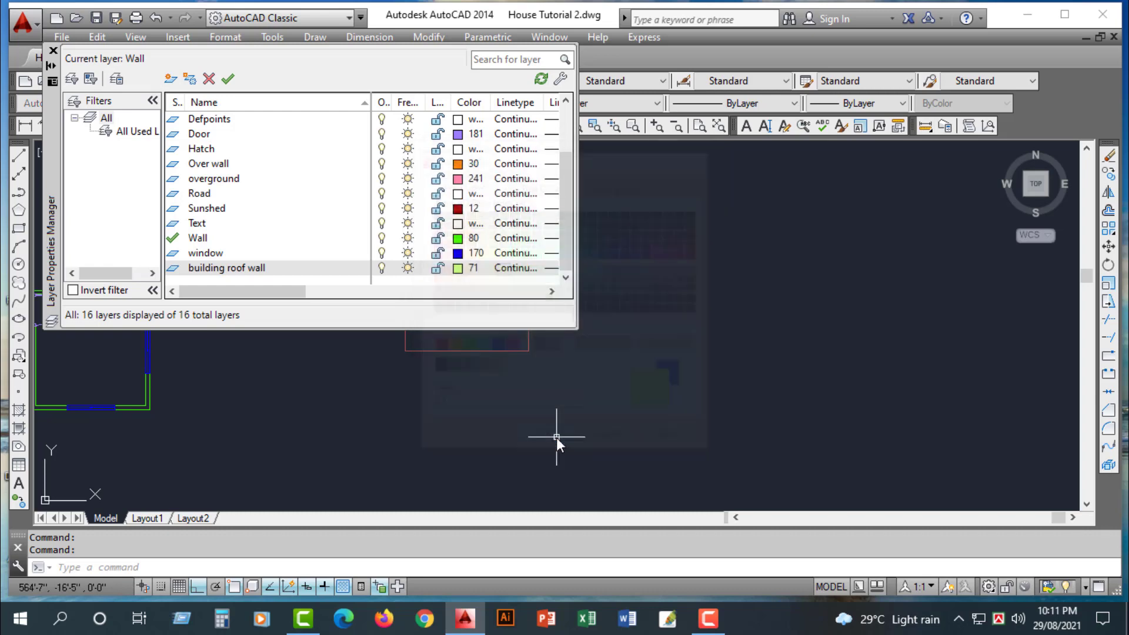
left_click(54, 50)
- Assign the rectangle to the building roof layer again and clear the selection
left_click(388, 269)
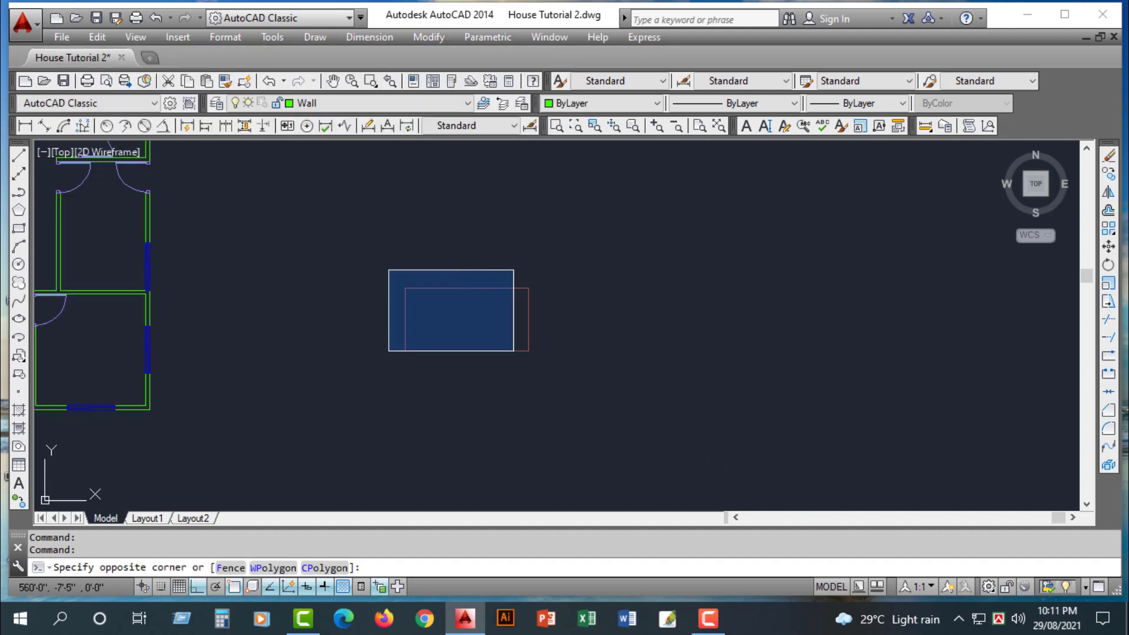
left_click(633, 425)
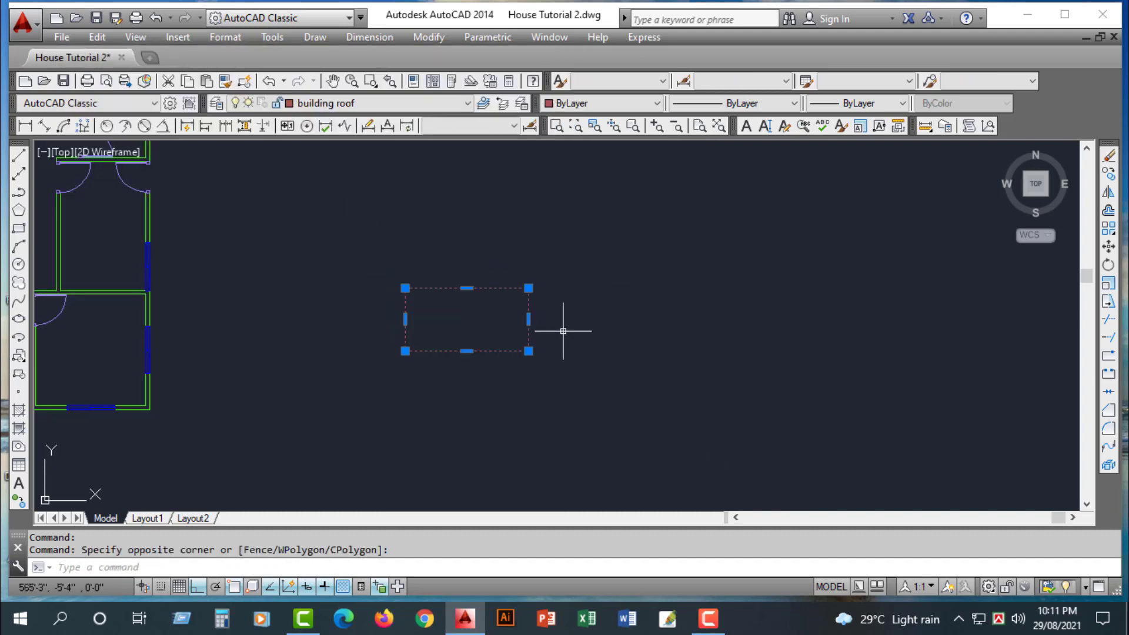
left_click(466, 105)
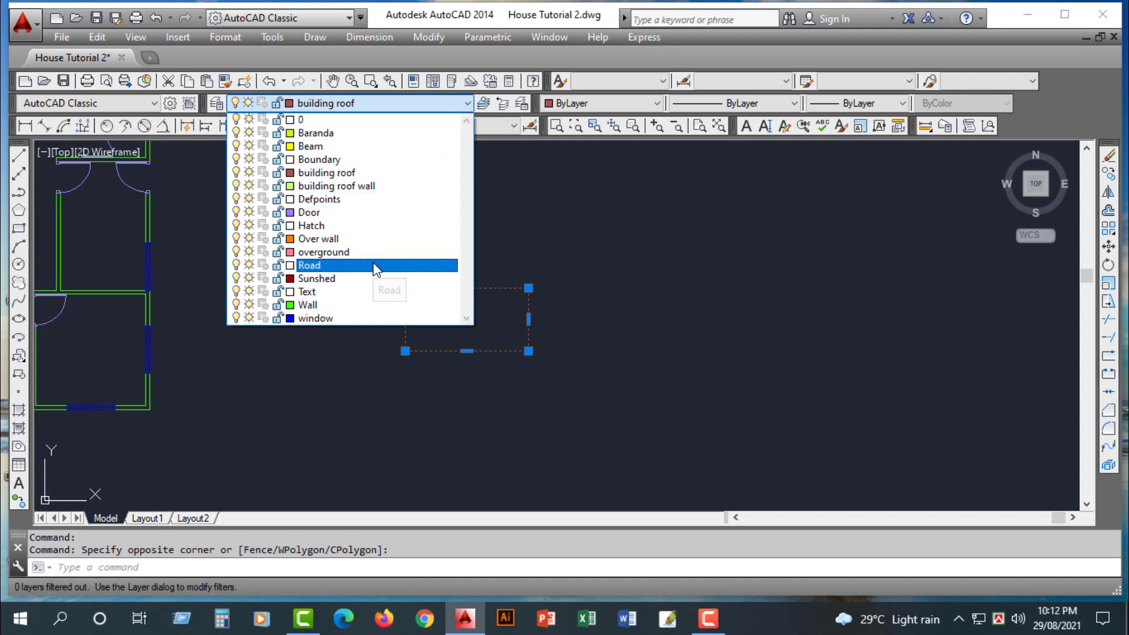
left_click(340, 173)
key("Escape")
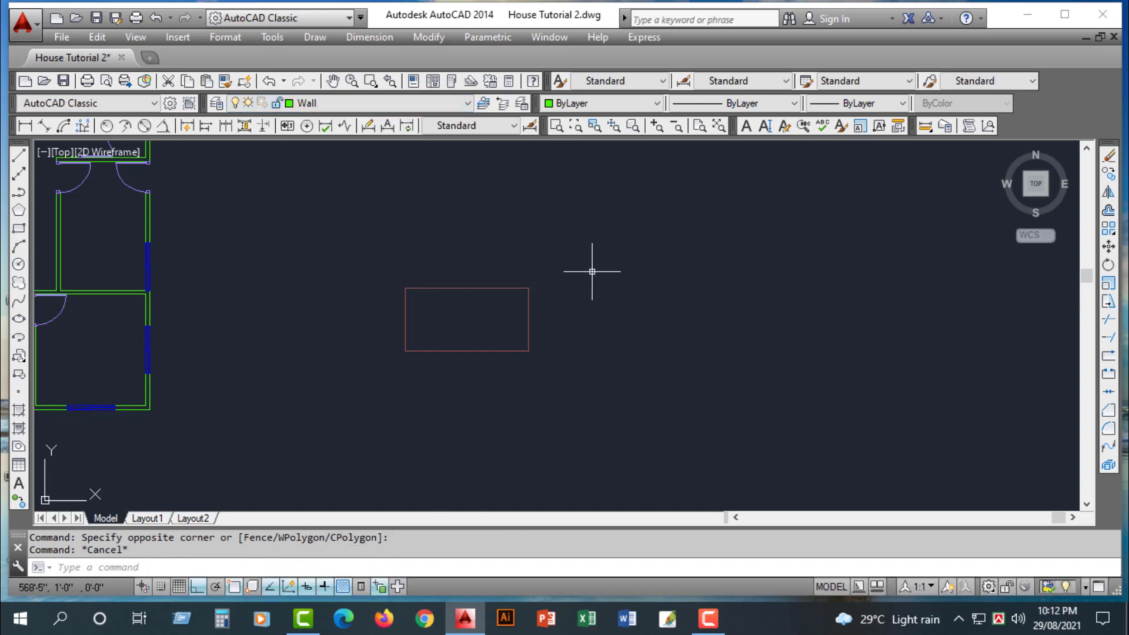
- Draw a circle with a radius of about 9" near the rectangle's lower-right corner, overlapping its right edge
scroll(496, 310, "up", 4)
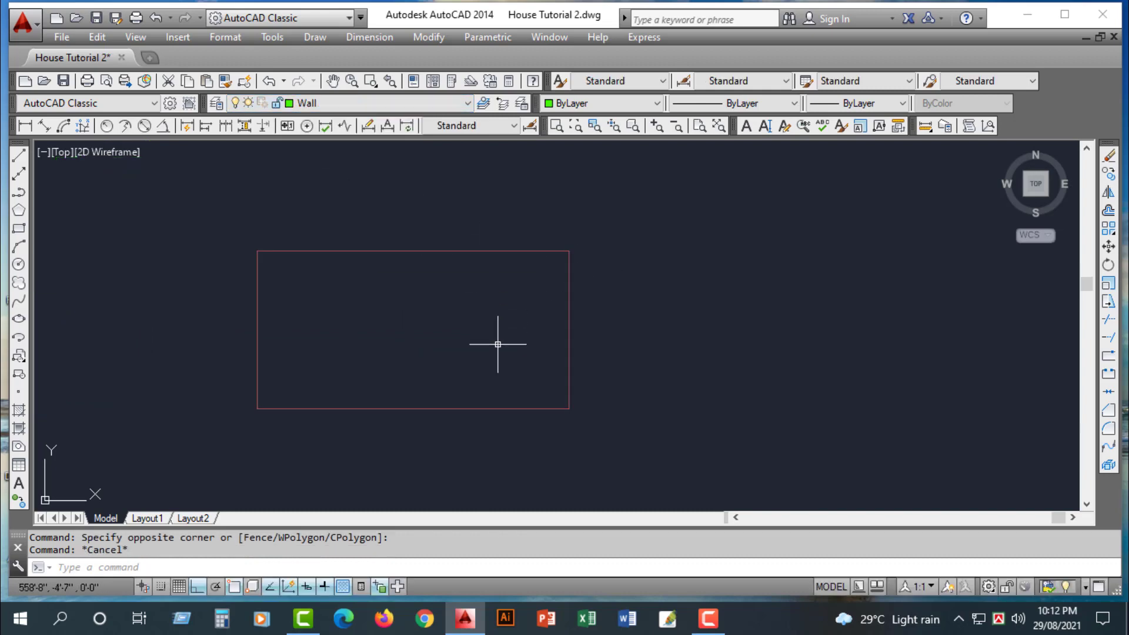
scroll(497, 344, "down", 2)
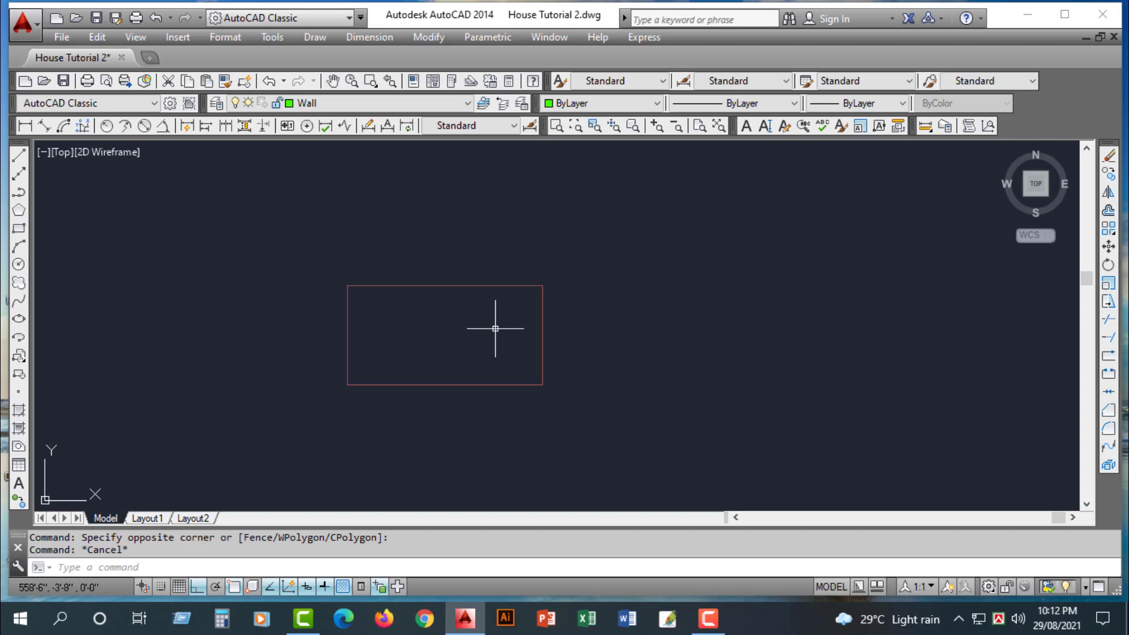
scroll(495, 329, "down", 6)
scroll(495, 328, "up", 5)
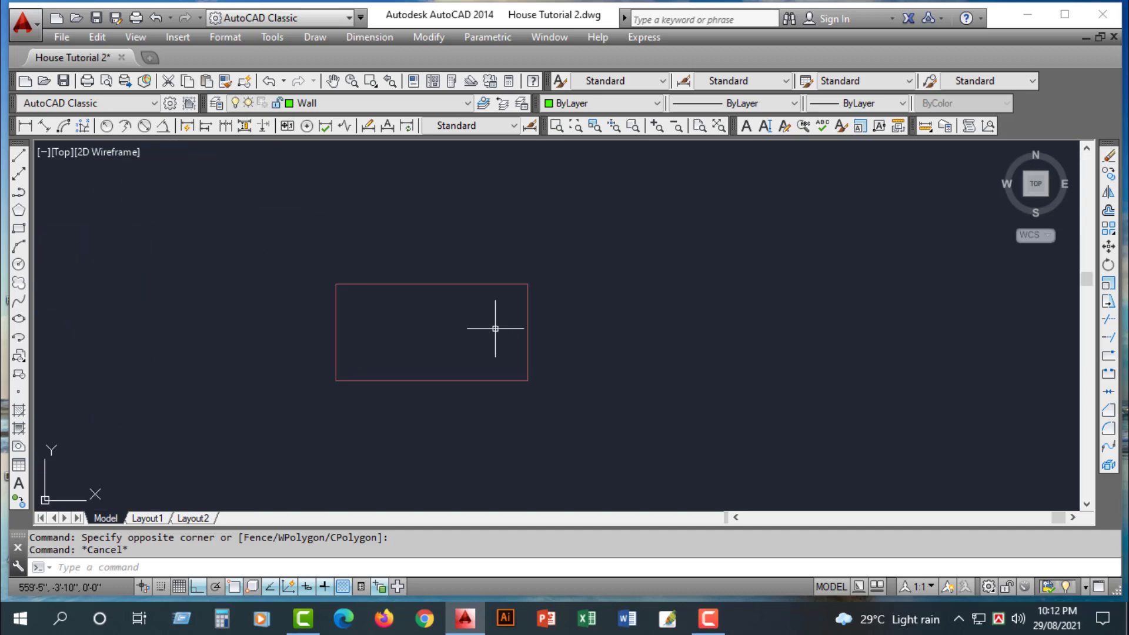
scroll(469, 337, "up", 2)
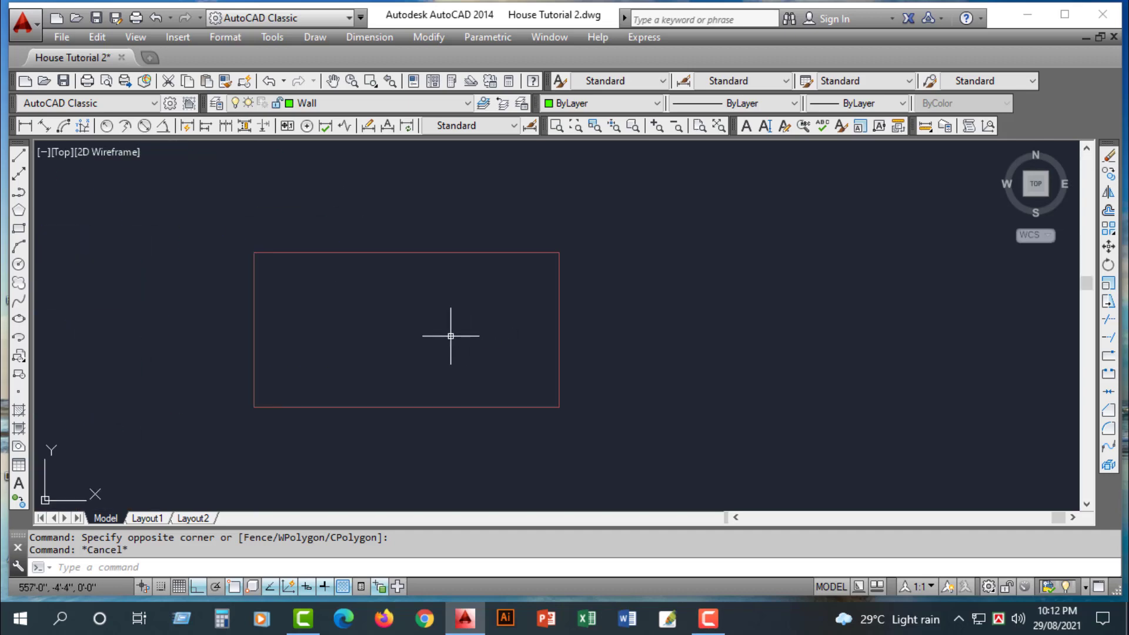
left_click(19, 265)
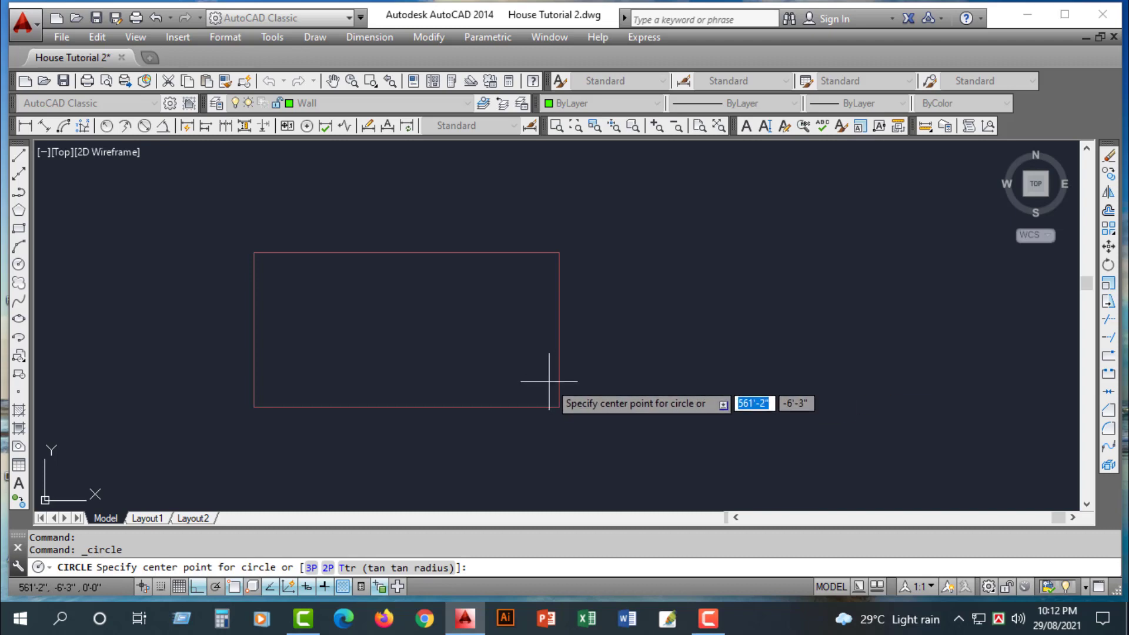
left_click(549, 381)
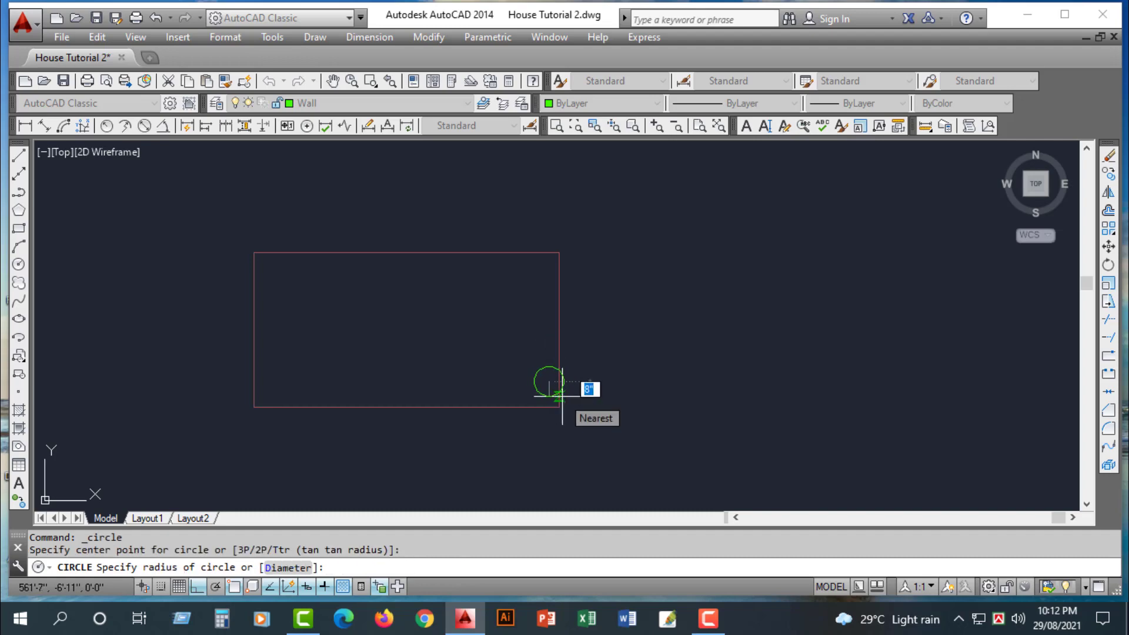
left_click(559, 396)
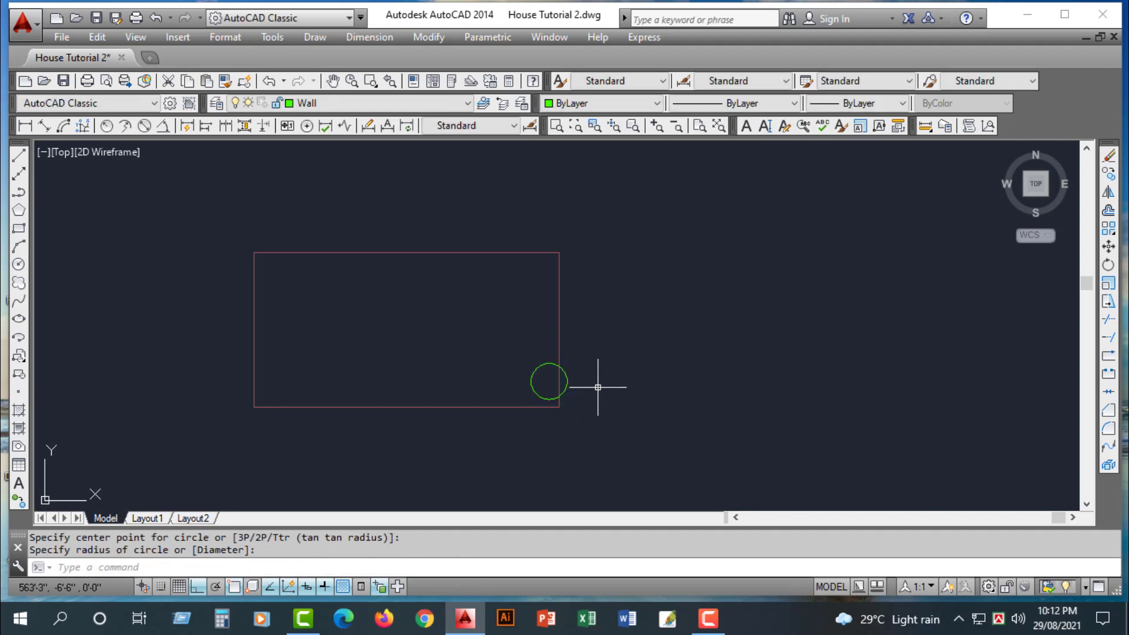
- Copy the circle about 8'-5" to the left inside the rectangle, with Ortho turned off
left_click(537, 365)
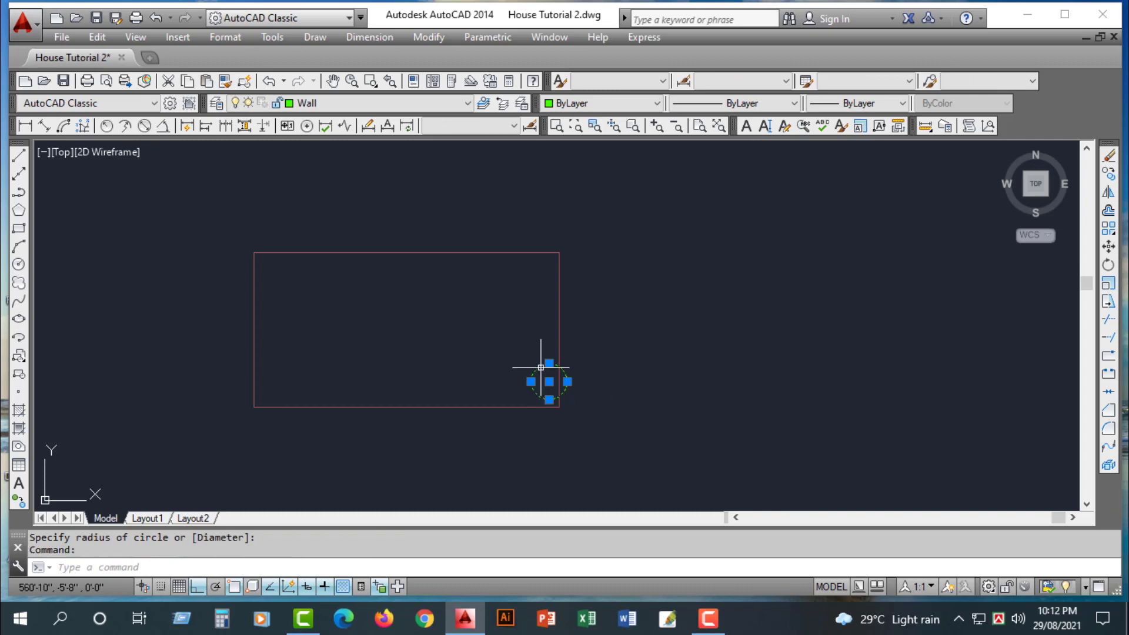
right_click(540, 374)
left_click(594, 335)
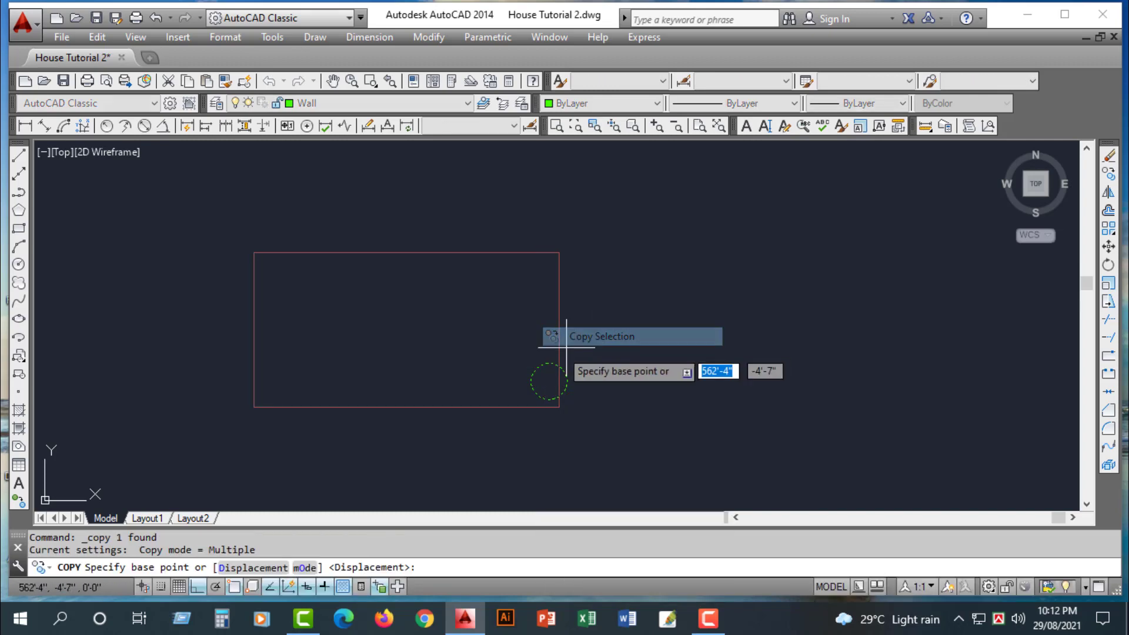
left_click(535, 376)
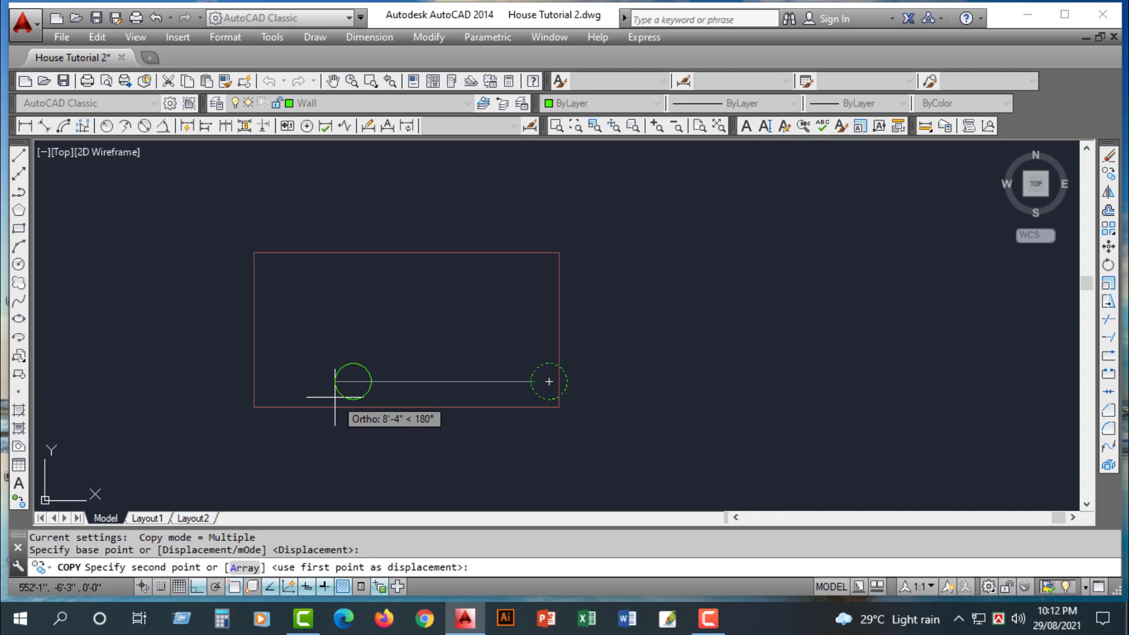
key("F8")
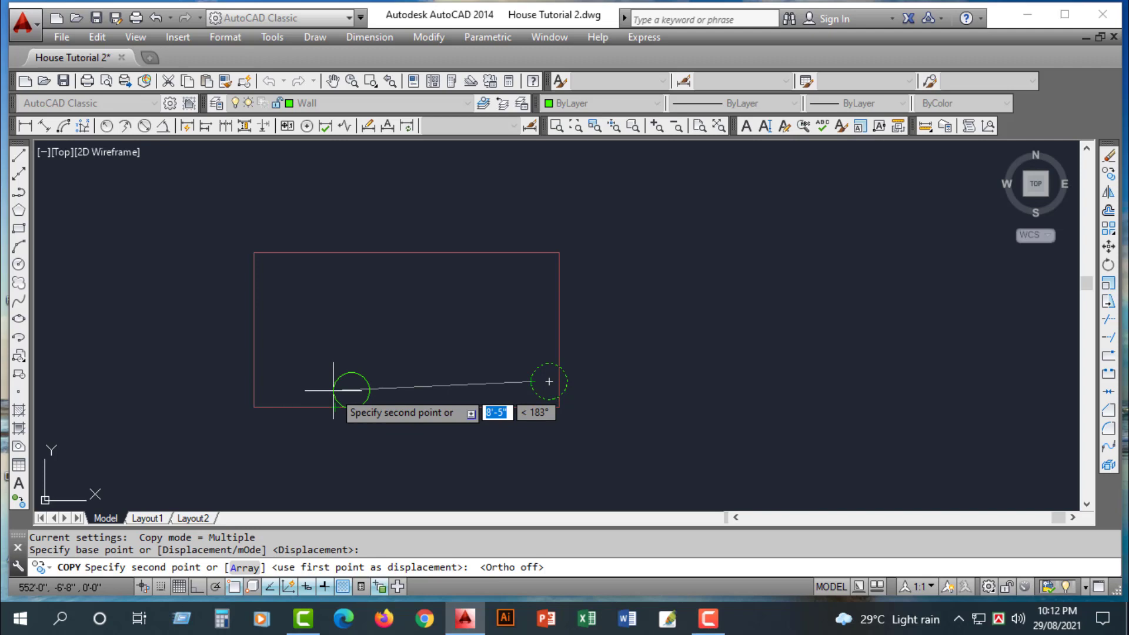
left_click(548, 382)
key("Escape")
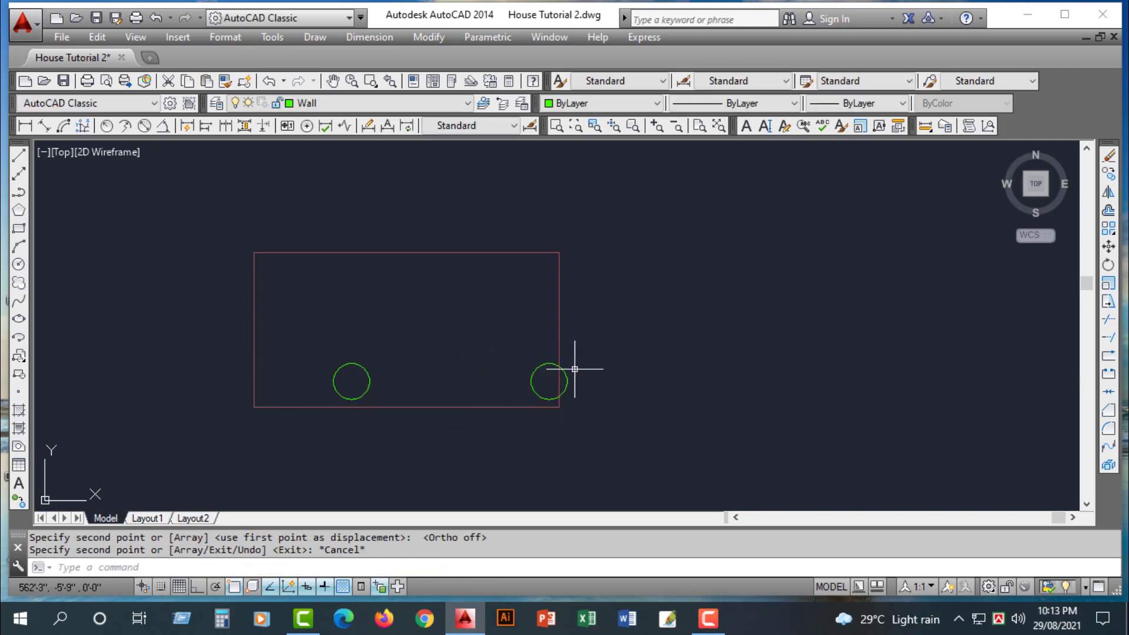
- Try to move the right circle slightly down and left towards the inside of the rectangle, and undo the move
scroll(571, 368, "up", 4)
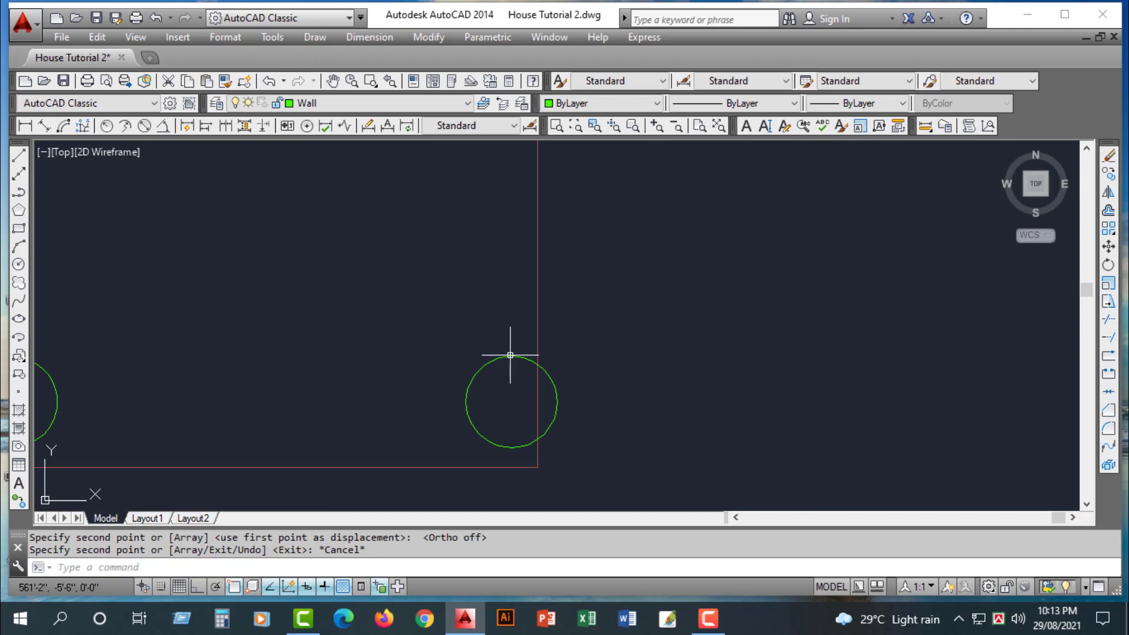
left_click(510, 355)
right_click(510, 355)
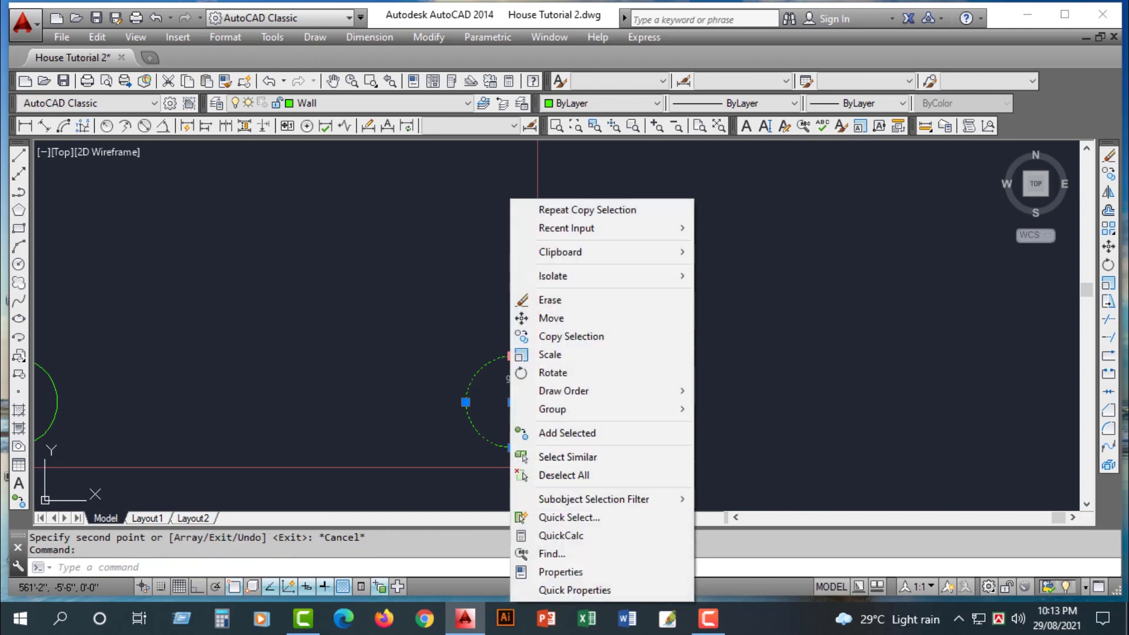
left_click(556, 321)
left_click(552, 379)
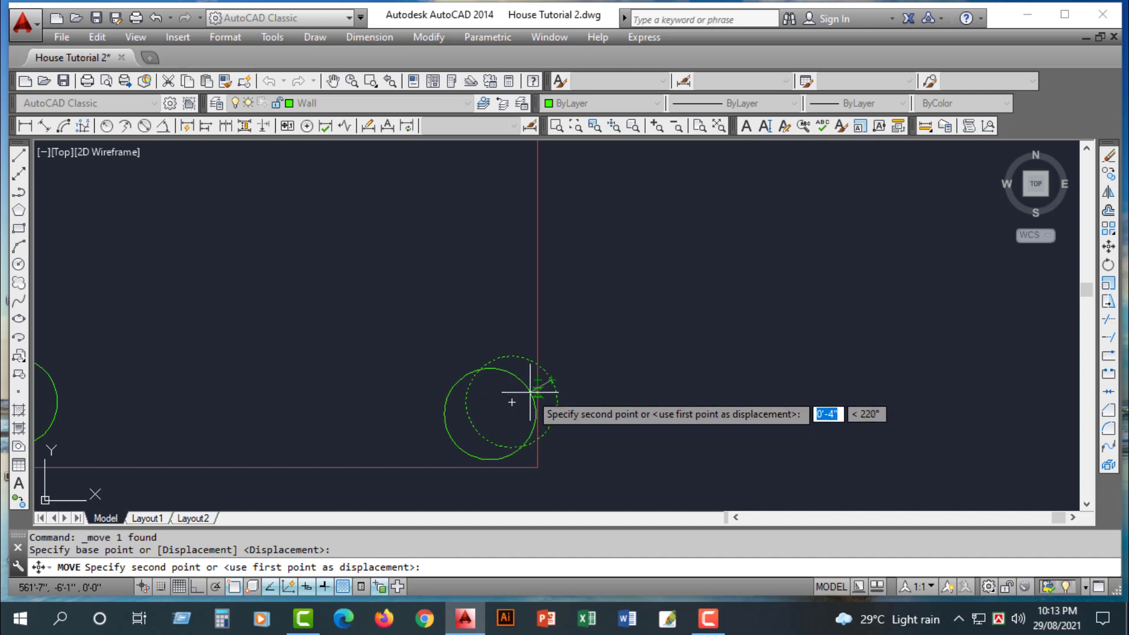
left_click(529, 391)
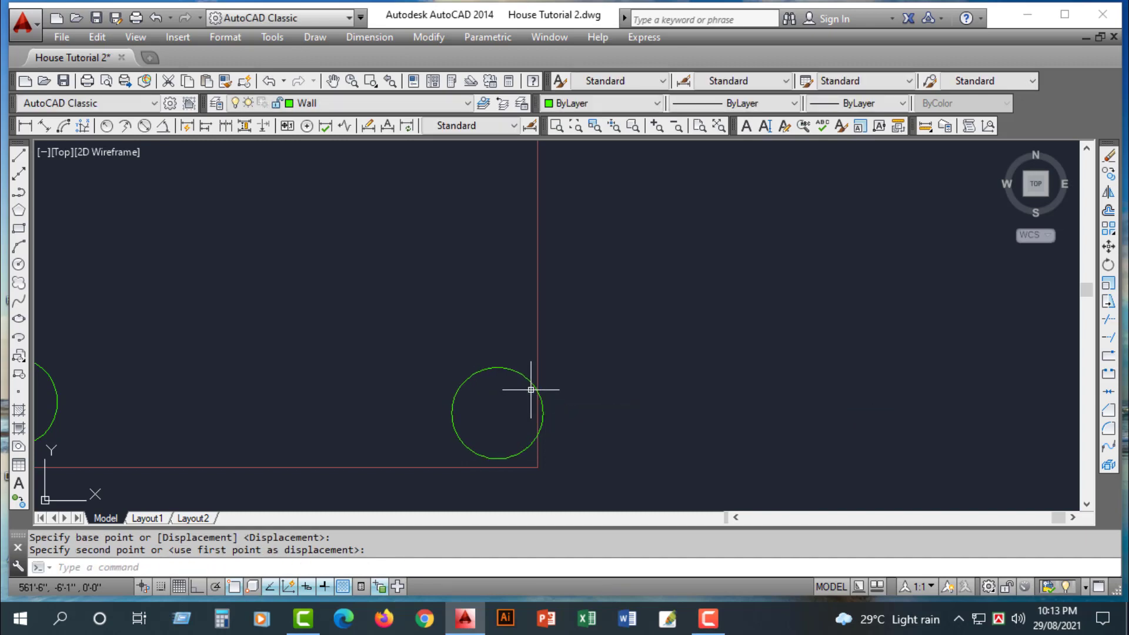
key("ctrl+z")
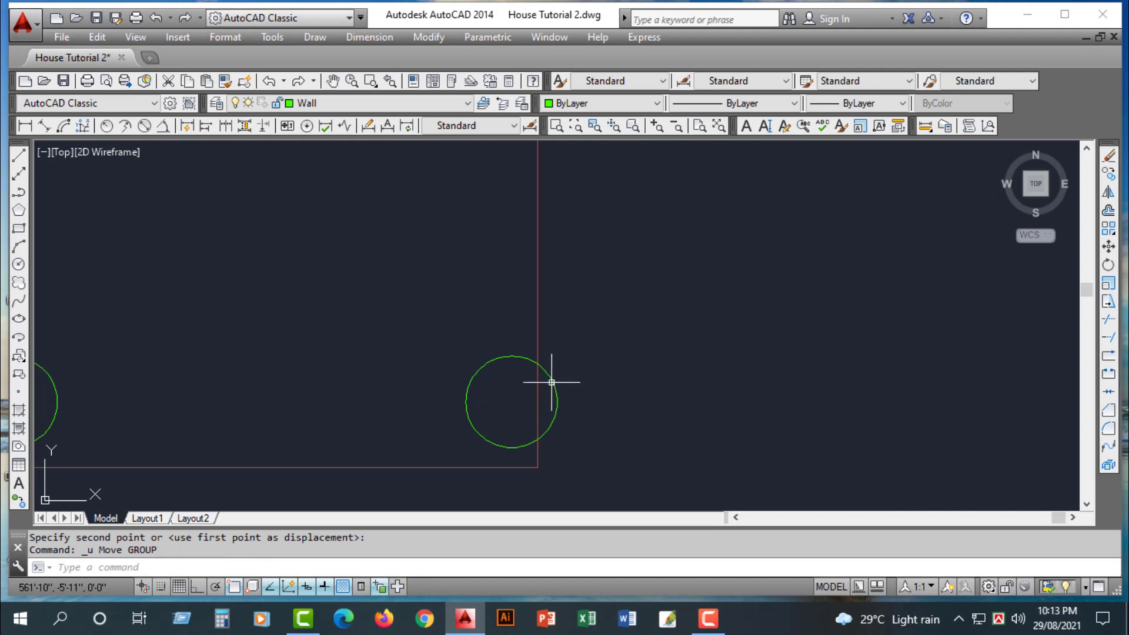
- Move the right circle slightly down and left so it lies fully inside the rectangle's lower-right corner
left_click(554, 383)
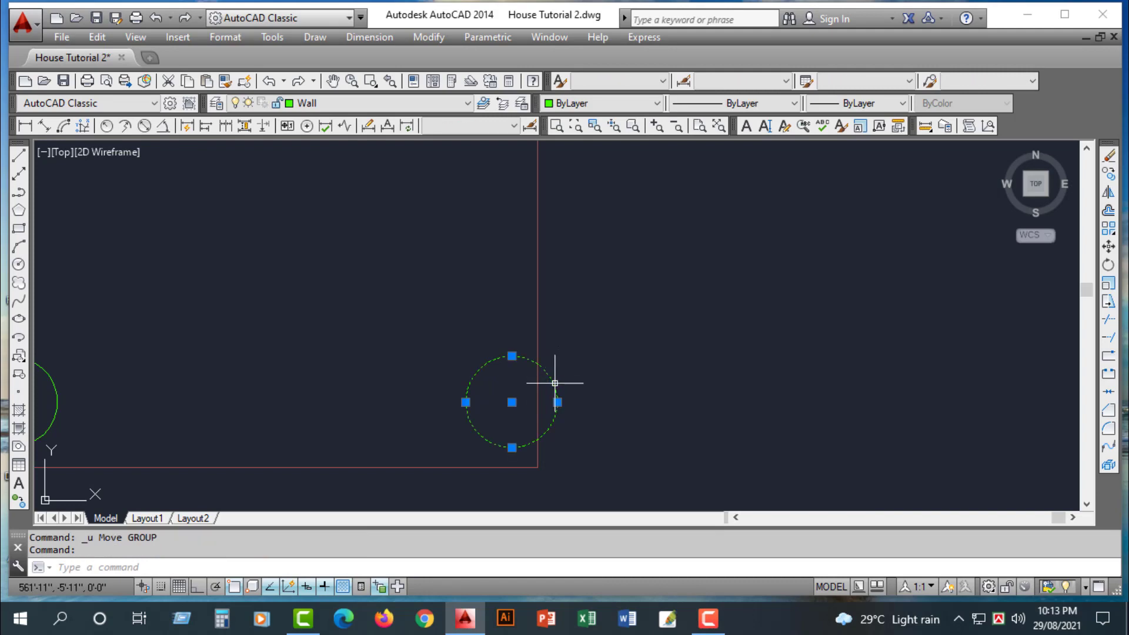
right_click(554, 383)
left_click(593, 318)
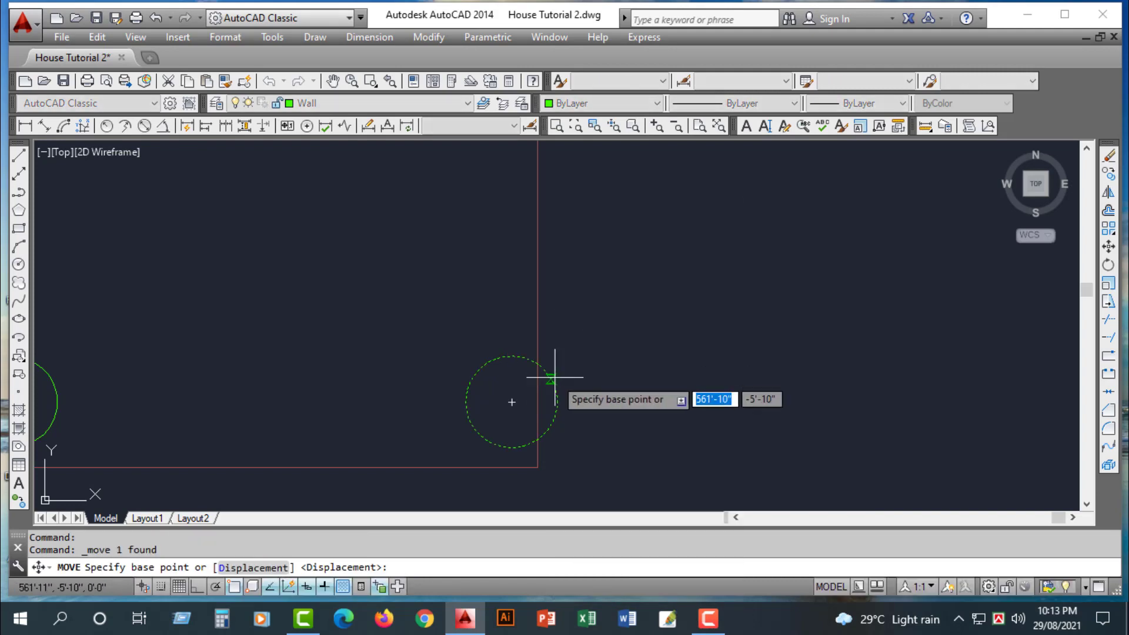
left_click(552, 384)
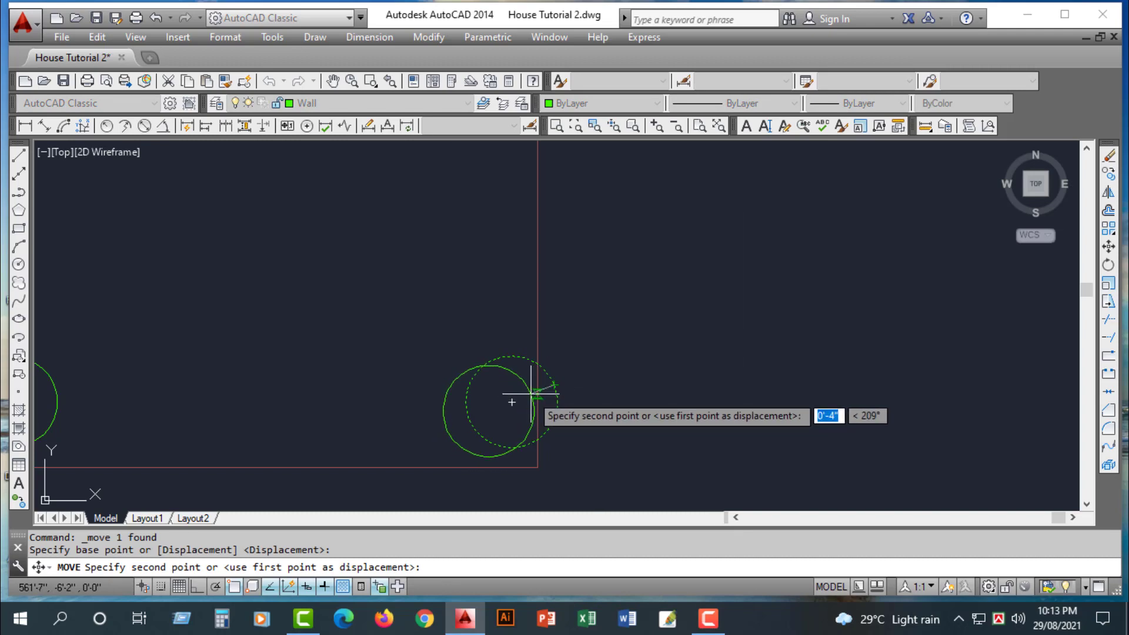
left_click(528, 394)
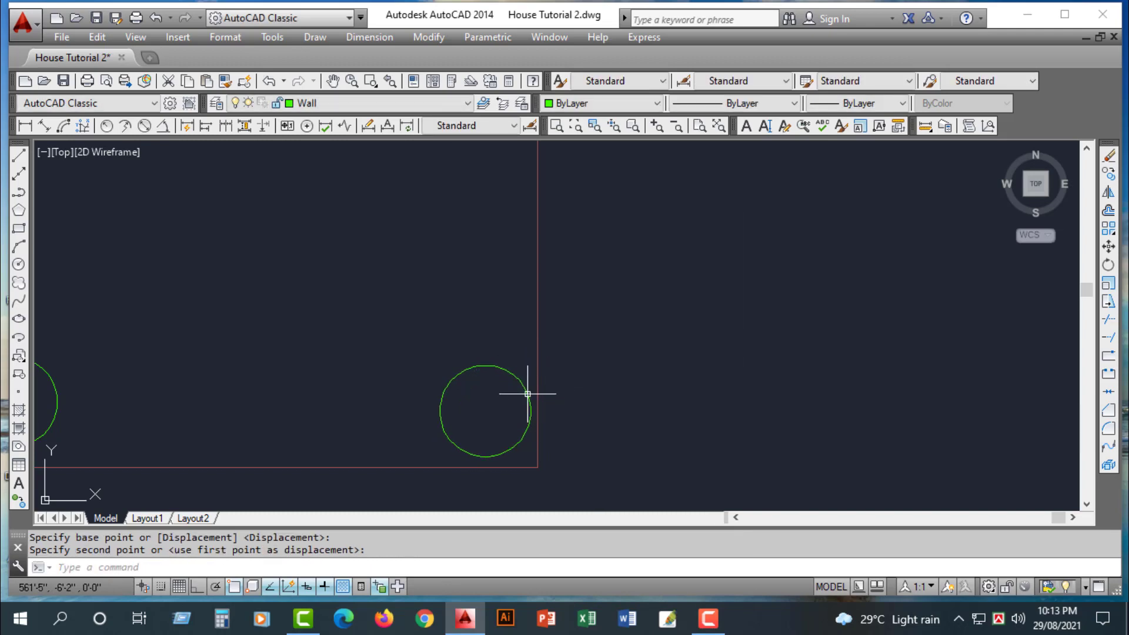
scroll(447, 392, "down", 6)
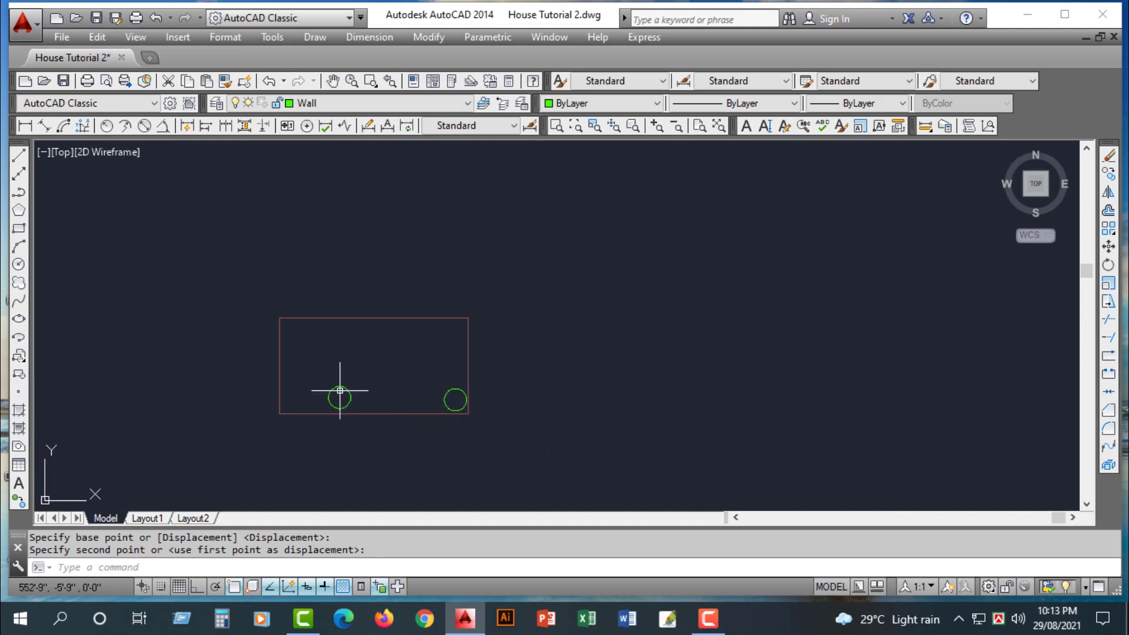
scroll(340, 390, "up", 6)
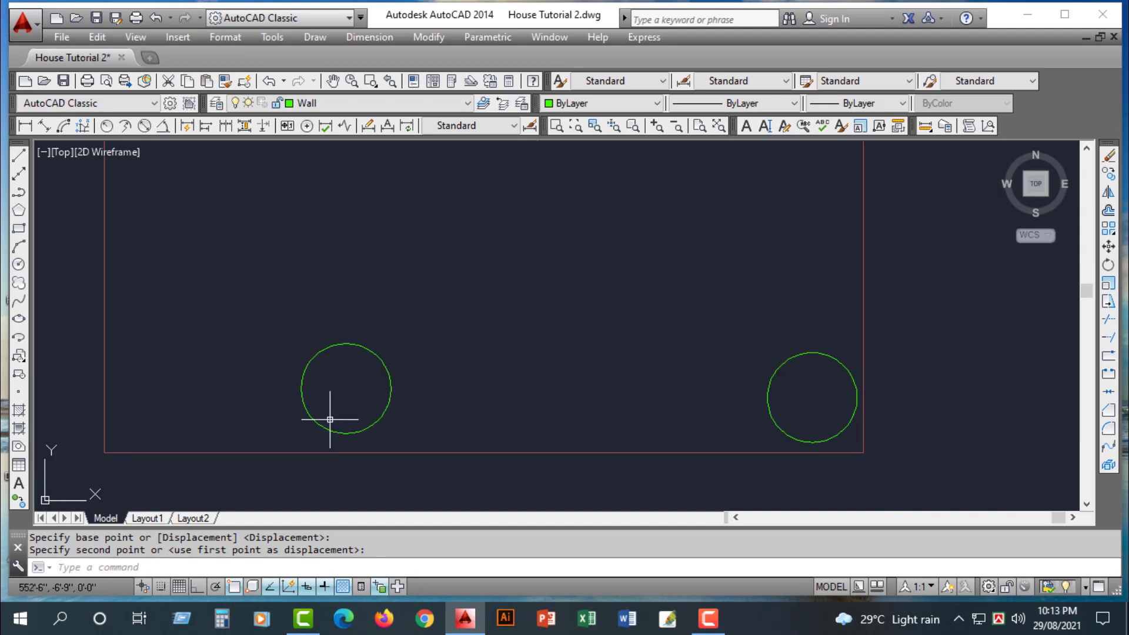
- Move the left circle about 3" down towards the rectangle's lower edge
scroll(330, 419, "up", 4)
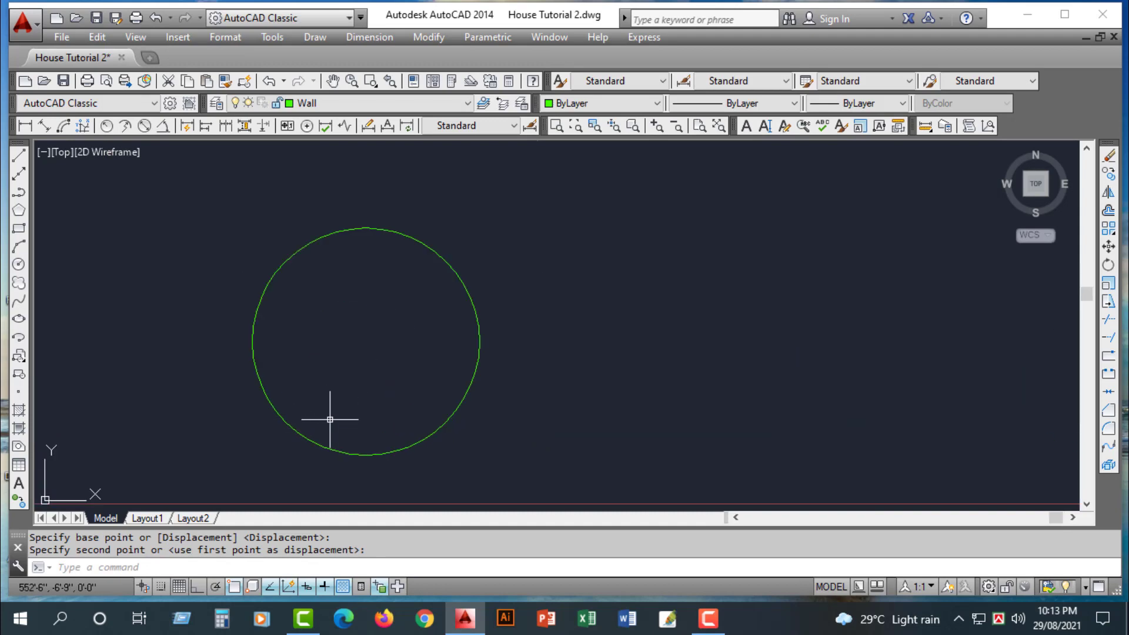
left_click(300, 435)
right_click(299, 436)
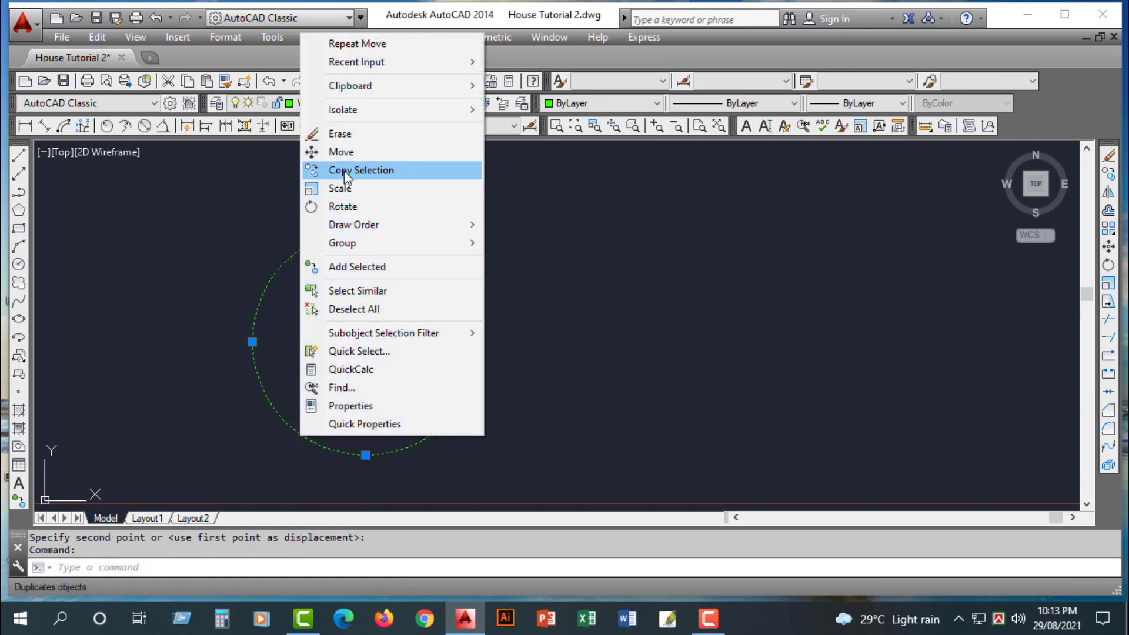
left_click(332, 151)
left_click(348, 229)
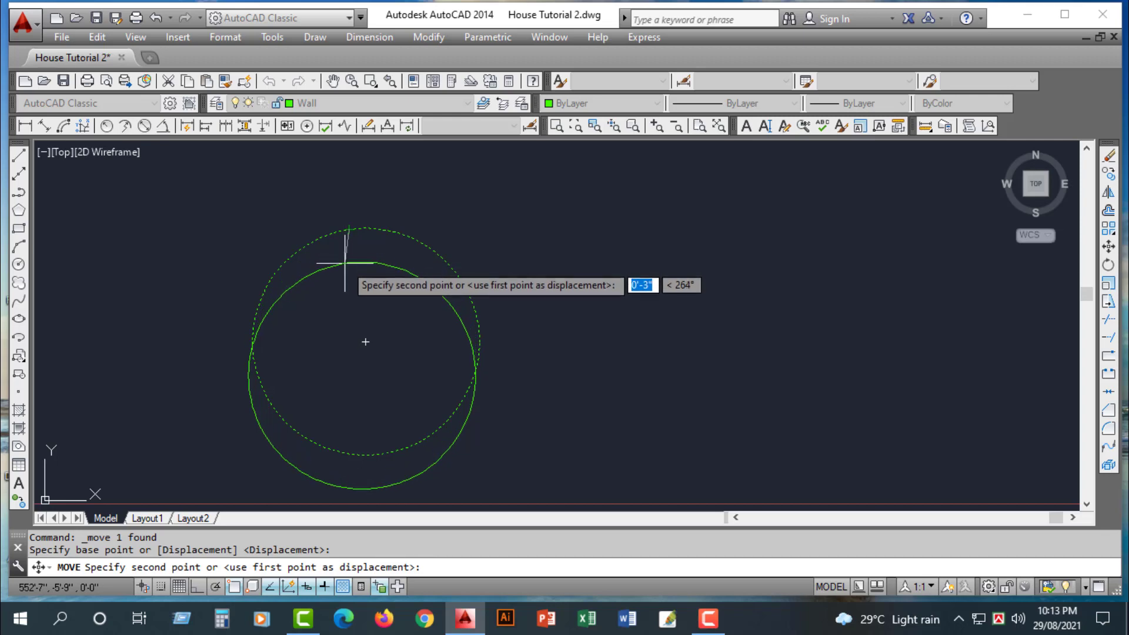
left_click(346, 266)
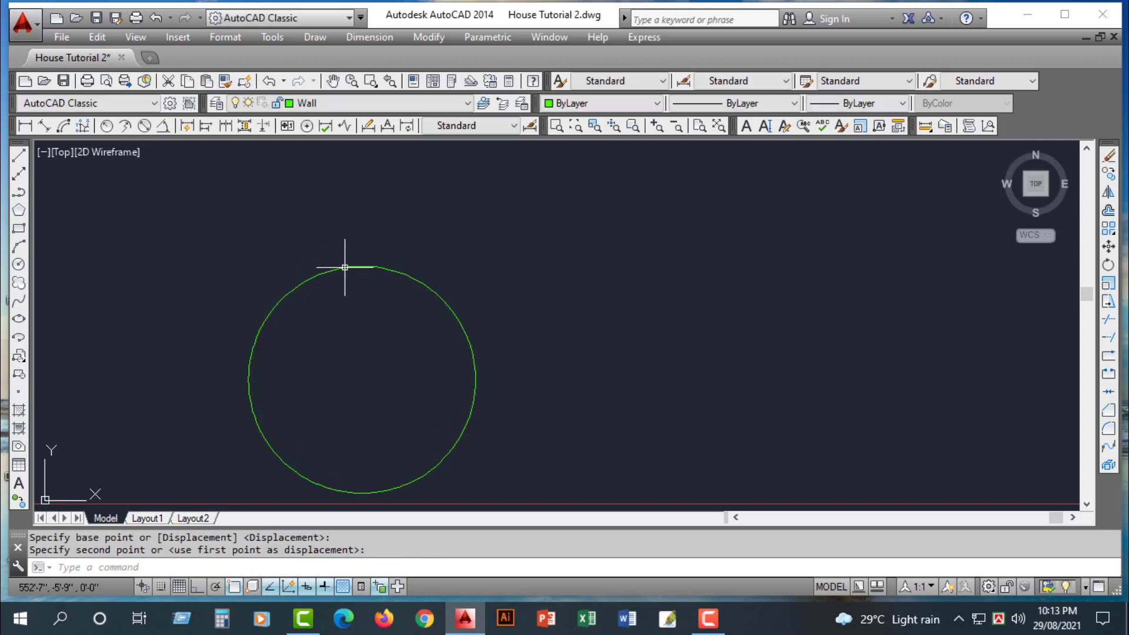
scroll(349, 266, "down", 4)
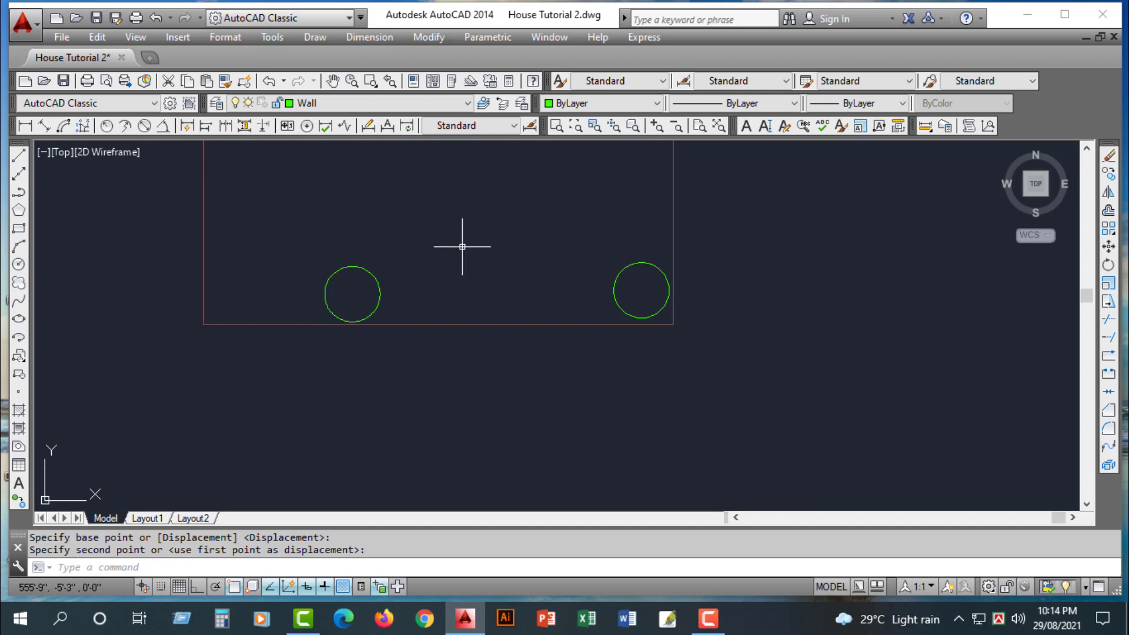
type("l")
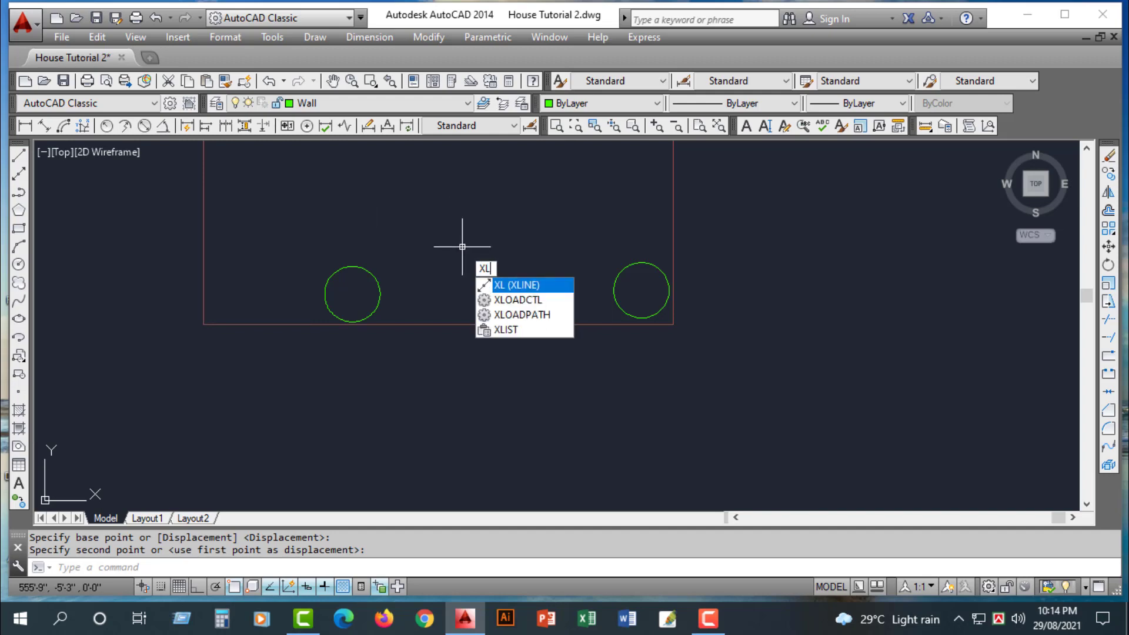
key("Return")
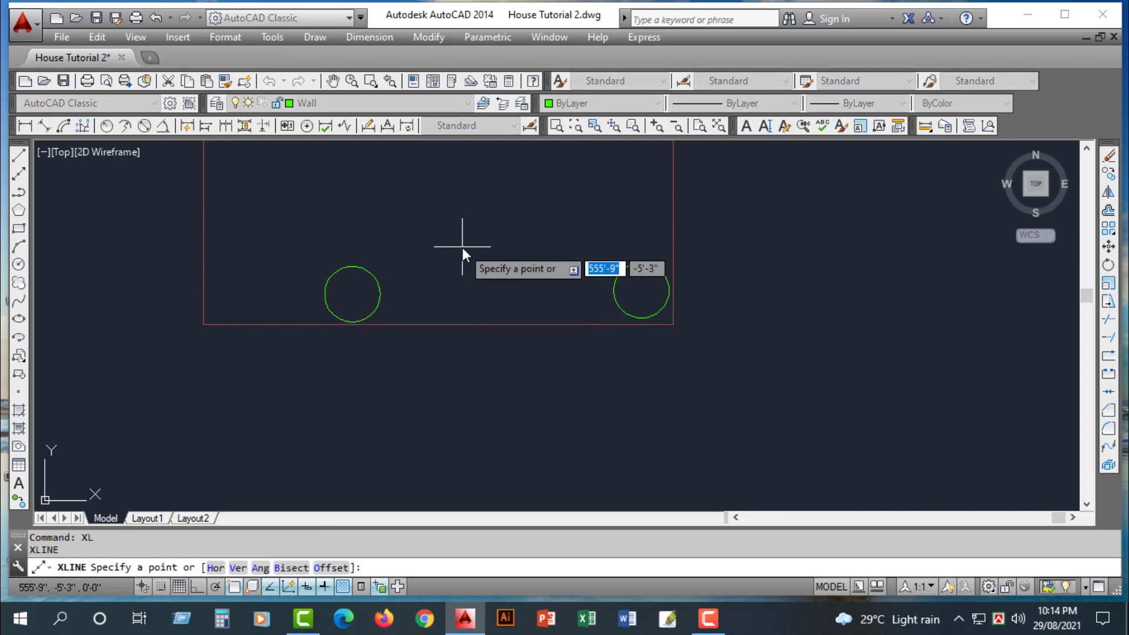
type("v")
key("Return")
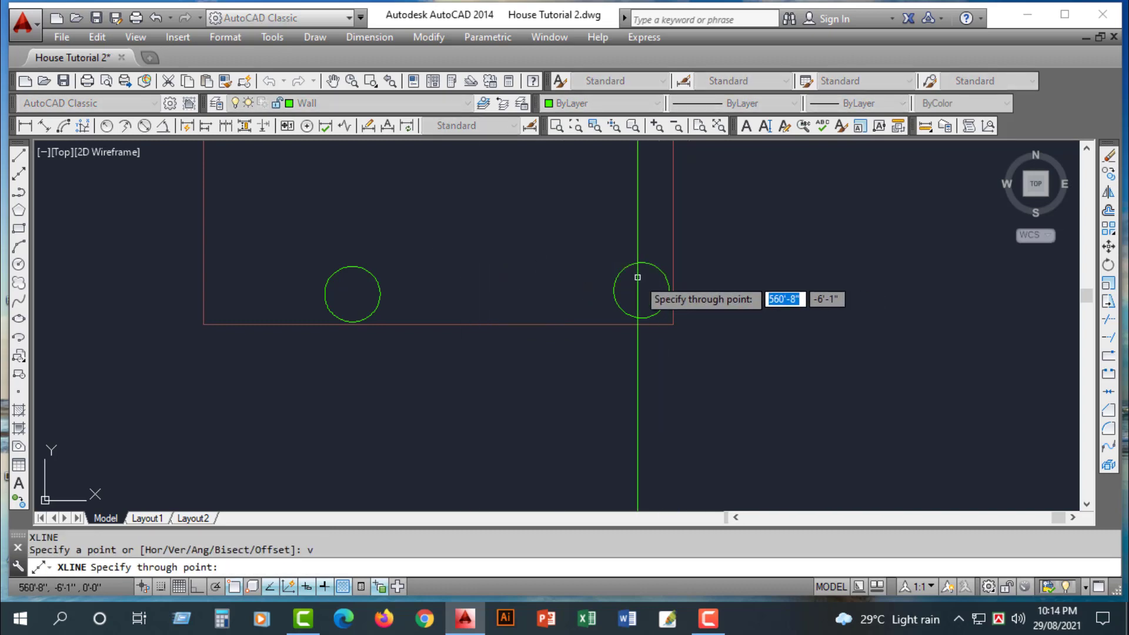
key("Escape")
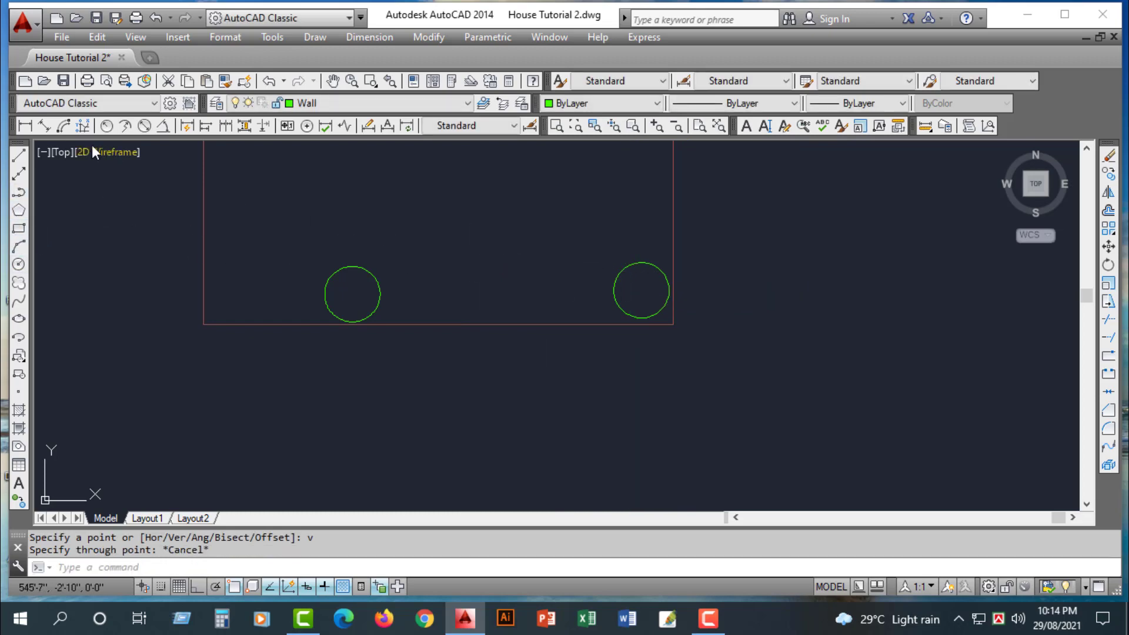
- Try drawing several angled construction lines through the right circle's left quadrant, and undo them all
left_click(20, 174)
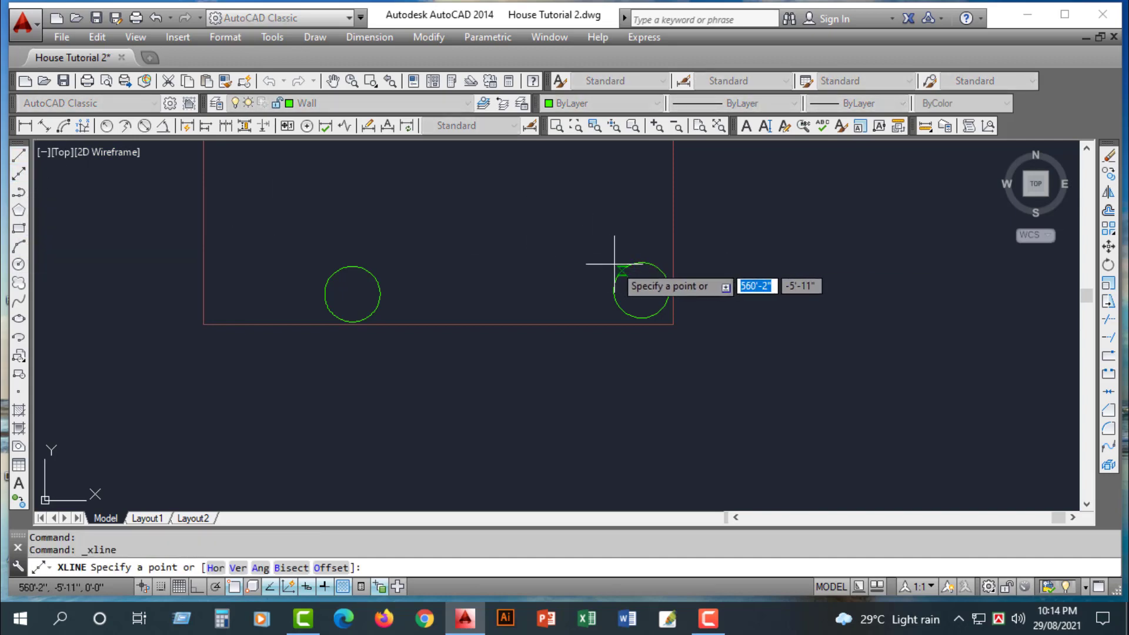
left_click(610, 288)
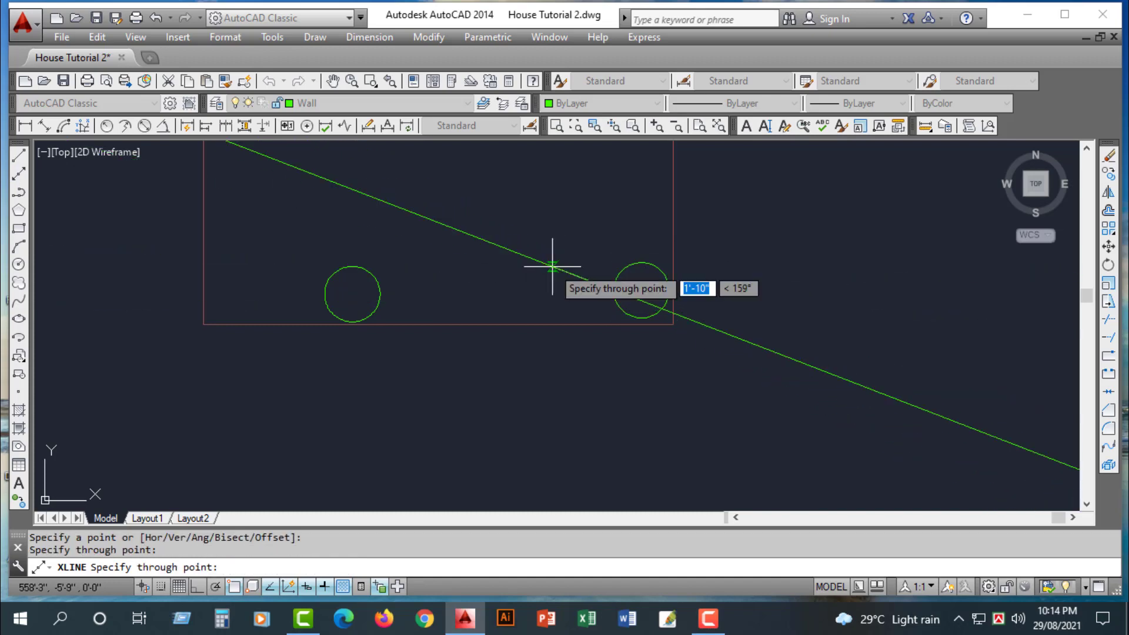
left_click(552, 265)
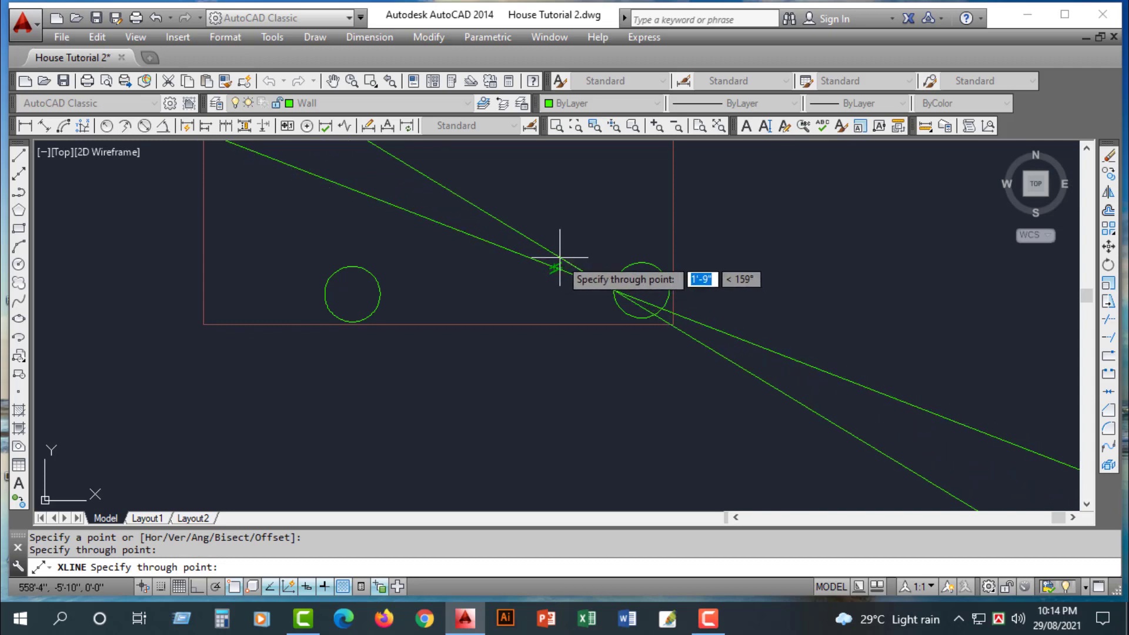
left_click(557, 257)
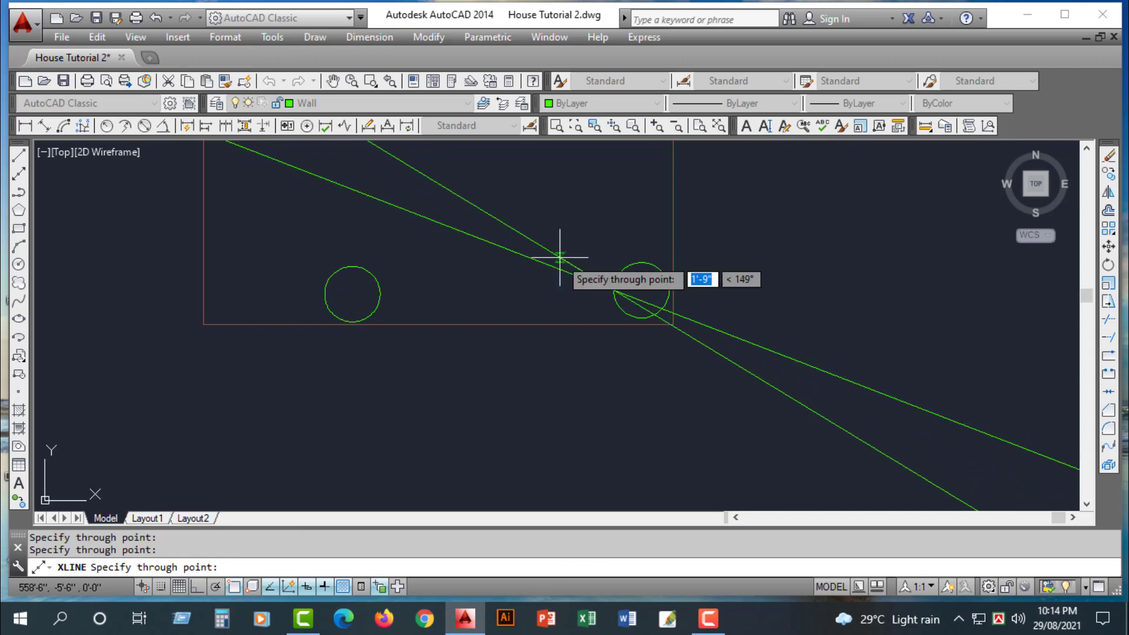
left_click(533, 275)
left_click(525, 292)
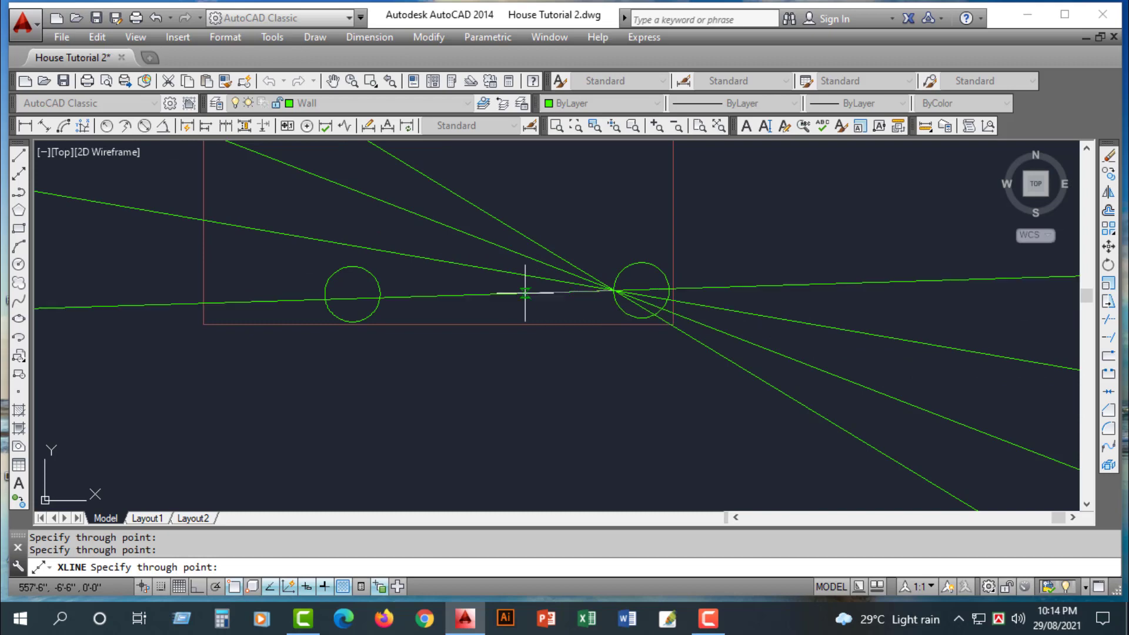
left_click(523, 305)
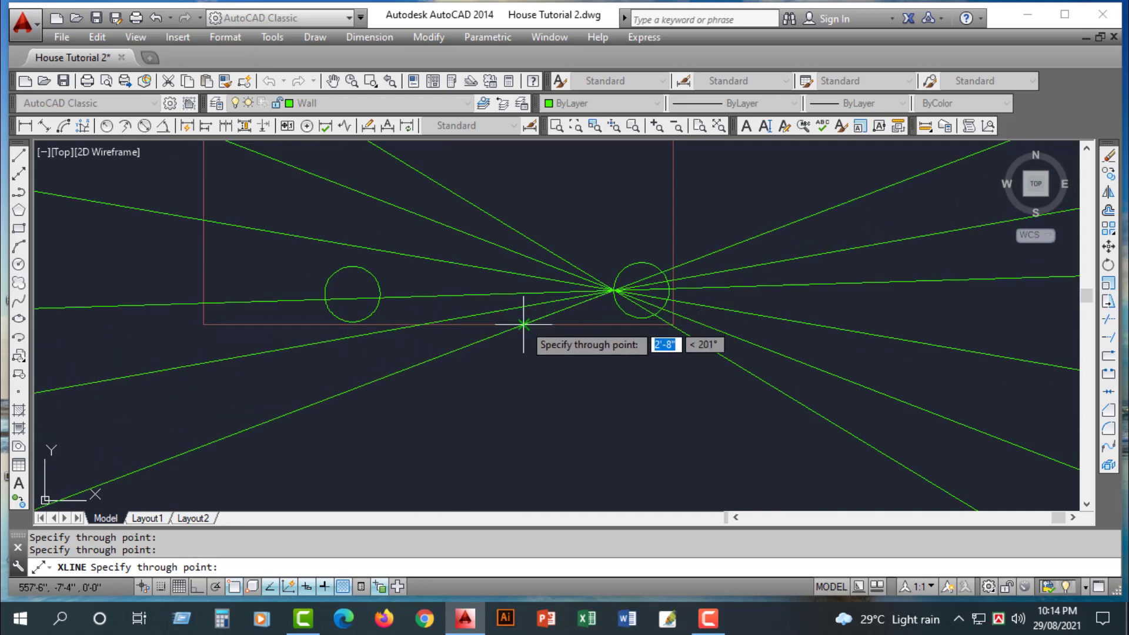
left_click(523, 322)
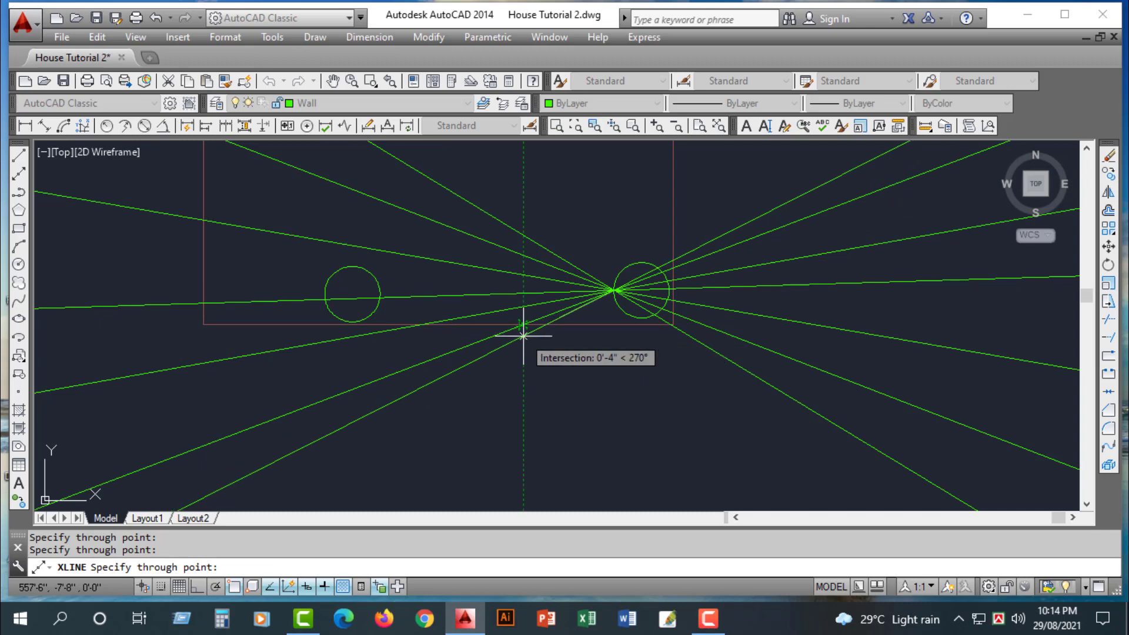
key("Escape")
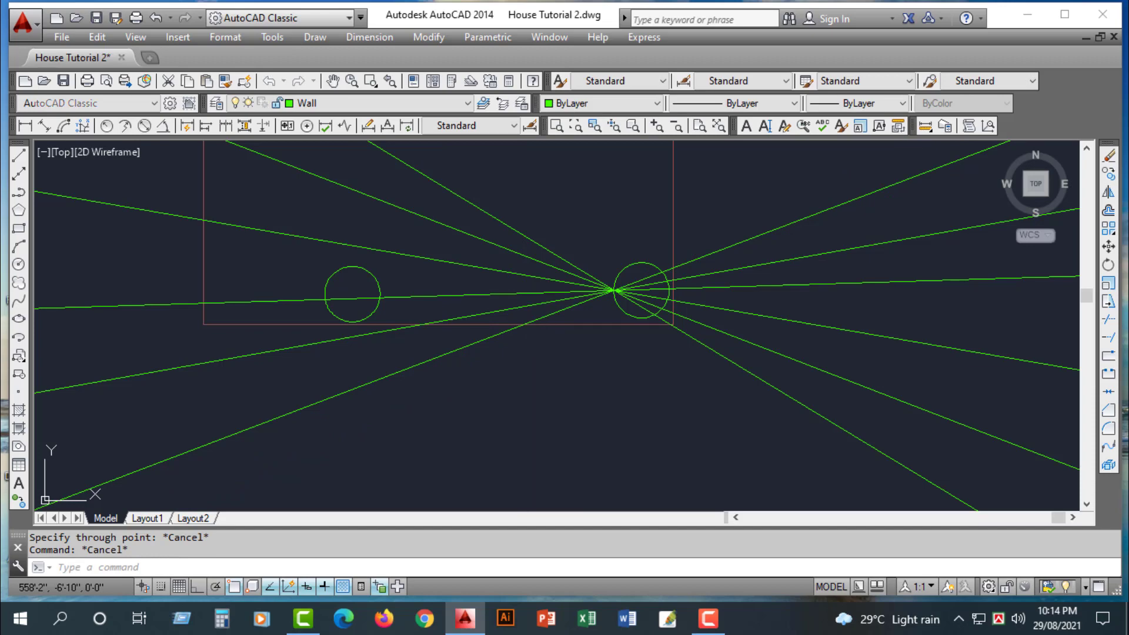
key("ctrl+z")
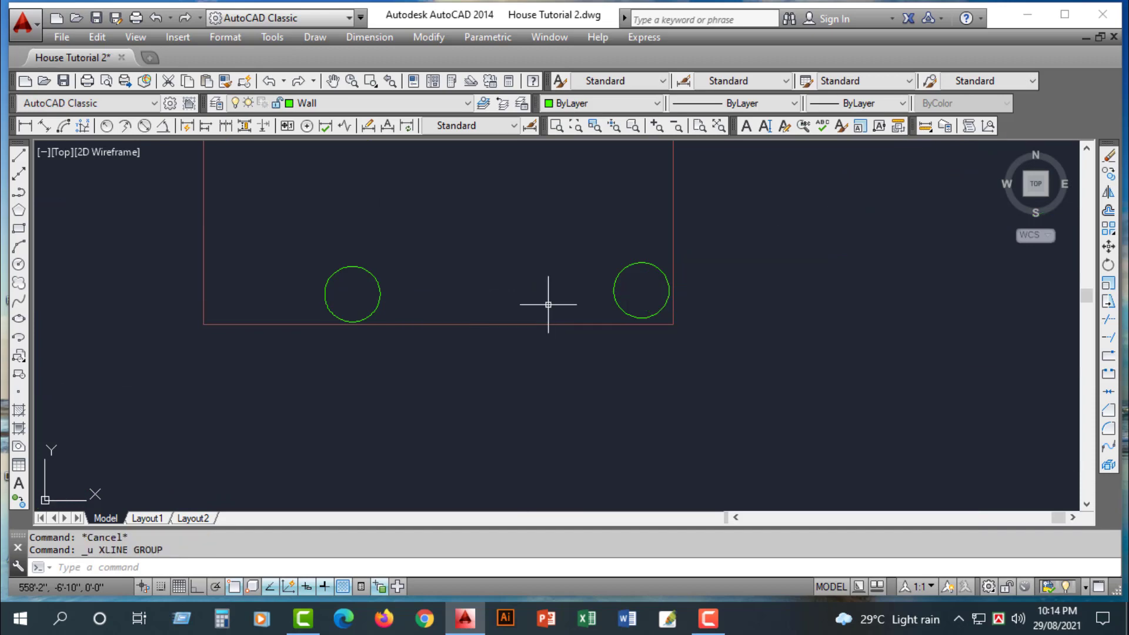
- Shrink the right circle to a radius of about 6" and erase the left circle
left_click(614, 290)
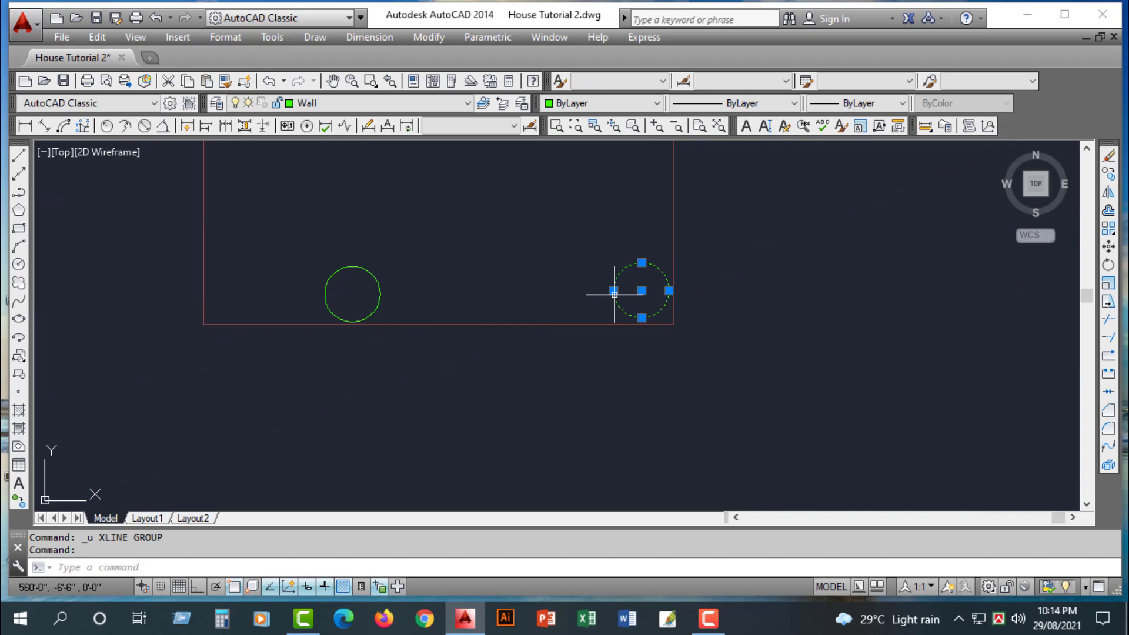
left_click(613, 290)
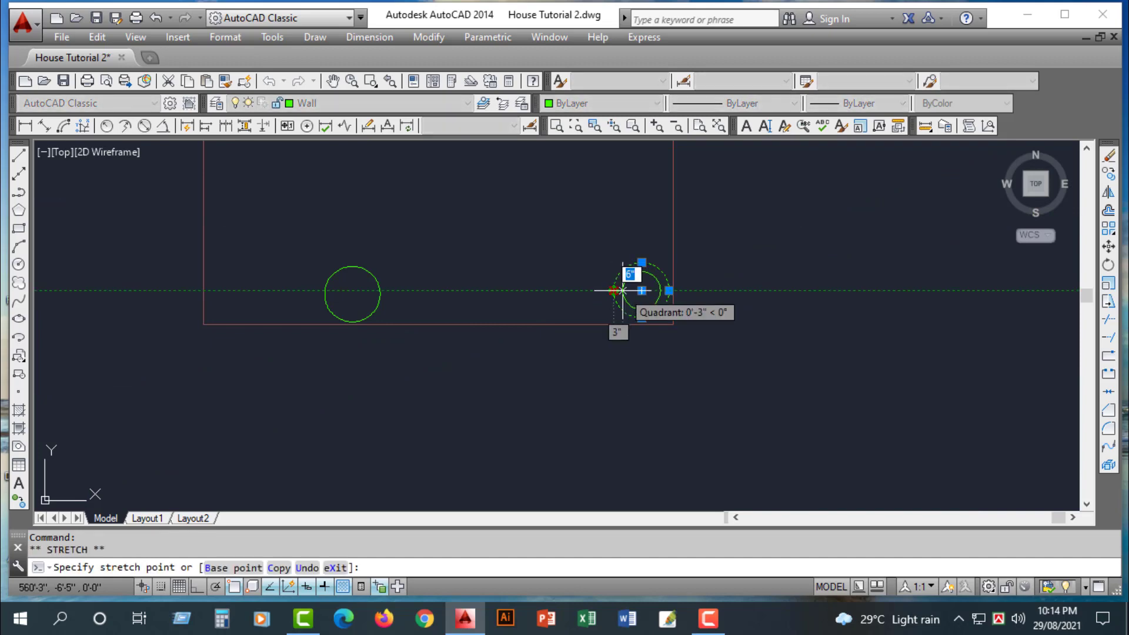
key("Escape")
key("Escape")
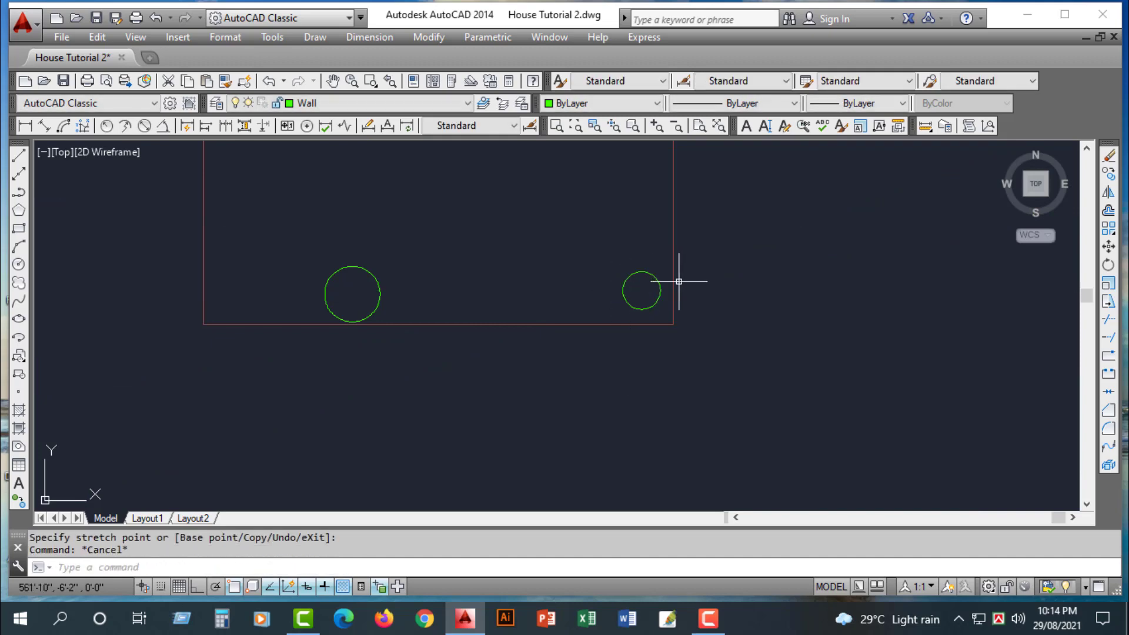
left_click(376, 275)
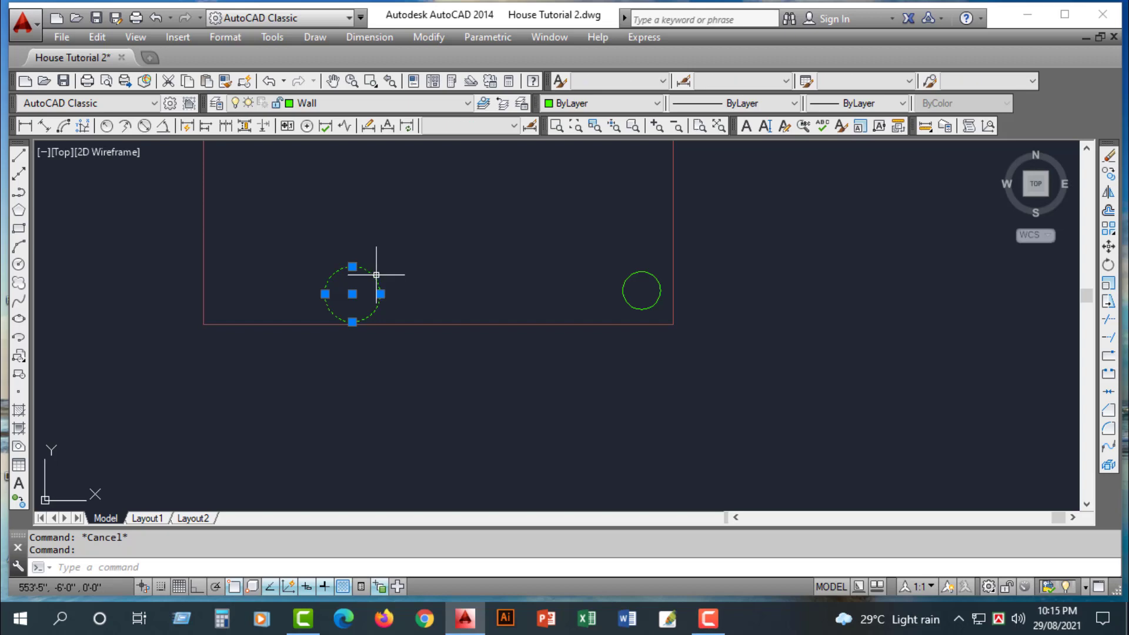
key("Delete")
- Move the smaller circle about 4" down and right, closer to the rectangle's lower-right corner
scroll(649, 284, "up", 3)
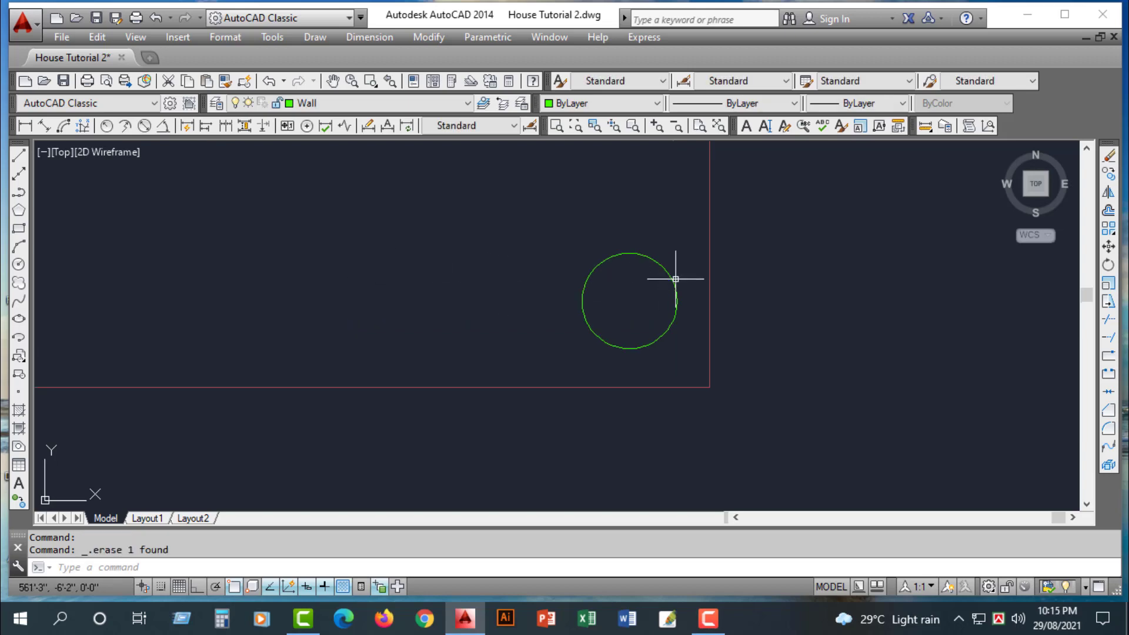
left_click(674, 284)
right_click(674, 283)
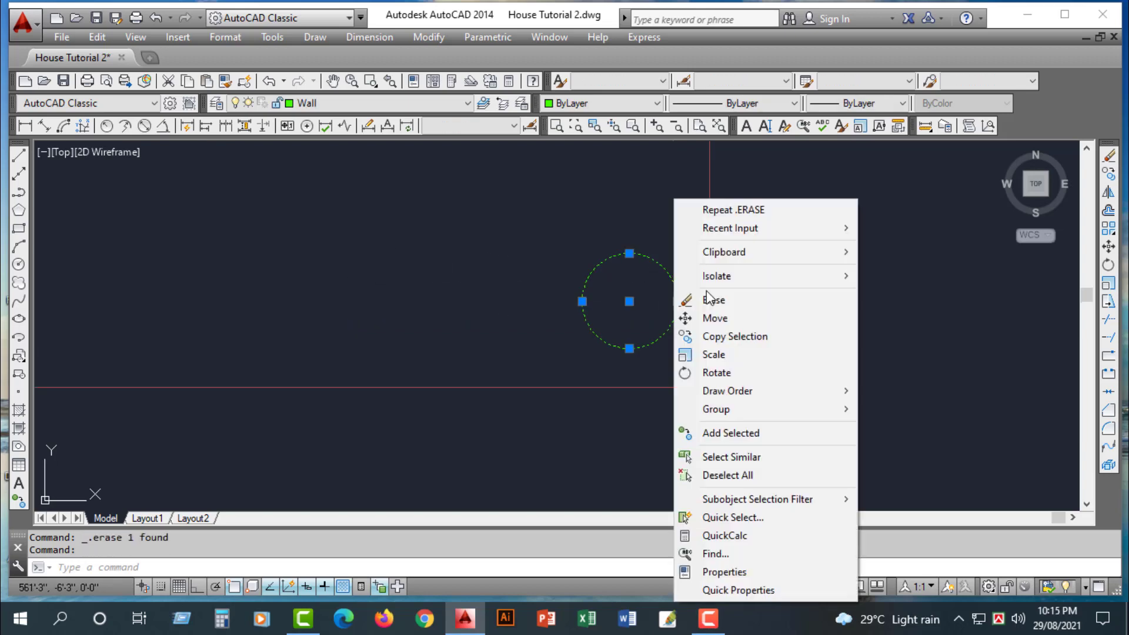
left_click(711, 318)
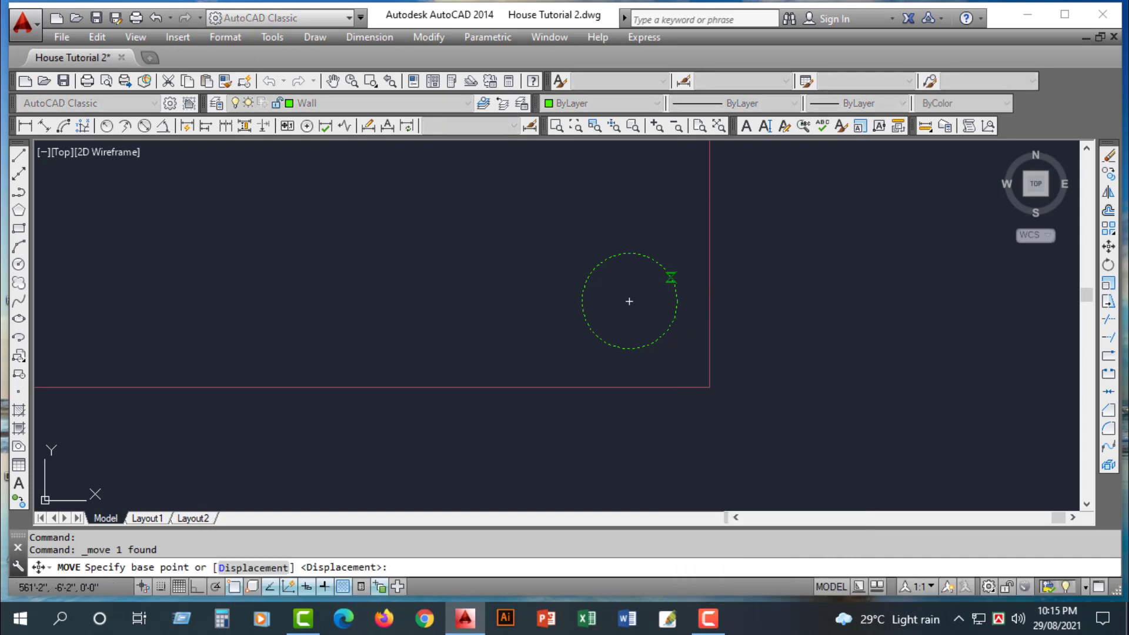
left_click(671, 277)
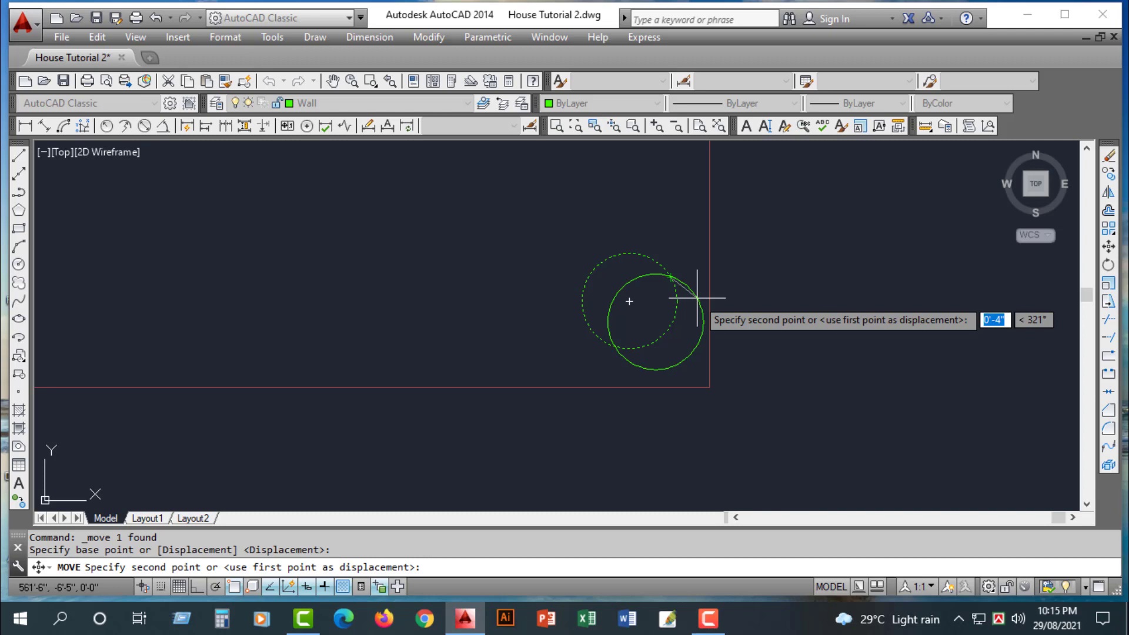
left_click(696, 298)
left_click(698, 297)
right_click(703, 297)
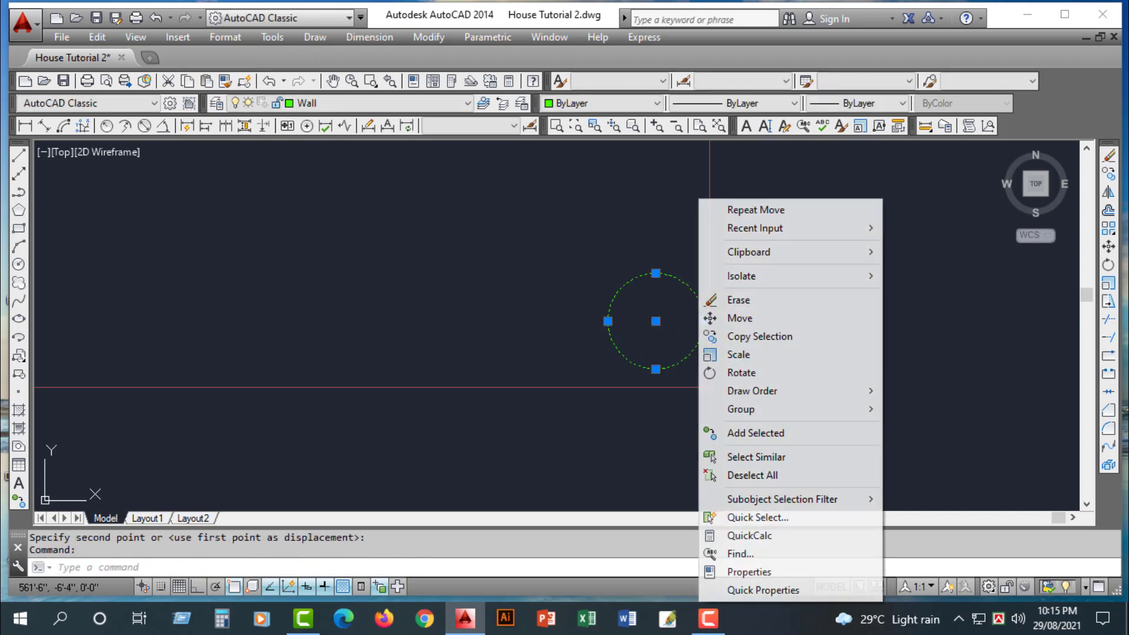
left_click(729, 316)
key("Escape")
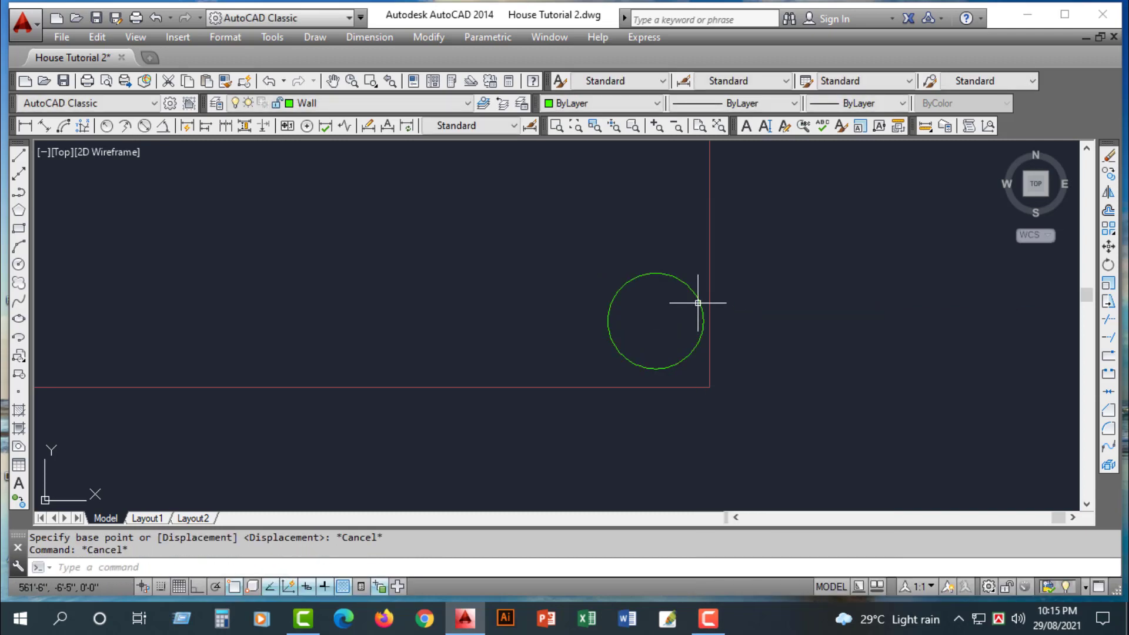
- Copy the circle about 8'-4" to the left, just above the rectangle's lower edge
left_click(699, 298)
right_click(699, 298)
left_click(745, 337)
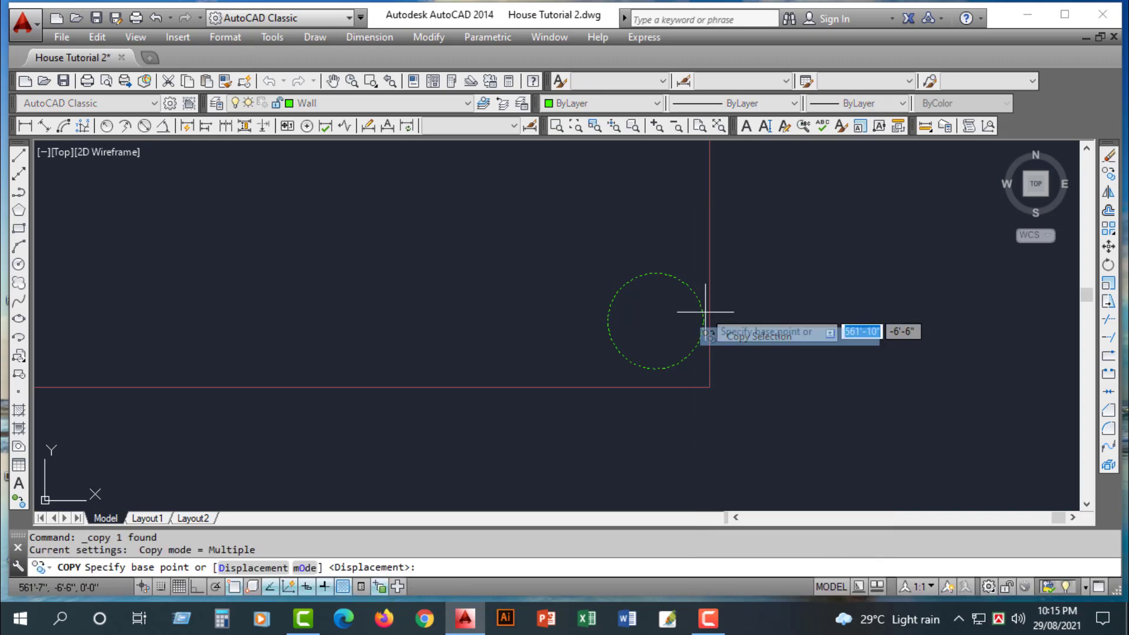
left_click(698, 296)
scroll(402, 301, "down", 3)
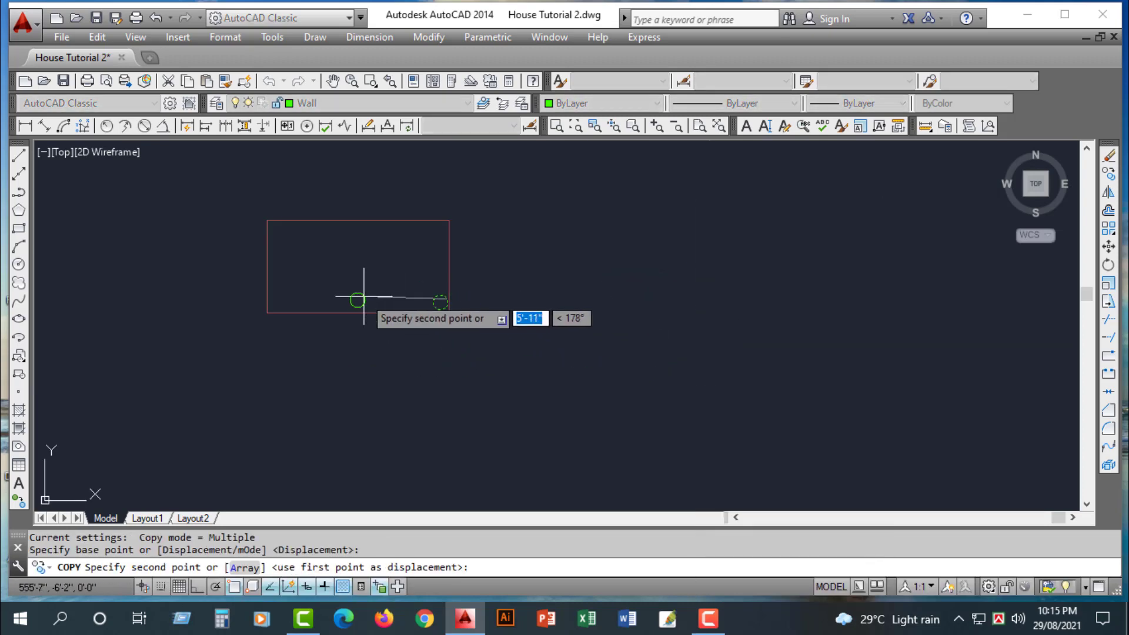
scroll(318, 295, "up", 6)
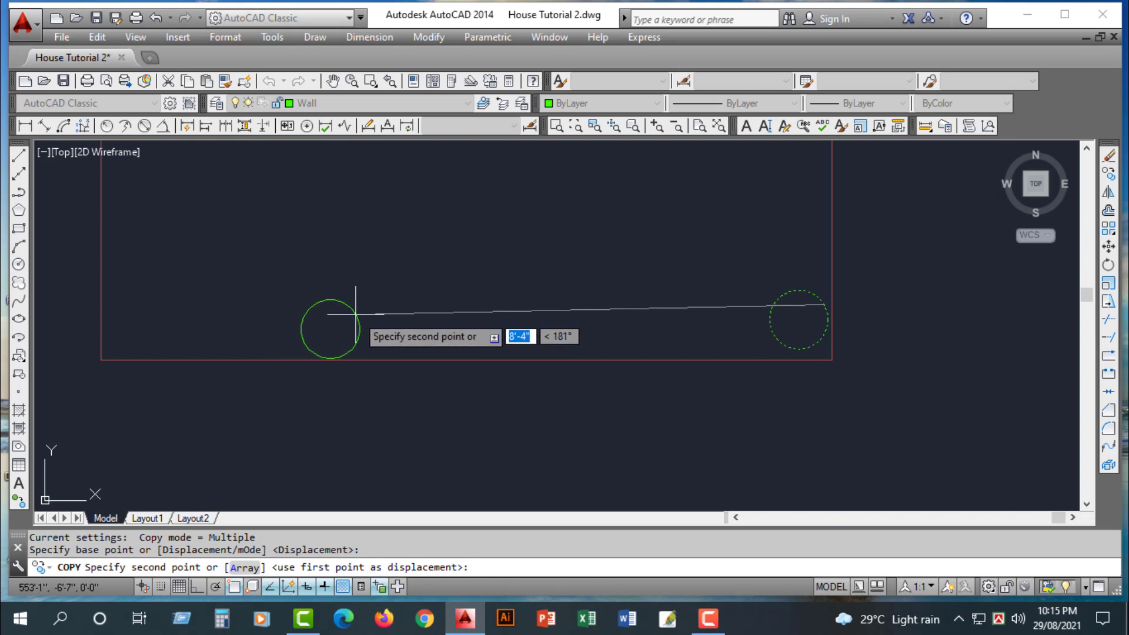
left_click(356, 316)
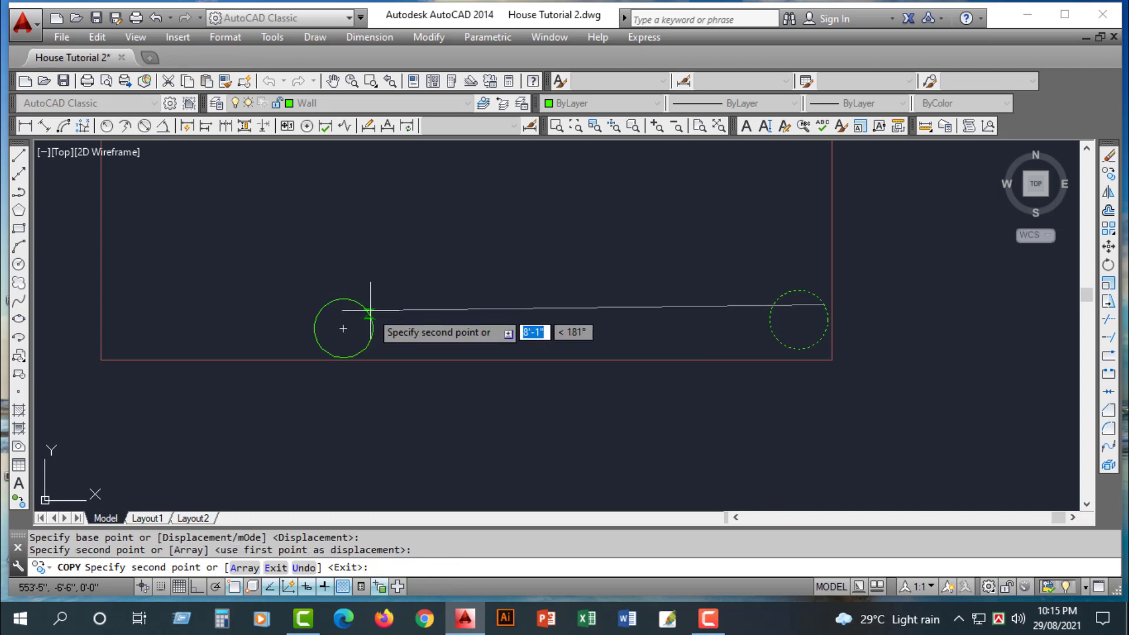
key("Escape")
- Draw seven construction lines fanning out at different angles through the right circle's left quadrant
scroll(503, 253, "down", 3)
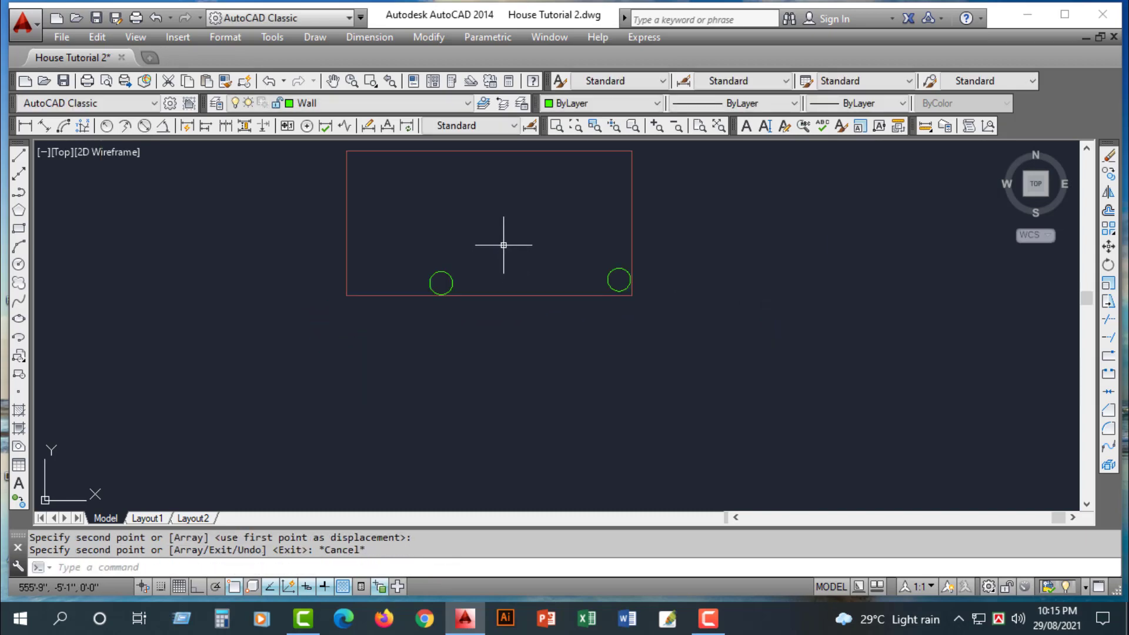
left_click(14, 179)
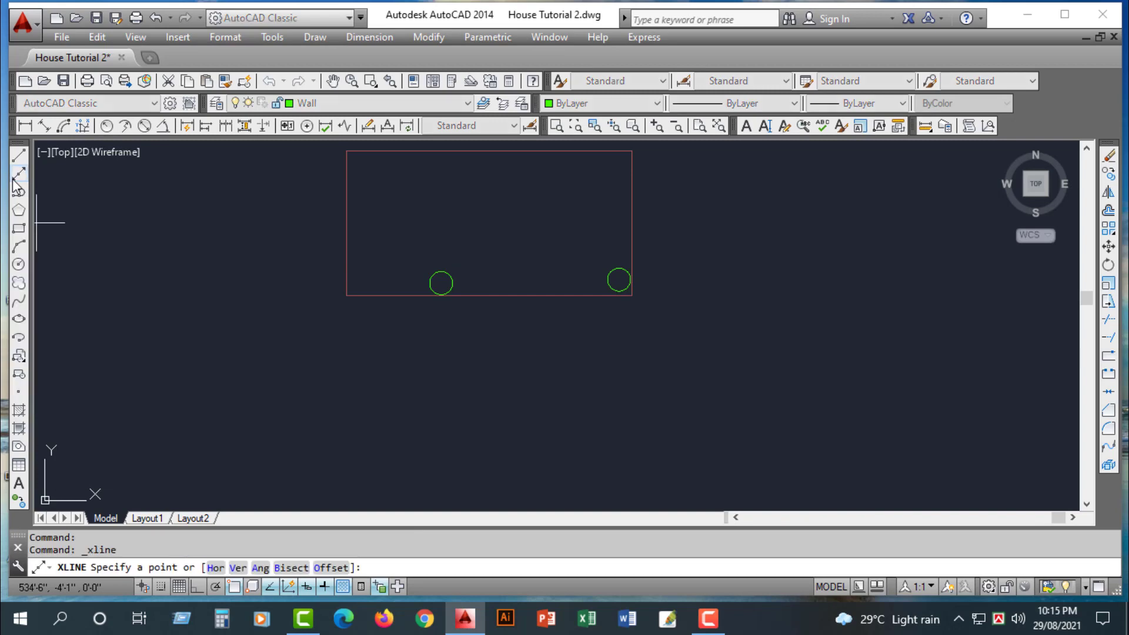
scroll(594, 281, "up", 4)
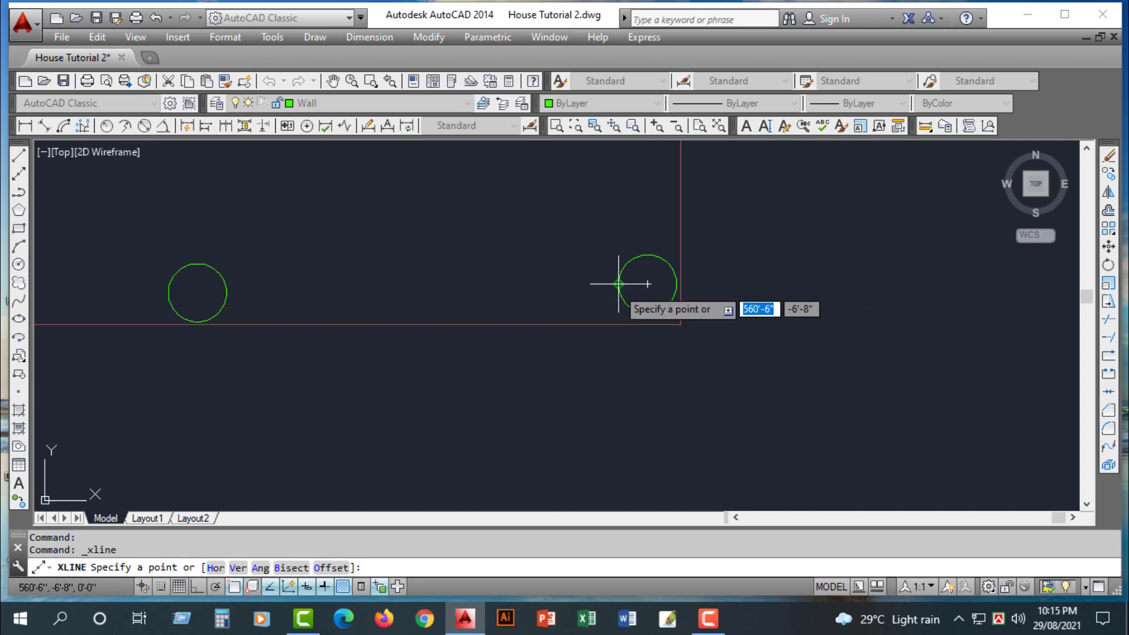
left_click(613, 283)
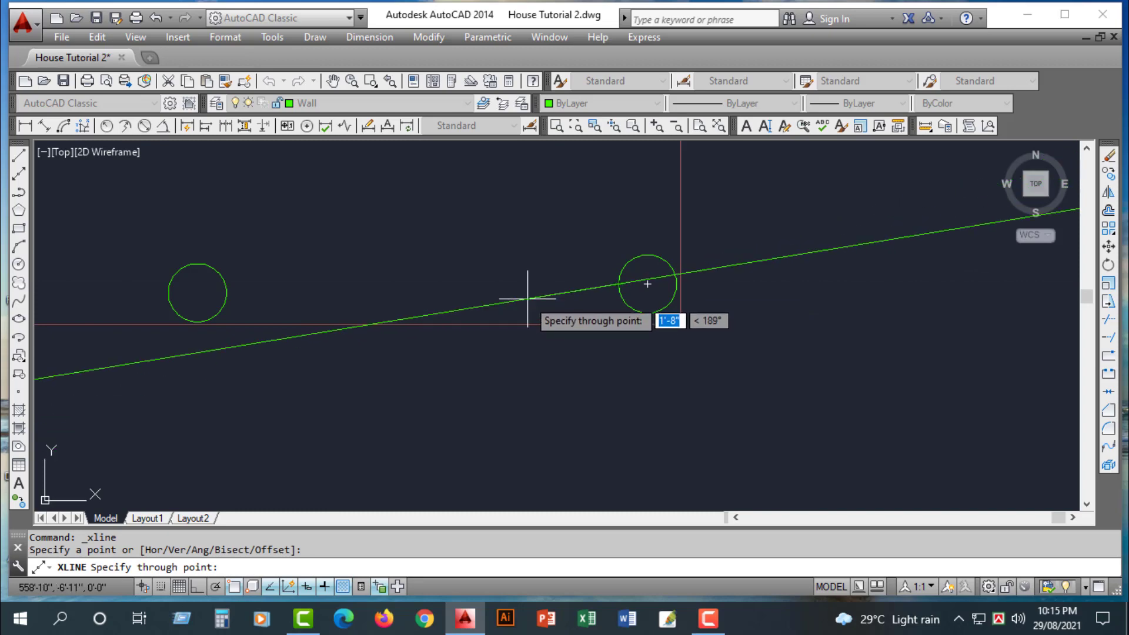
left_click(524, 306)
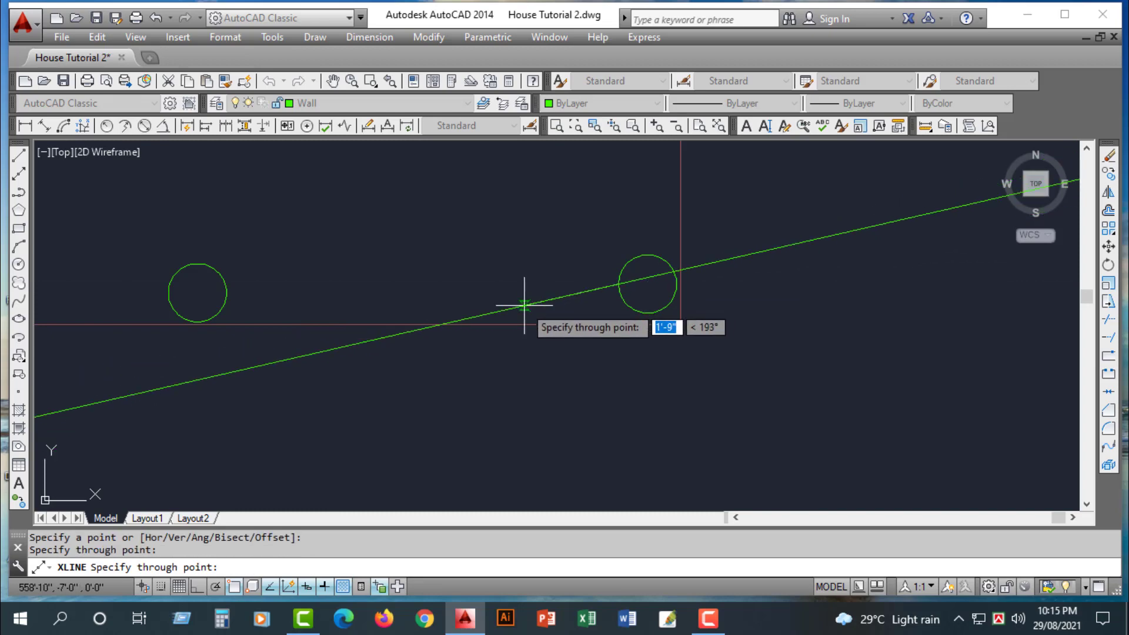
left_click(524, 288)
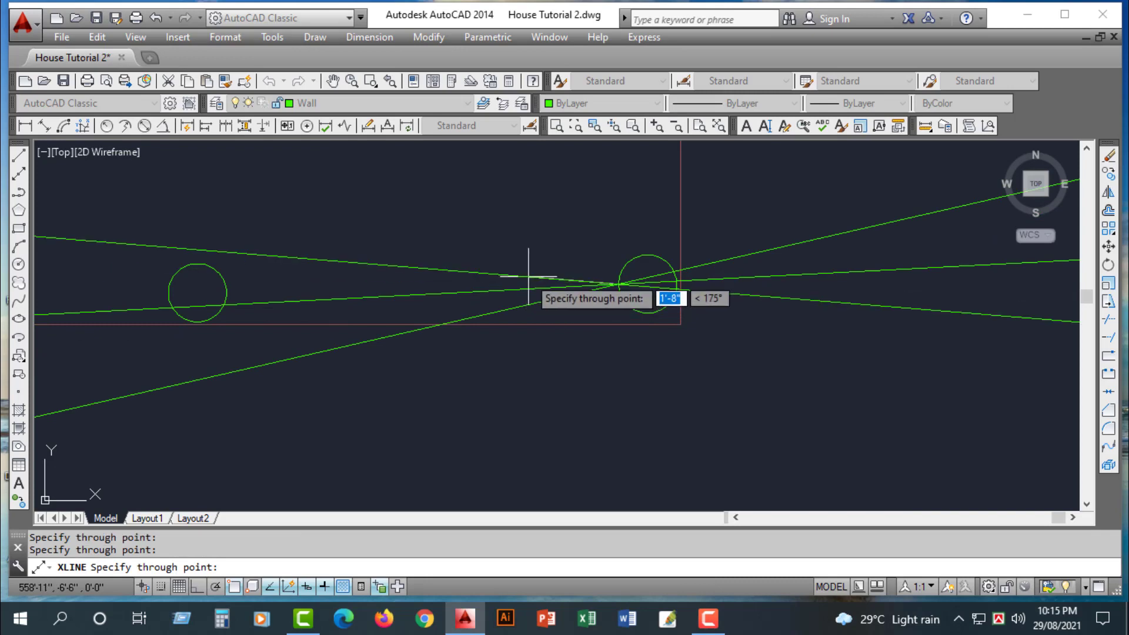
left_click(528, 276)
left_click(538, 266)
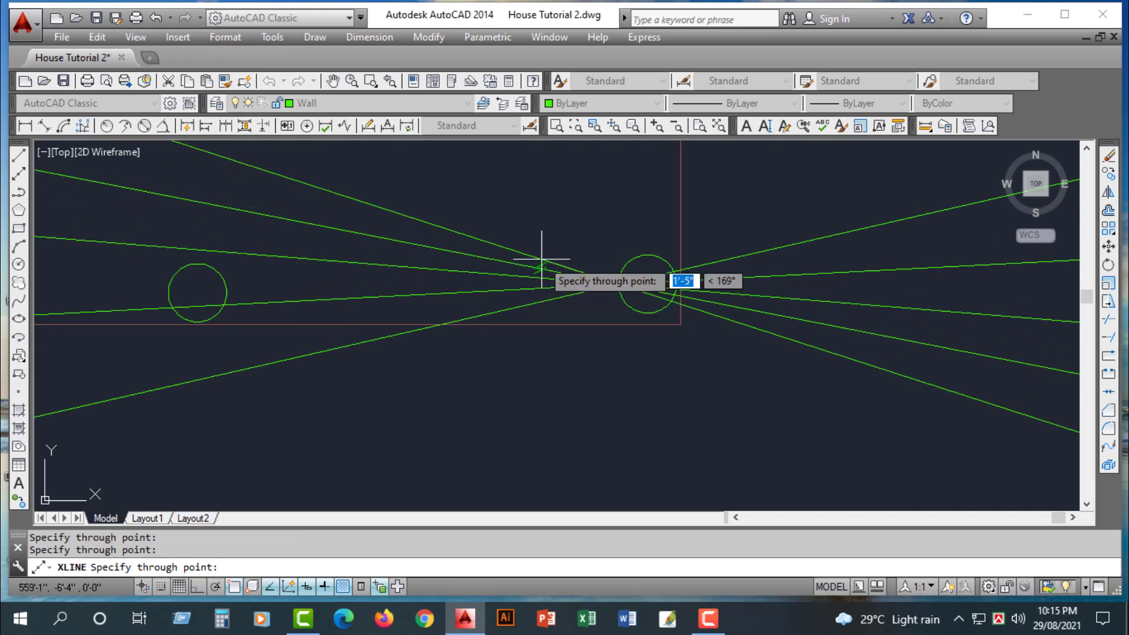
left_click(556, 247)
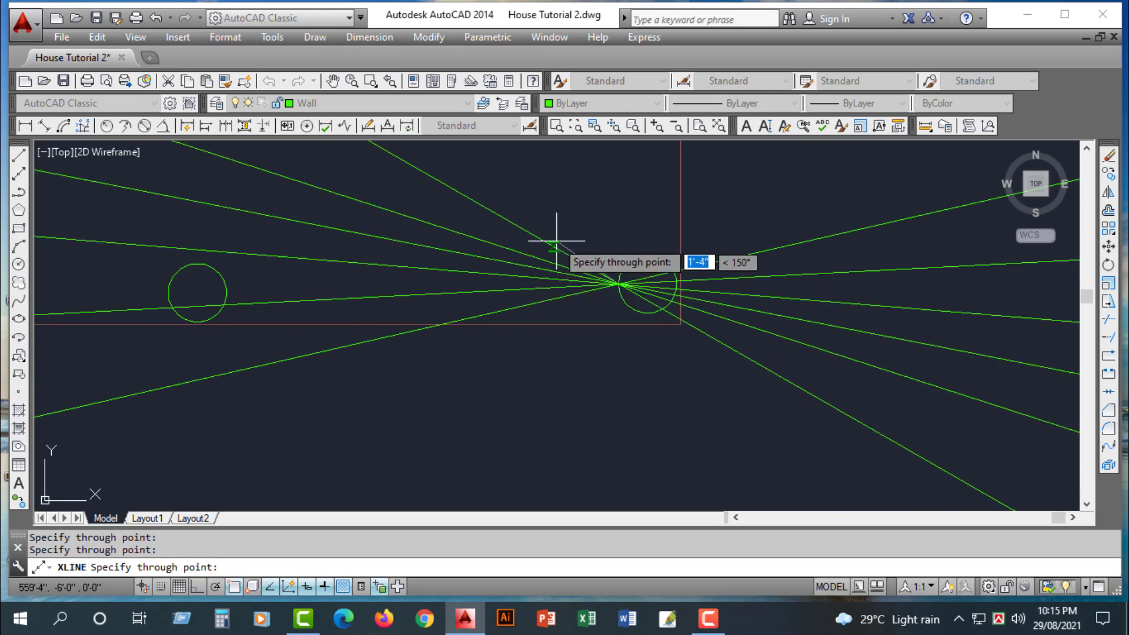
left_click(561, 237)
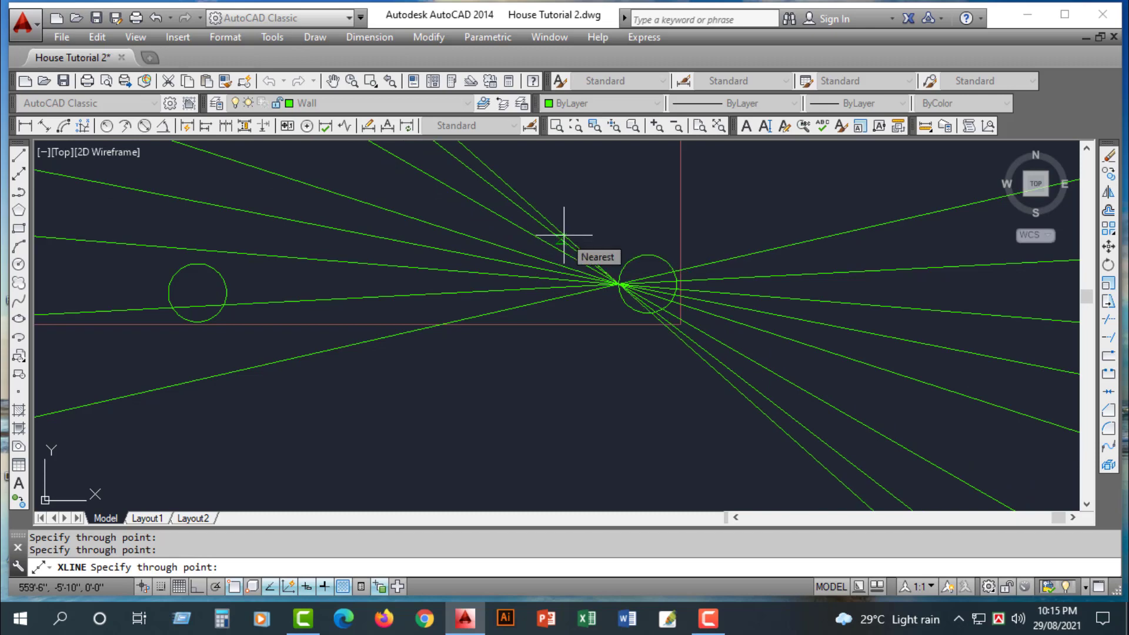
key("Return")
scroll(663, 271, "up", 5)
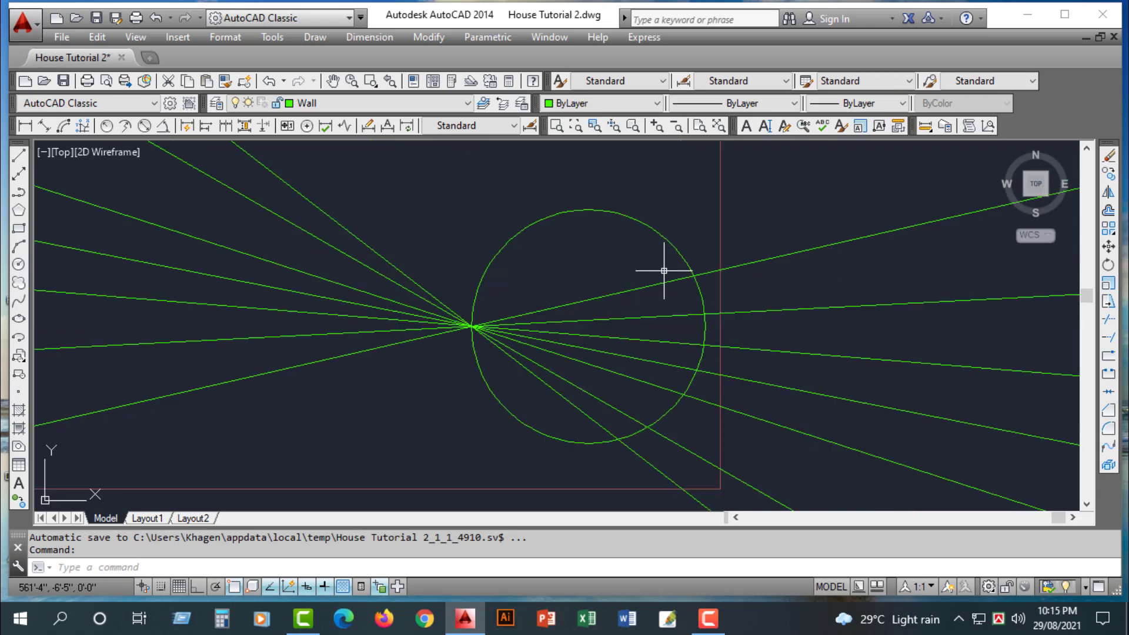
left_click(19, 157)
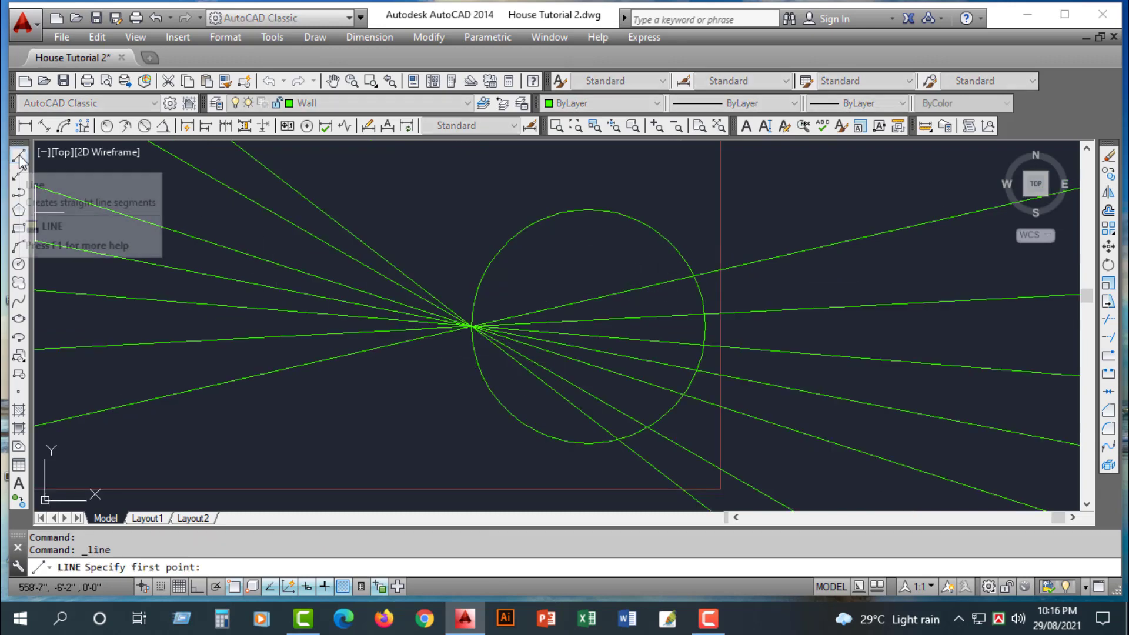
scroll(462, 327, "up", 5)
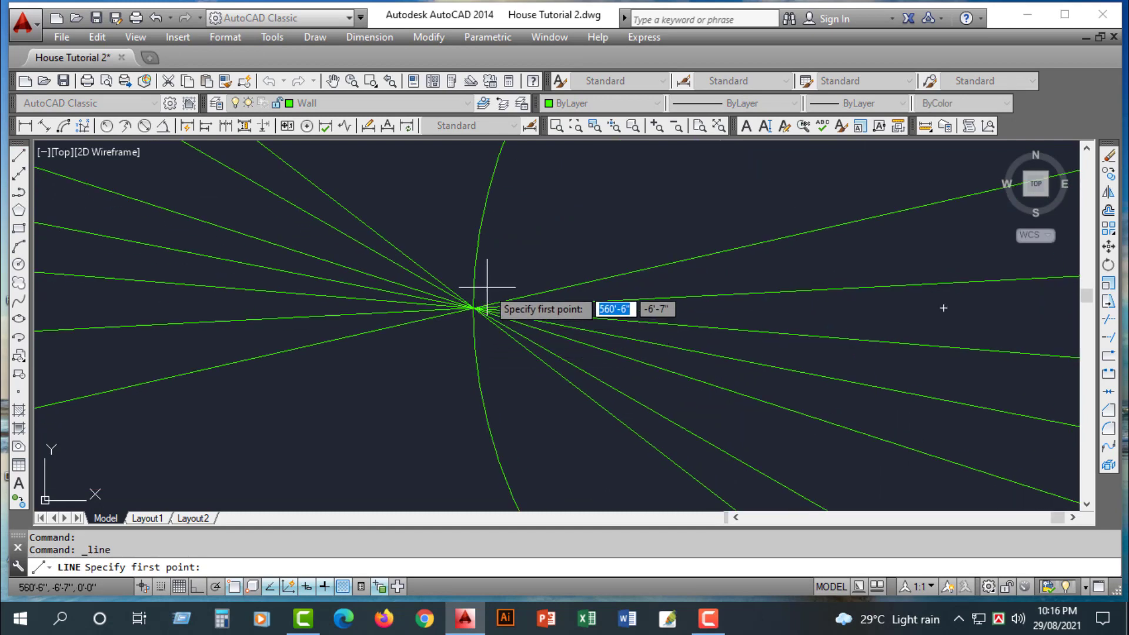
left_click(475, 305)
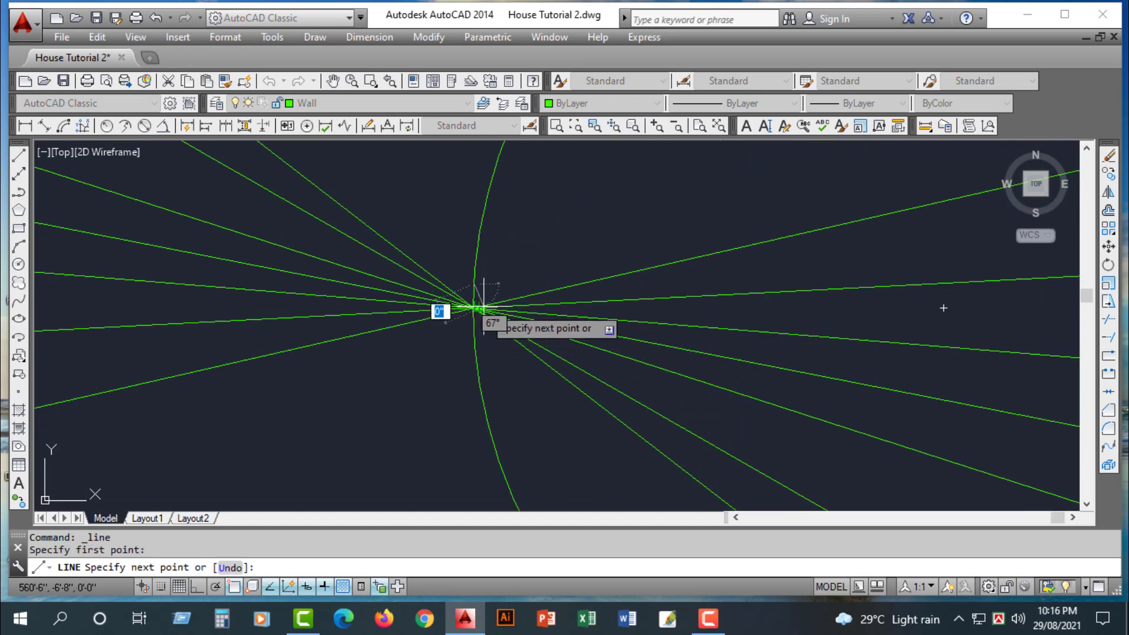
key("Escape")
- Draw a short steep line across the construction lines at their meeting point on the right circle as a cutting edge
scroll(462, 298, "up", 2)
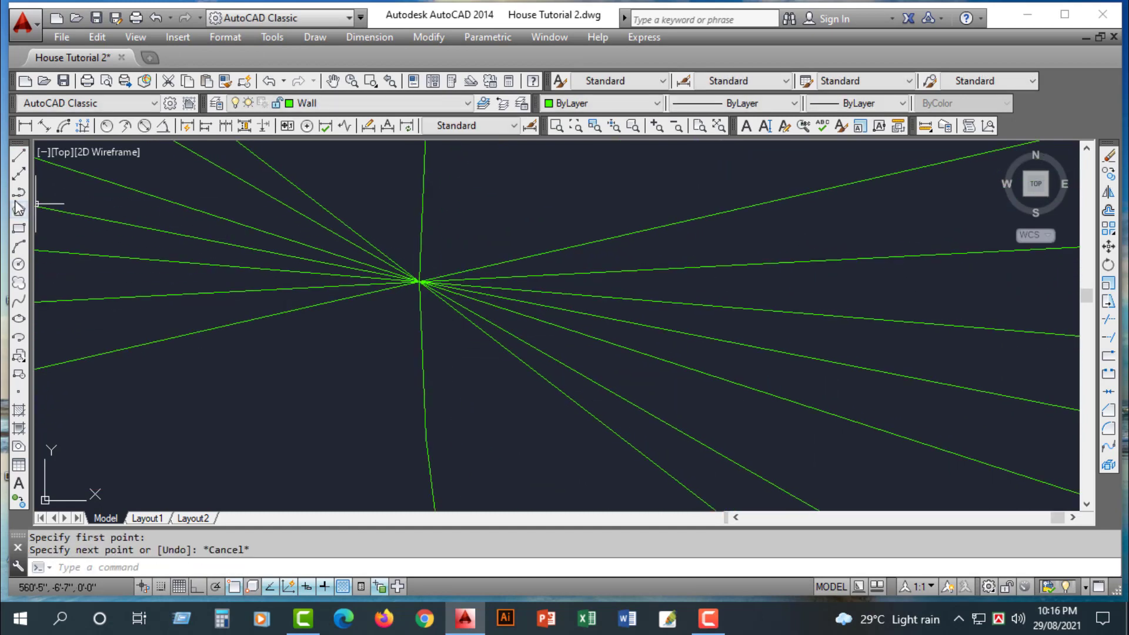
left_click(17, 160)
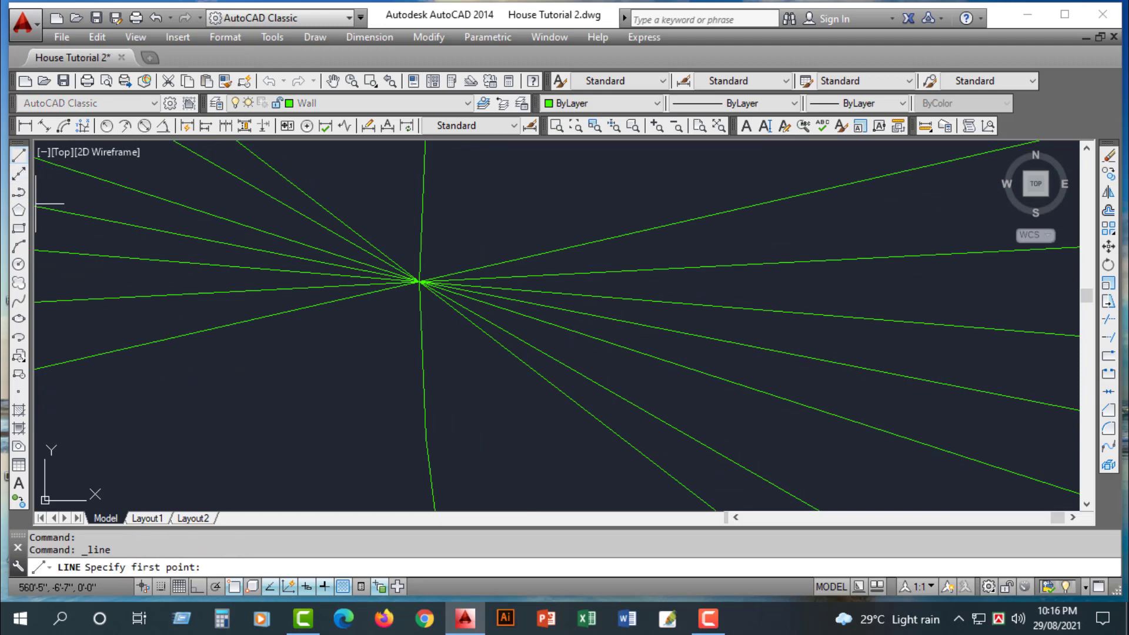
left_click(421, 283)
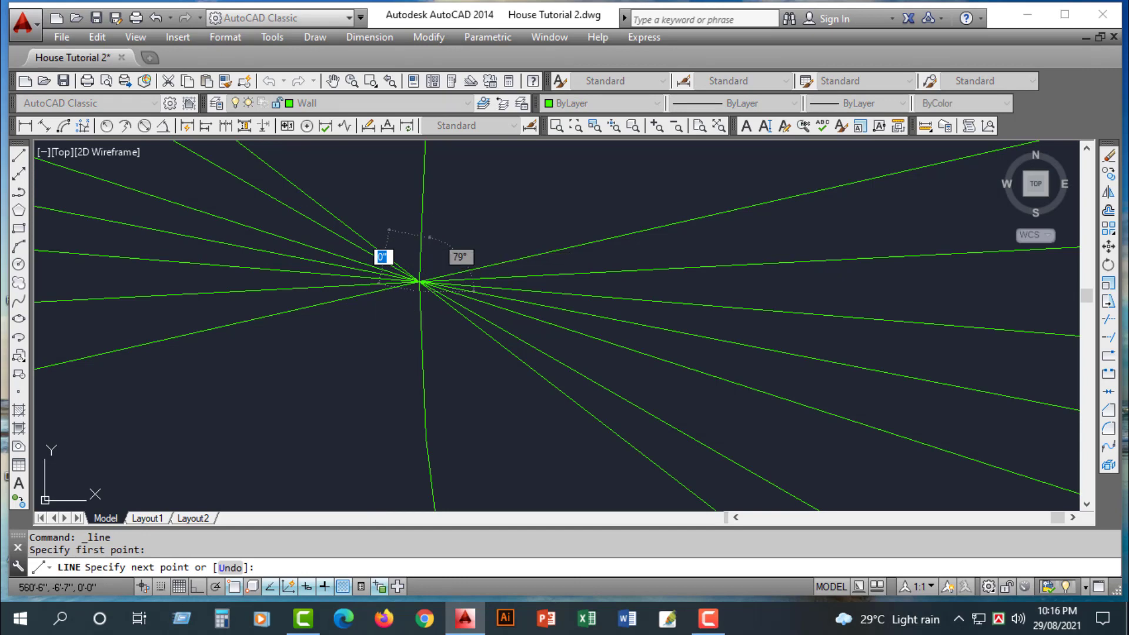
left_click(429, 238)
key("Escape")
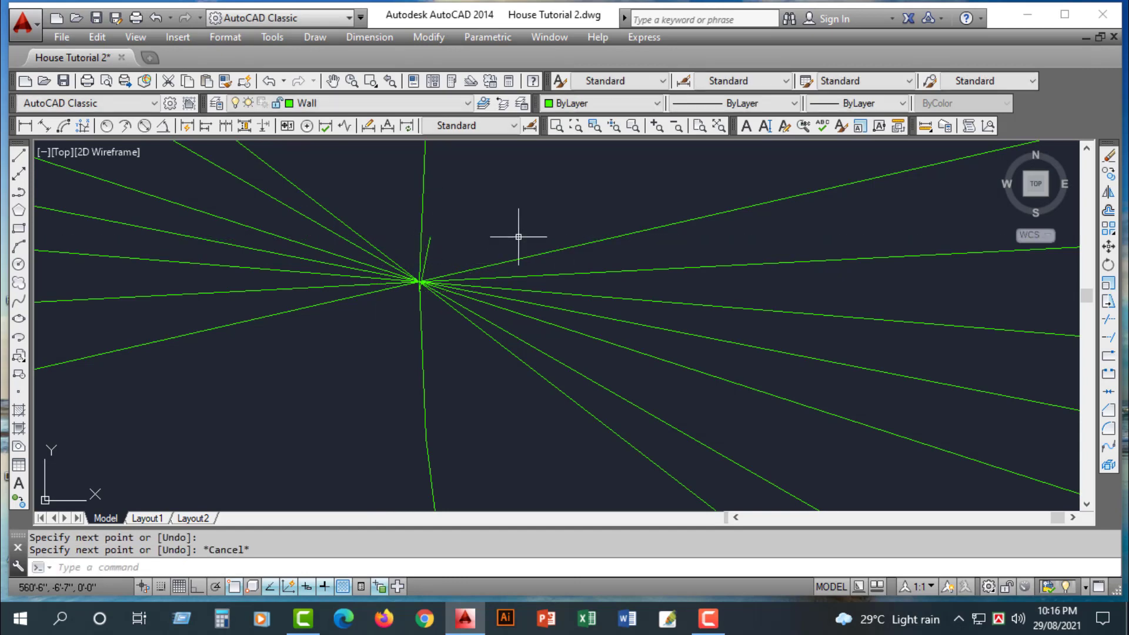
- Trim the construction lines inside the right circle, between the short line and the circle's far side, and erase the short line
type("TRE")
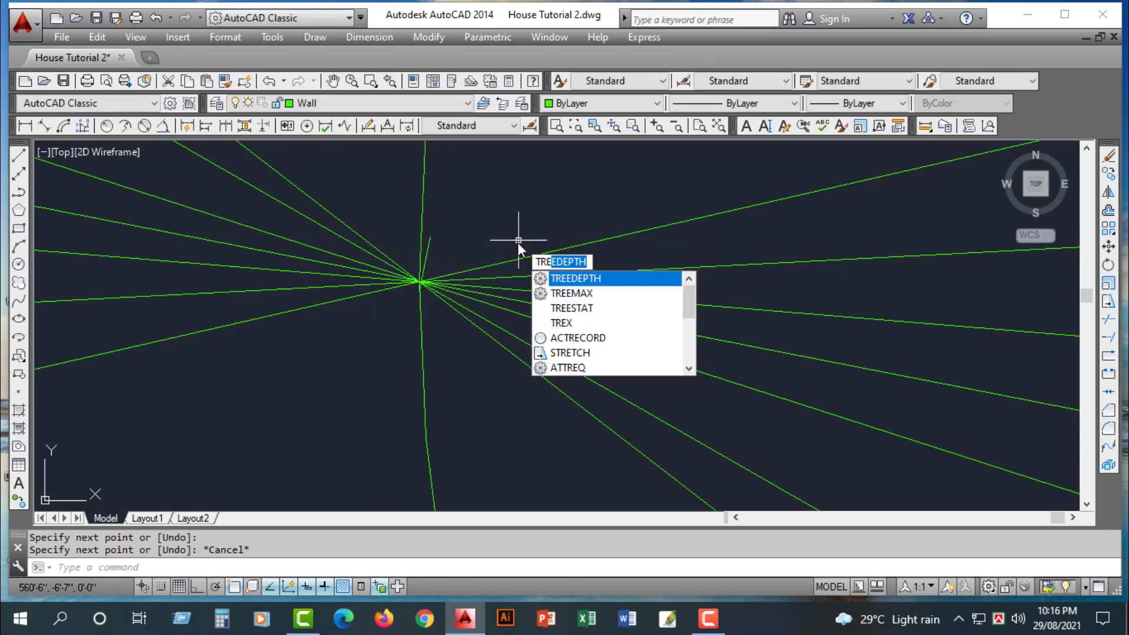
key("Escape")
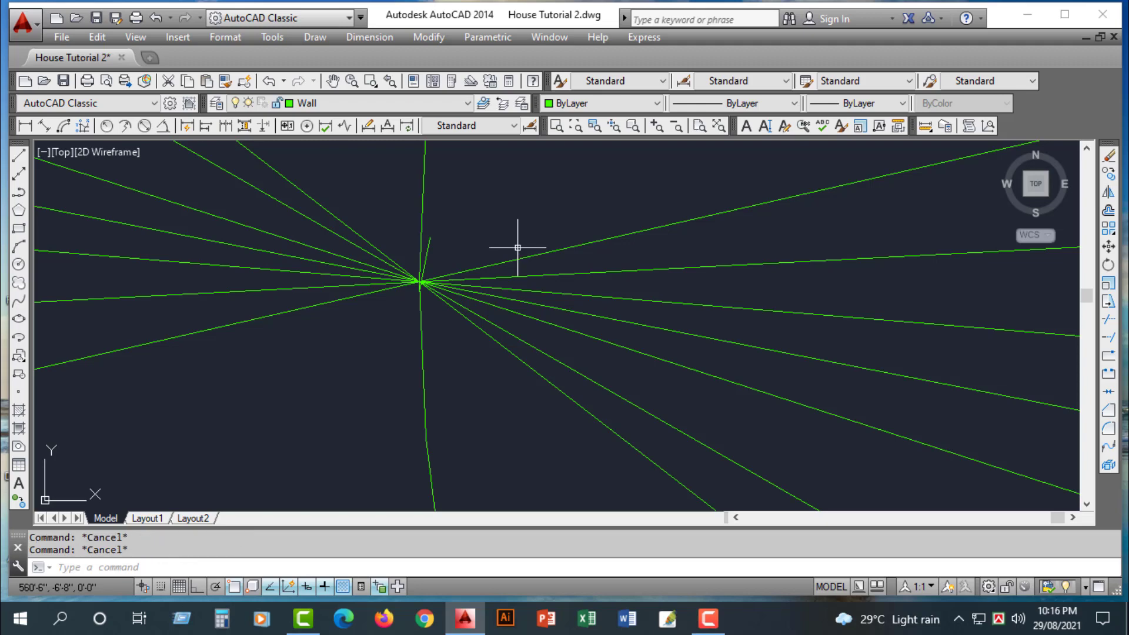
type("tr")
key("Return")
key("Return")
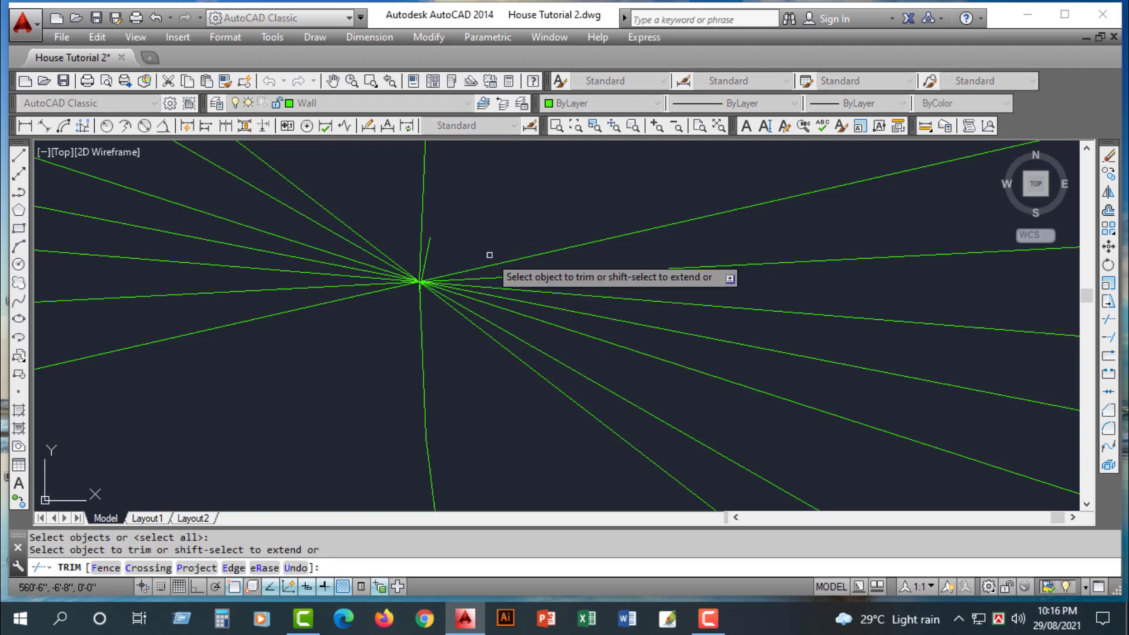
left_click(480, 250)
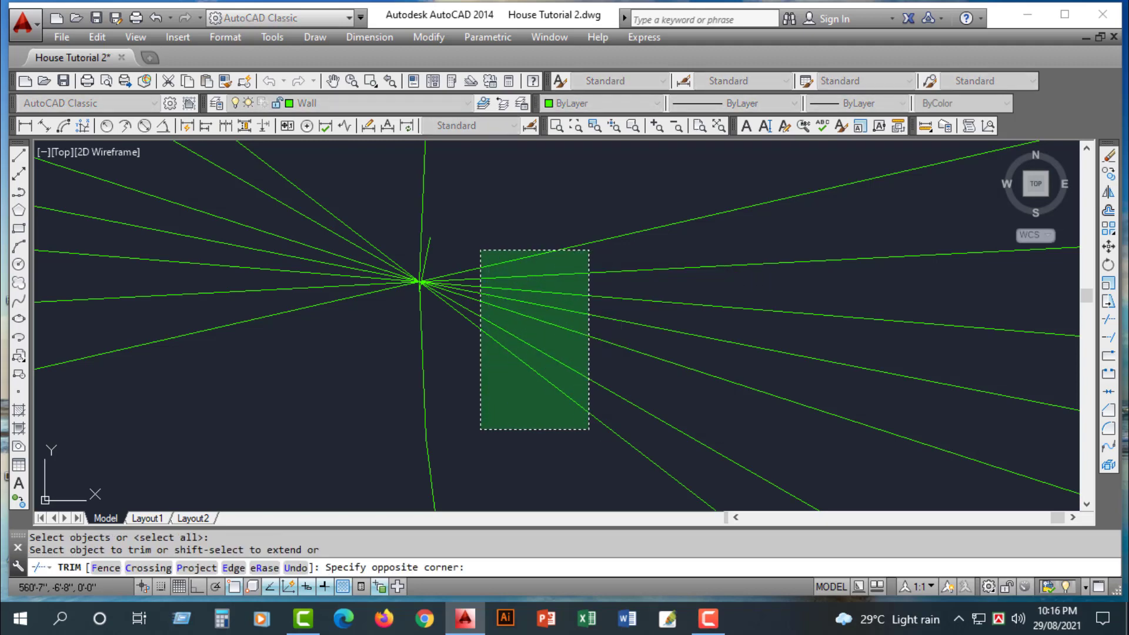
left_click(588, 429)
key("Escape")
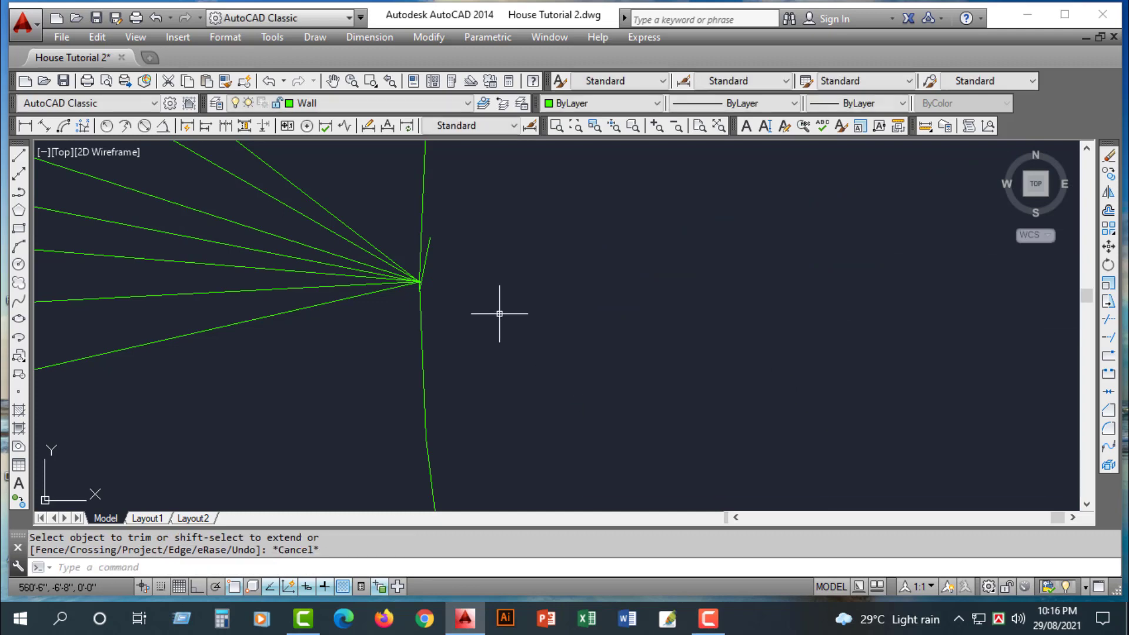
left_click(430, 246)
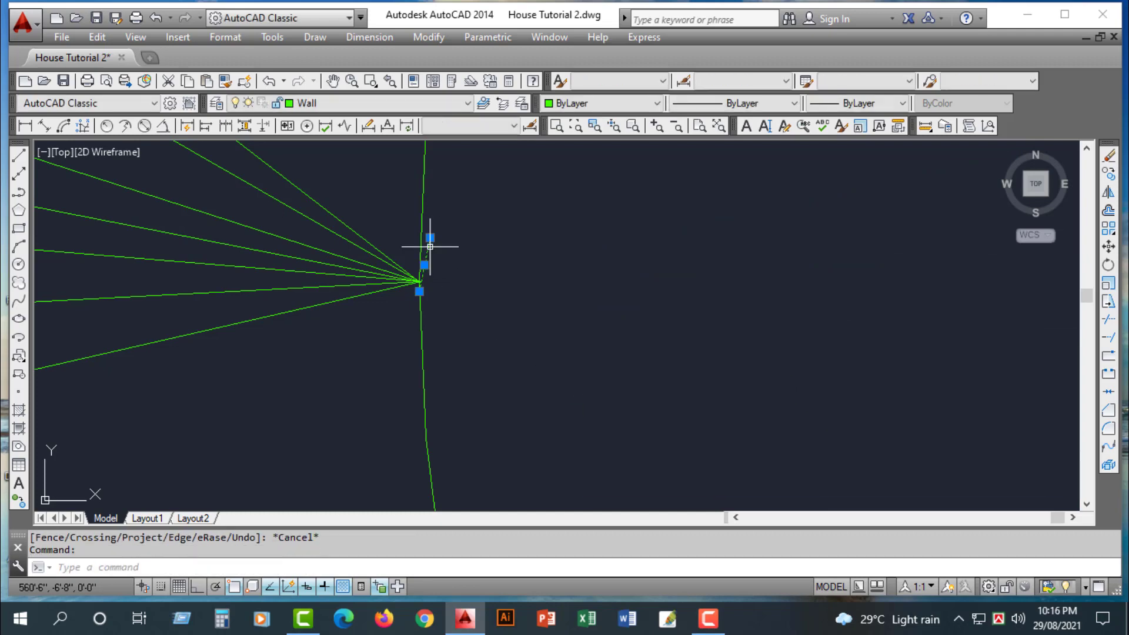
key("Delete")
- Try to window-select all the leftover line pieces right of the circle together
scroll(512, 291, "down", 10)
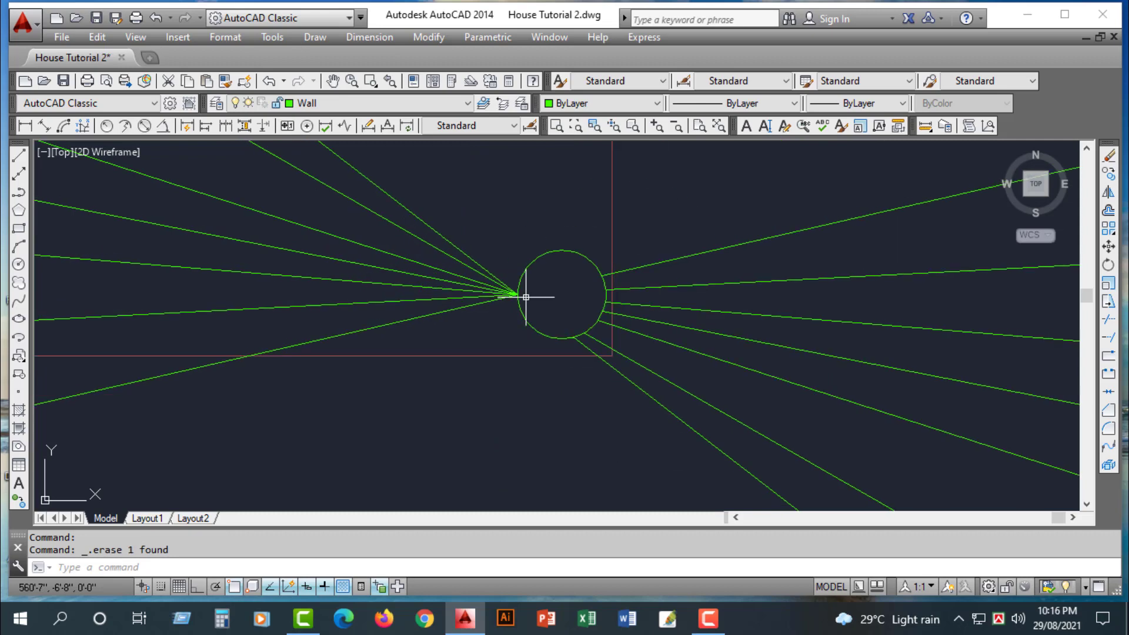
scroll(525, 297, "down", 2)
left_click(715, 237)
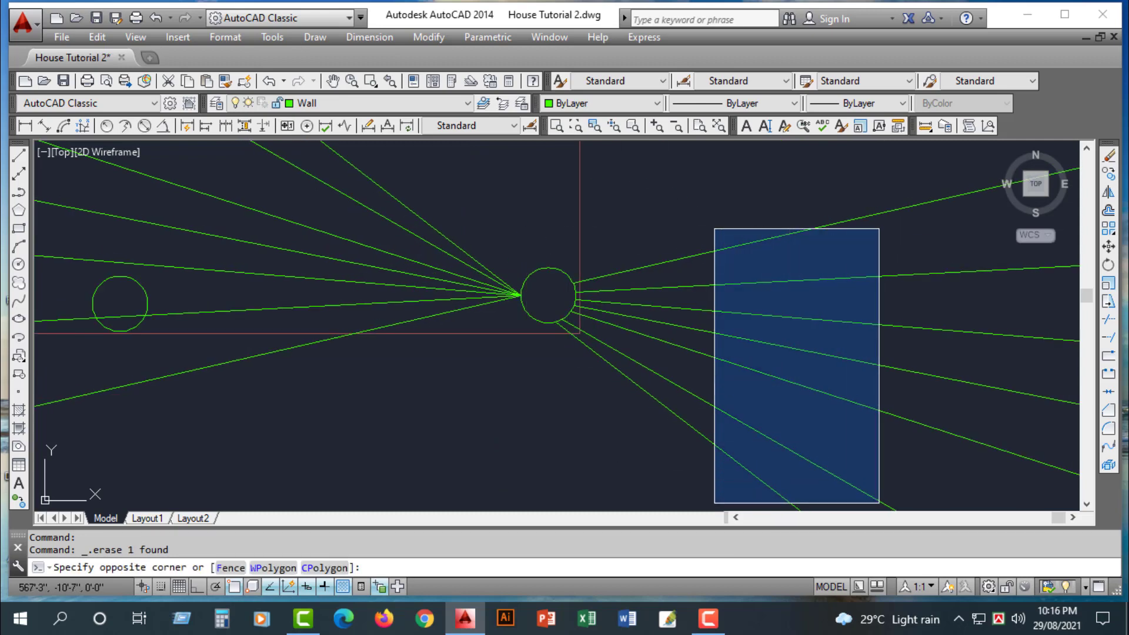
left_click(878, 503)
left_click(719, 498)
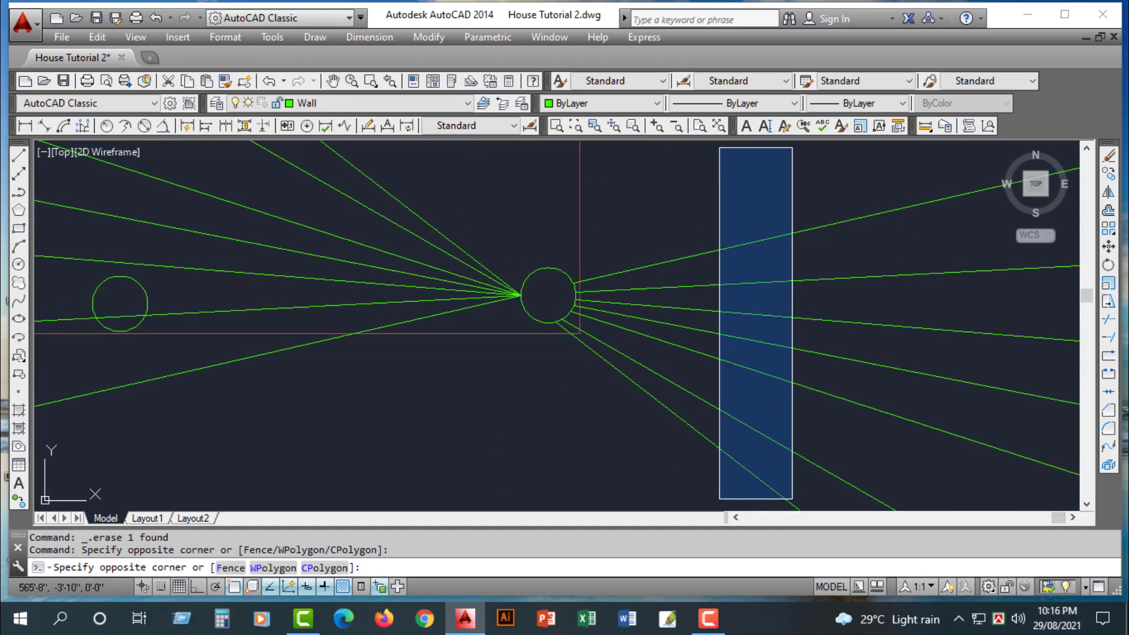
left_click(951, 173)
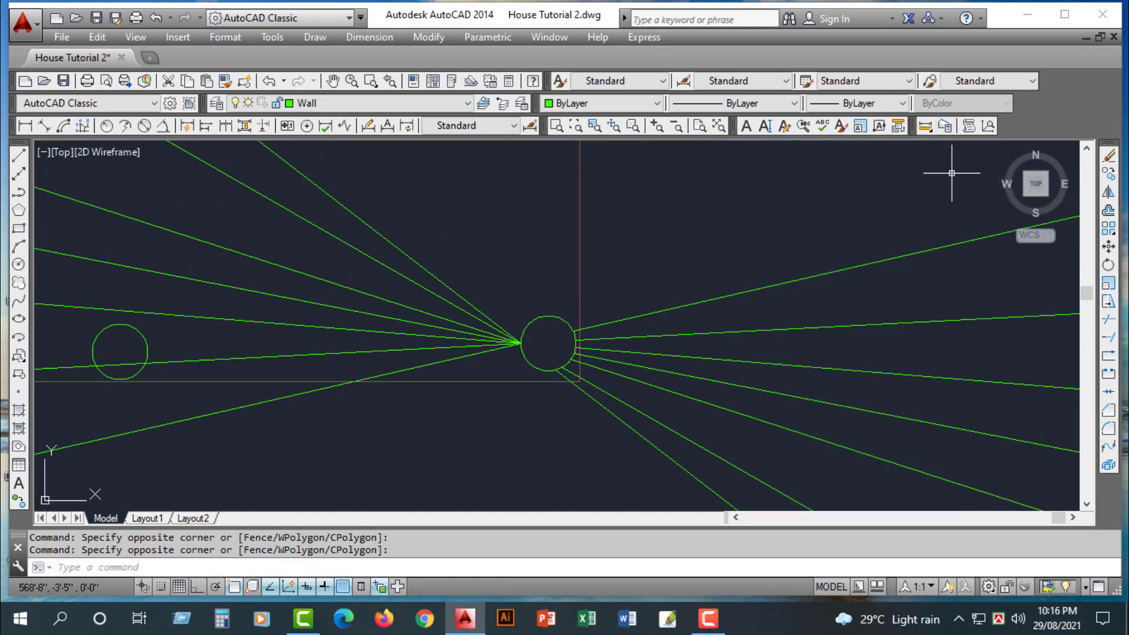
- Erase the seven leftover construction line pieces to the right of the right circle one after another
left_click(888, 257)
key("Delete")
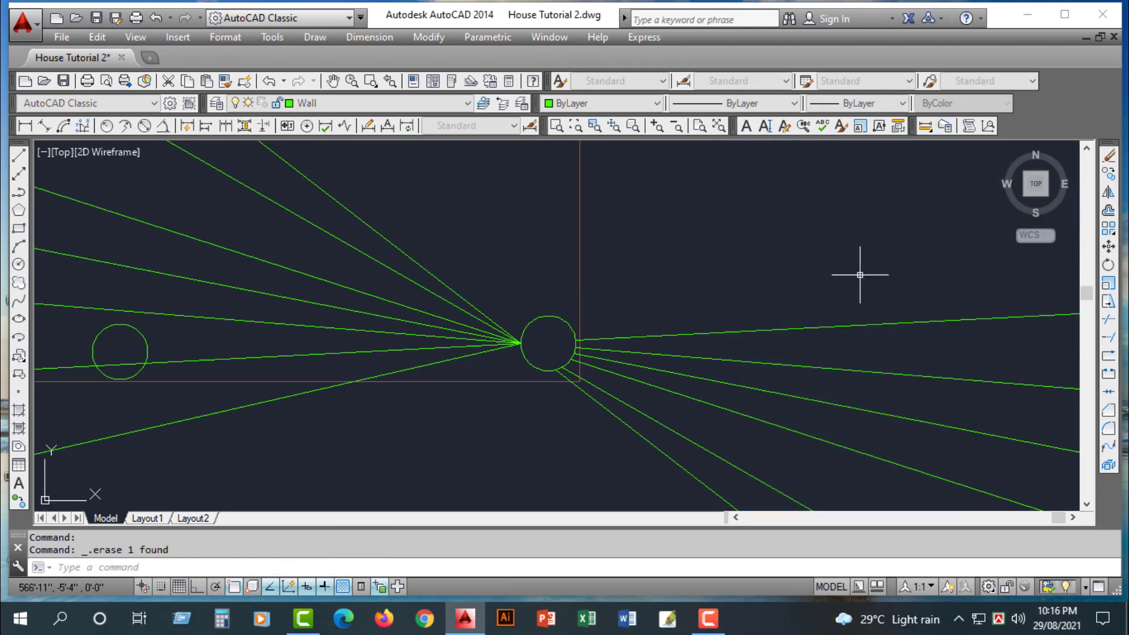
left_click(813, 325)
key("Delete")
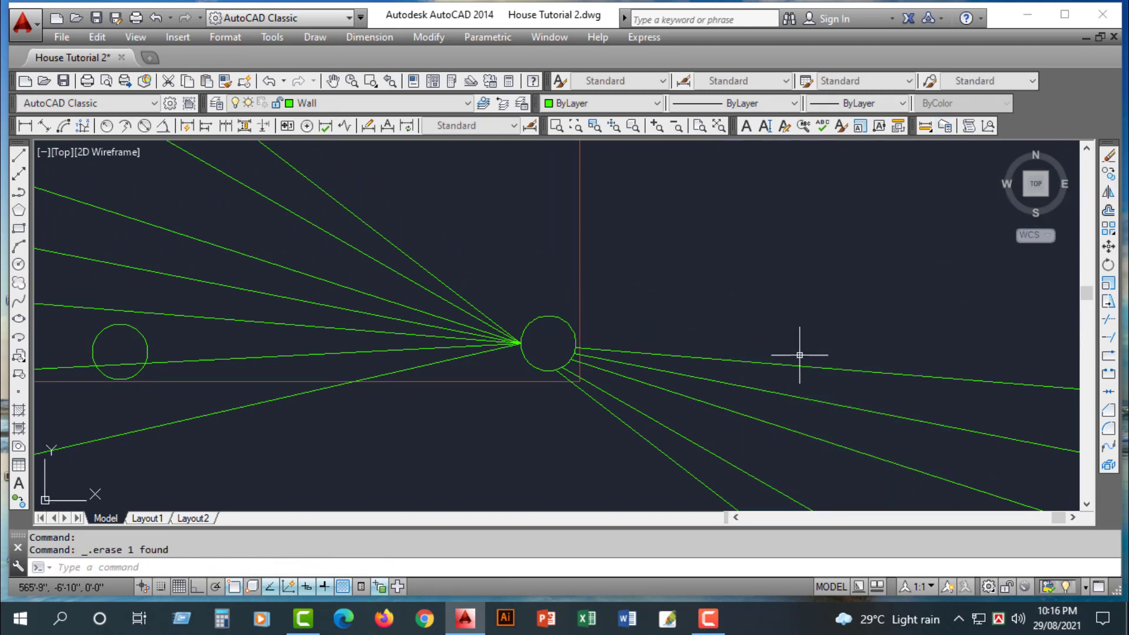
left_click(791, 364)
key("Delete")
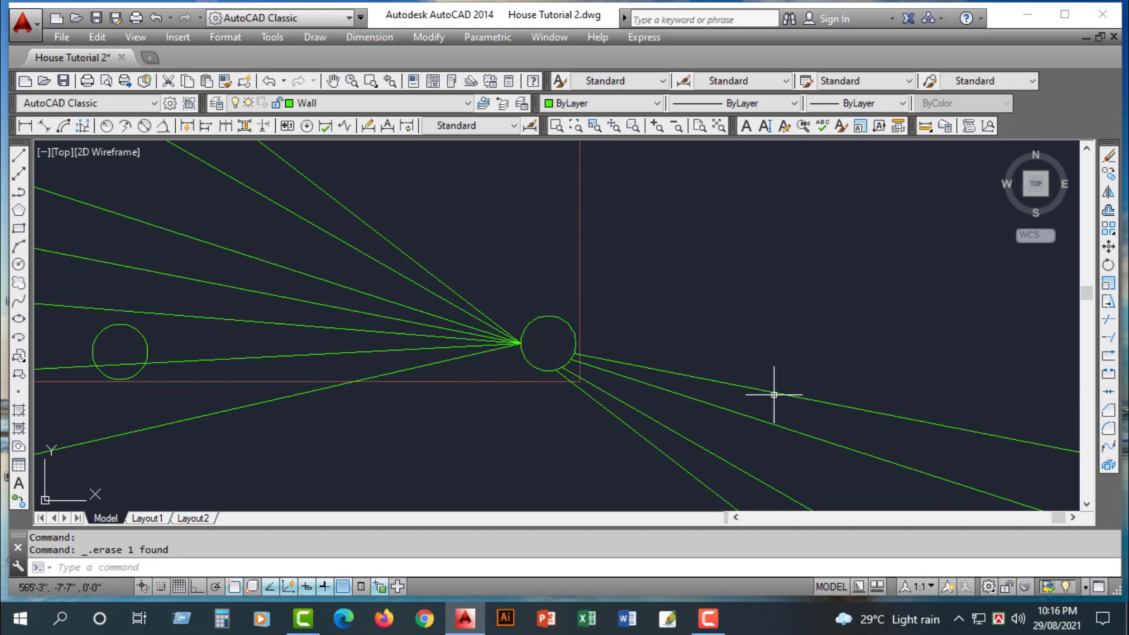
left_click(776, 395)
key("Delete")
left_click(755, 421)
key("Delete")
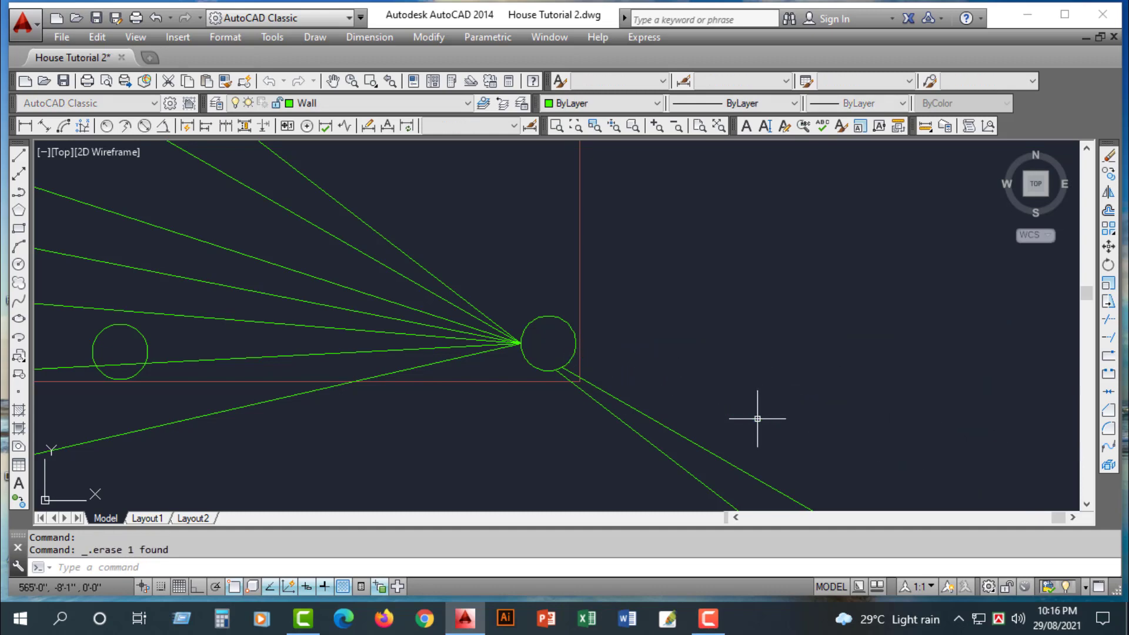
left_click(723, 463)
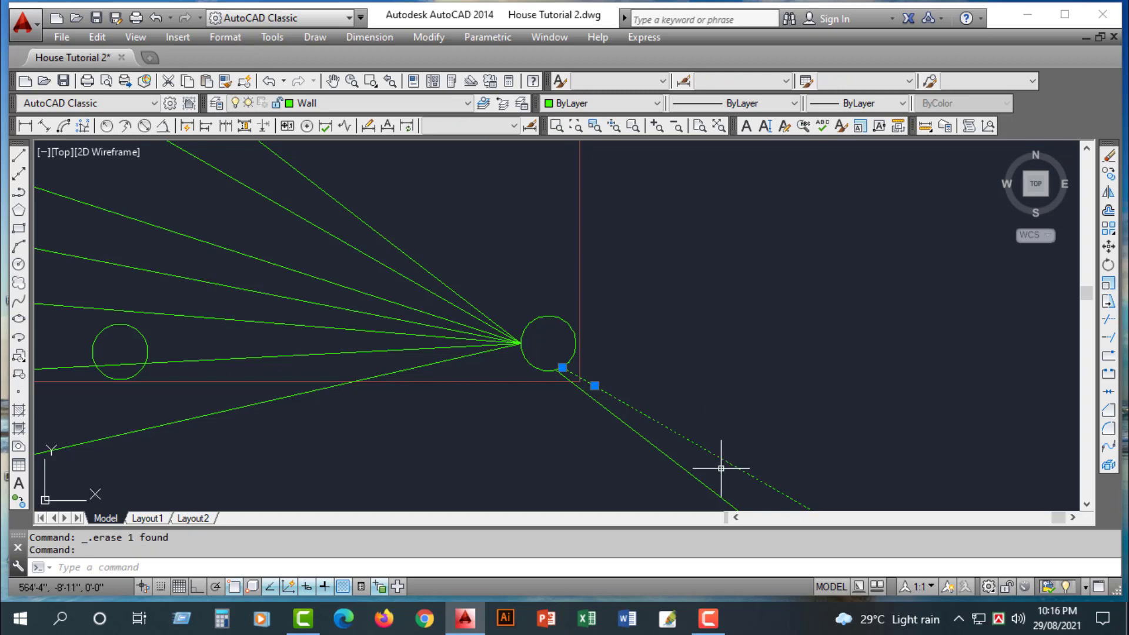
key("Delete")
left_click(699, 470)
scroll(724, 414, "down", 3)
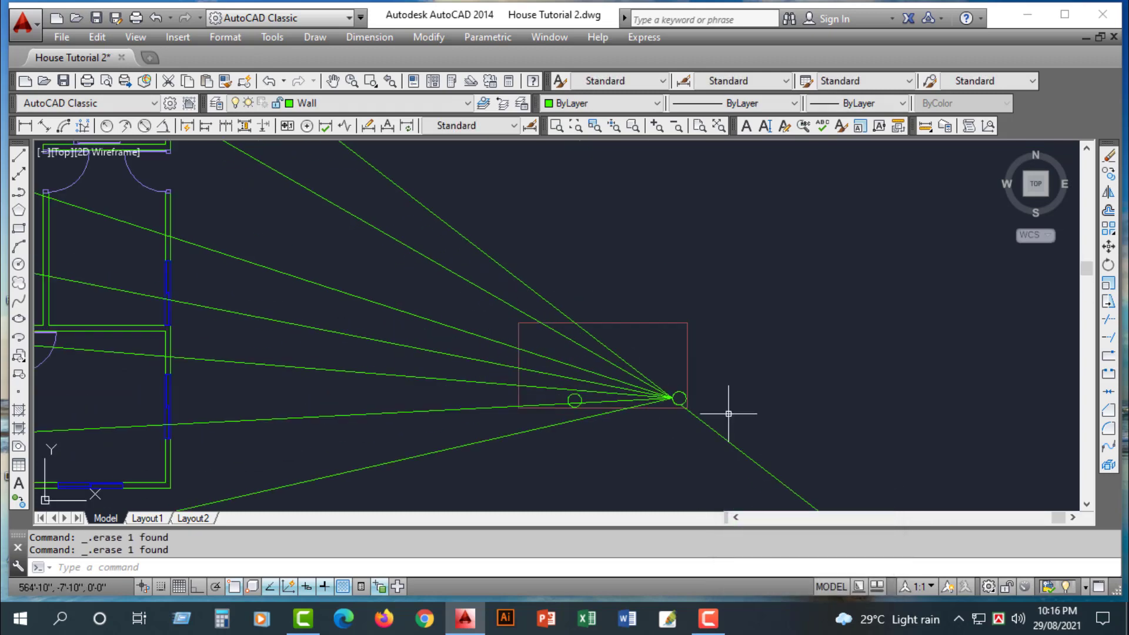
left_click(731, 444)
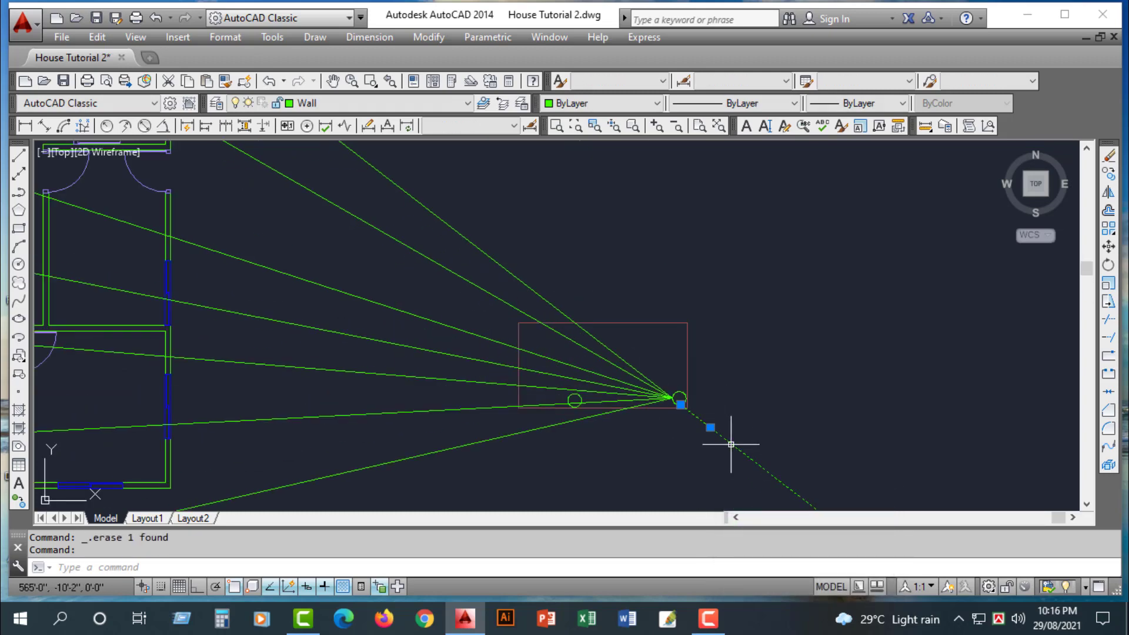
key("Delete")
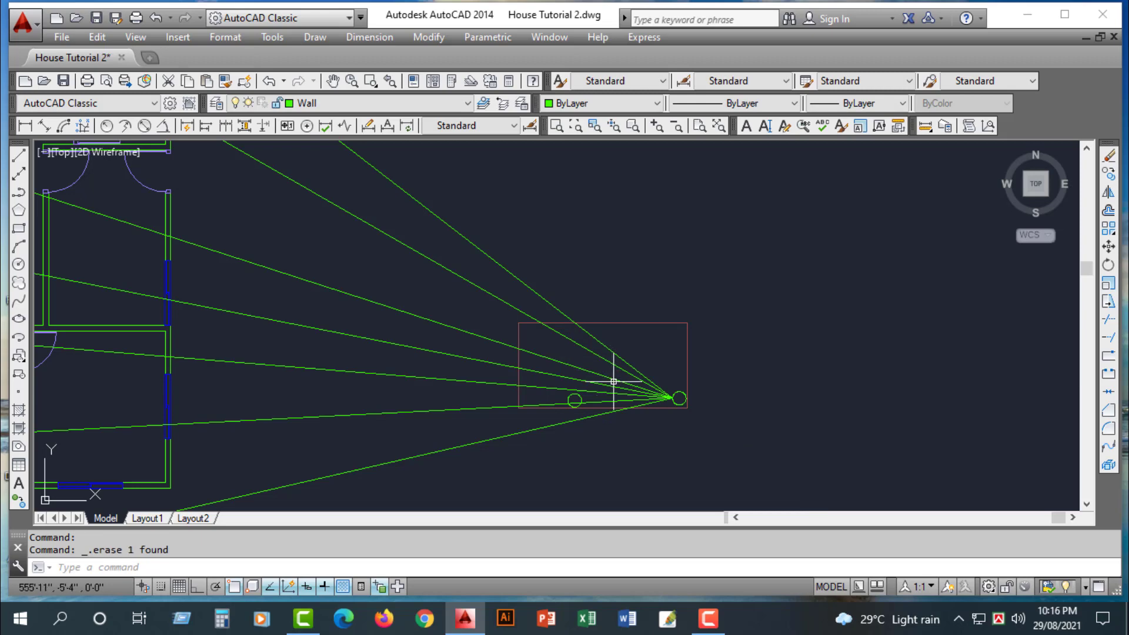
left_click(17, 156)
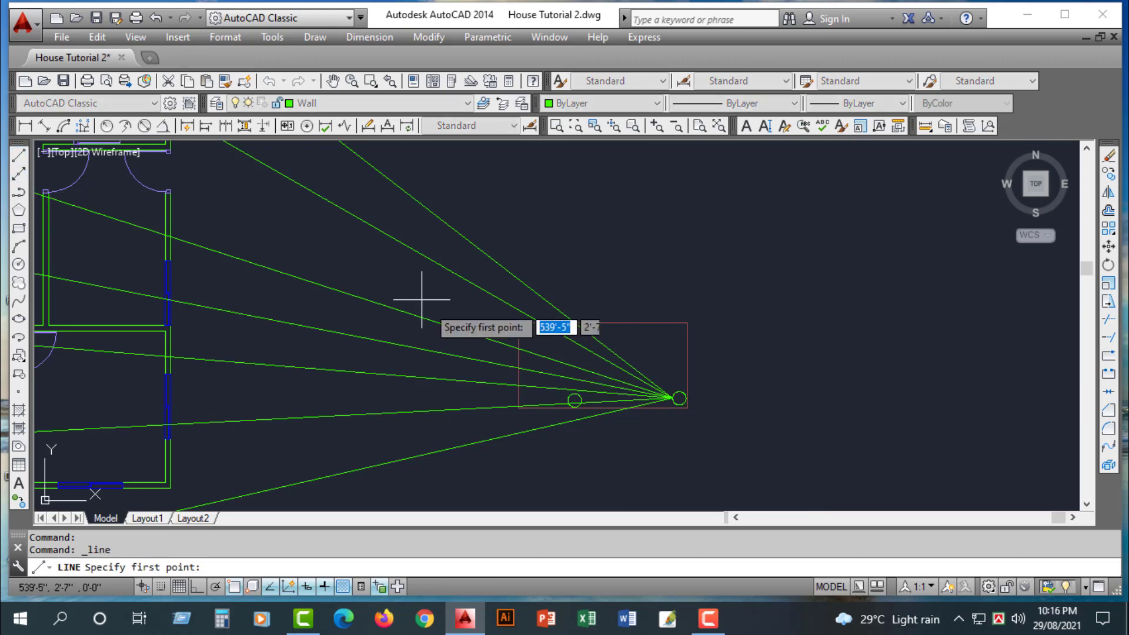
left_click(604, 427)
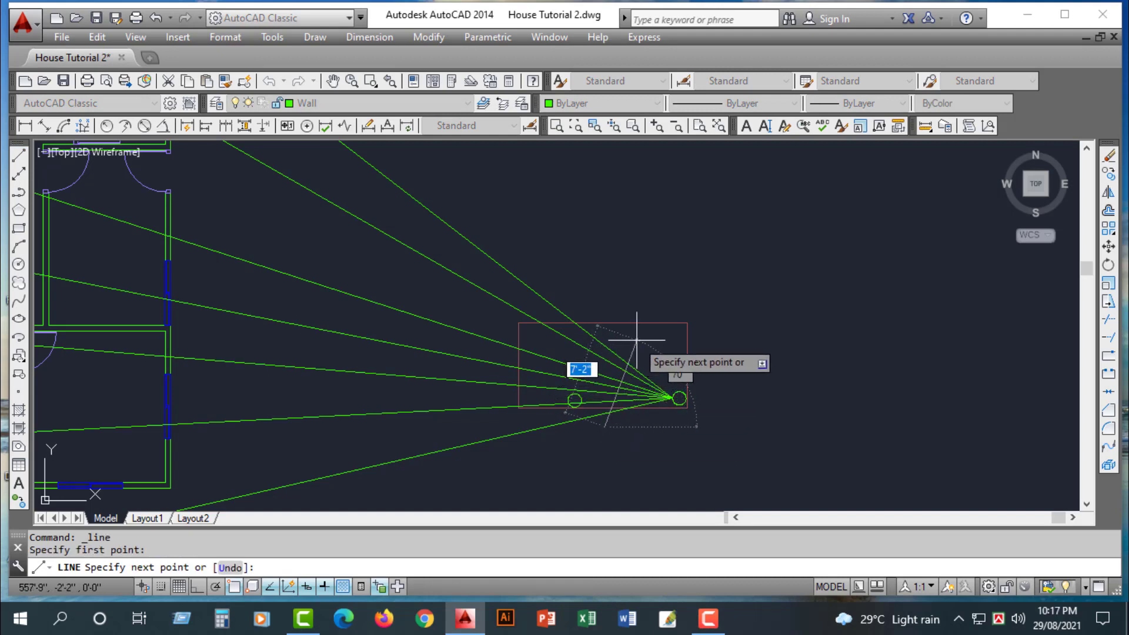
key("Escape")
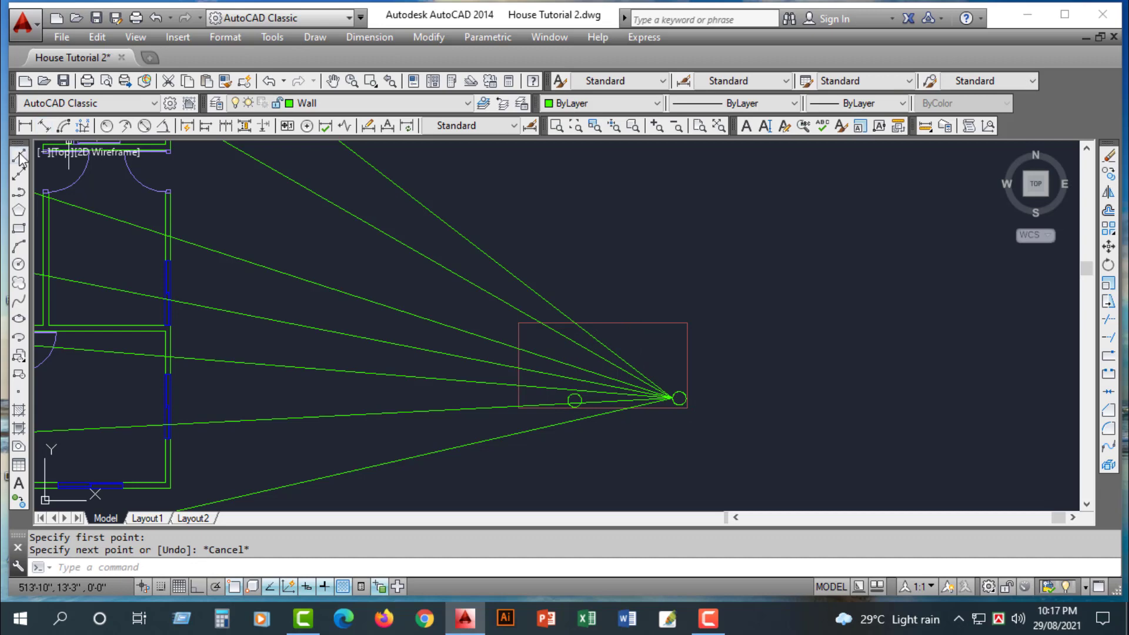
- Draw a slanted line across the fanned construction lines between the two circles as a cutting edge
left_click(19, 156)
left_click(600, 425)
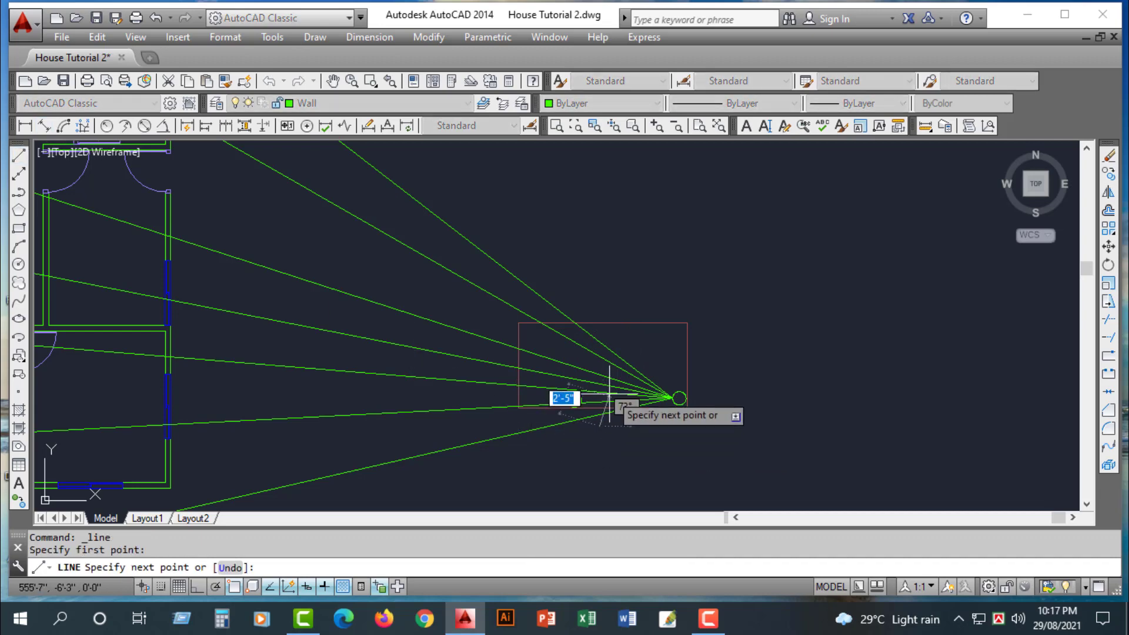
left_click(623, 356)
key("Escape")
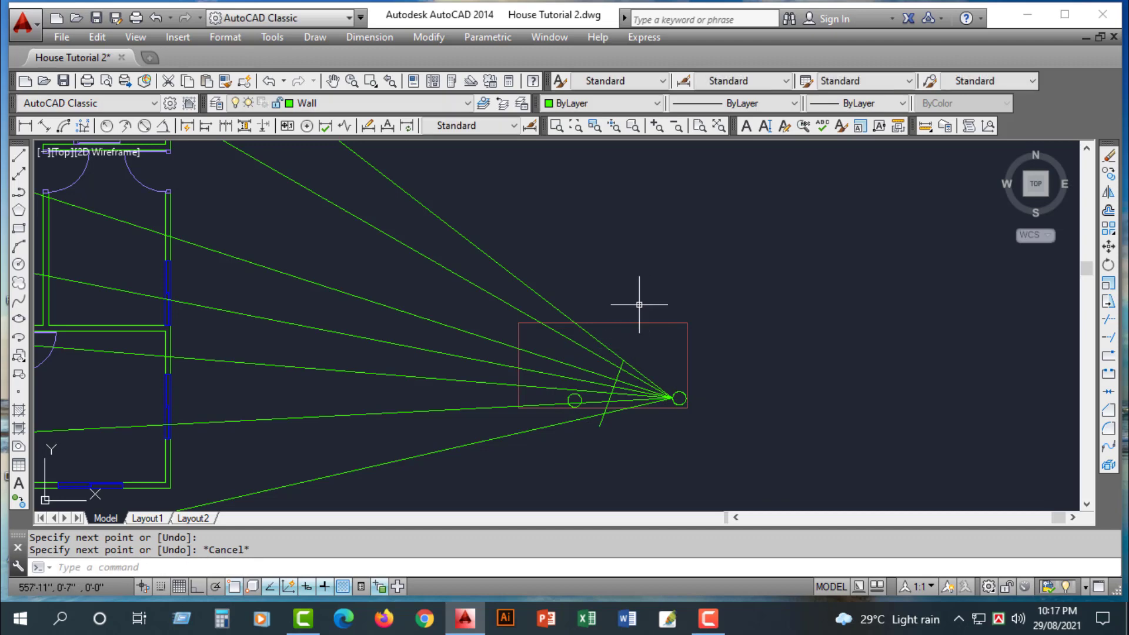
- Trim away the portions of the fanned construction lines directly left of the slanted line
key("Return")
key("Return")
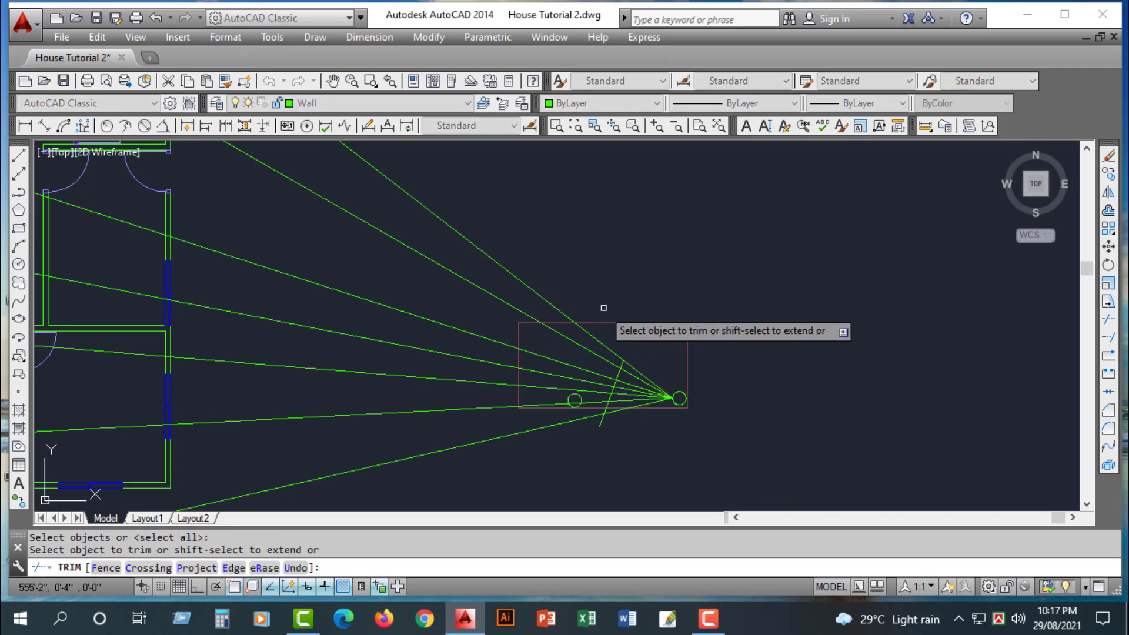
left_click(610, 339)
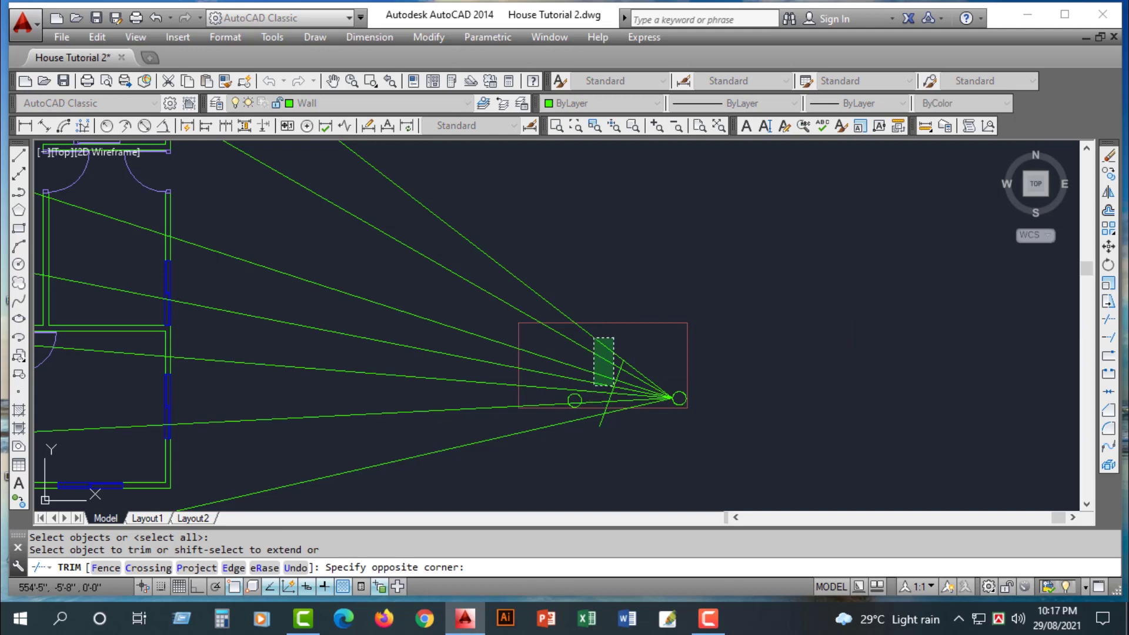
left_click(594, 379)
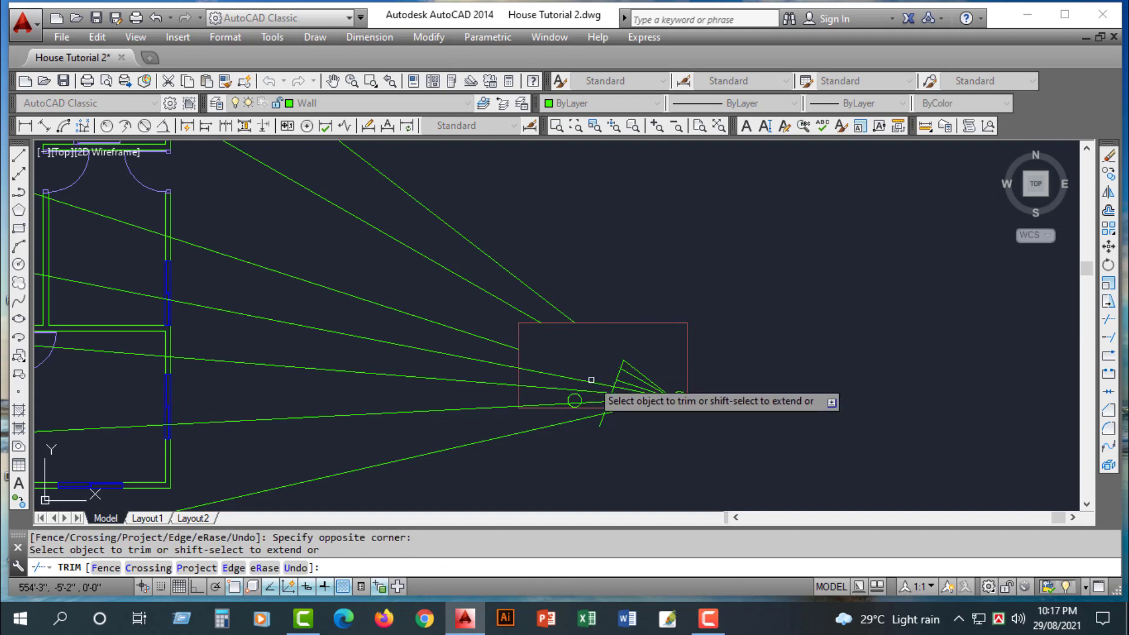
left_click(592, 374)
left_click(592, 405)
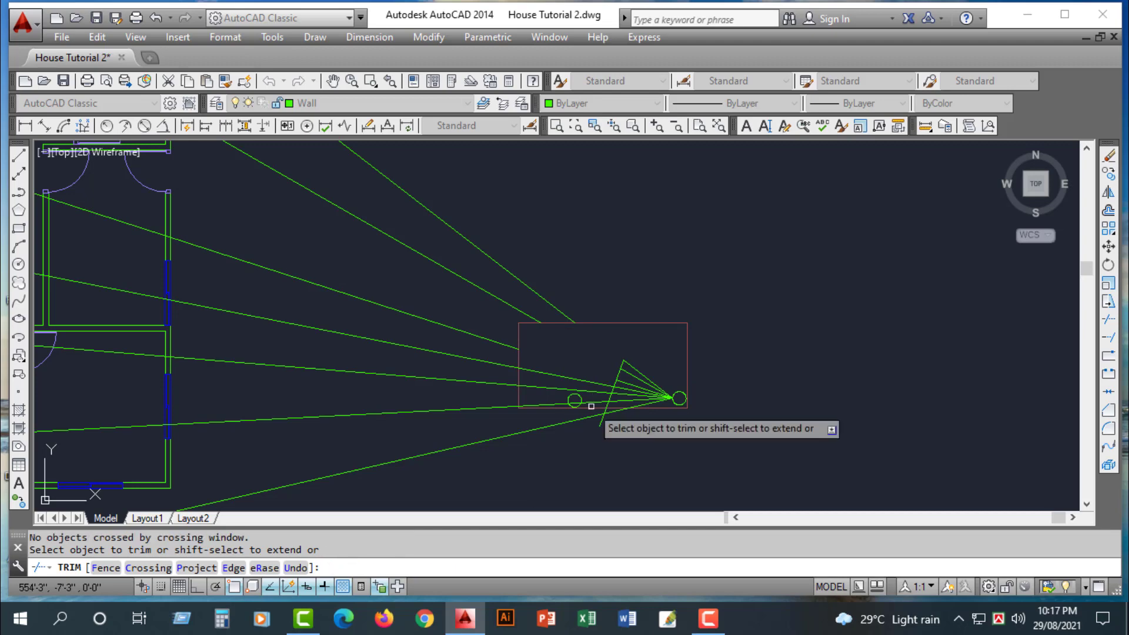
left_click(595, 404)
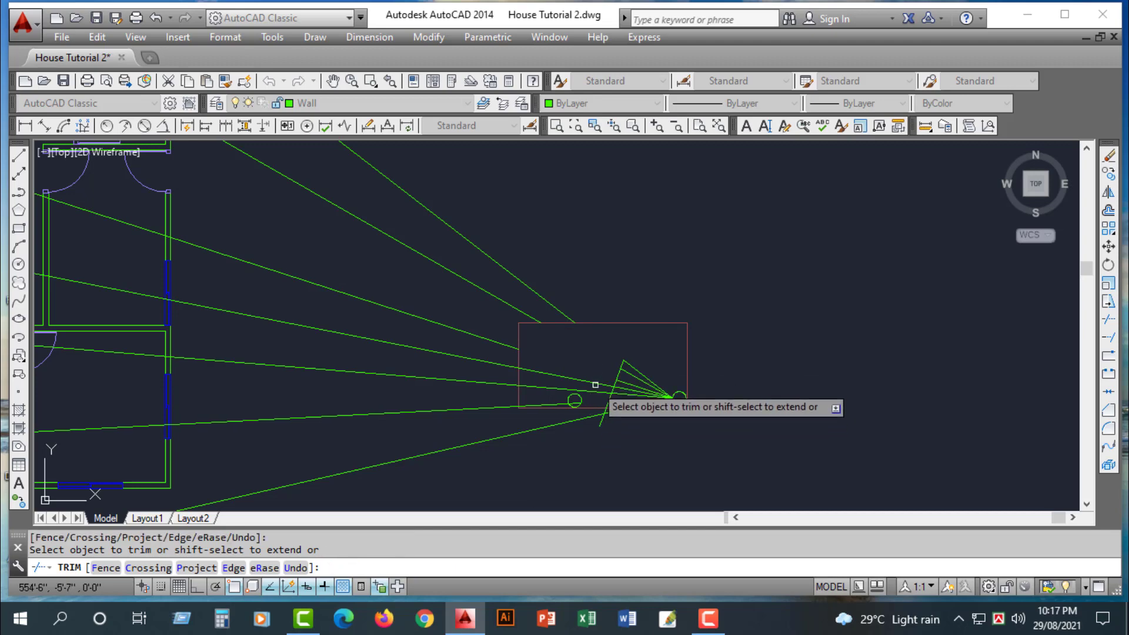
left_click(595, 387)
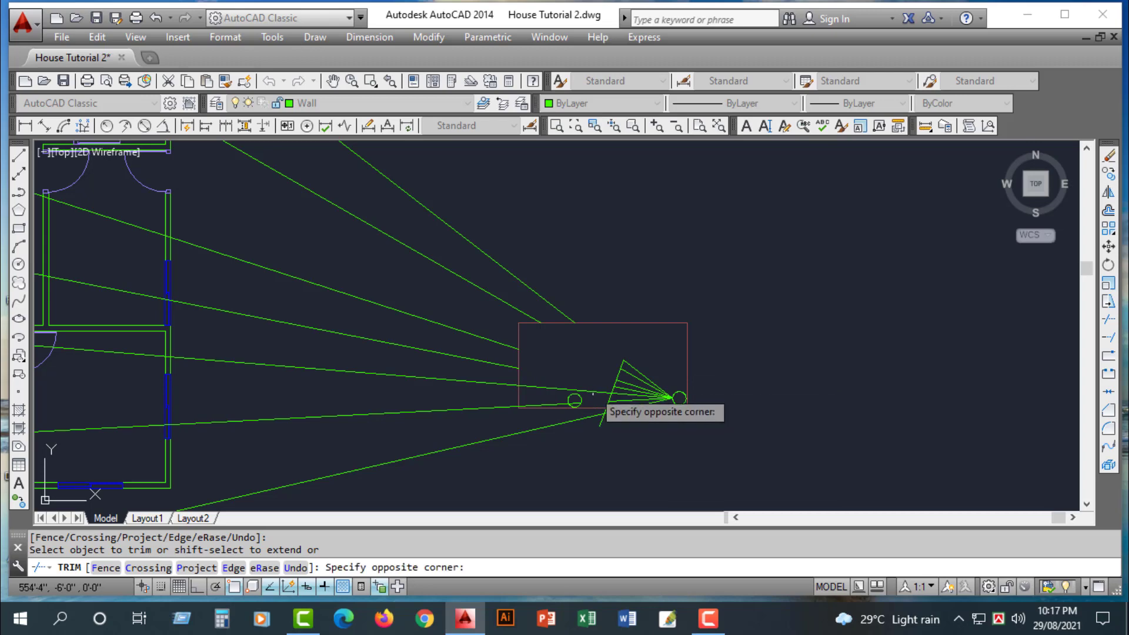
left_click(593, 389)
left_click(592, 390)
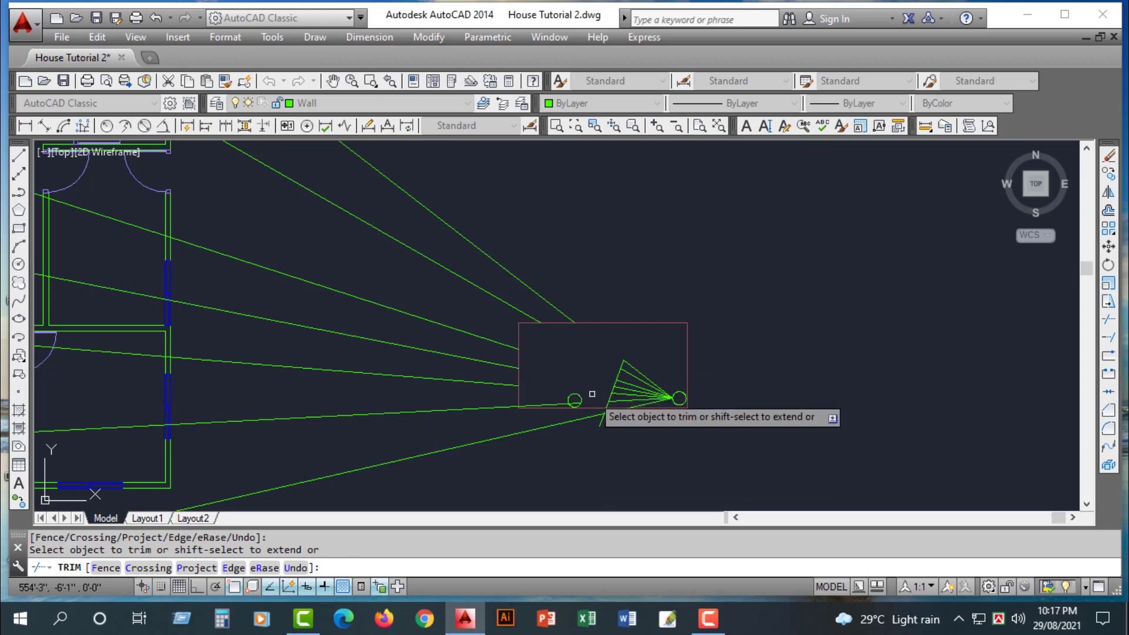
left_click(593, 418)
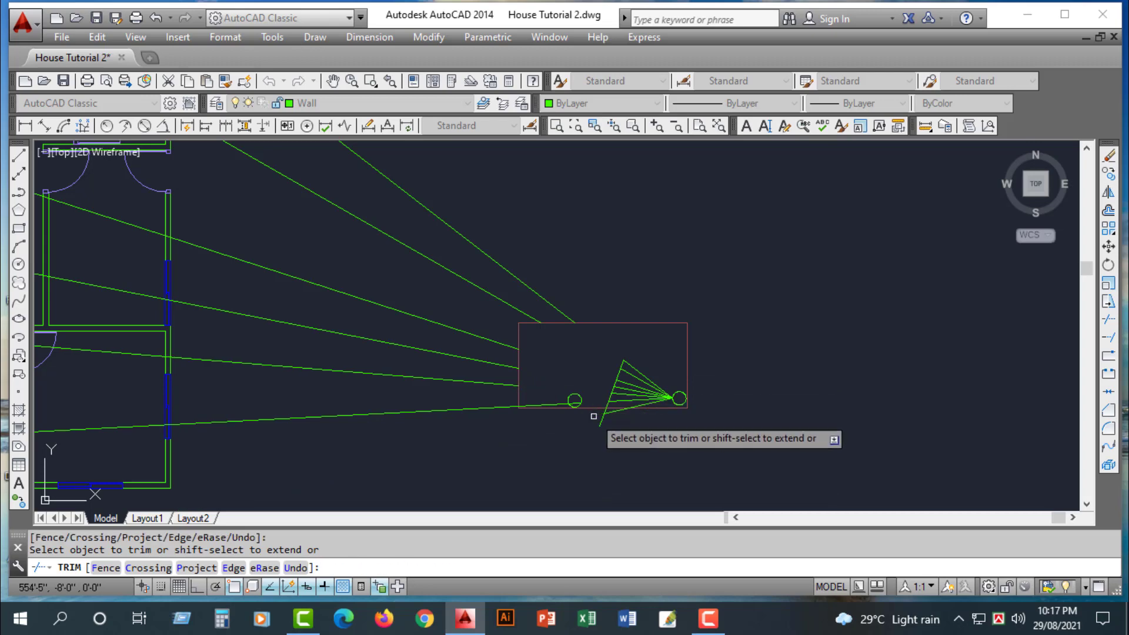
key("Escape")
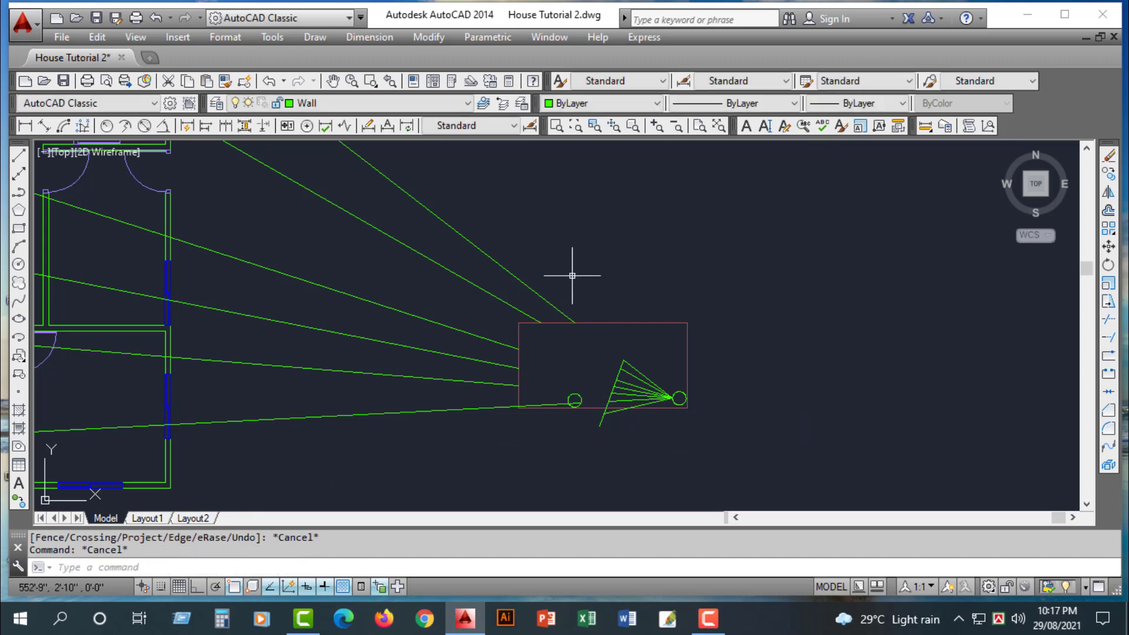
- Erase the leftover construction line pieces extending left of the fan, together with the slanted cutting line
left_click(503, 206)
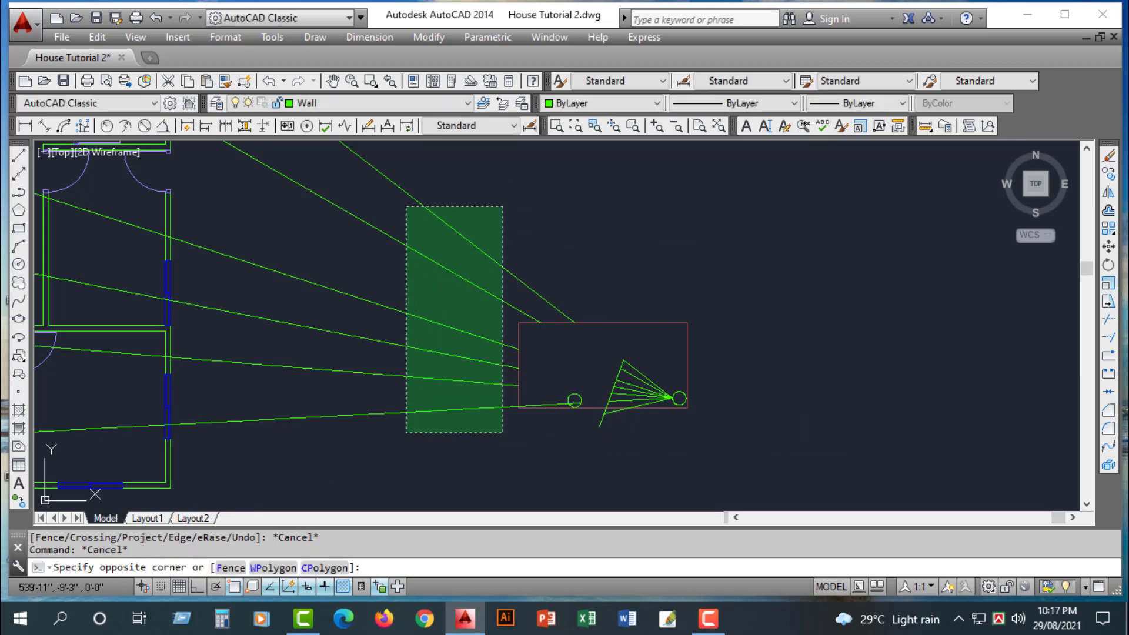
left_click(413, 458)
key("Delete")
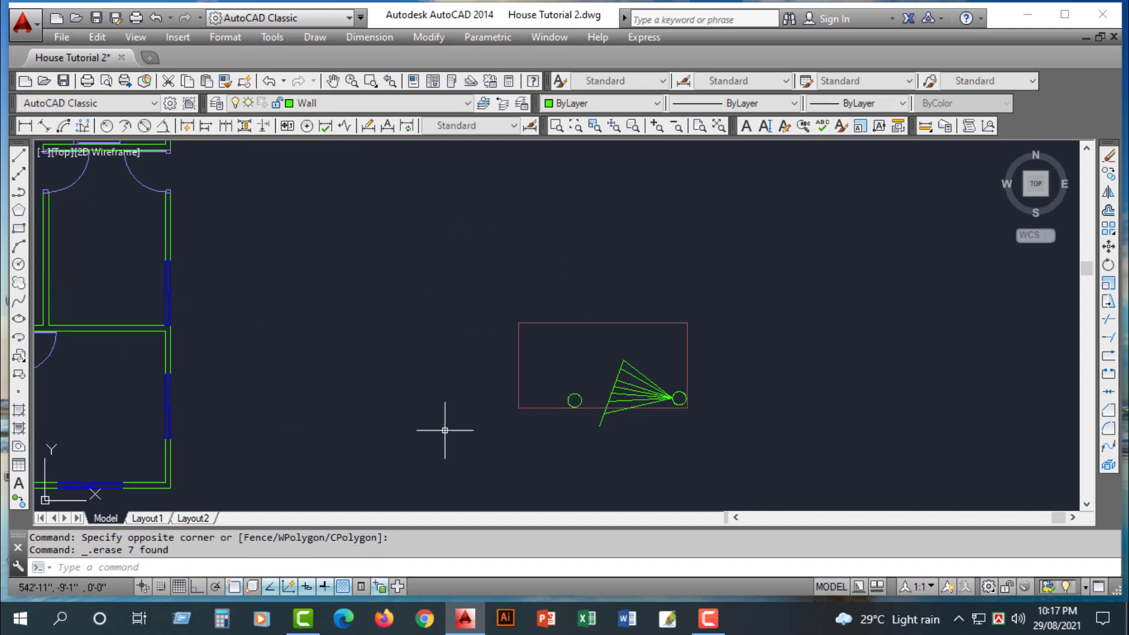
left_click(599, 425)
key("Delete")
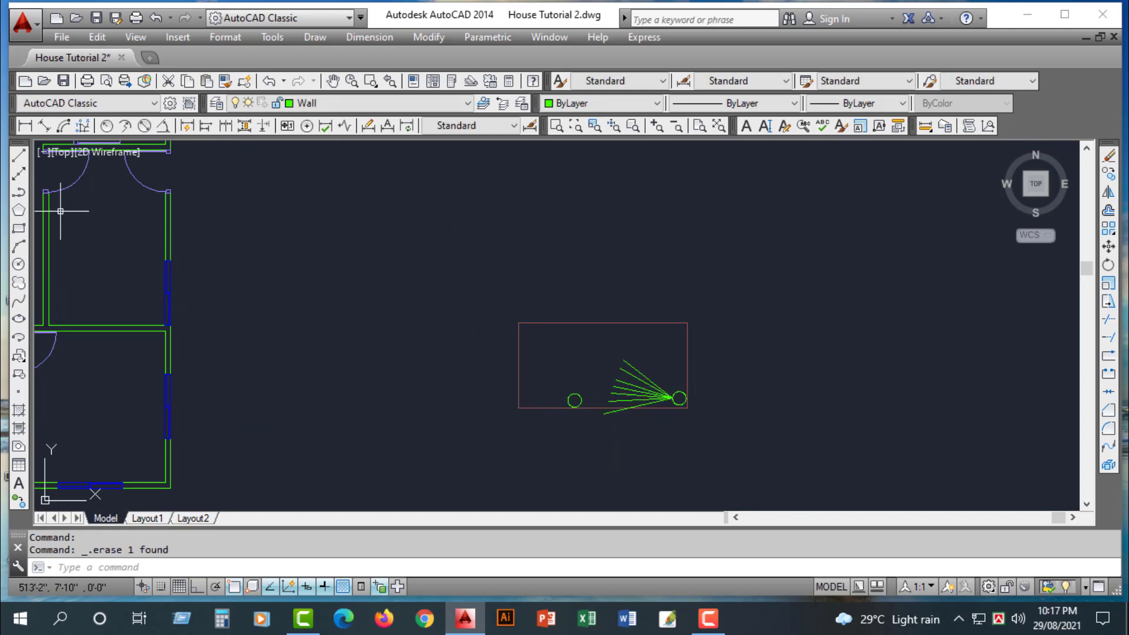
- Draw seven construction lines through one point on the upper-left of the right circle, fanning upward at different angles
left_click(19, 174)
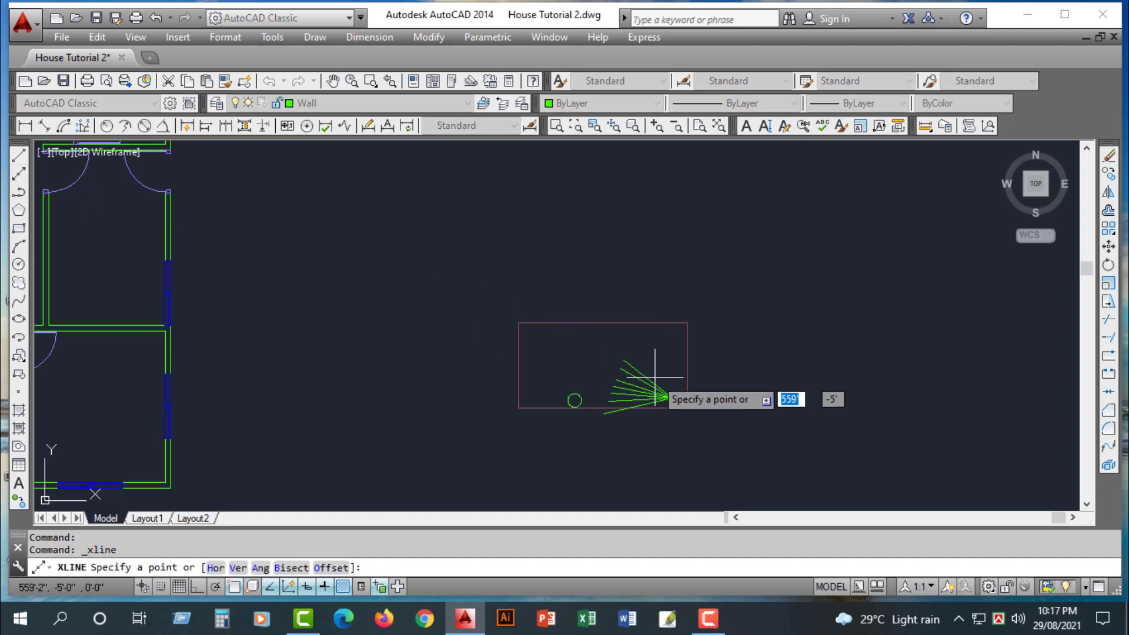
scroll(676, 378, "up", 4)
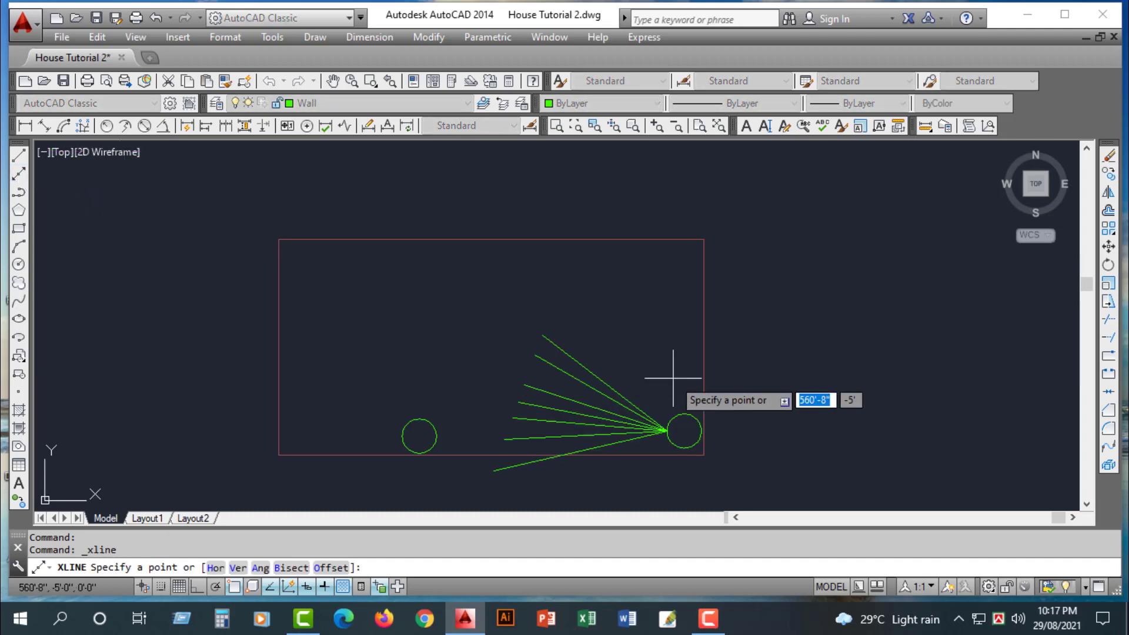
left_click(674, 418)
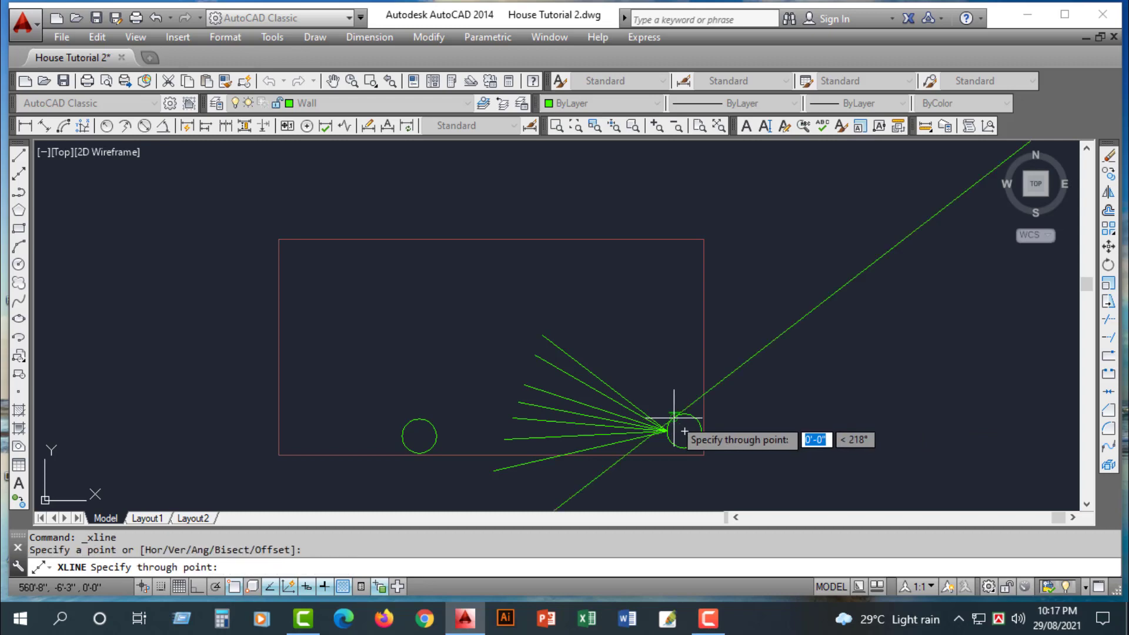
left_click(656, 333)
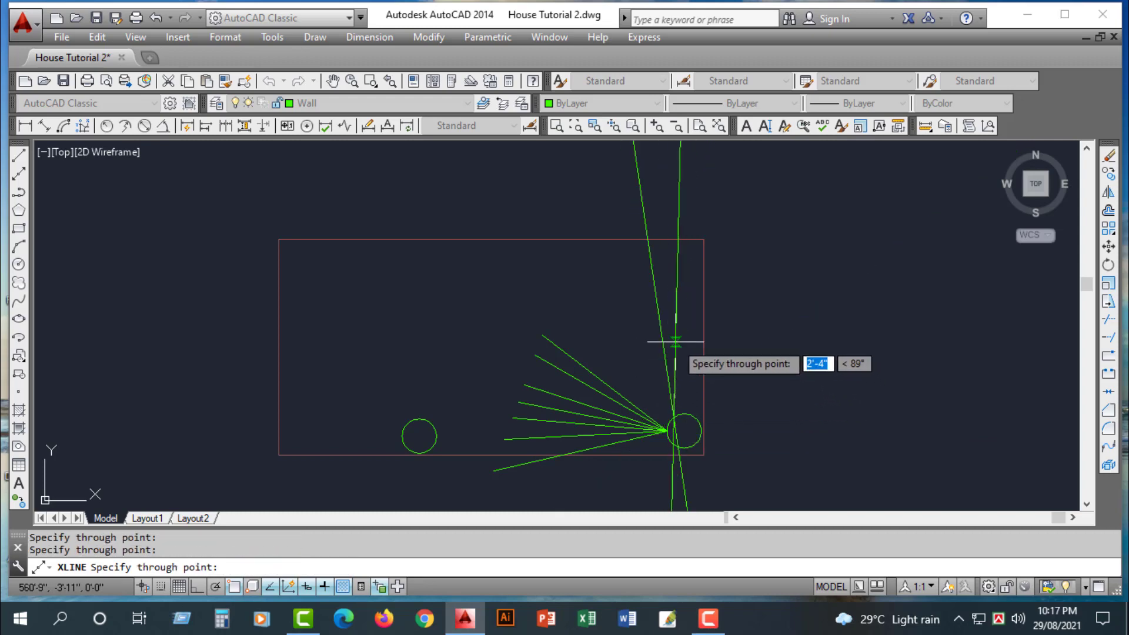
left_click(675, 341)
left_click(631, 332)
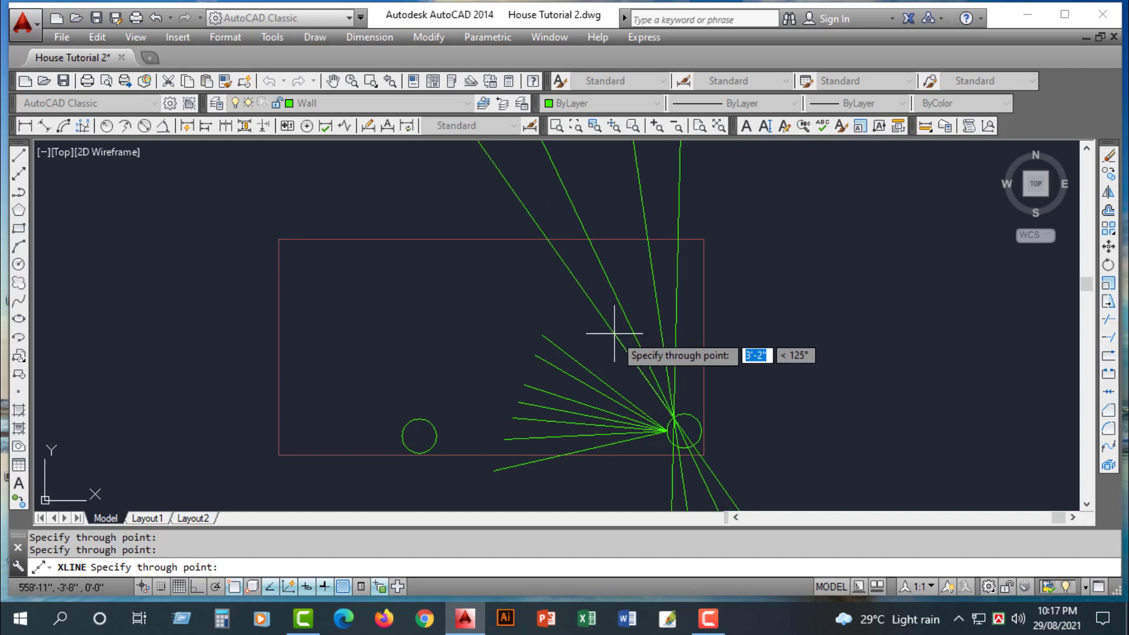
left_click(614, 333)
left_click(603, 340)
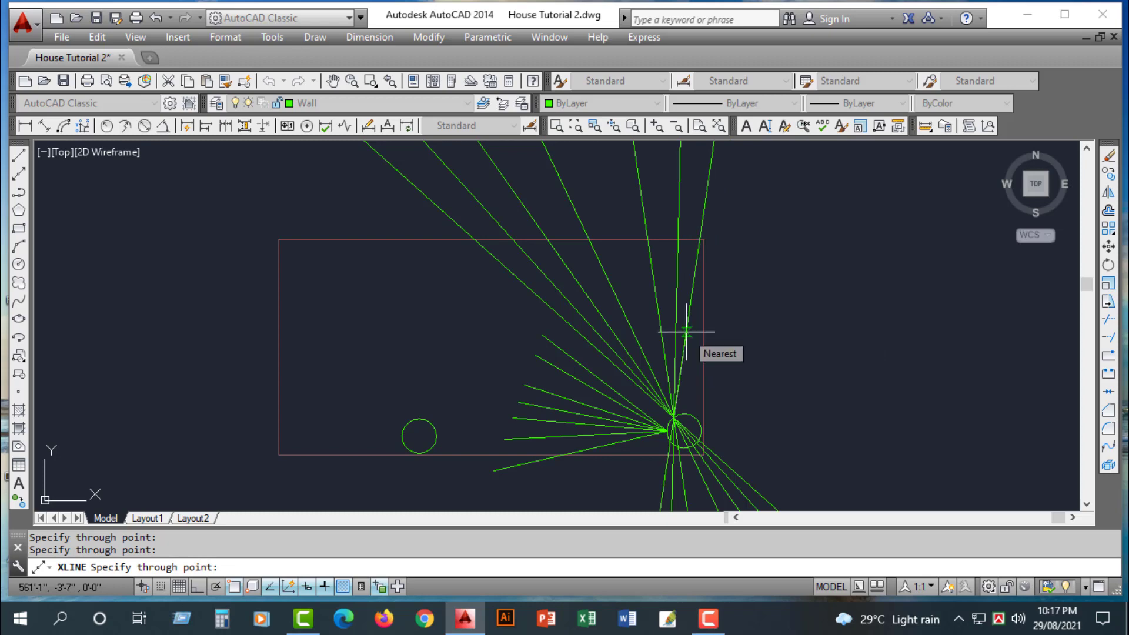
key("Escape")
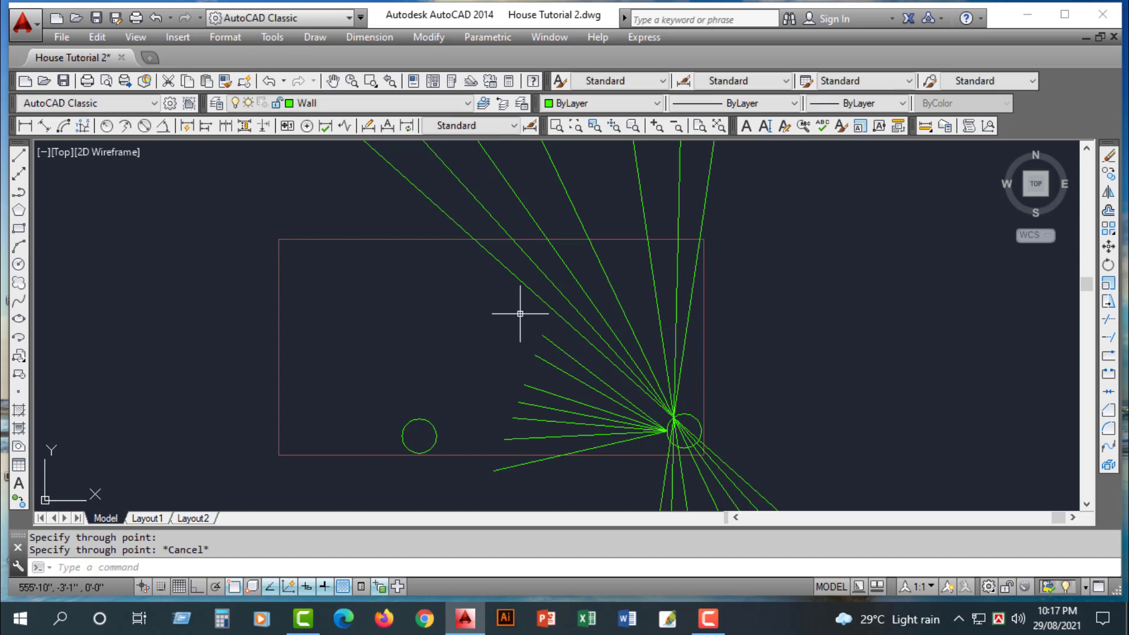
- Draw a horizontal line about 5' long across the upward fan as a cutting edge, and turn on Ortho mode
left_click(19, 156)
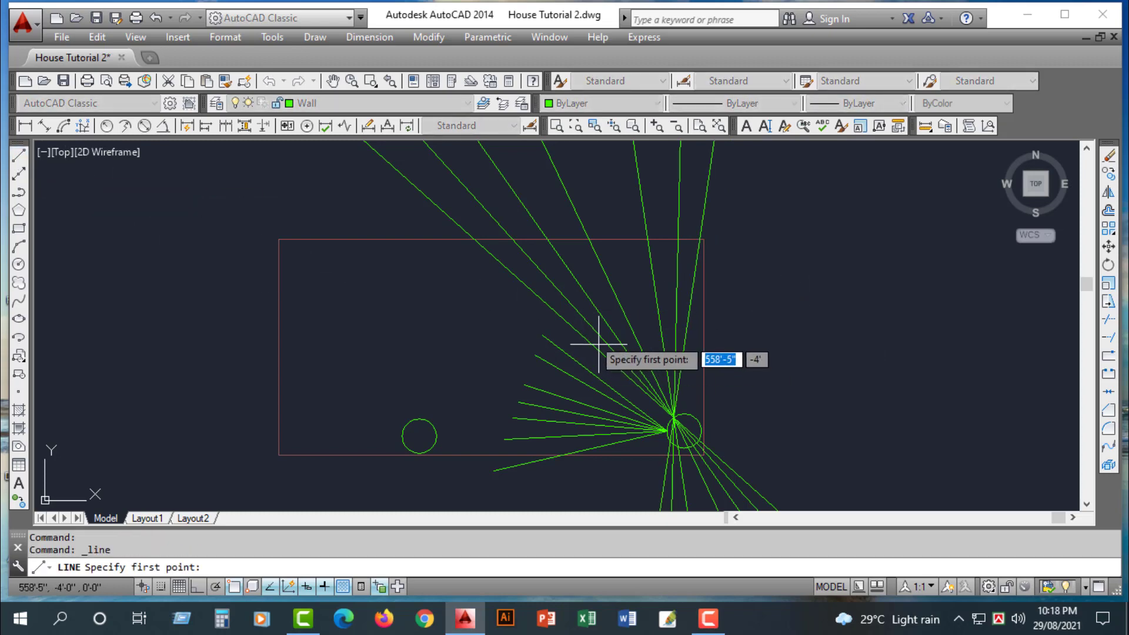
left_click(556, 321)
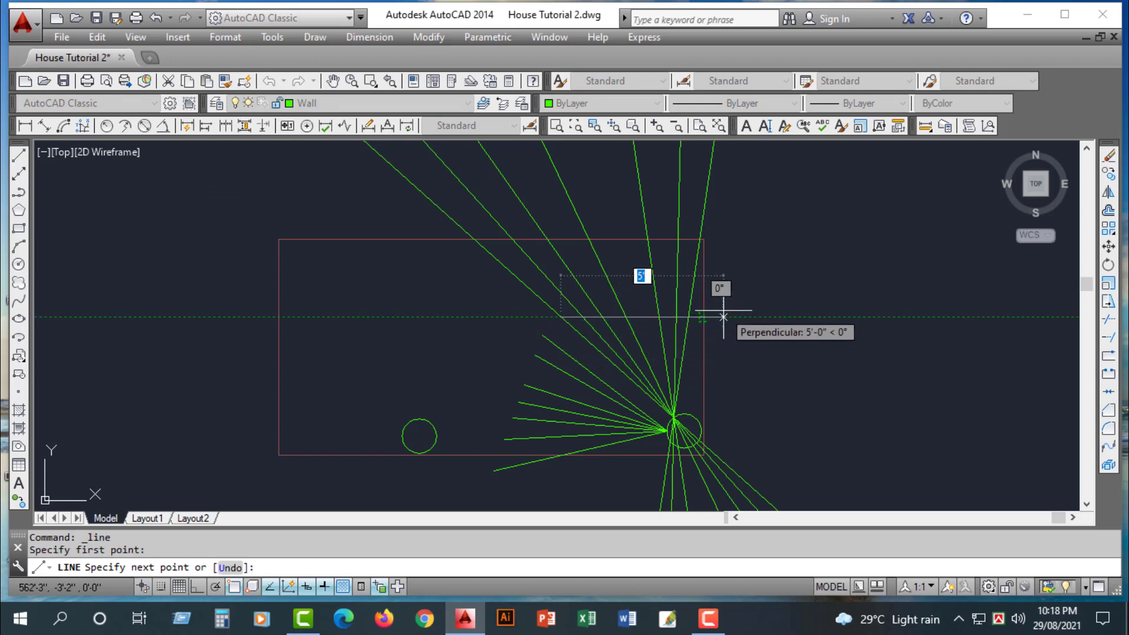
left_click(724, 316)
key("F8")
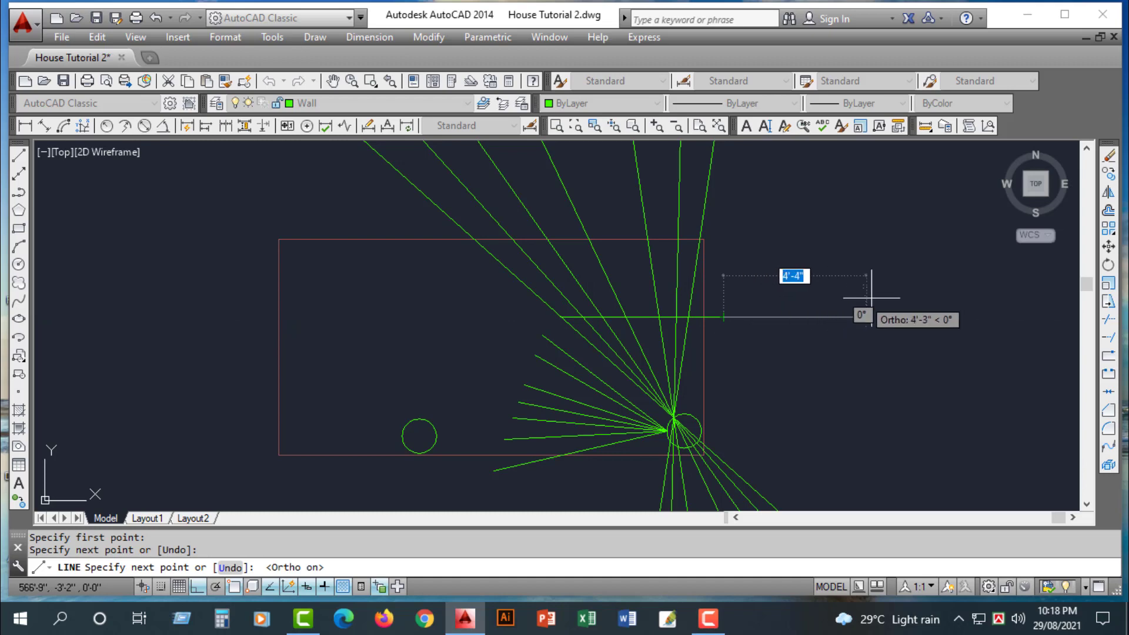
key("Return")
key("Return")
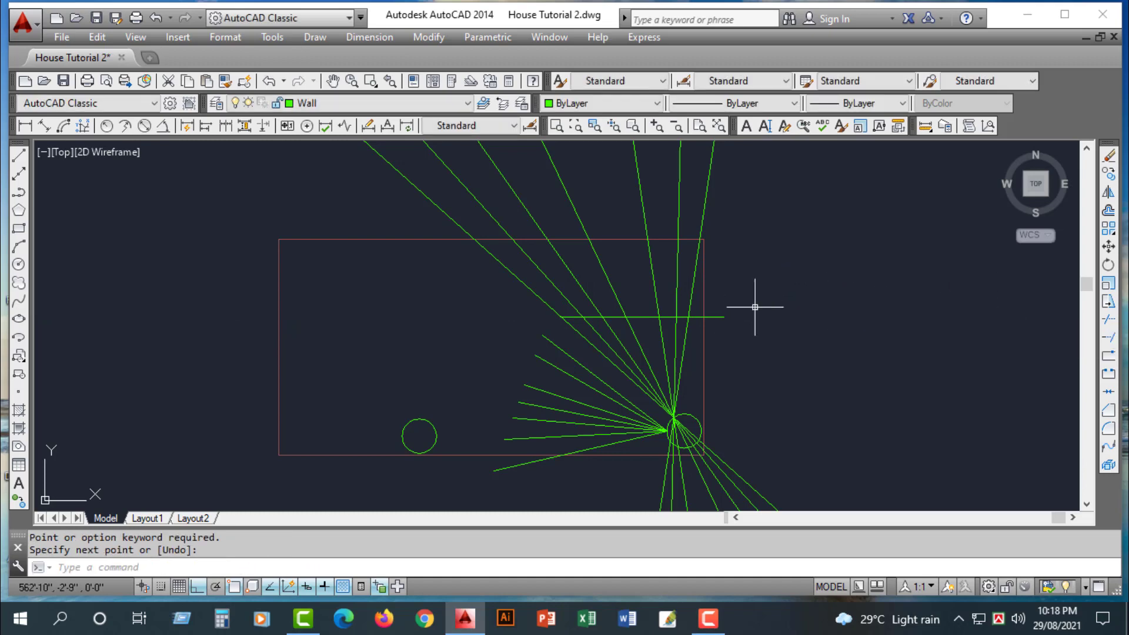
left_click(502, 283)
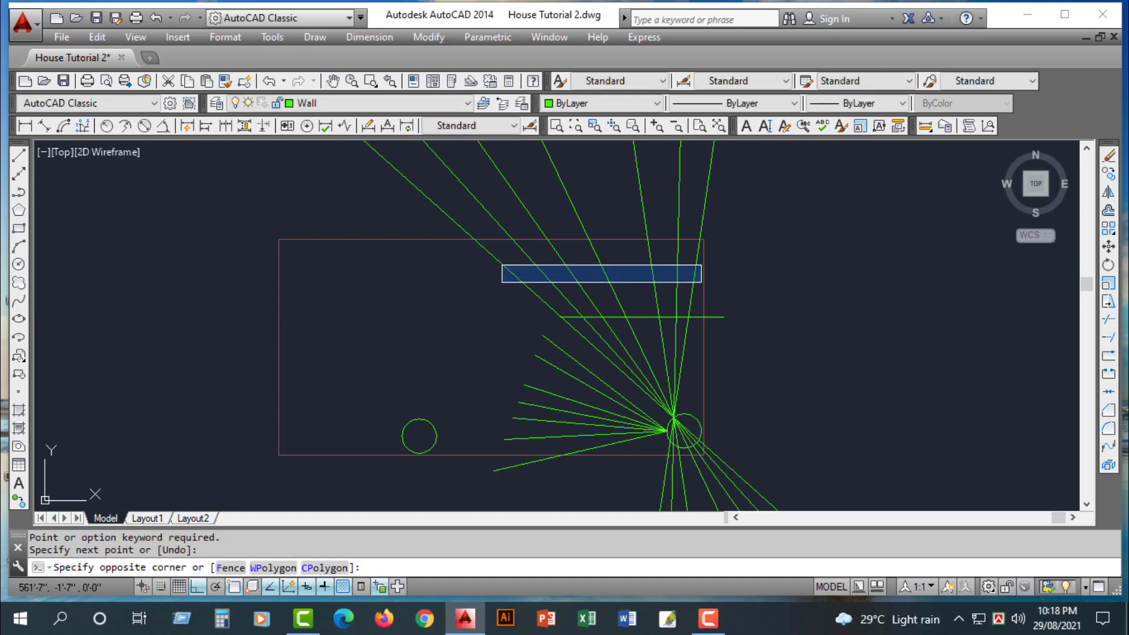
left_click(701, 265)
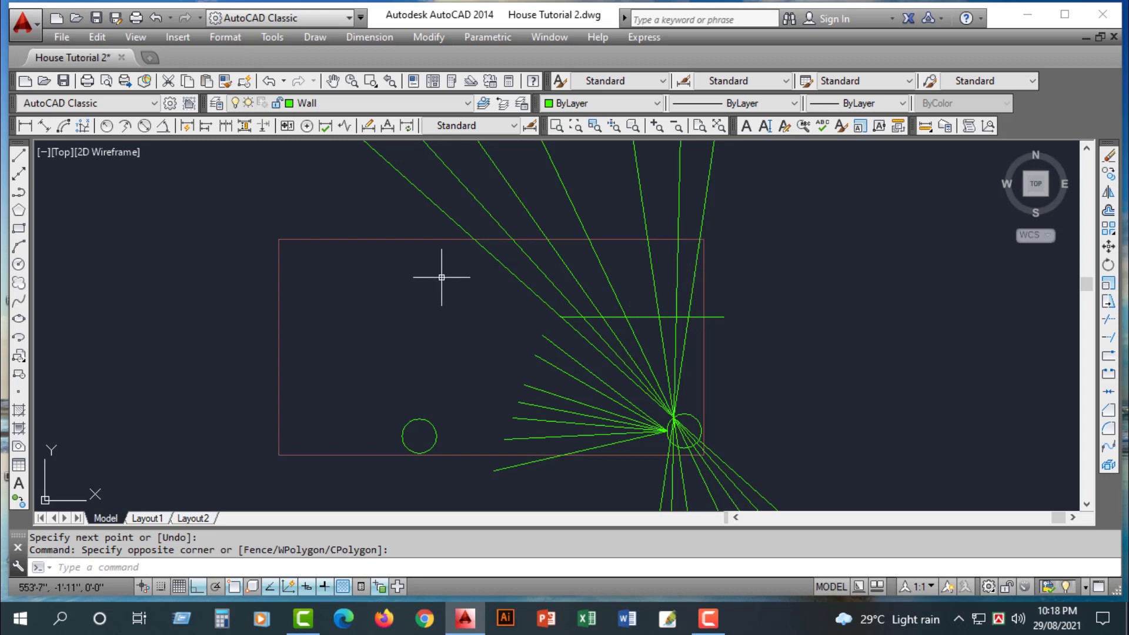
key("Escape")
key("Escape")
- Trim away the portions of the upward-fanning lines directly above the horizontal cutting line
type("tr")
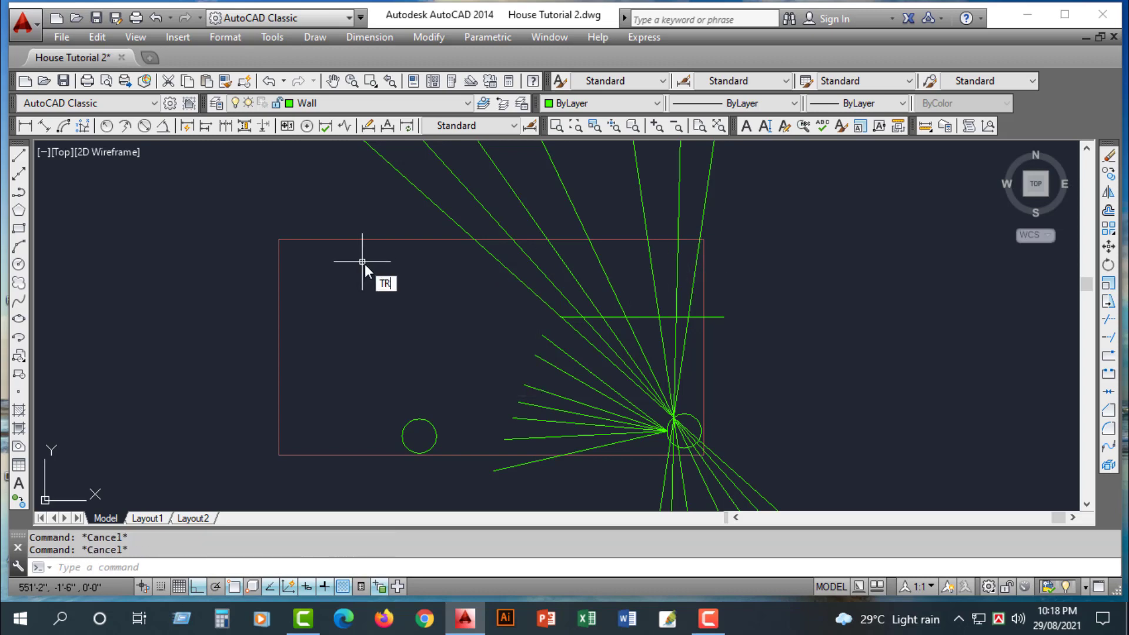
key("Return")
key("Return")
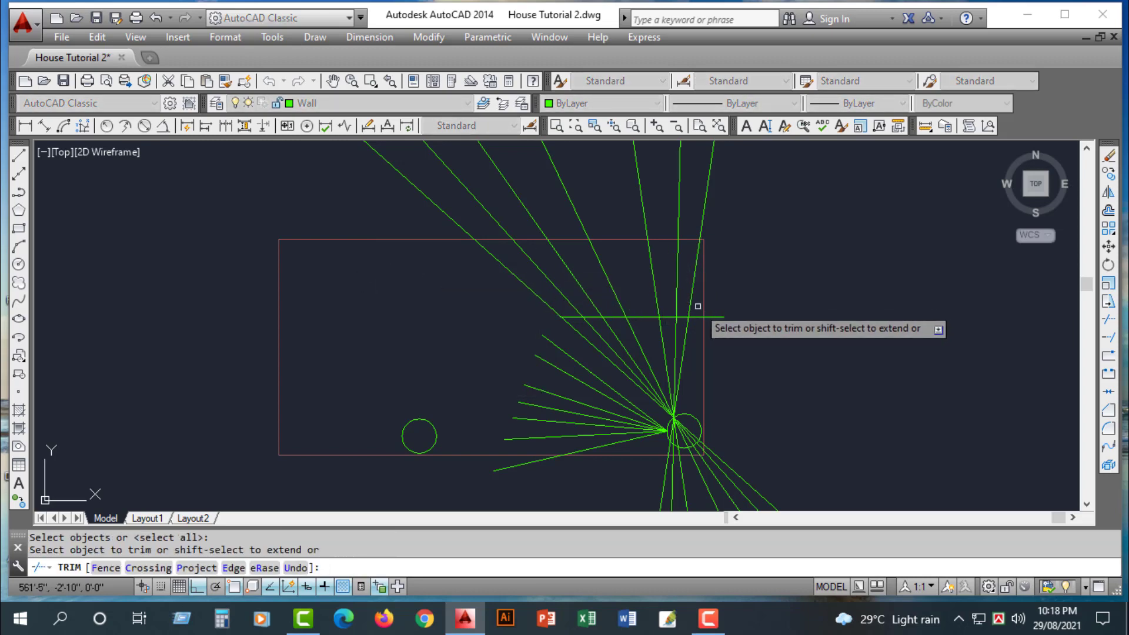
left_click(697, 304)
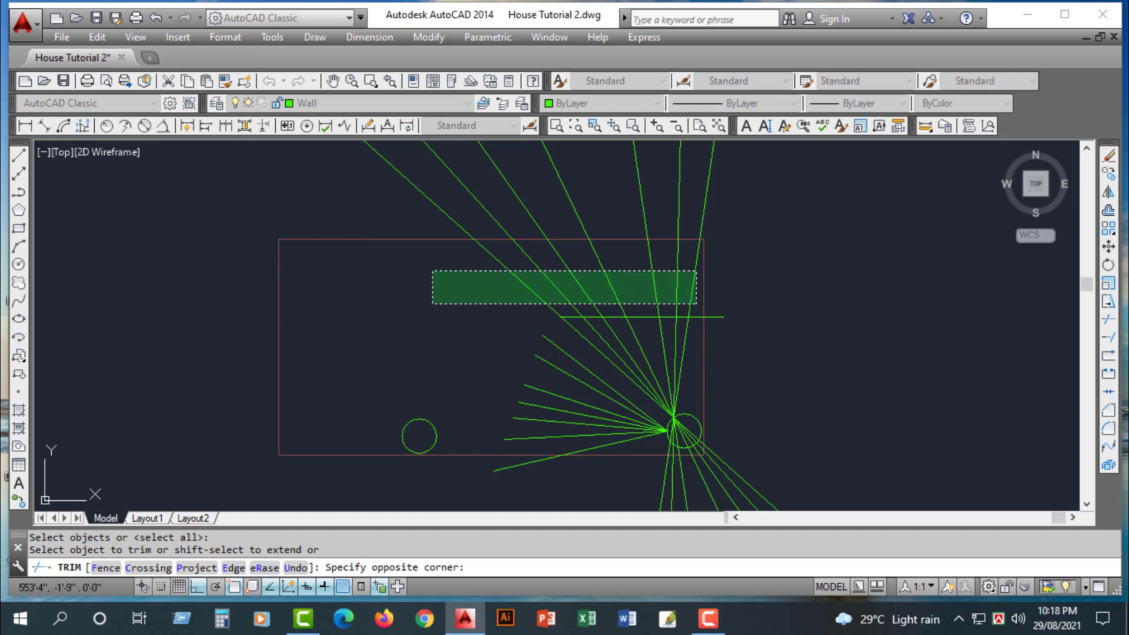
left_click(432, 271)
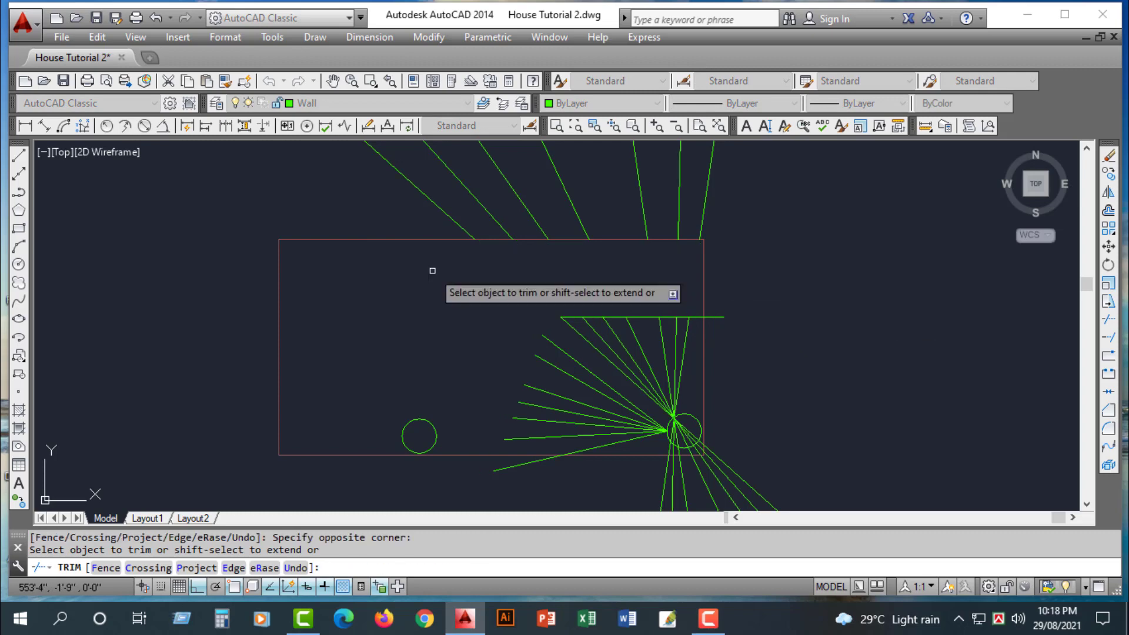
key("Escape")
- Erase the horizontal cutting line and the seven leftover line pieces above the rectangle
left_click(699, 317)
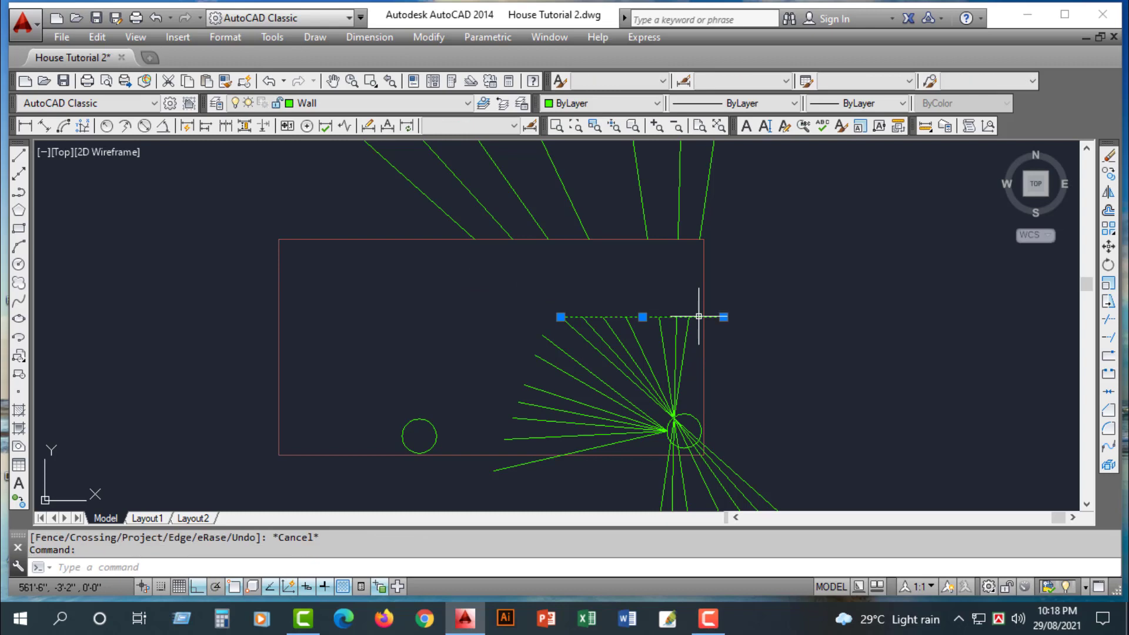
key("Delete")
scroll(731, 212, "down", 6)
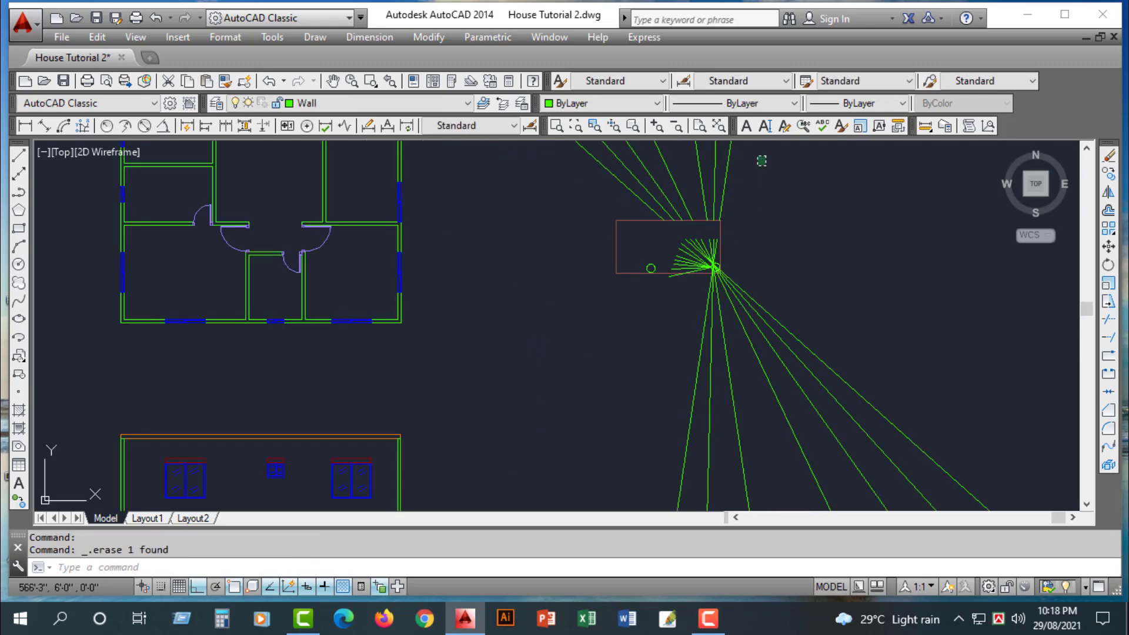
left_click(766, 156)
left_click(555, 204)
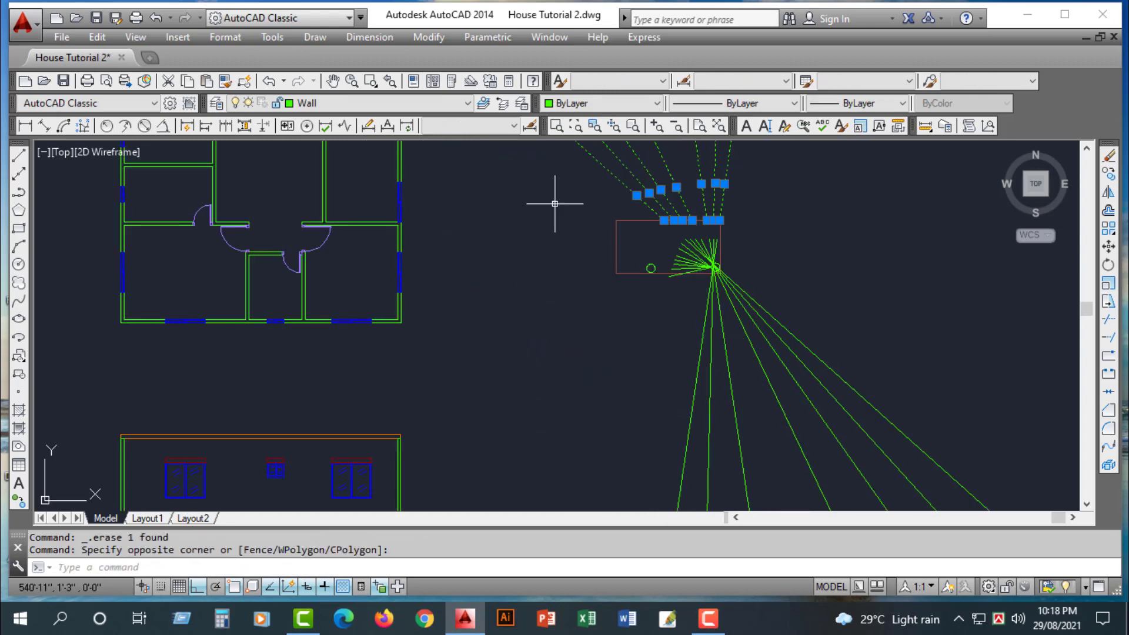
key("Delete")
scroll(716, 264, "up", 5)
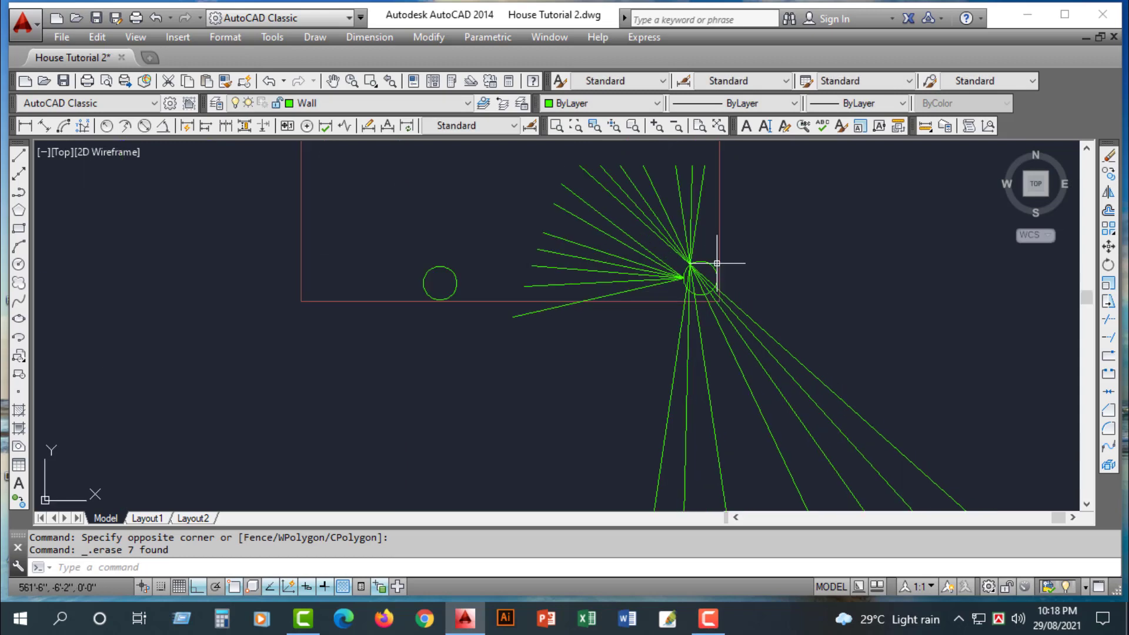
scroll(726, 174, "up", 5)
scroll(731, 148, "down", 5)
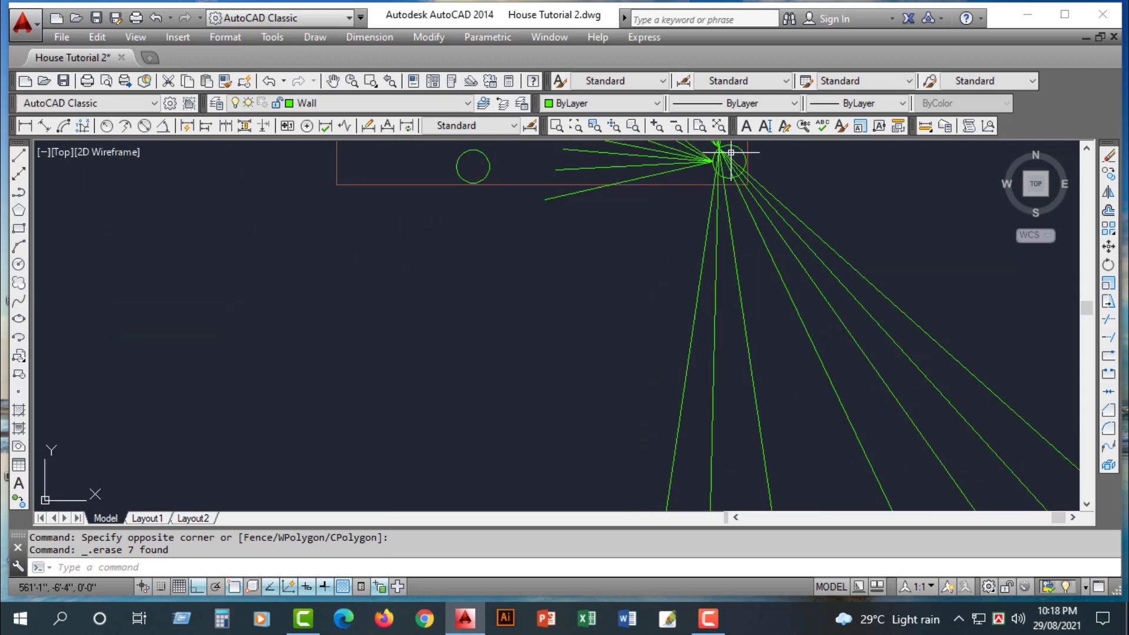
left_click(333, 82)
left_click_drag(789, 220, 781, 400)
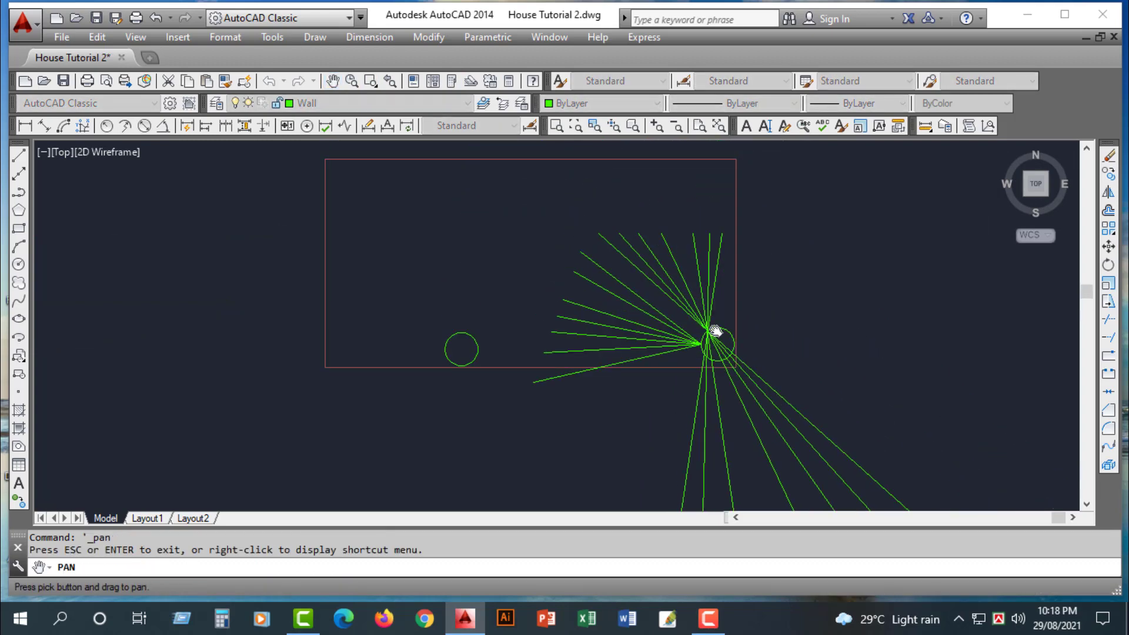
key("Escape")
scroll(673, 292, "up", 10)
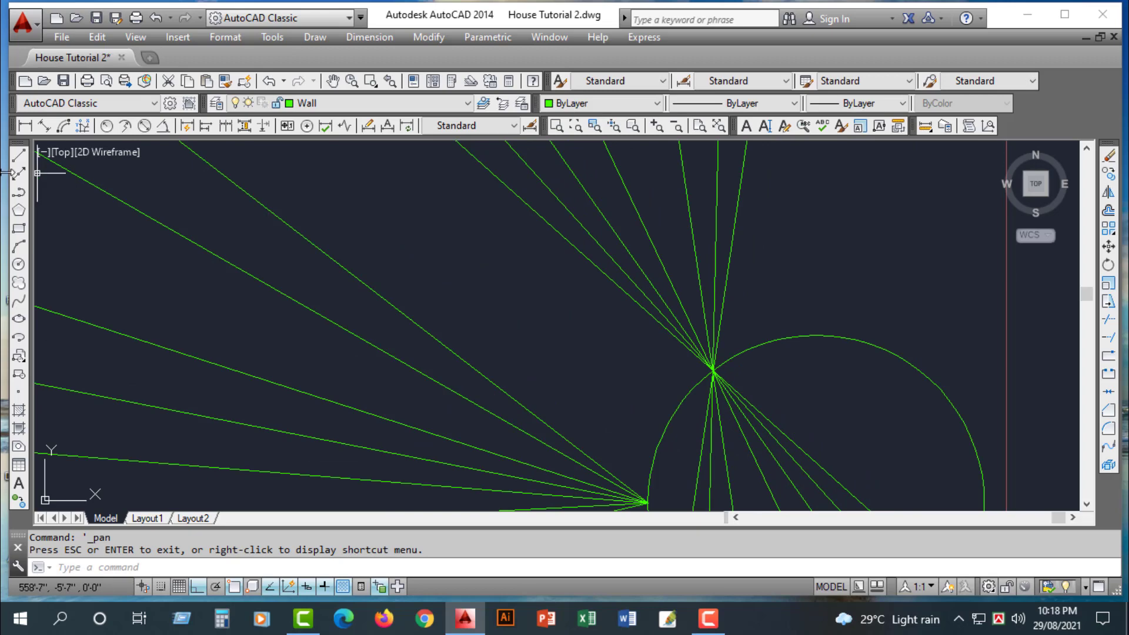
left_click(19, 156)
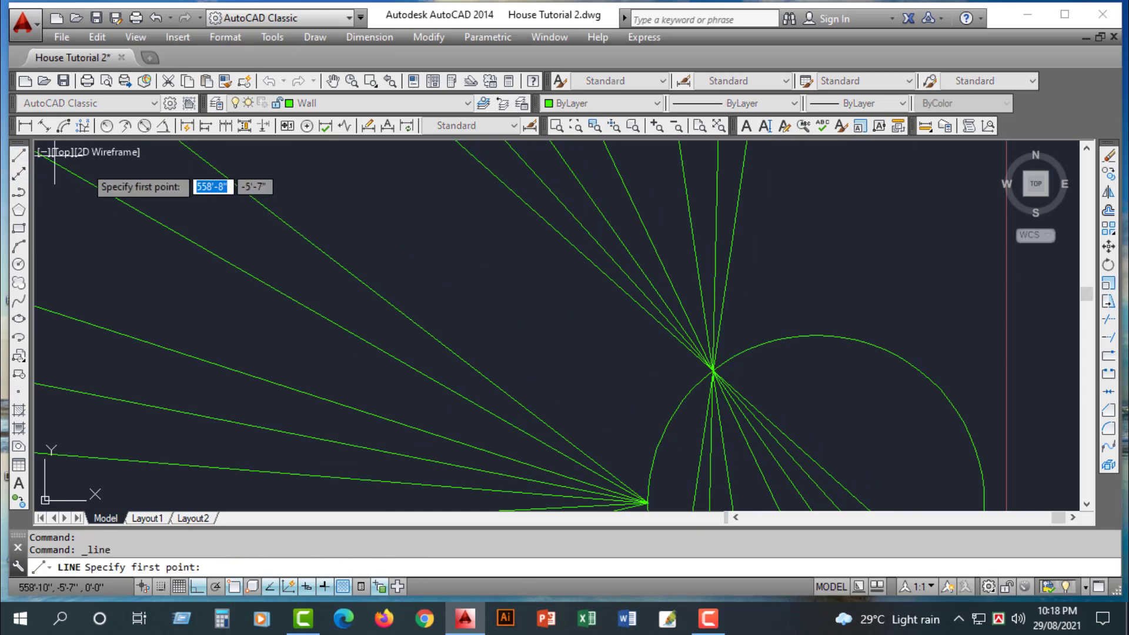
left_click(711, 374)
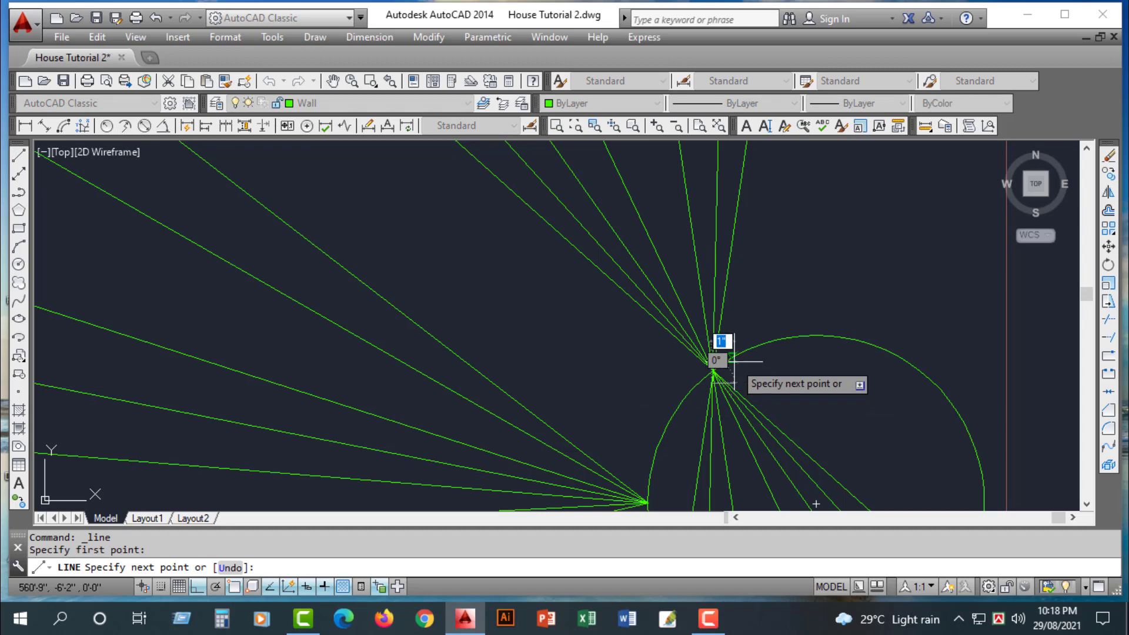
key("Escape")
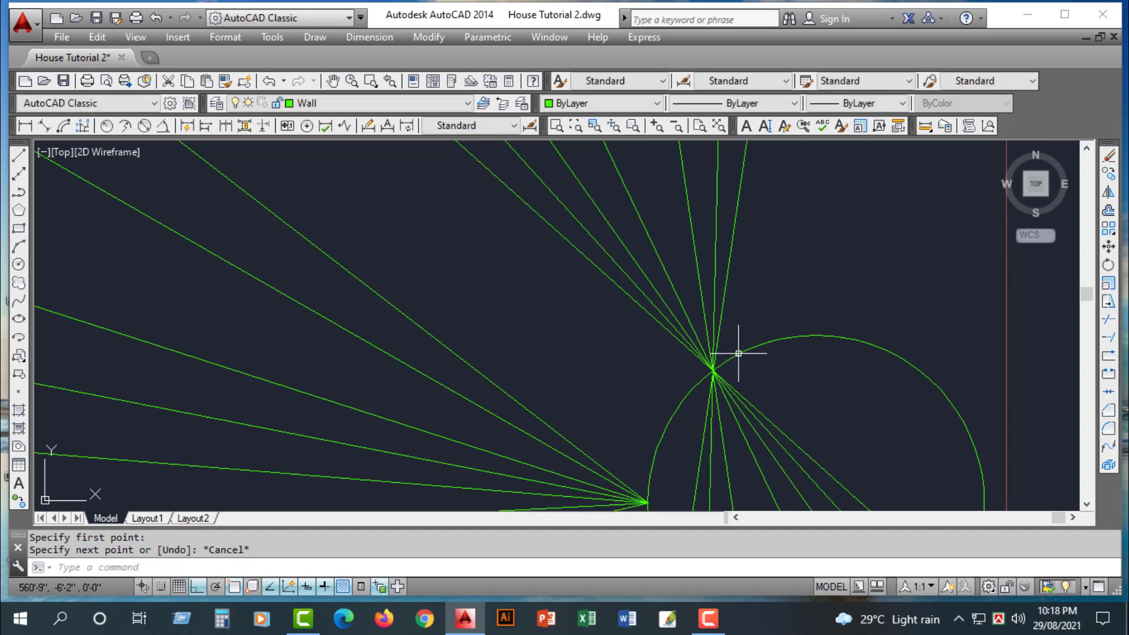
left_click(20, 156)
scroll(662, 323, "up", 4)
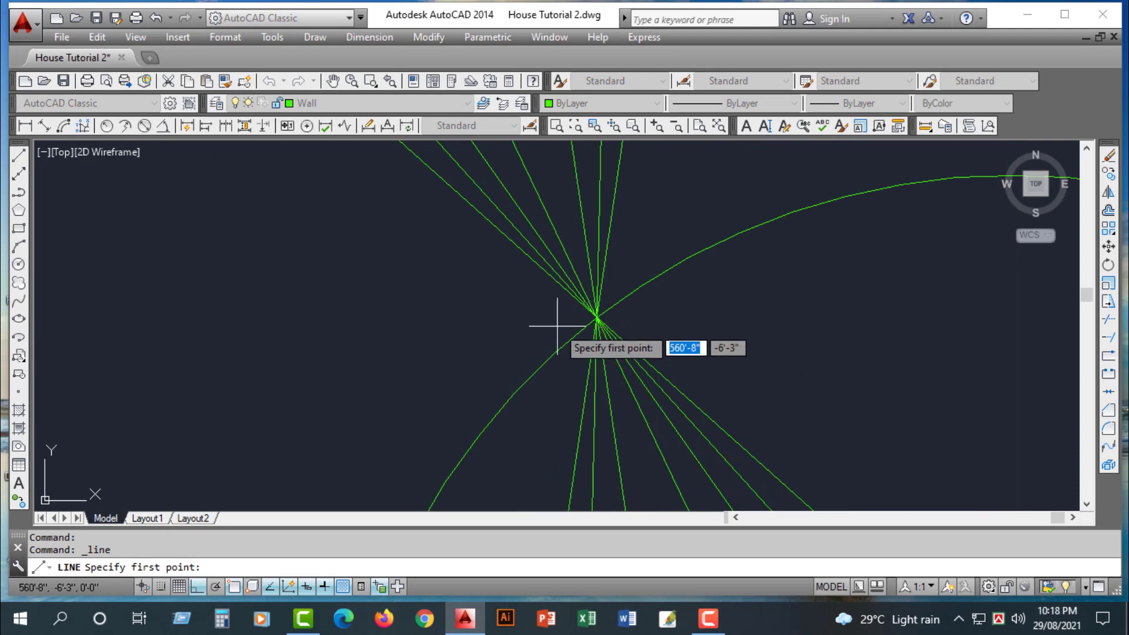
left_click(596, 321)
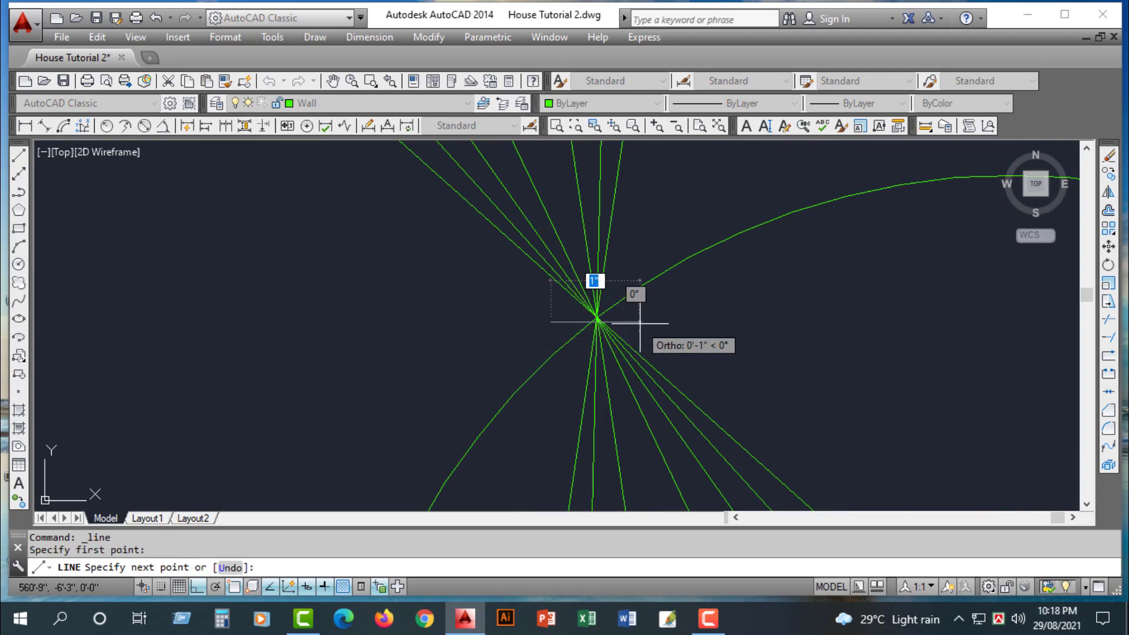
key("BackSpace")
key("Escape")
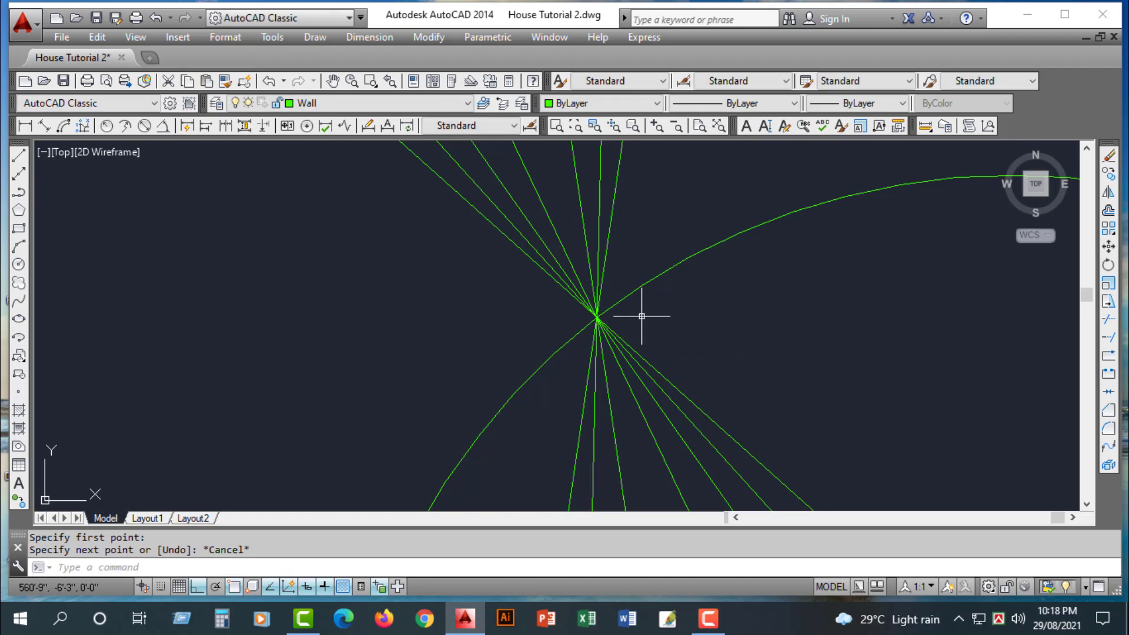
- Draw a short slanted line along the right circle's upper-left edge through the fan's meeting point, with Ortho mode turned off
left_click(19, 156)
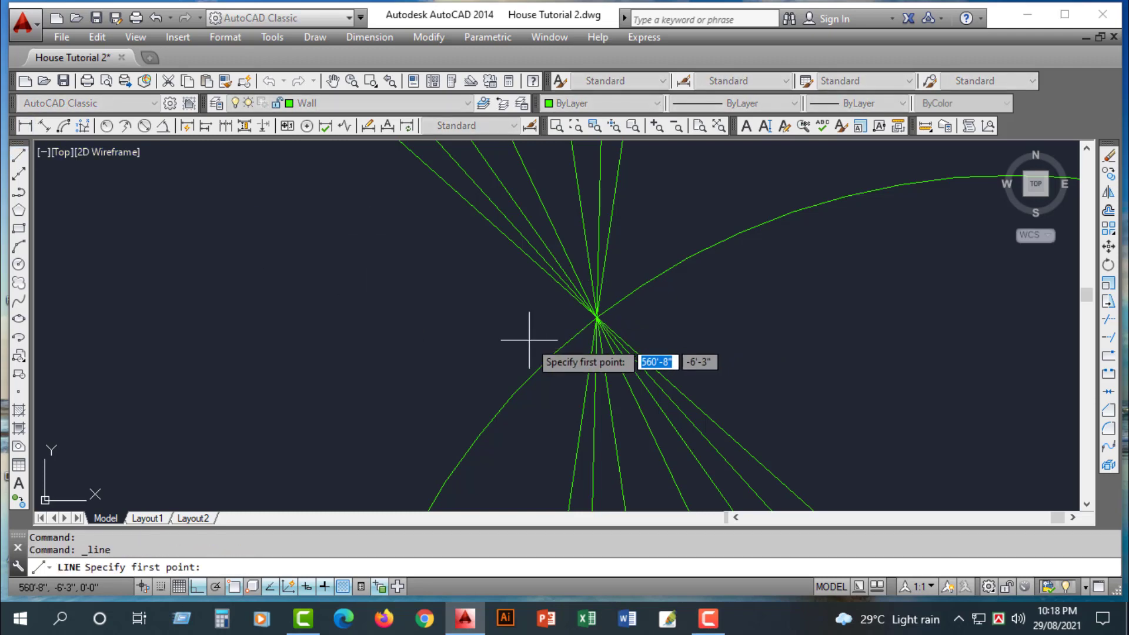
left_click(596, 321)
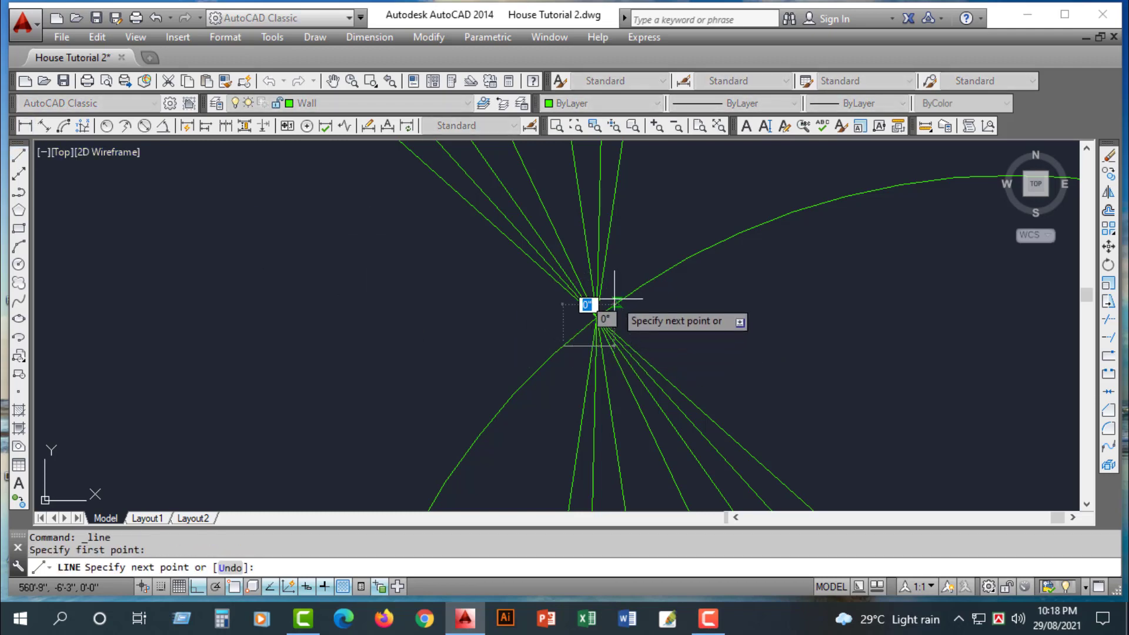
key("F8")
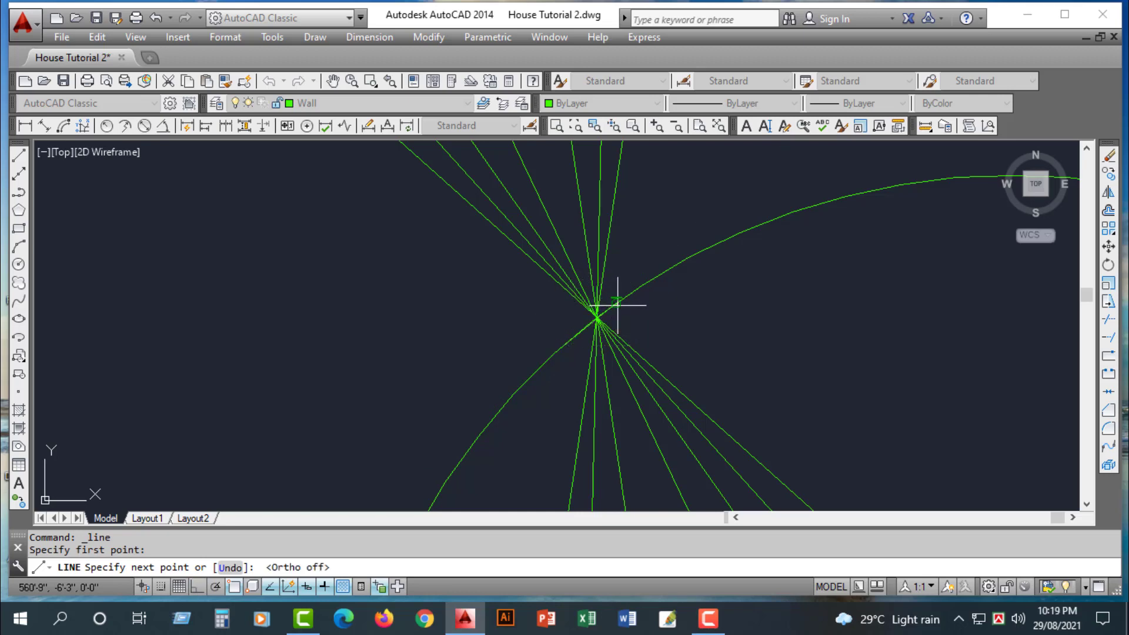
left_click(615, 303)
key("Escape")
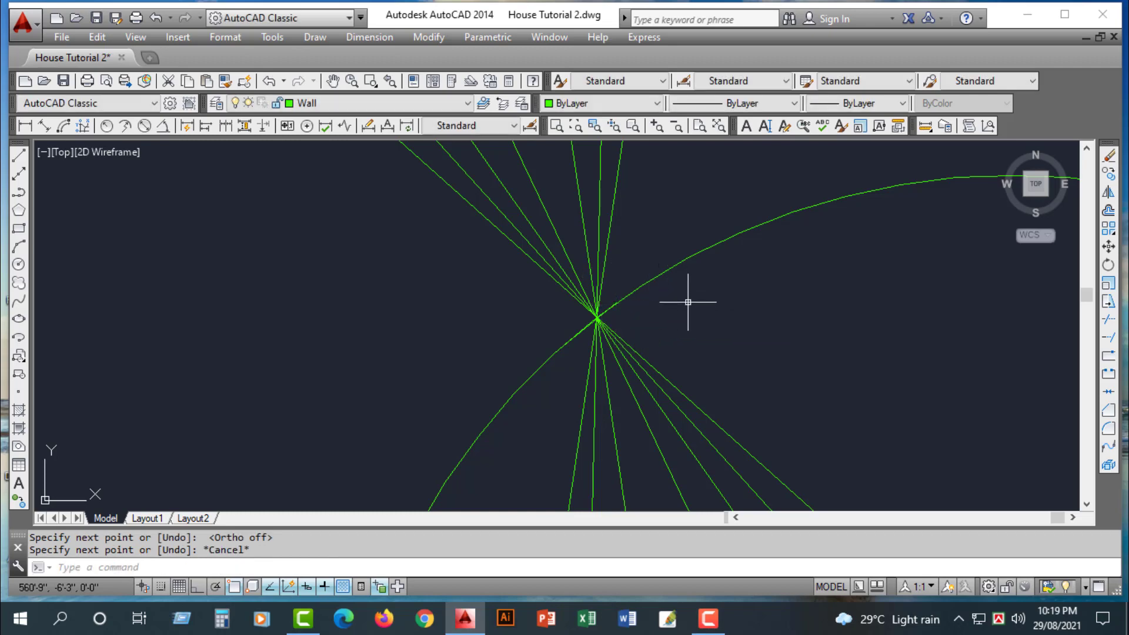
- Trim away the portions of the upper fan's lines directly below the short slanted line at their meeting point
type("t")
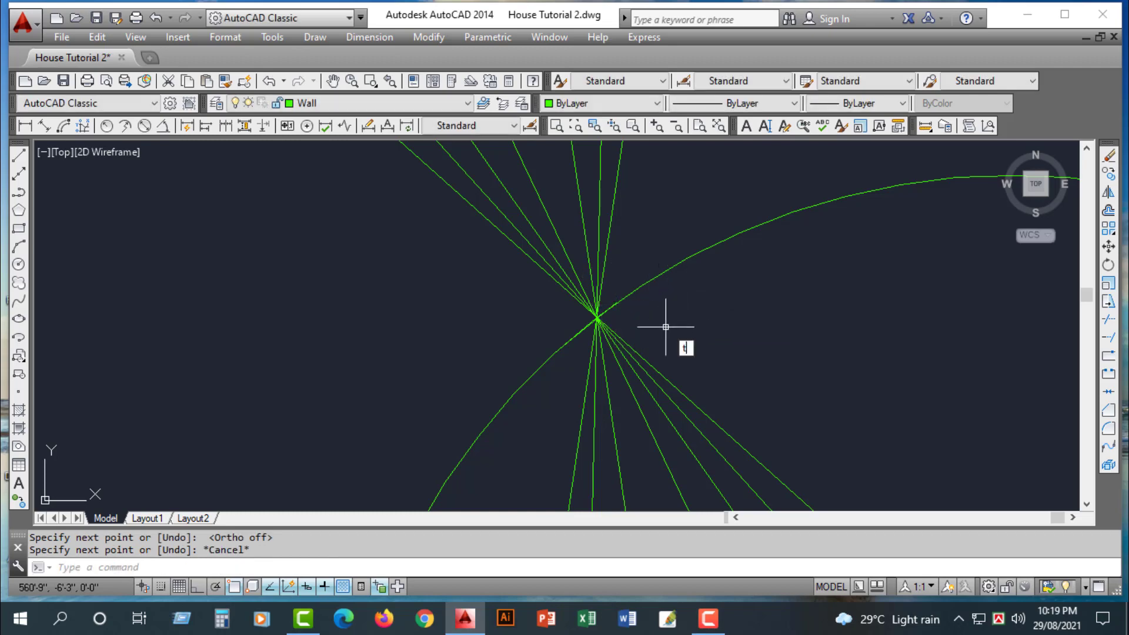
type("e cor")
key("Return")
key("Return")
left_click(665, 319)
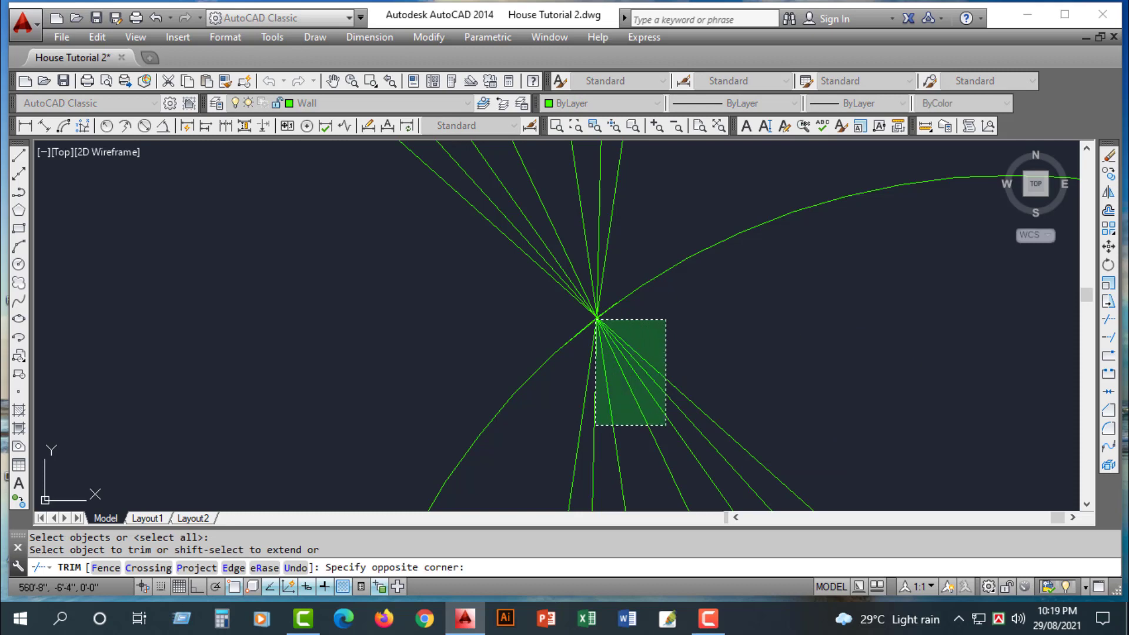
left_click(612, 448)
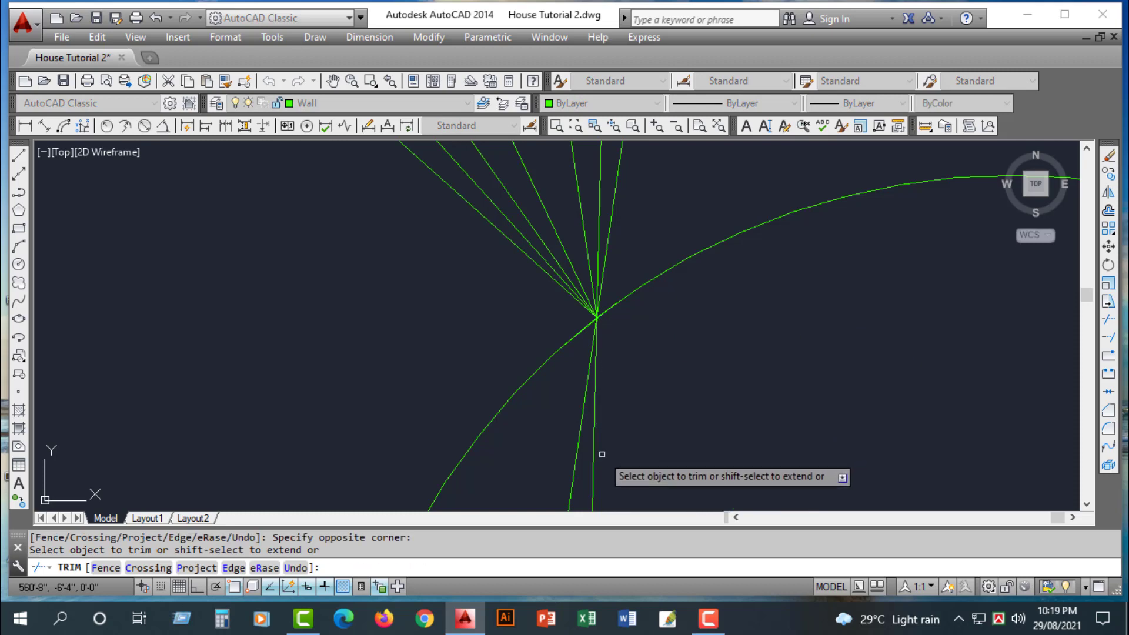
left_click(680, 421)
left_click(562, 463)
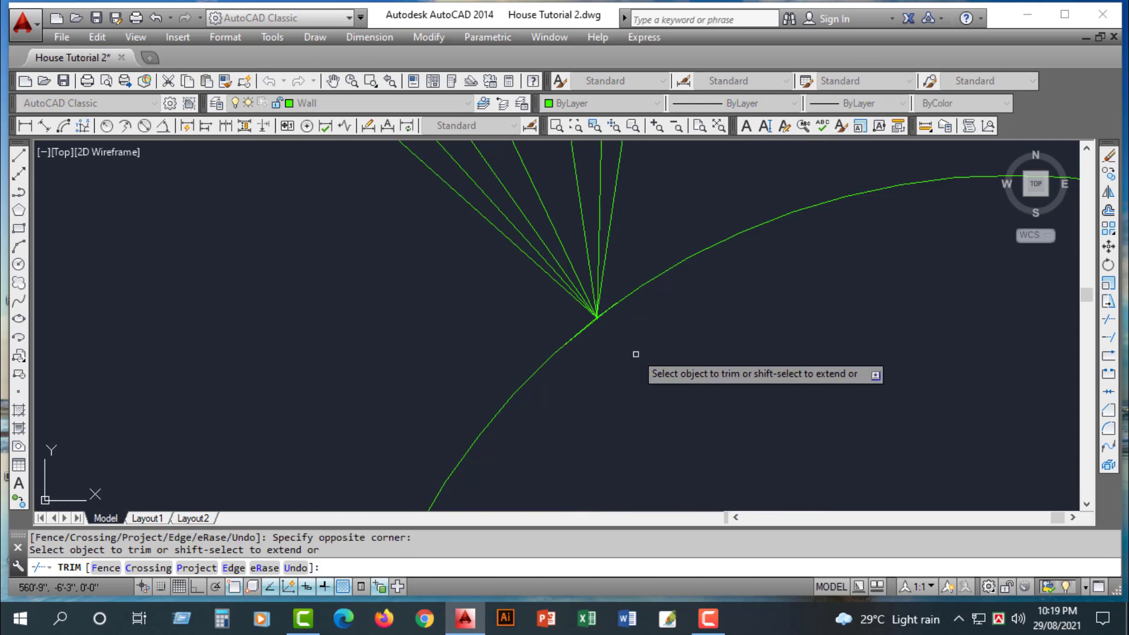
key("Escape")
- Erase the short slanted cutting line at the upper fan's meeting point, keeping the circle
left_click(606, 310)
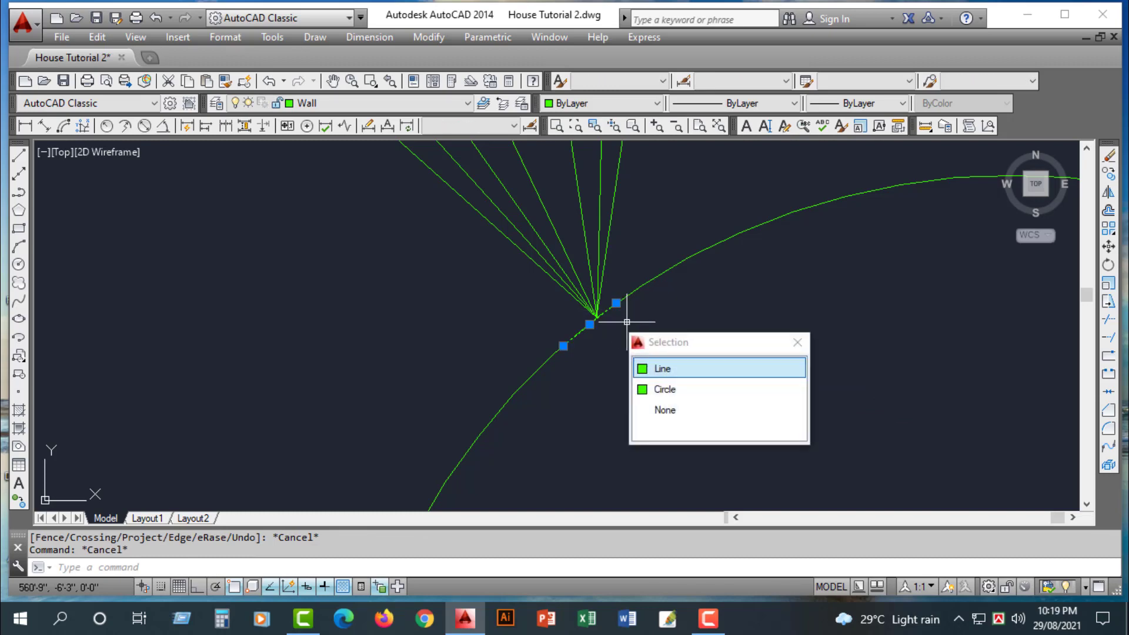
scroll(667, 341, "down", 2)
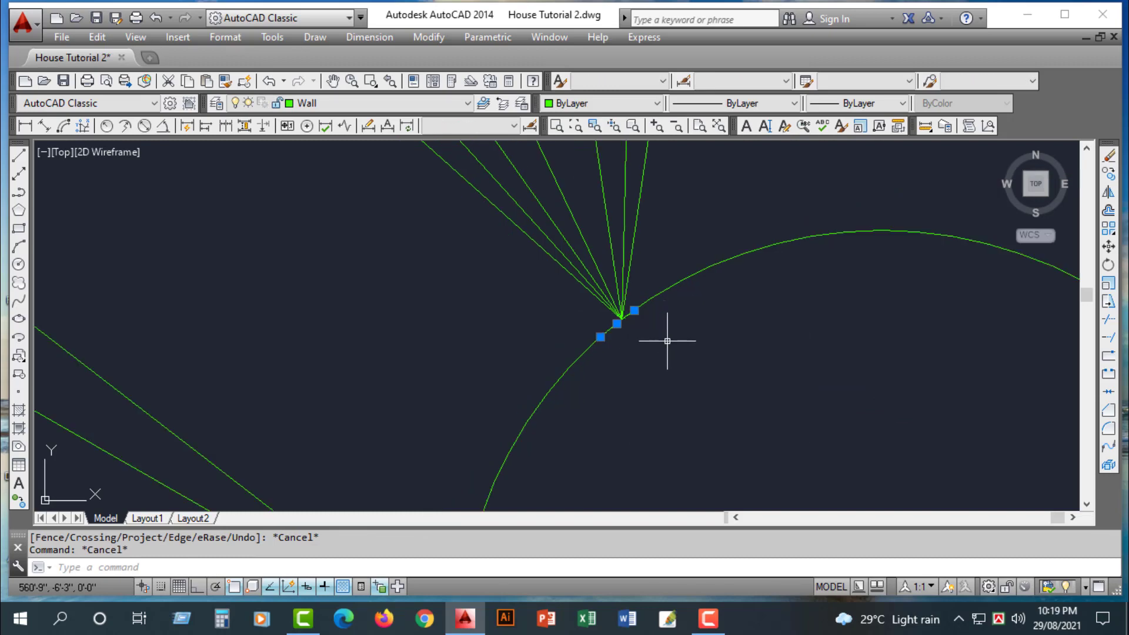
key("Delete")
- Draw a steep slanted line about 5' long across the left fan's outer ends as a cutting edge
scroll(665, 330, "down", 3)
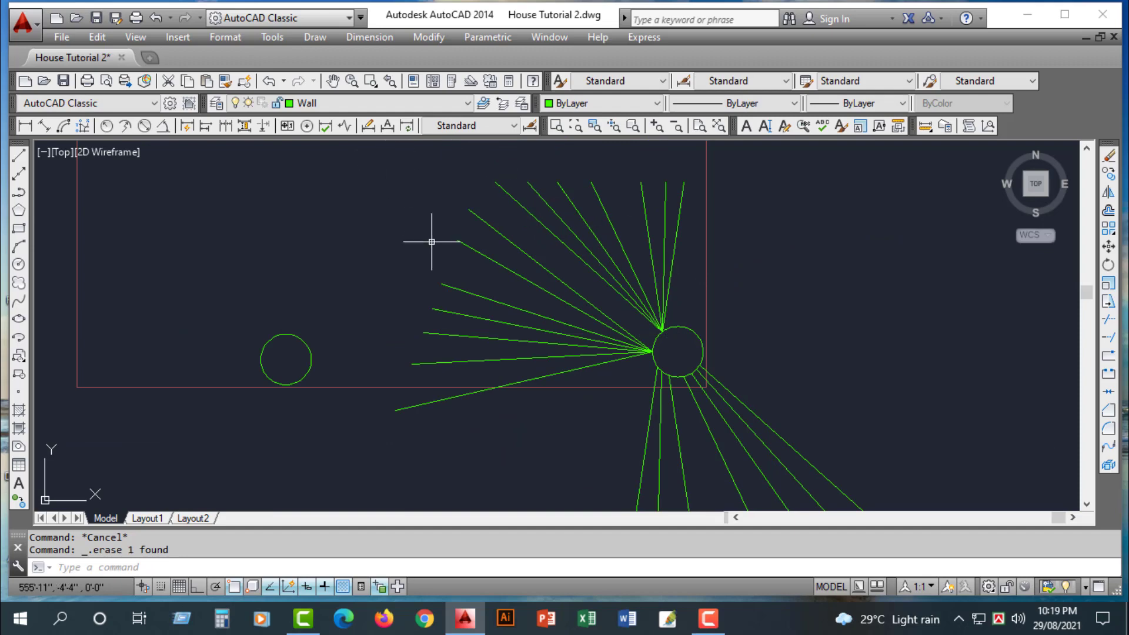
left_click(19, 157)
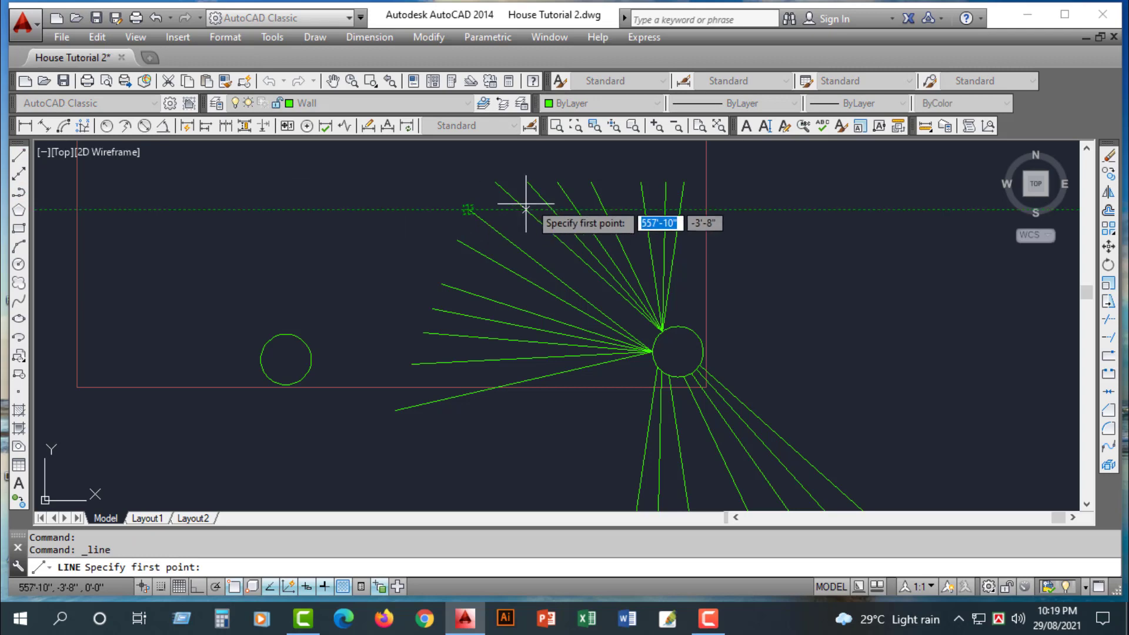
left_click(518, 183)
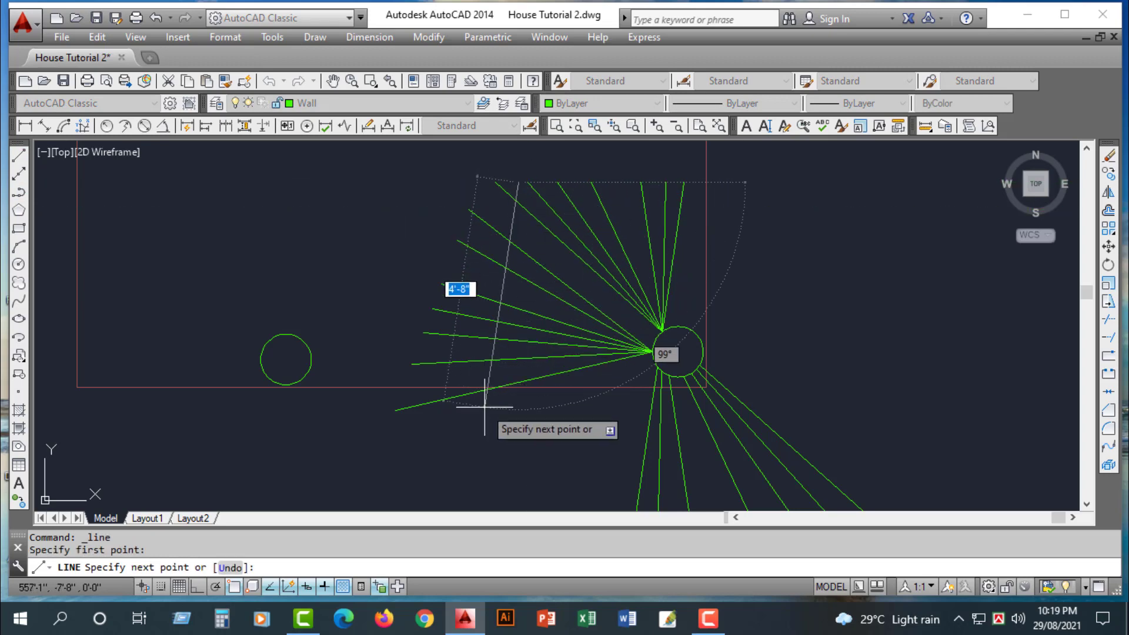
left_click(479, 430)
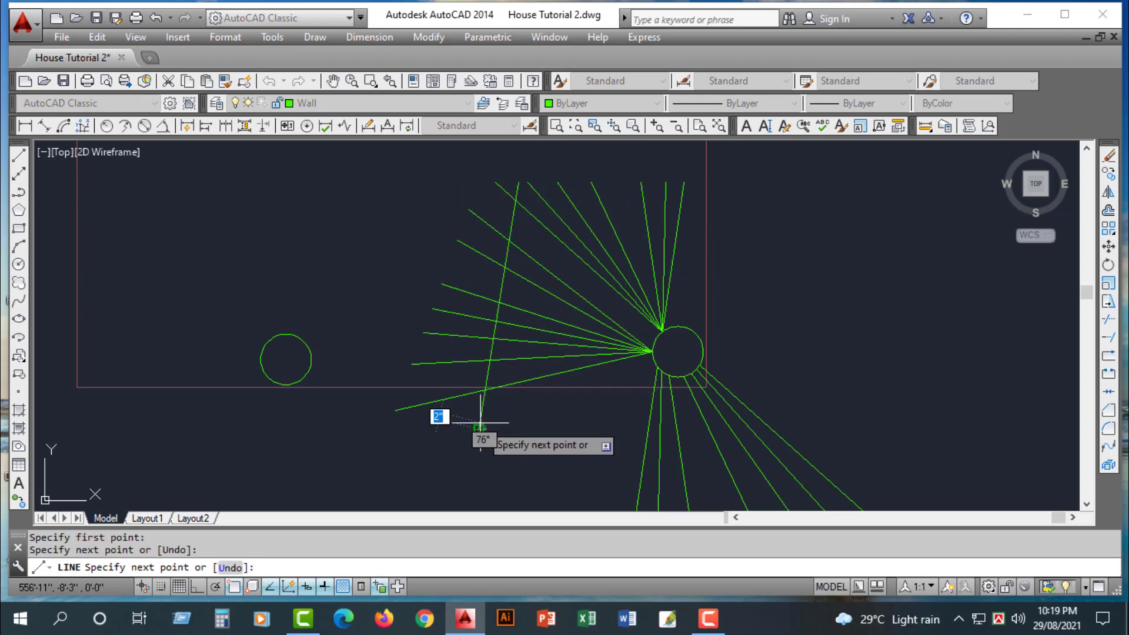
key("Escape")
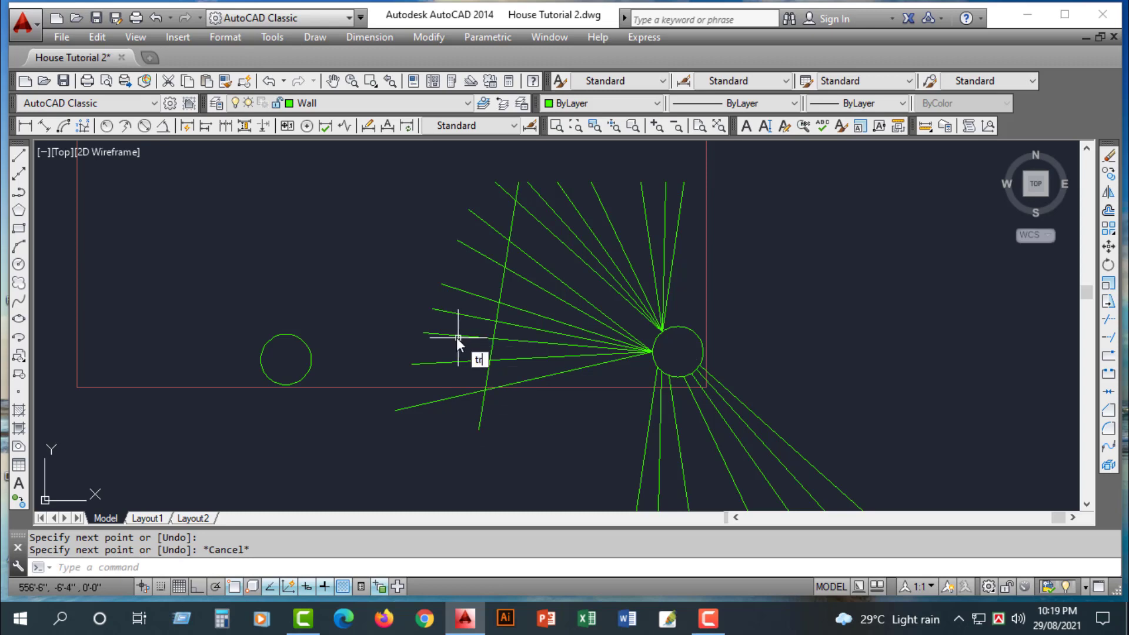
- Trim away the ends of the fanned lines that extend left of the steep slanted line
key("Return")
key("Return")
left_click(500, 172)
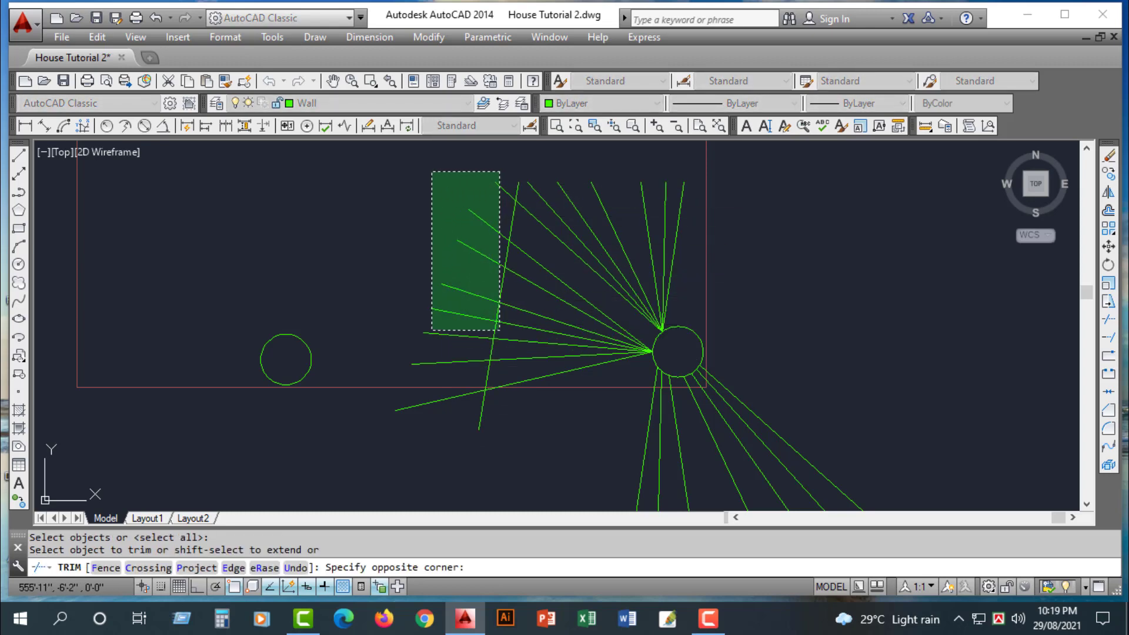
left_click(448, 266)
left_click(457, 260)
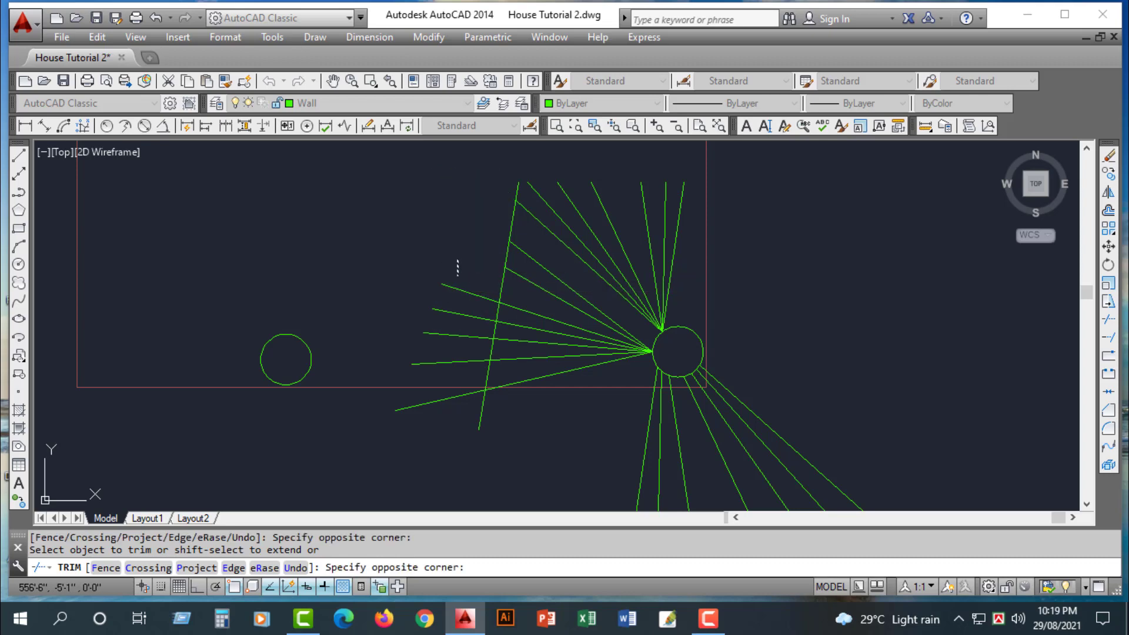
left_click(403, 368)
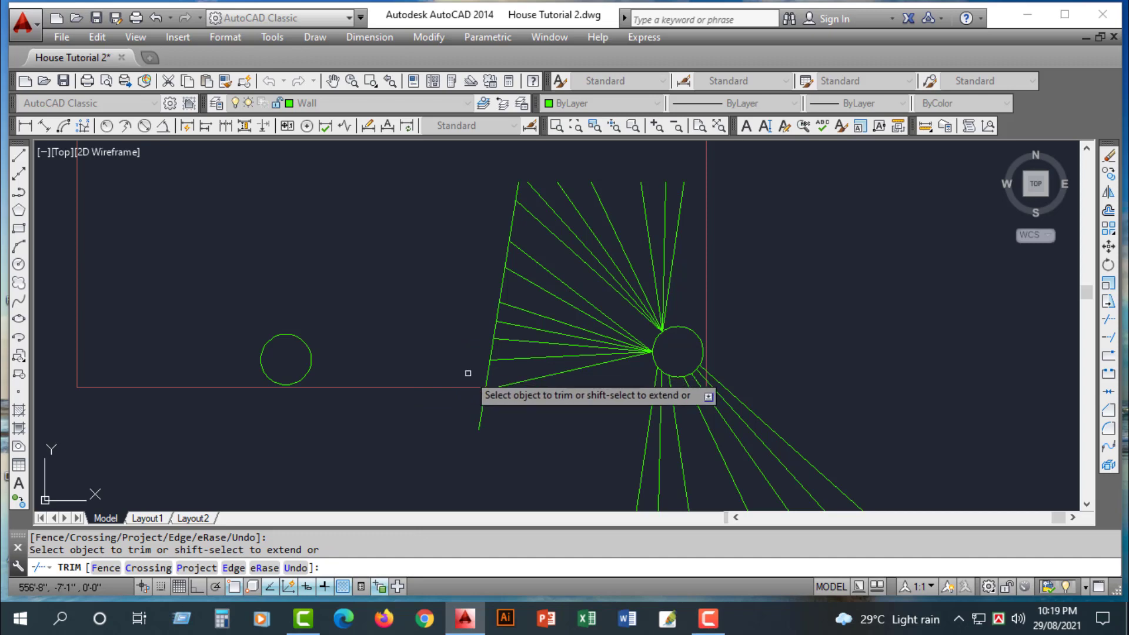
- Erase the steep slanted cutting line at the outer ends of the right circle's fan
key("Escape")
left_click(479, 415)
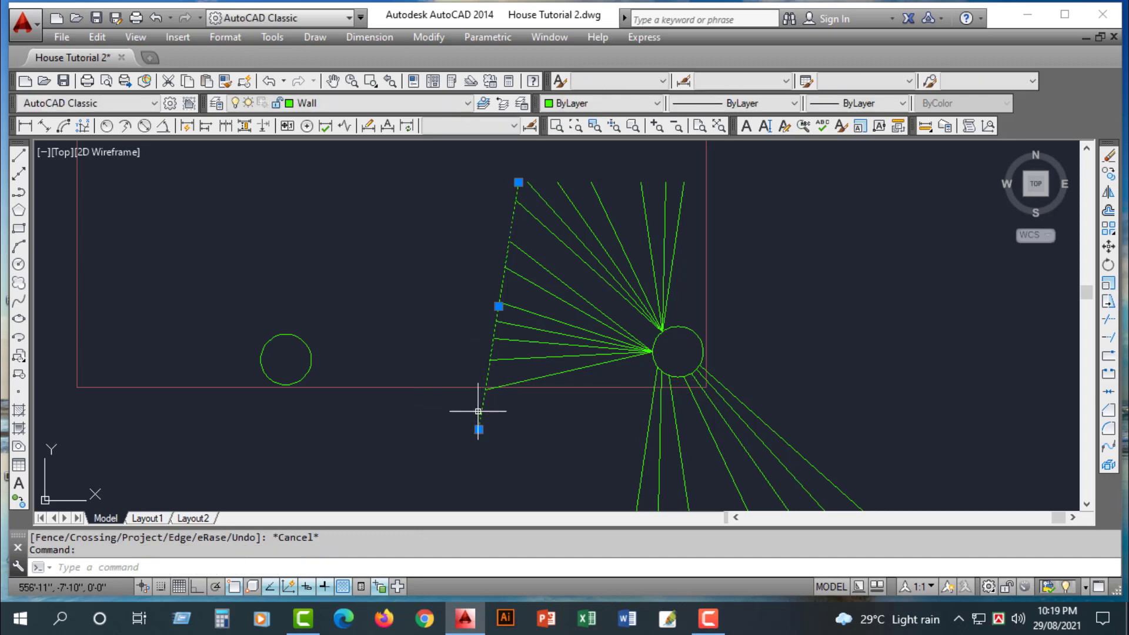
key("Delete")
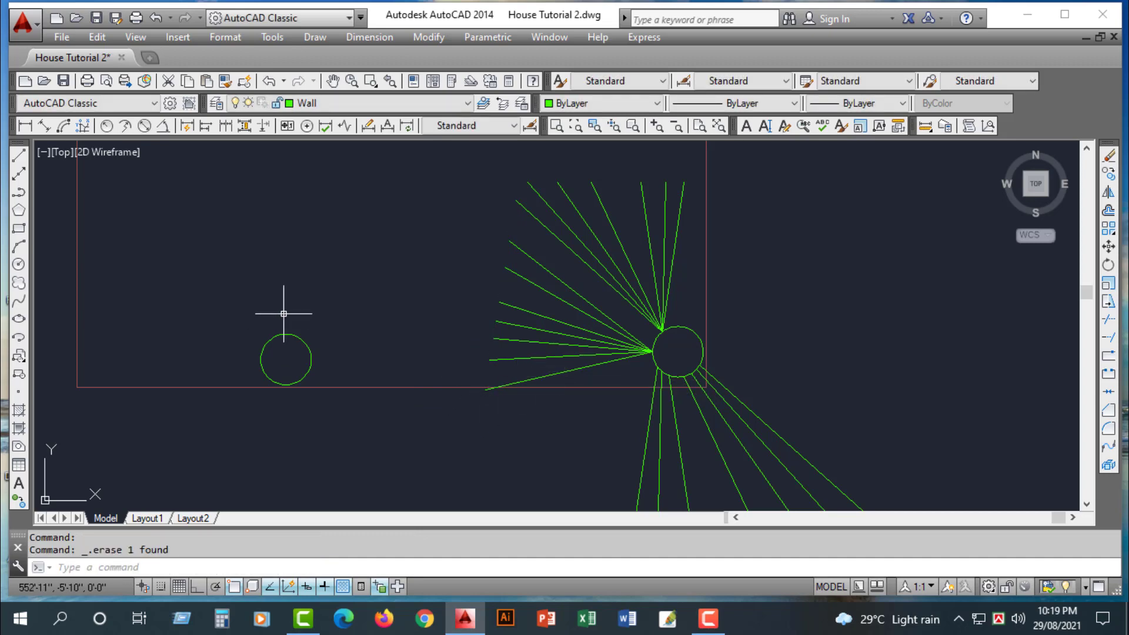
- Draw six construction lines at different angles, all passing through one point on the left edge of the left circle
scroll(283, 313, "down", 2)
scroll(302, 303, "up", 3)
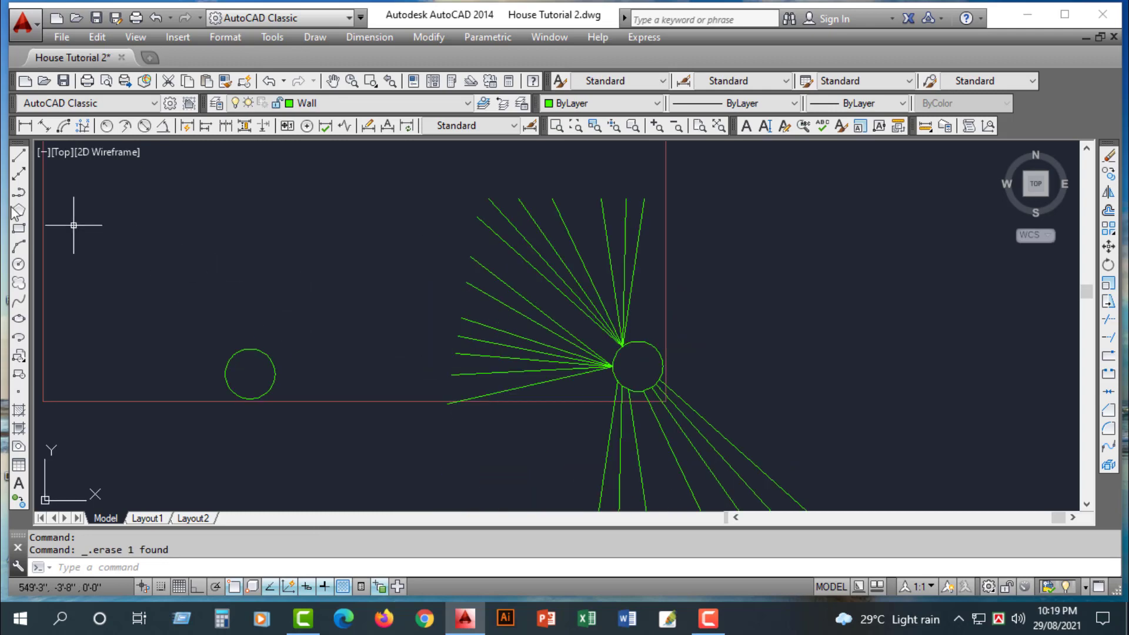
left_click(19, 174)
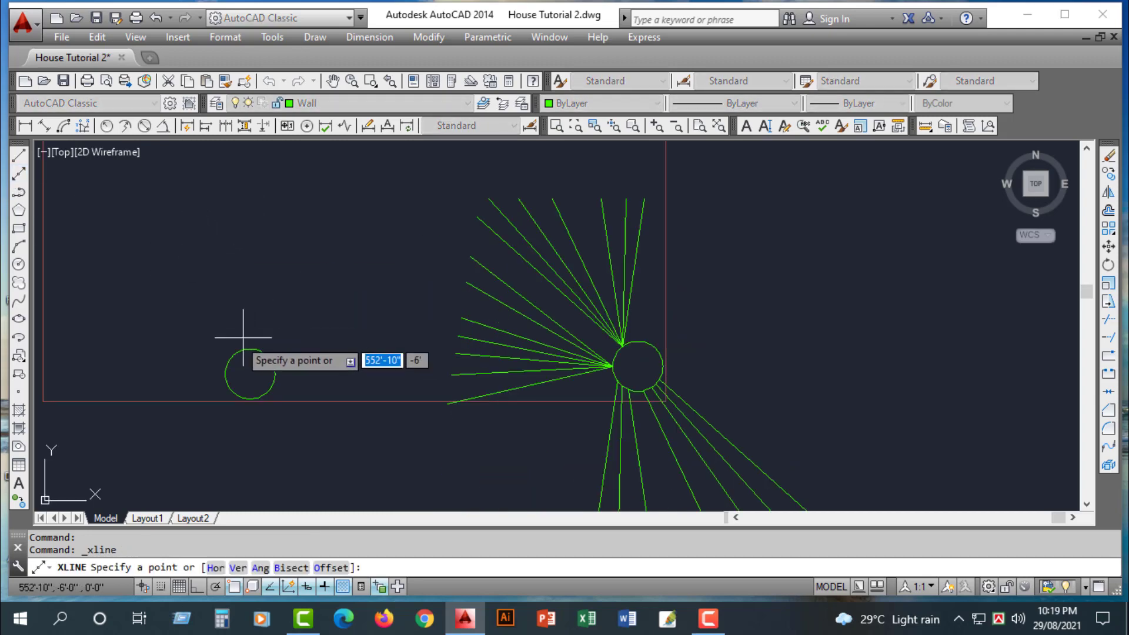
left_click(224, 366)
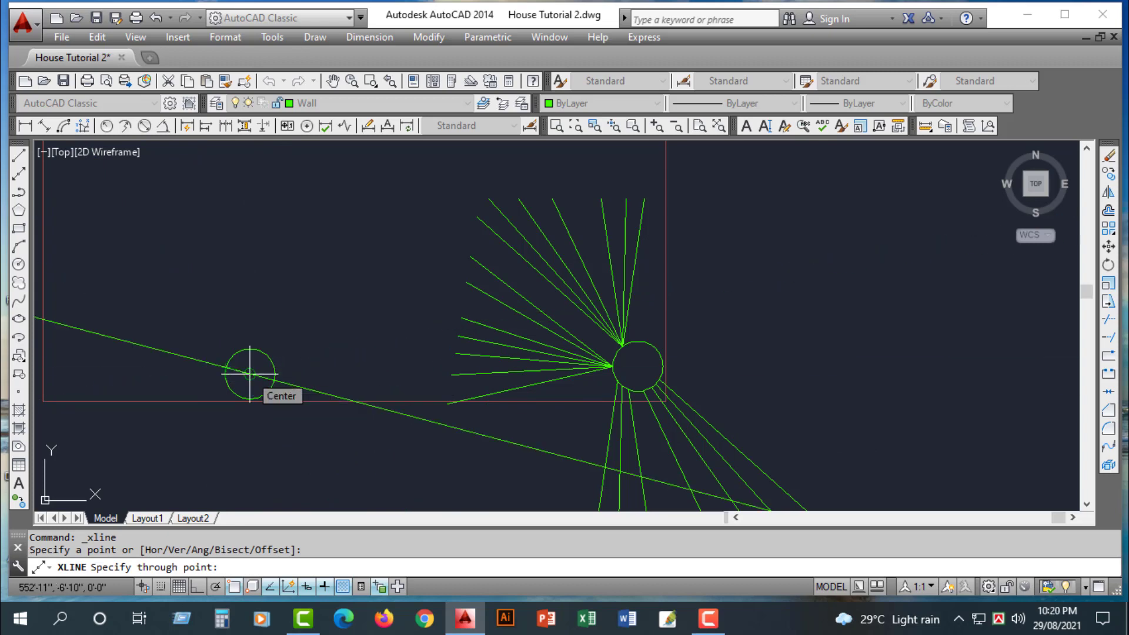
left_click(249, 374)
left_click(247, 374)
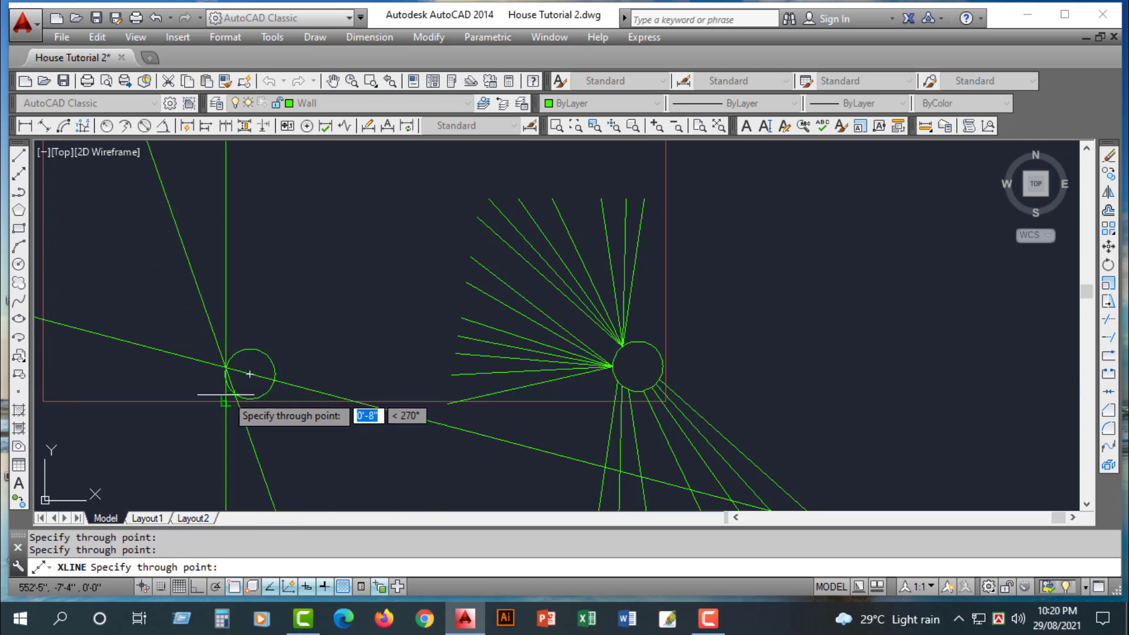
left_click(266, 412)
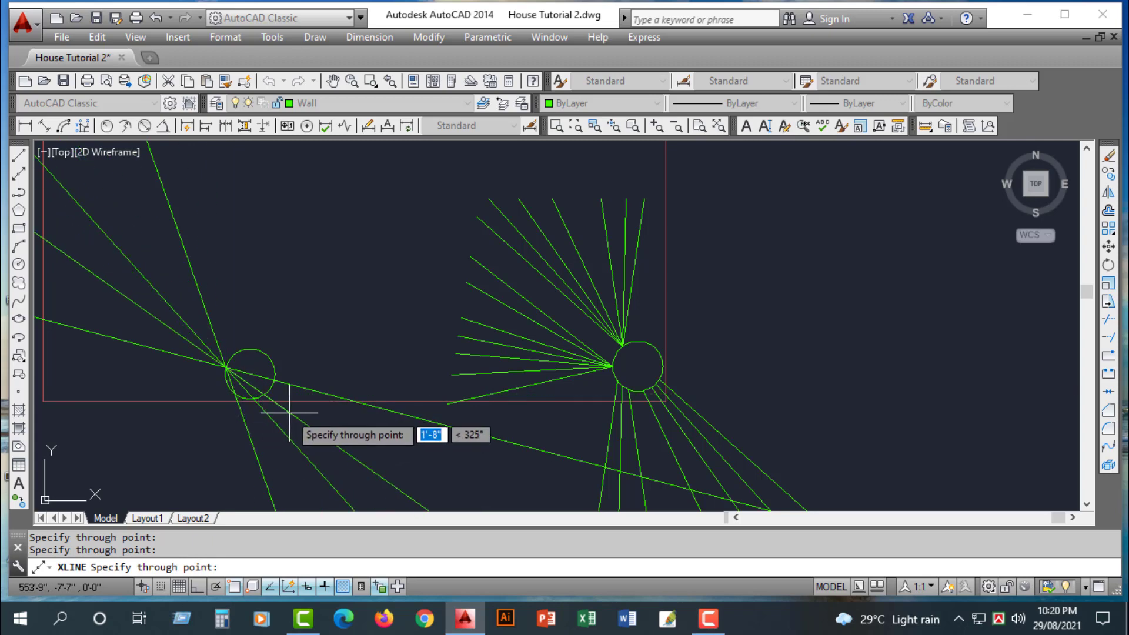
left_click(298, 411)
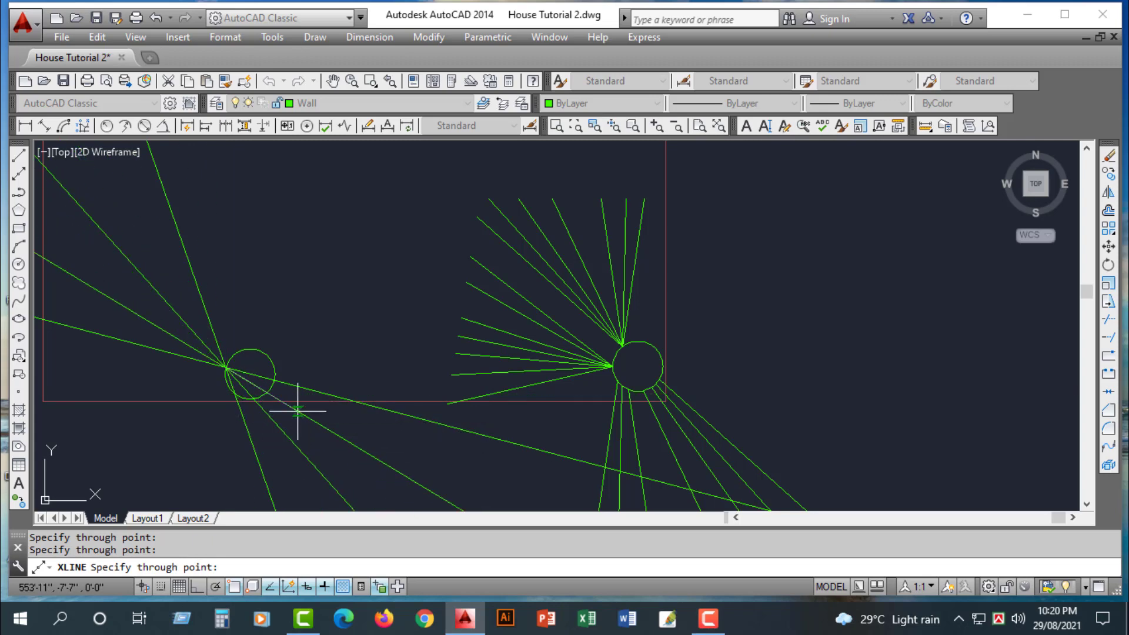
left_click(283, 469)
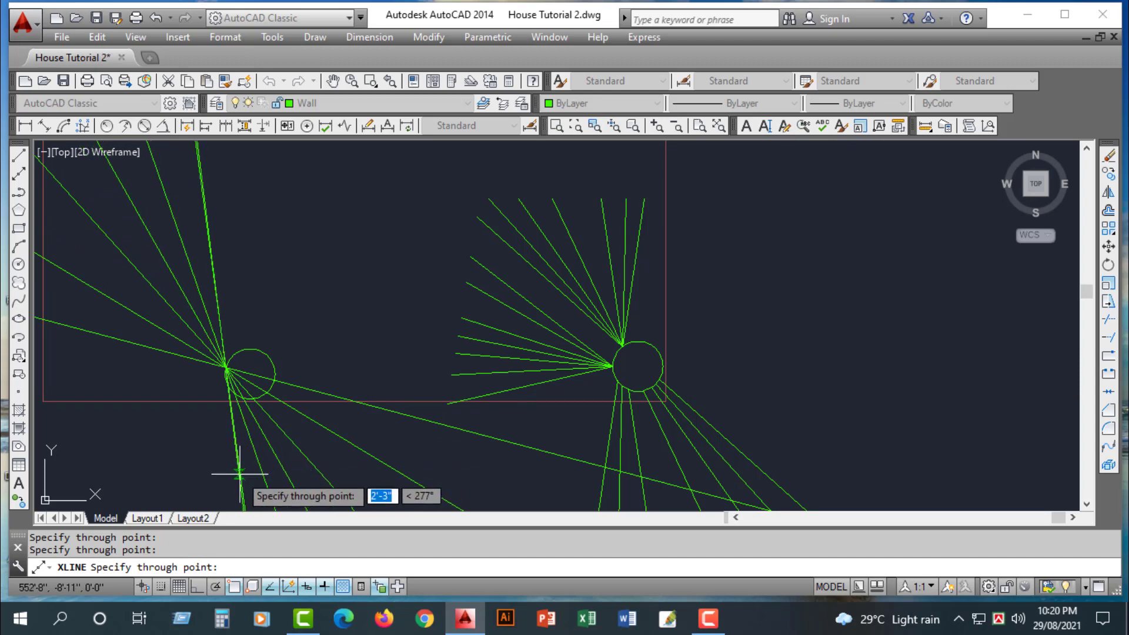
key("Escape")
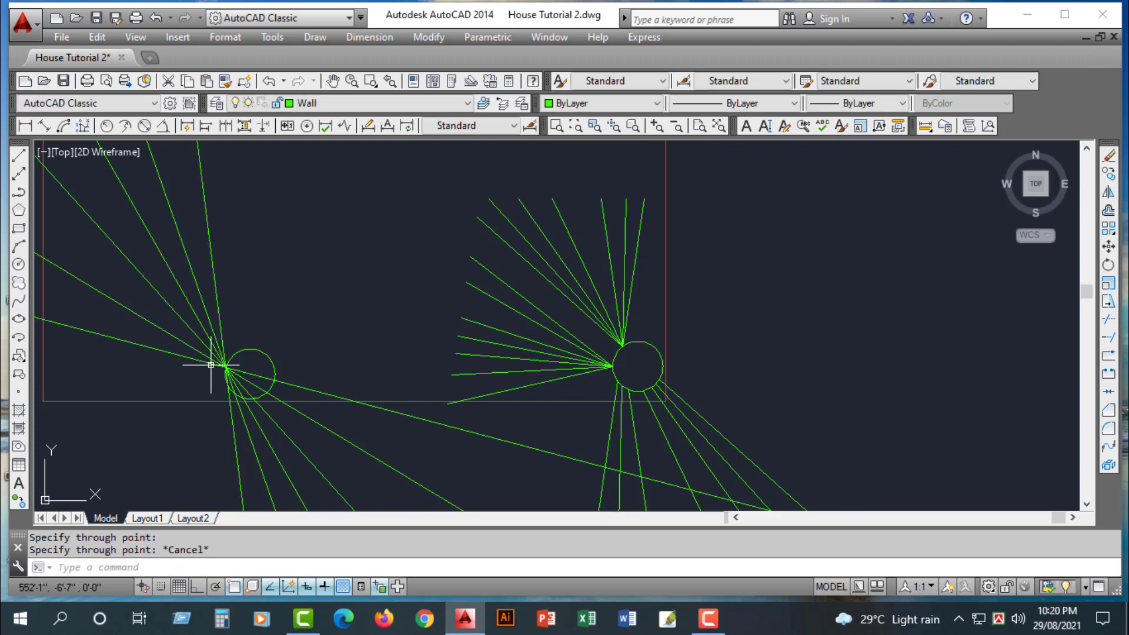
- Trim away the portions of the six construction lines that lie inside the left circle
left_click(17, 158)
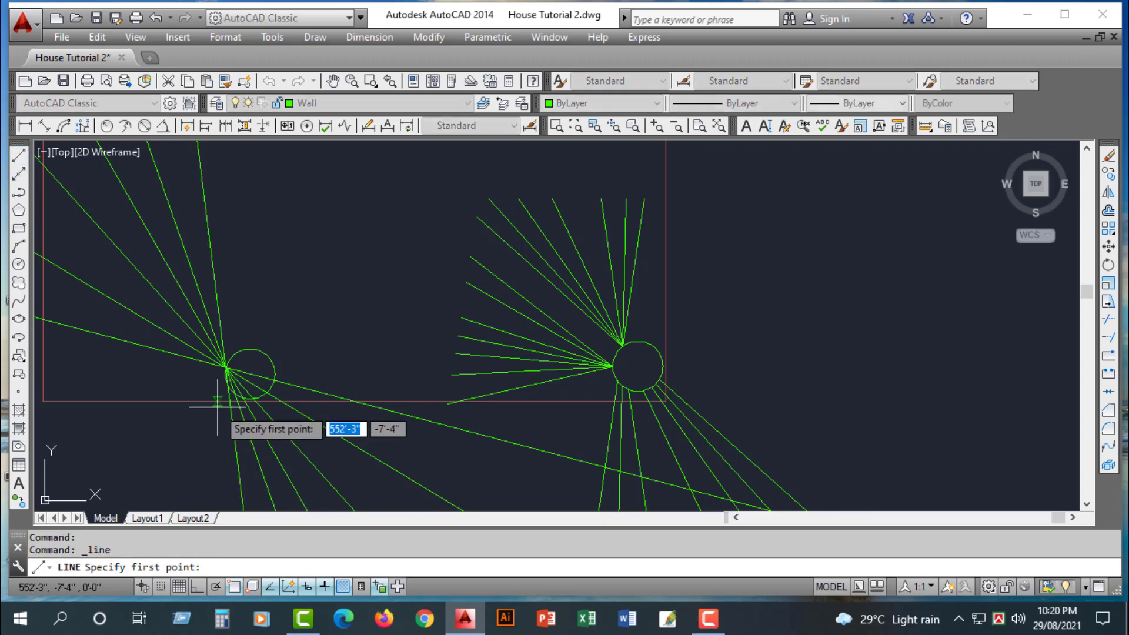
key("Escape")
scroll(182, 365, "up", 6)
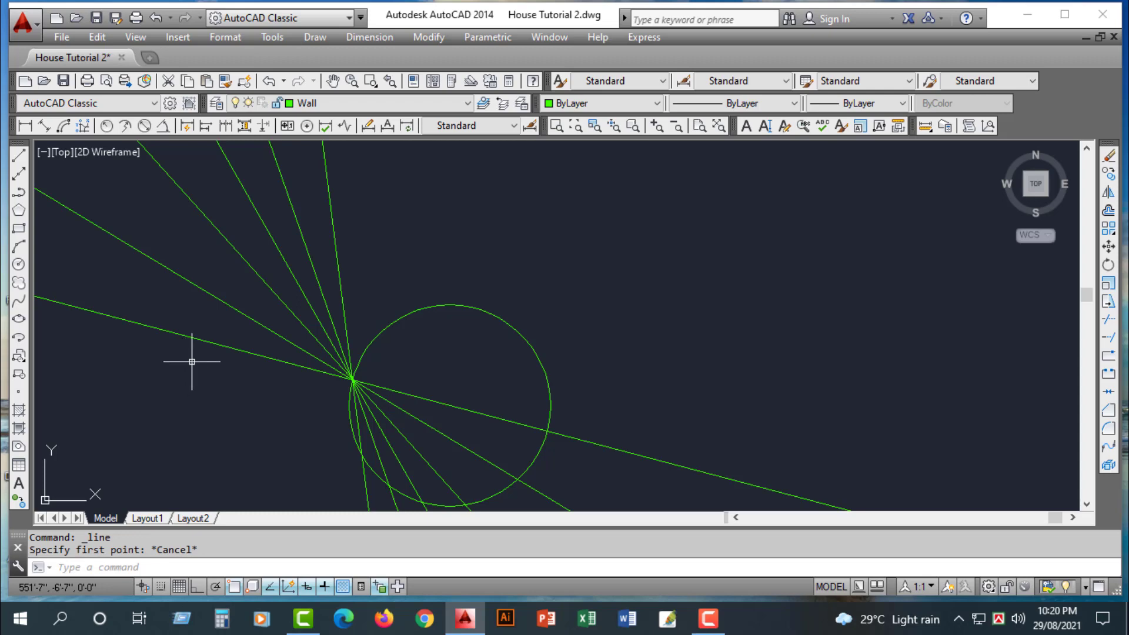
key("Return")
key("Return")
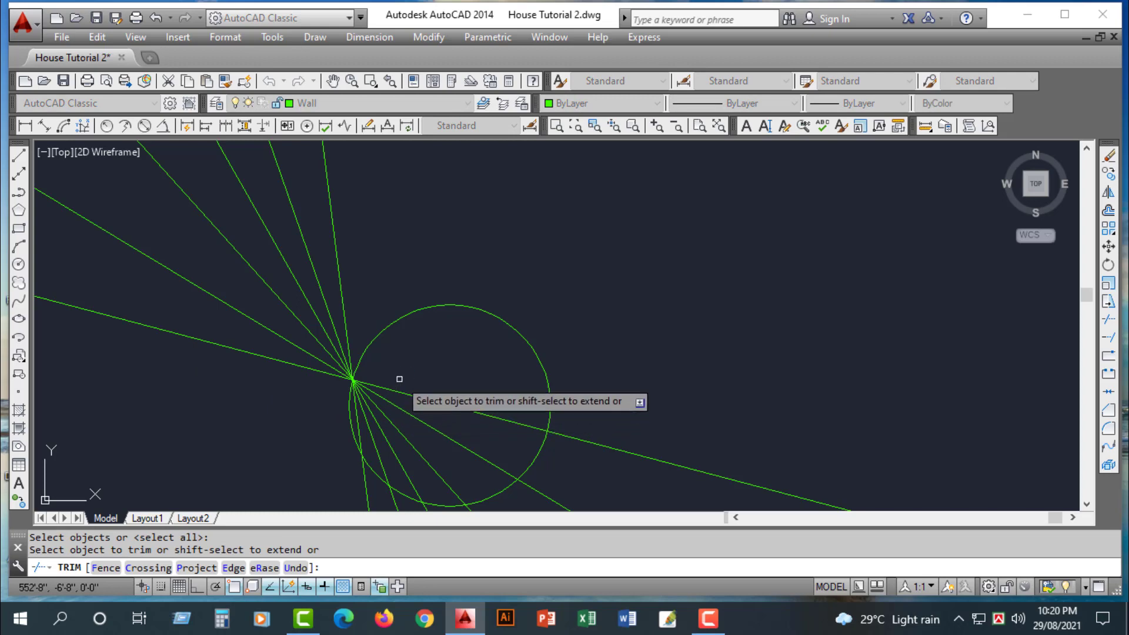
left_click(399, 379)
left_click(376, 446)
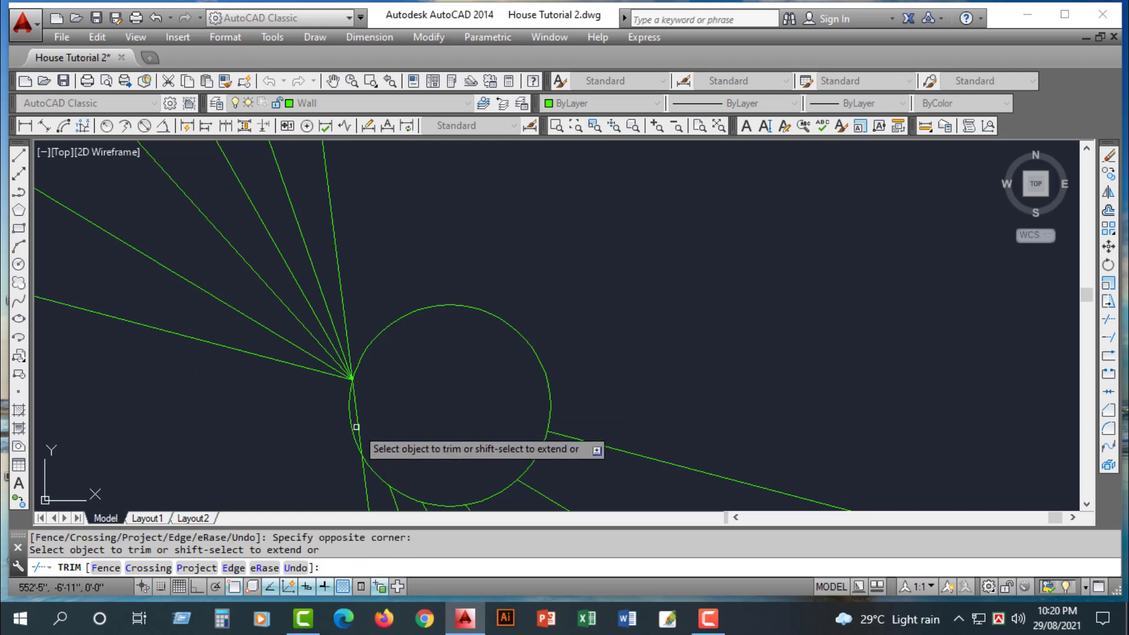
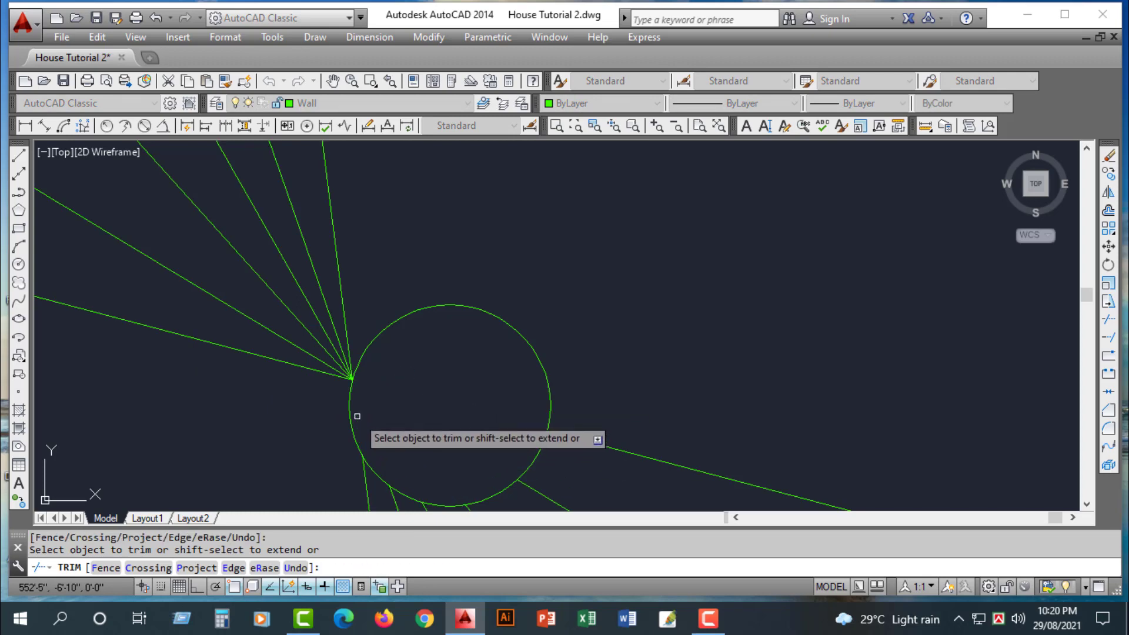
key("Escape")
- Erase the shallowest leftover lines running down to the right from the left circle
scroll(523, 429, "down", 6)
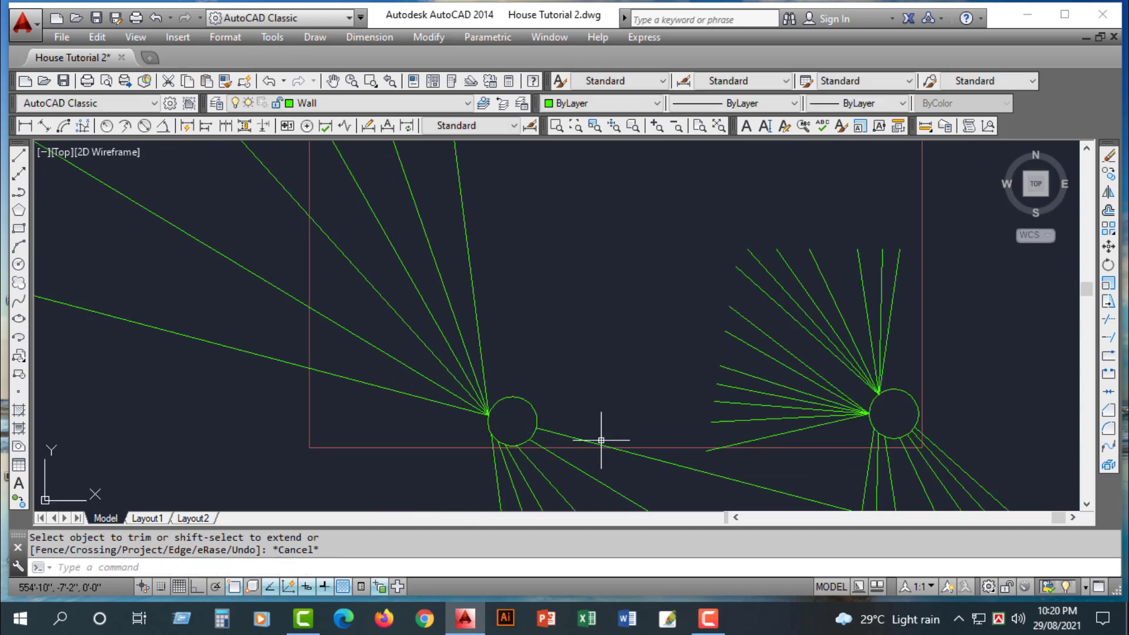
scroll(615, 441, "down", 4)
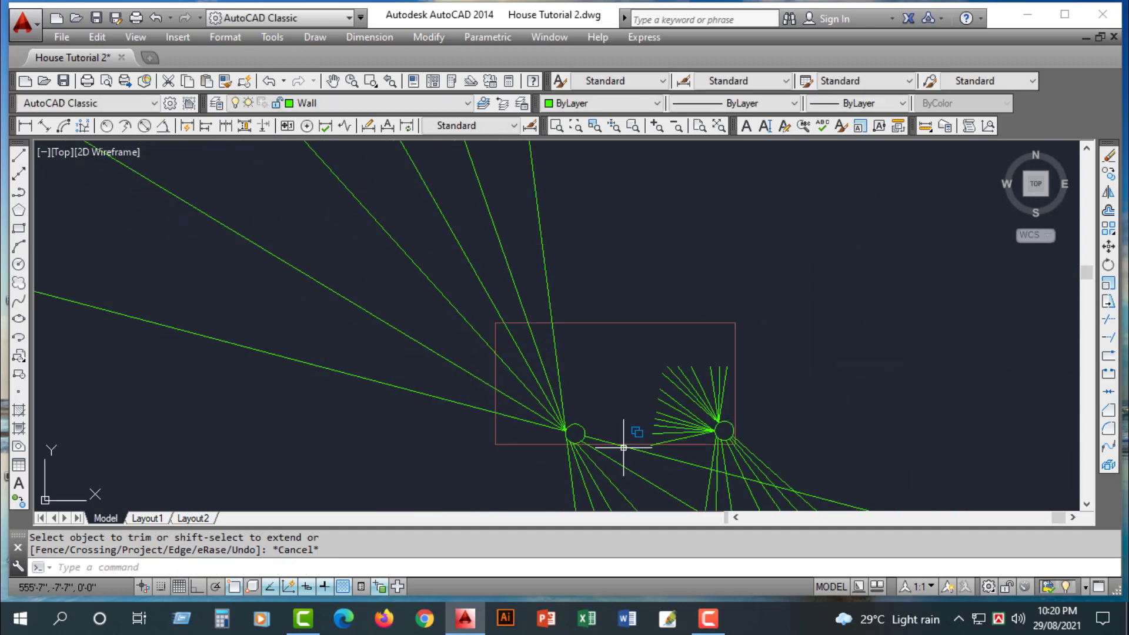
left_click(657, 454)
key("Delete")
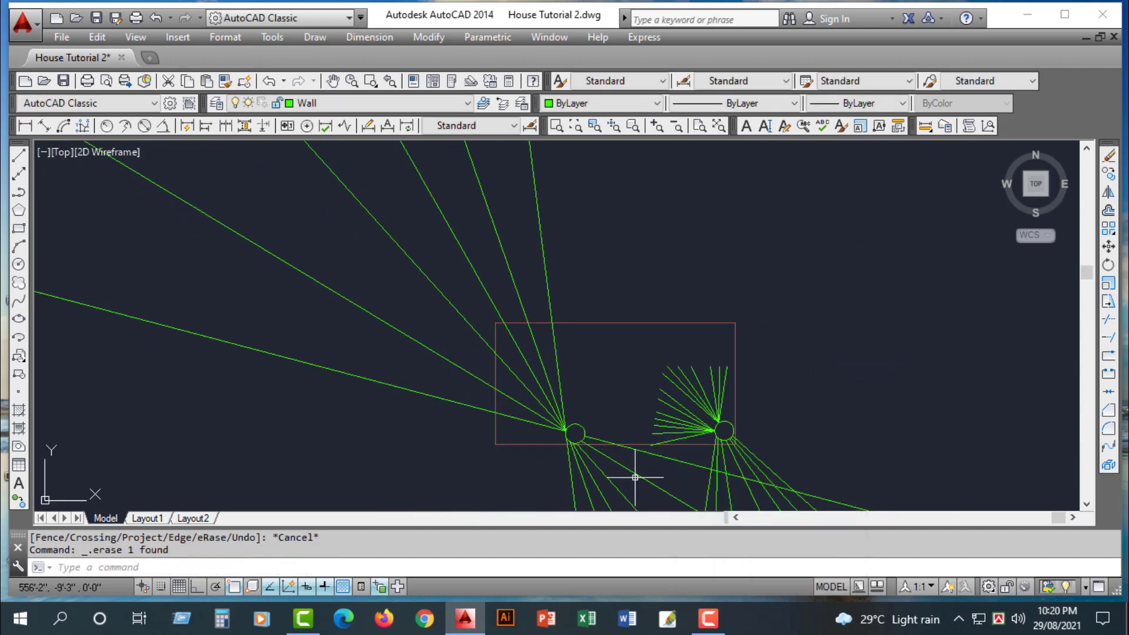
left_click(657, 456)
key("Delete")
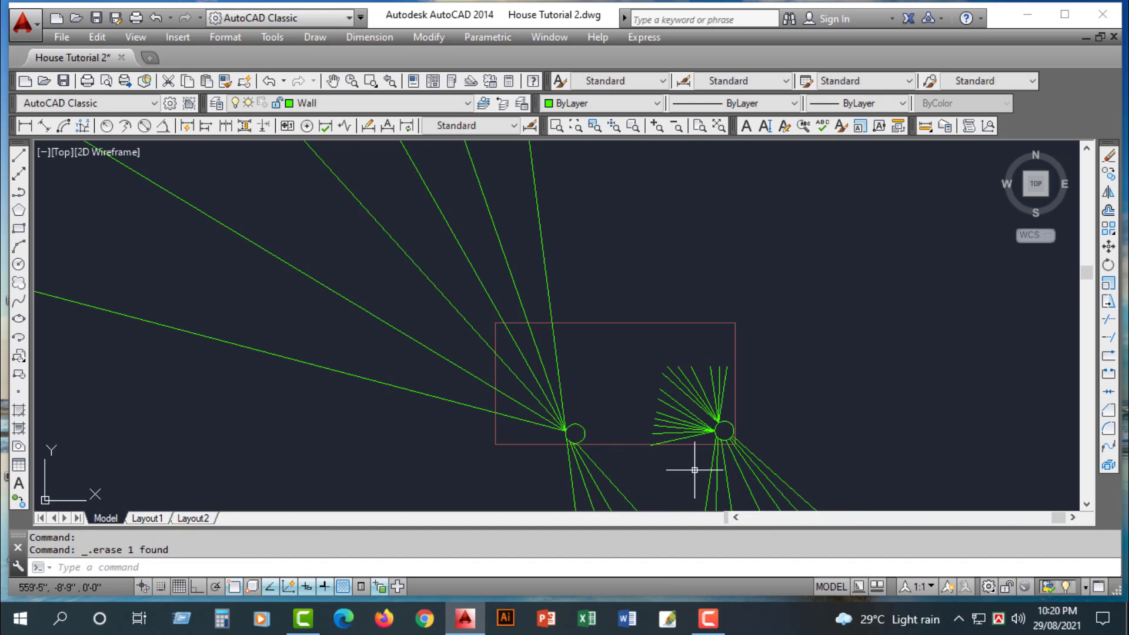
- Erase the remaining leftover lines below the right circle and below the left circle
left_click(794, 473)
left_click(687, 507)
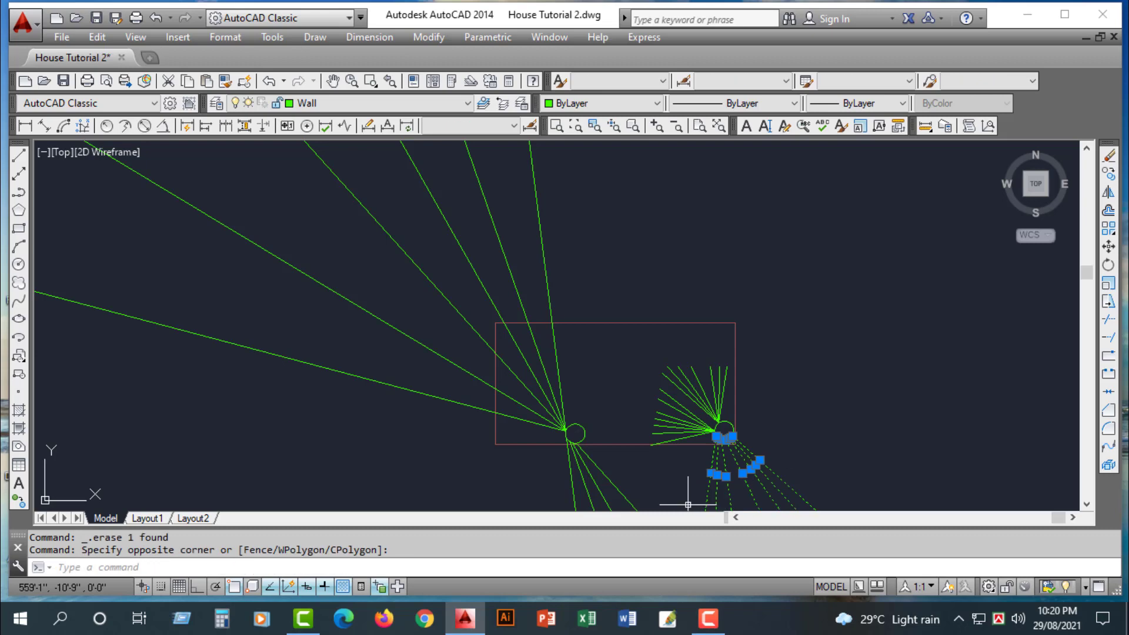
key("Delete")
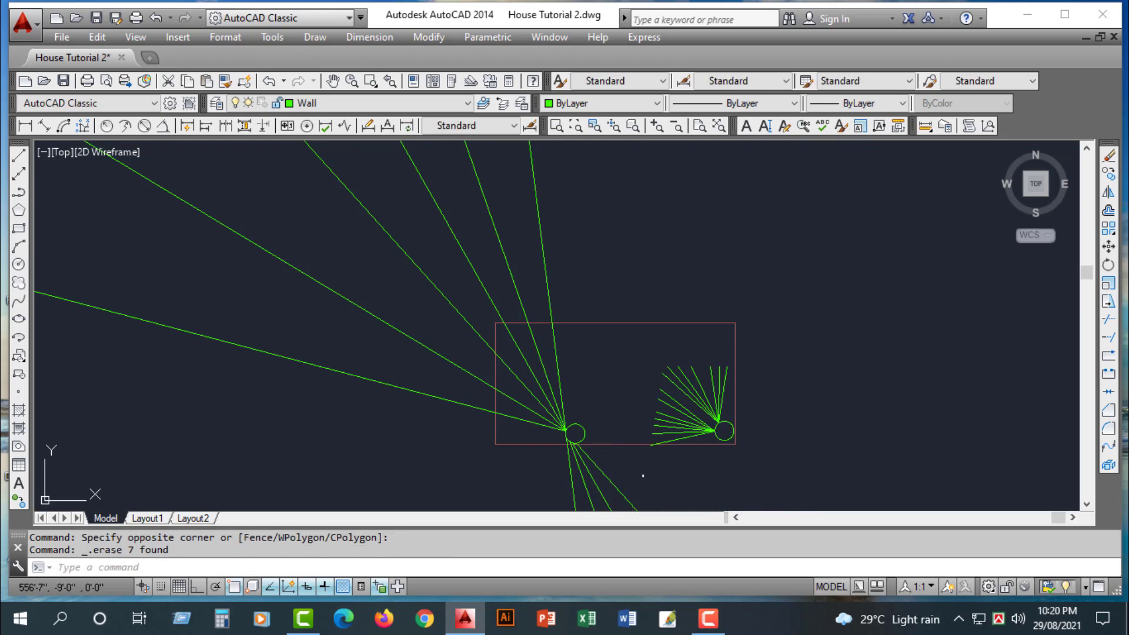
left_click(642, 475)
left_click(522, 455)
key("Delete")
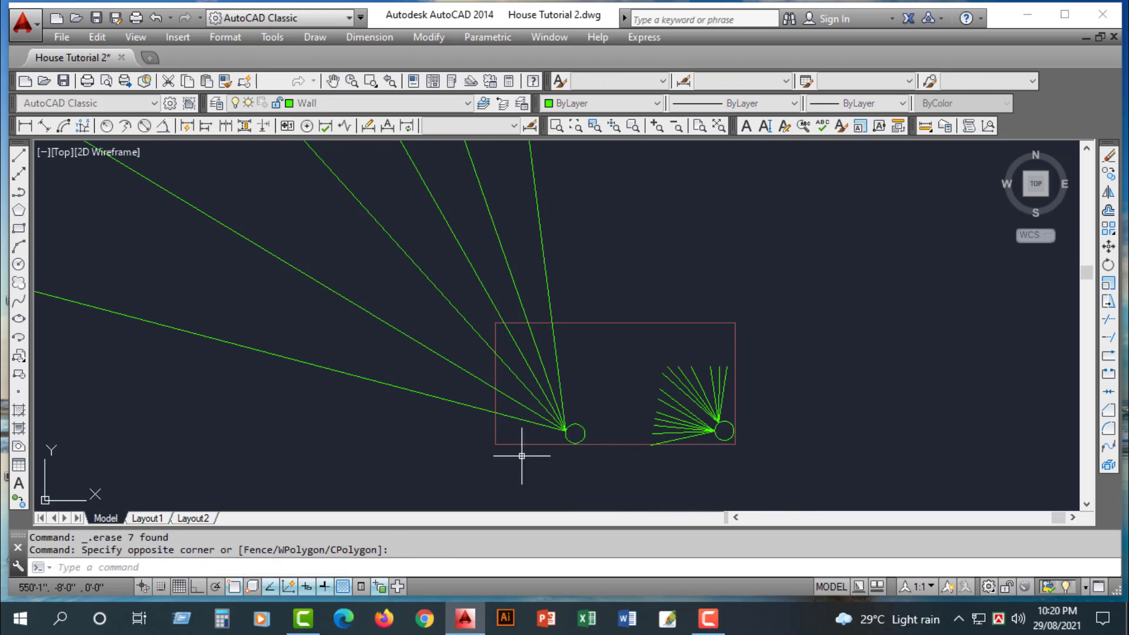
- Draw a slanted line rising to the right across the left circle's fan as a cutting edge inside the rectangle
scroll(563, 382, "up", 4)
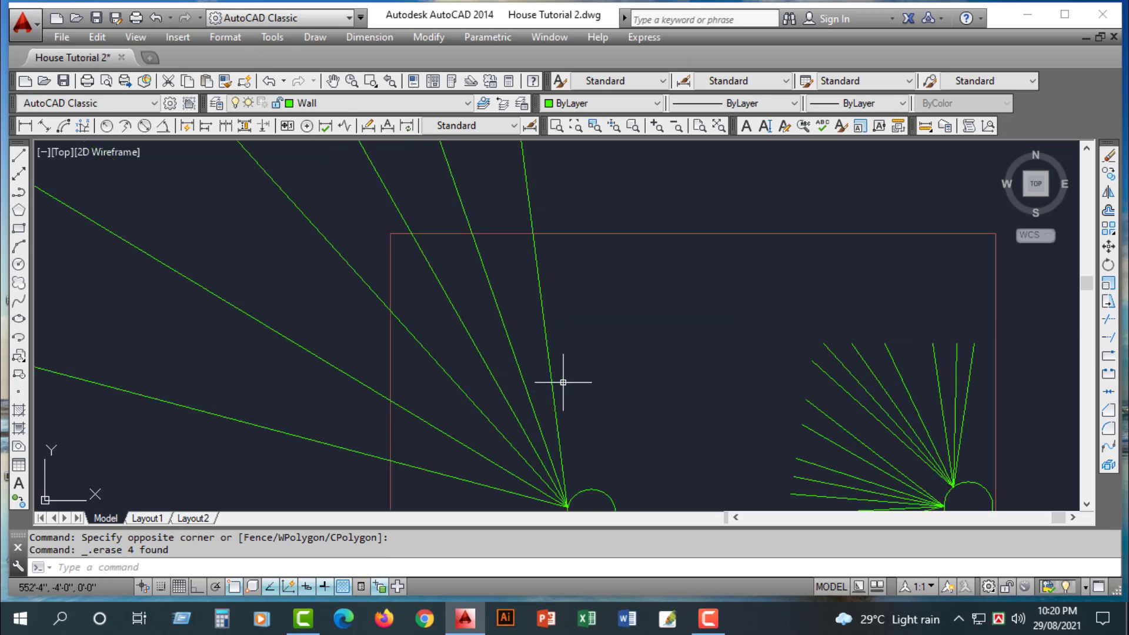
left_click(19, 156)
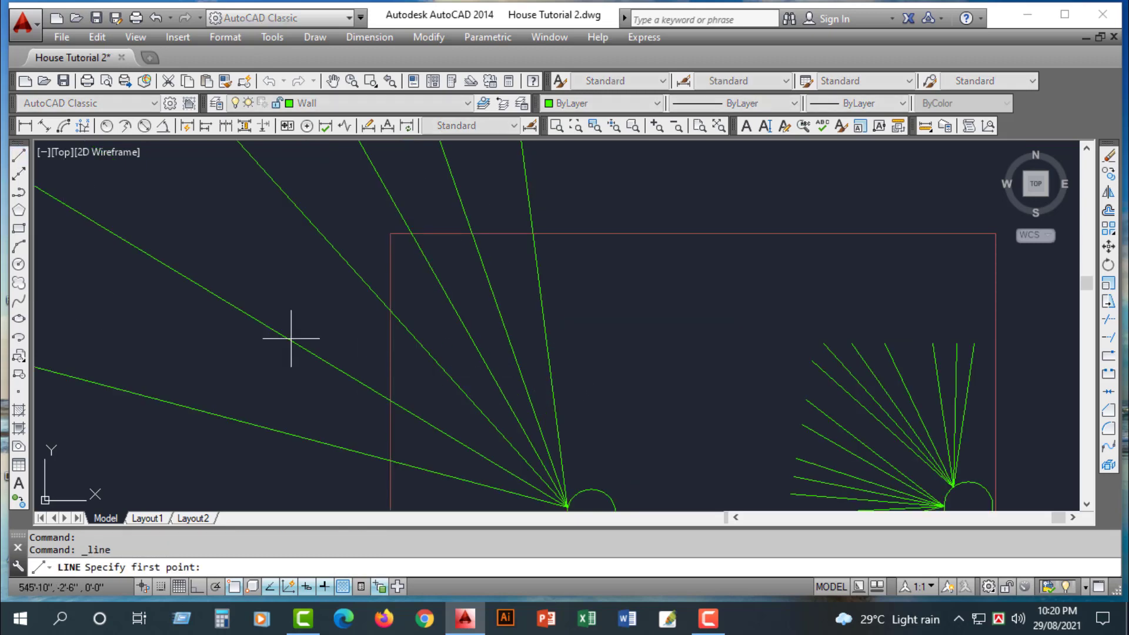
left_click(424, 482)
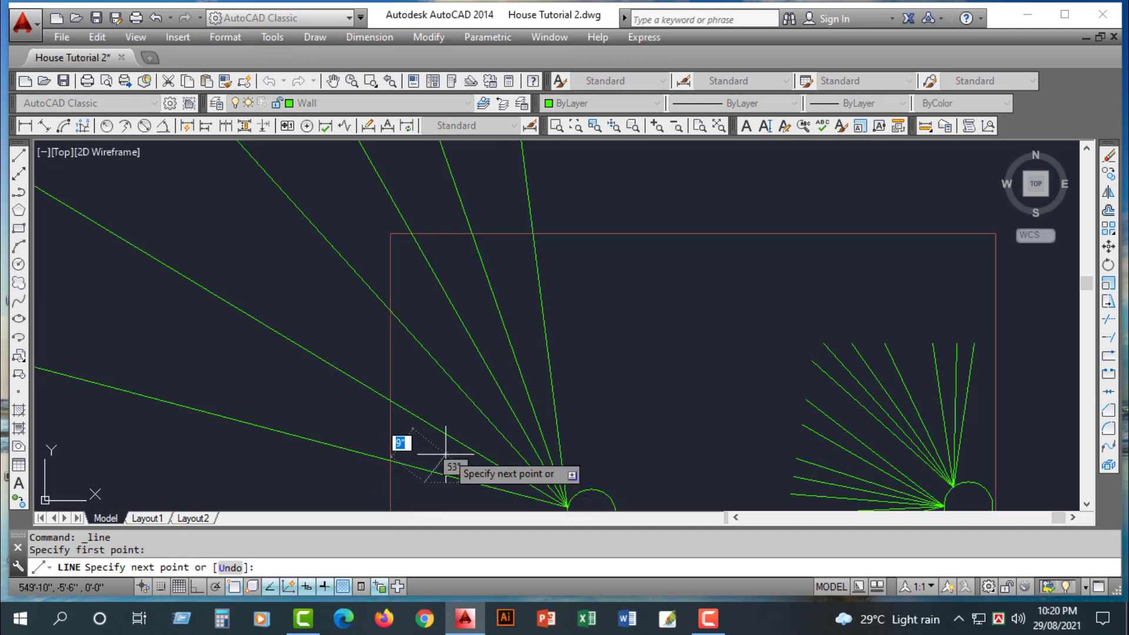
left_click(562, 361)
key("Escape")
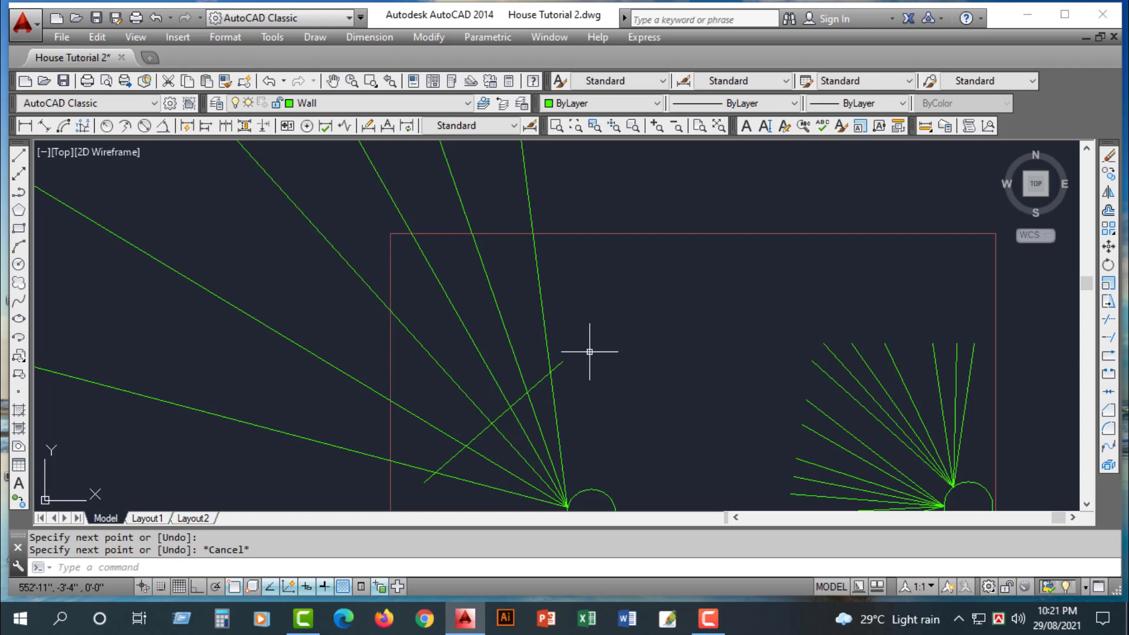
- Trim the upper five lines of the left circle's fan between the slanted cutting line and the rectangle's edges
type("te cor")
key("Return")
key("Return")
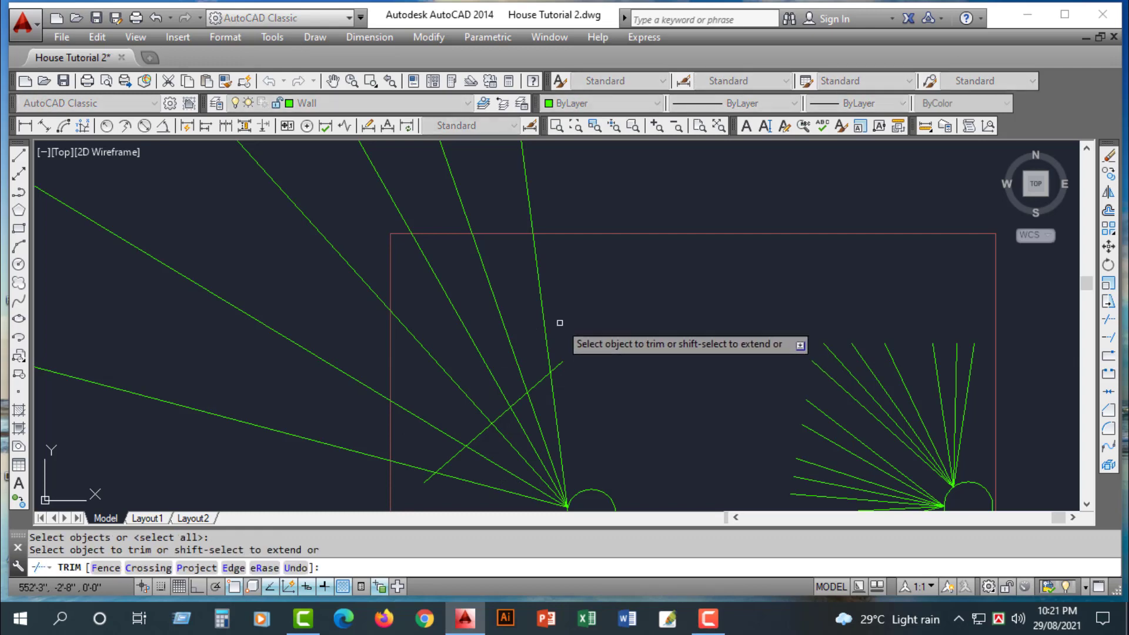
left_click(556, 317)
left_click(529, 367)
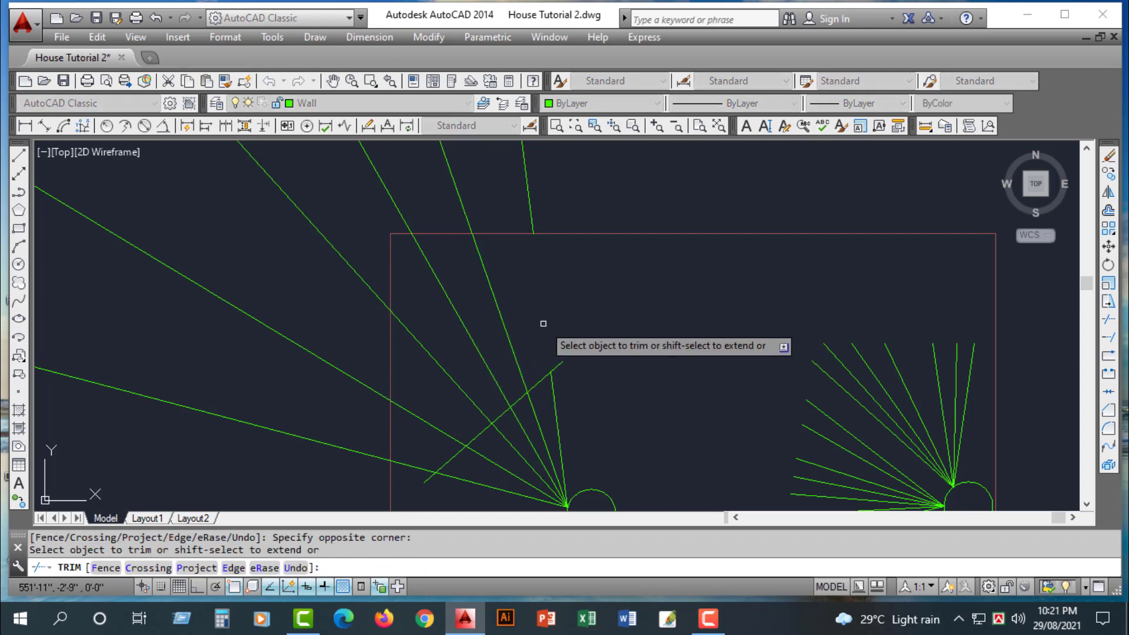
left_click(535, 324)
left_click(479, 361)
left_click(457, 367)
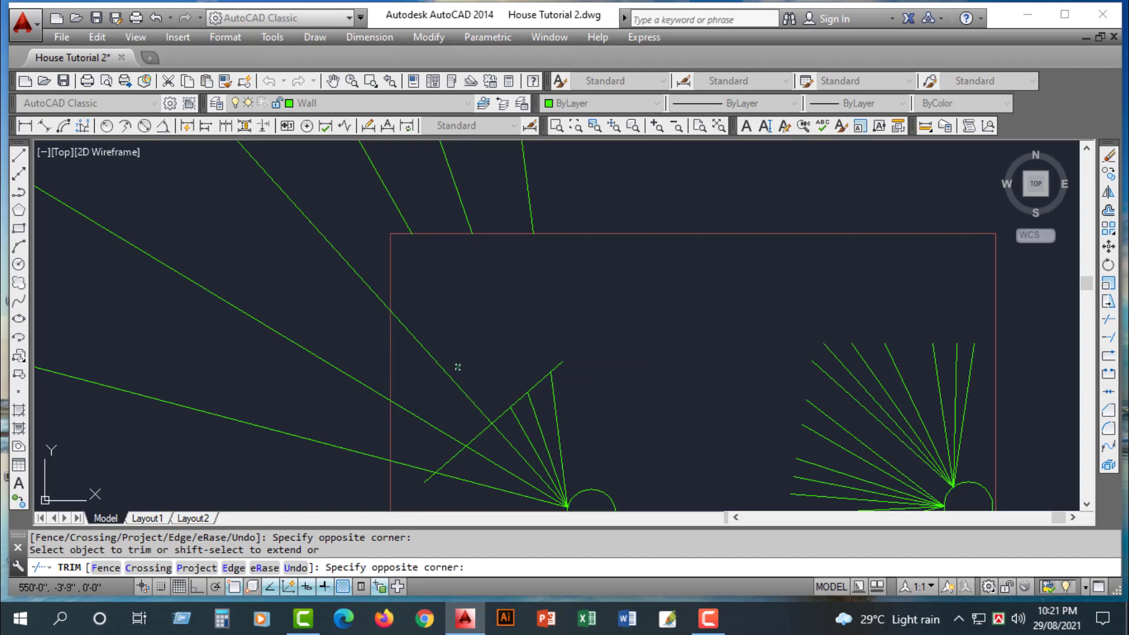
left_click(419, 435)
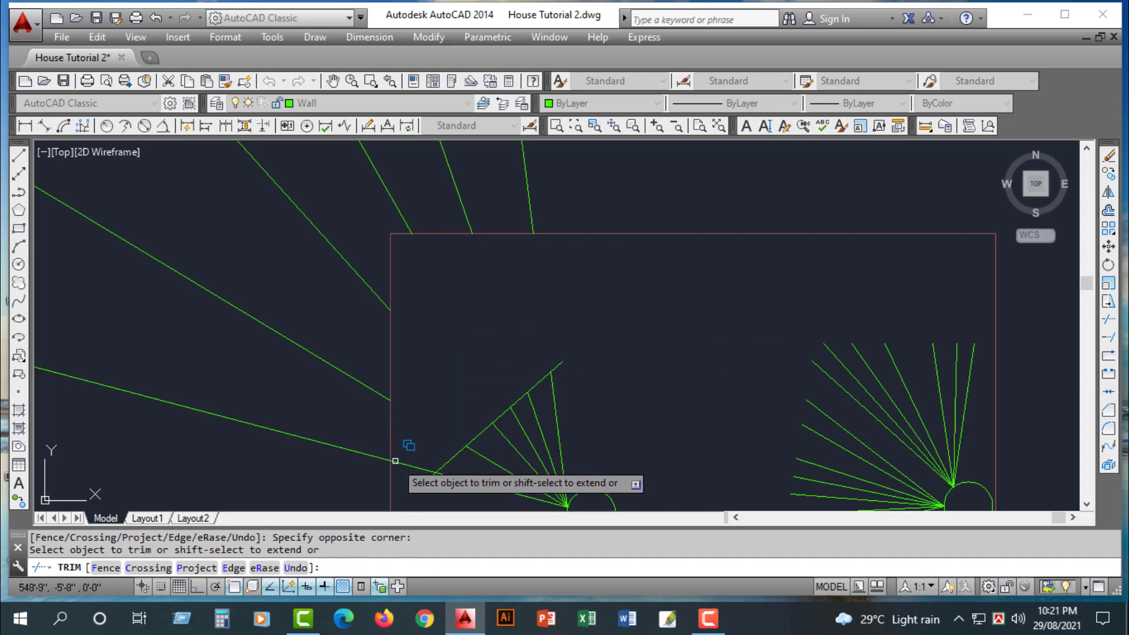
- Try to trim the lowest line of the left circle's fan between the slanted cutting line and the rectangle's left edge
left_click(398, 461)
left_click(405, 458)
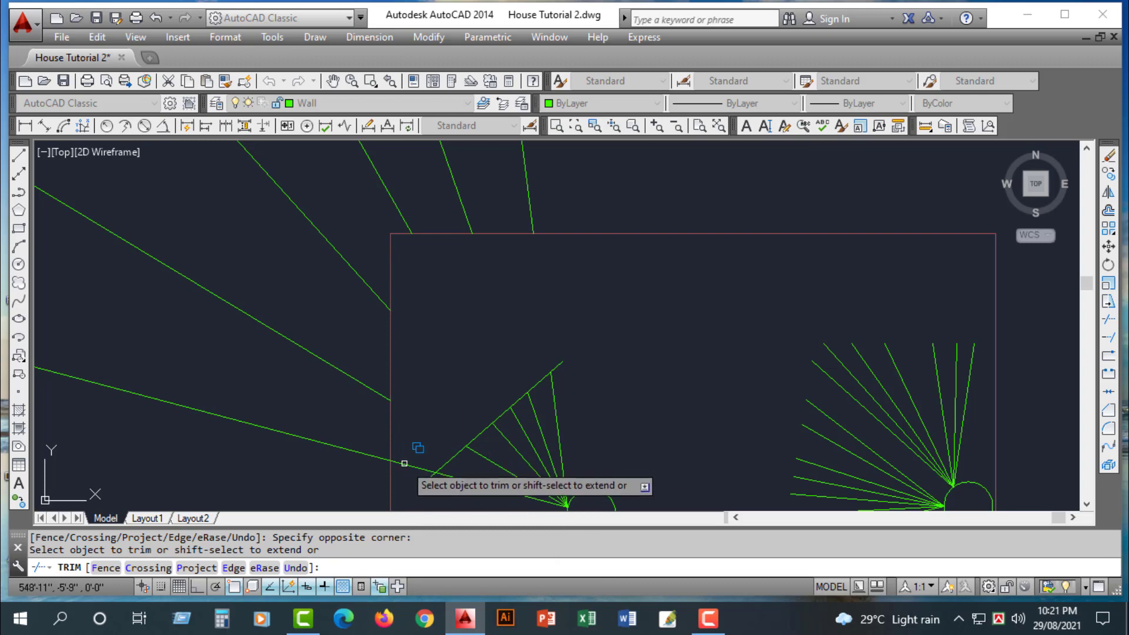
left_click(410, 461)
key("Escape")
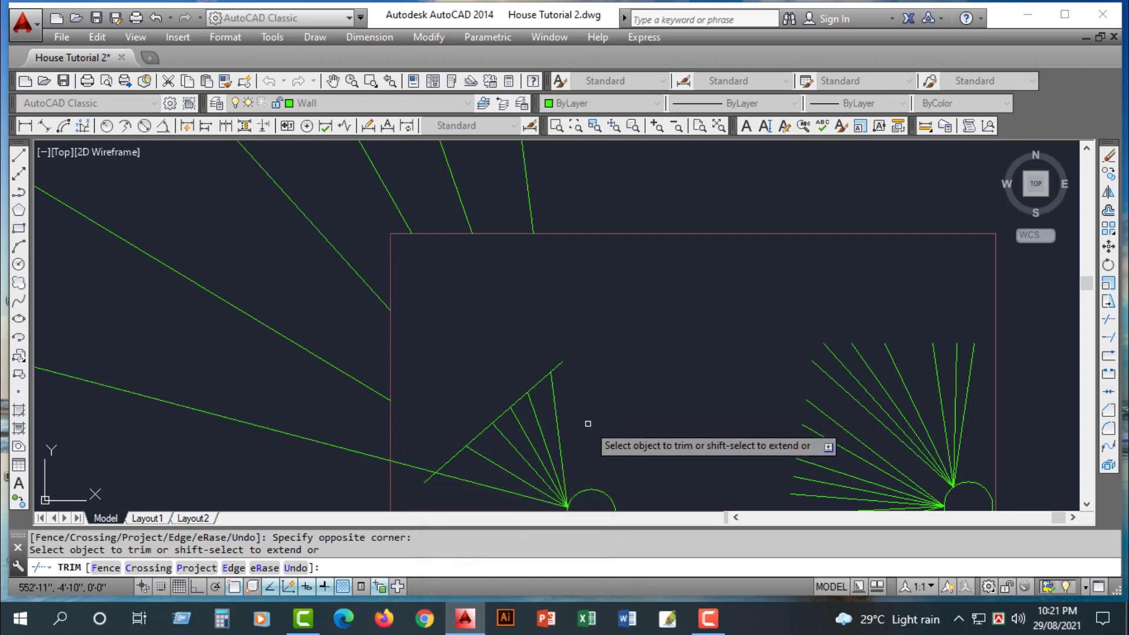
key("Escape")
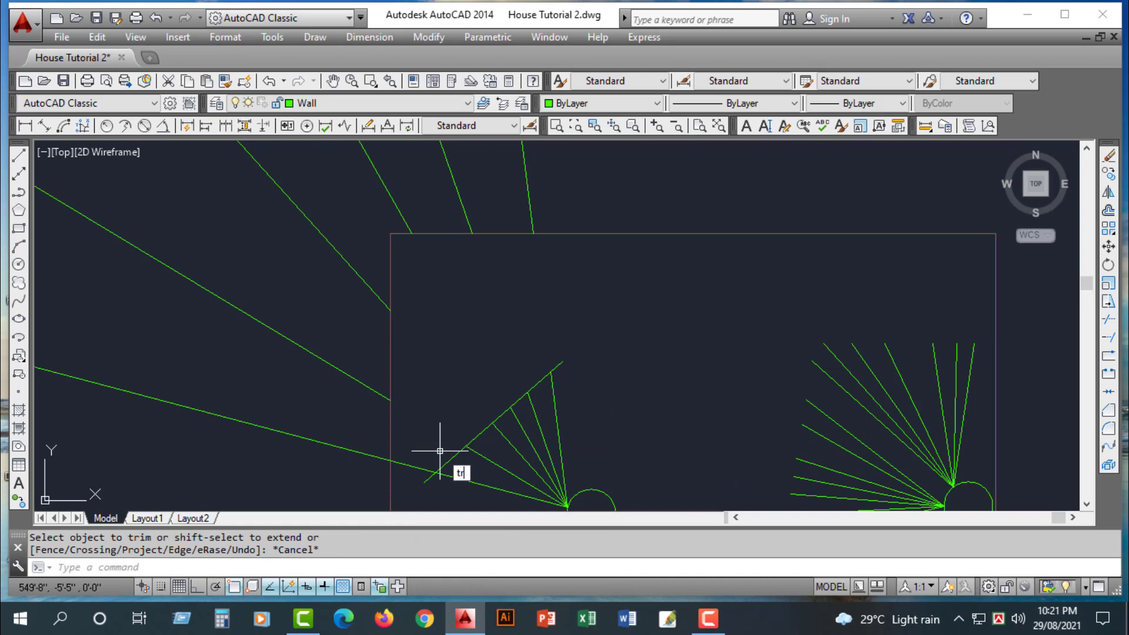
type("tr")
key("Return")
key("Return")
left_click(397, 461)
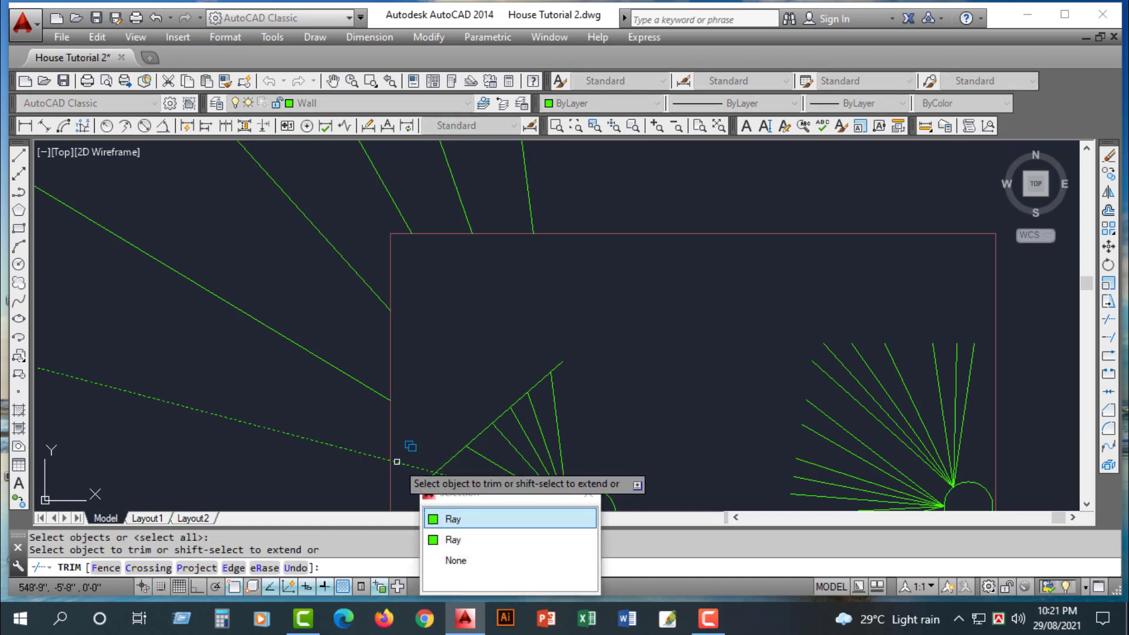
key("Escape")
left_click(348, 450)
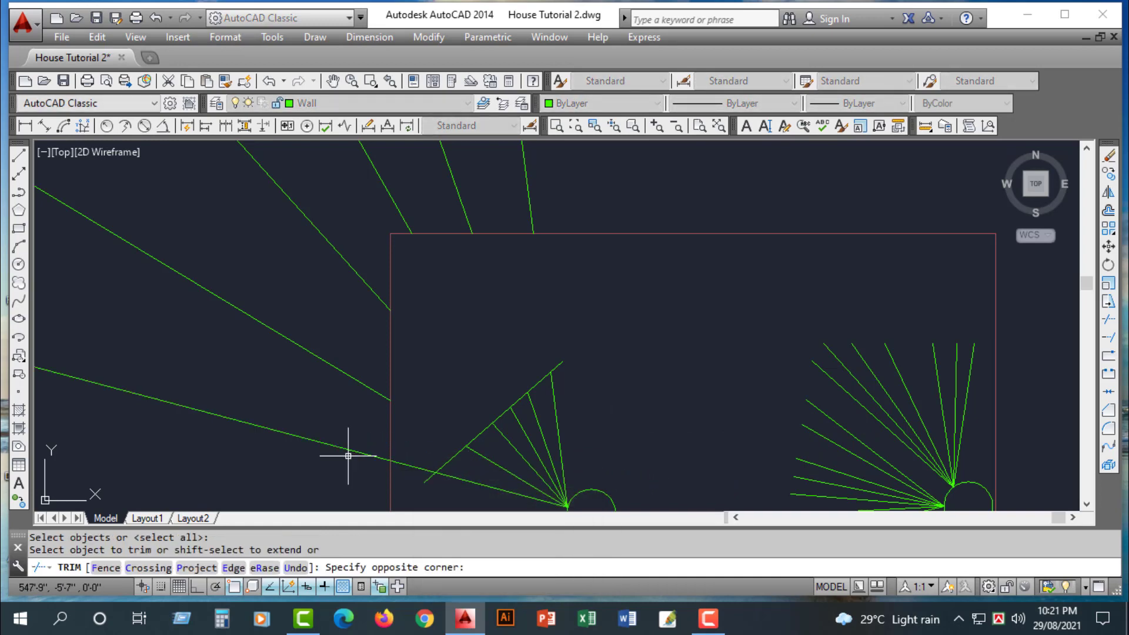
key("Escape")
left_click(350, 452)
key("Escape")
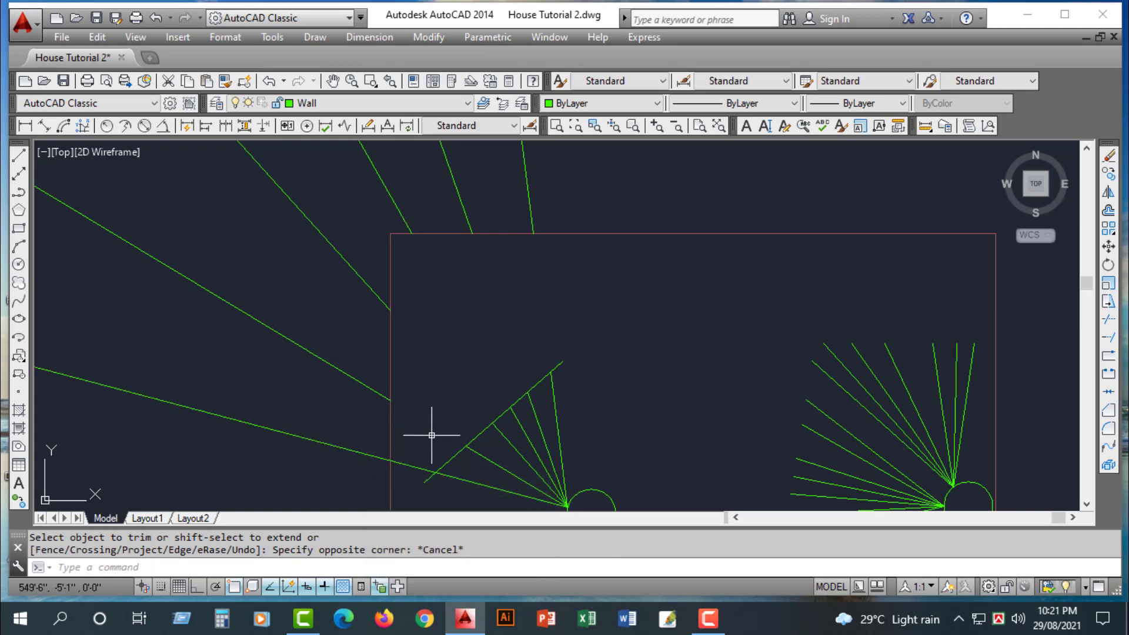
key("Escape")
key("Escape")
- Trim the lowest line of the left circle's fan between the slanted cutting line and the rectangle's left edge
type("tr")
key("Return")
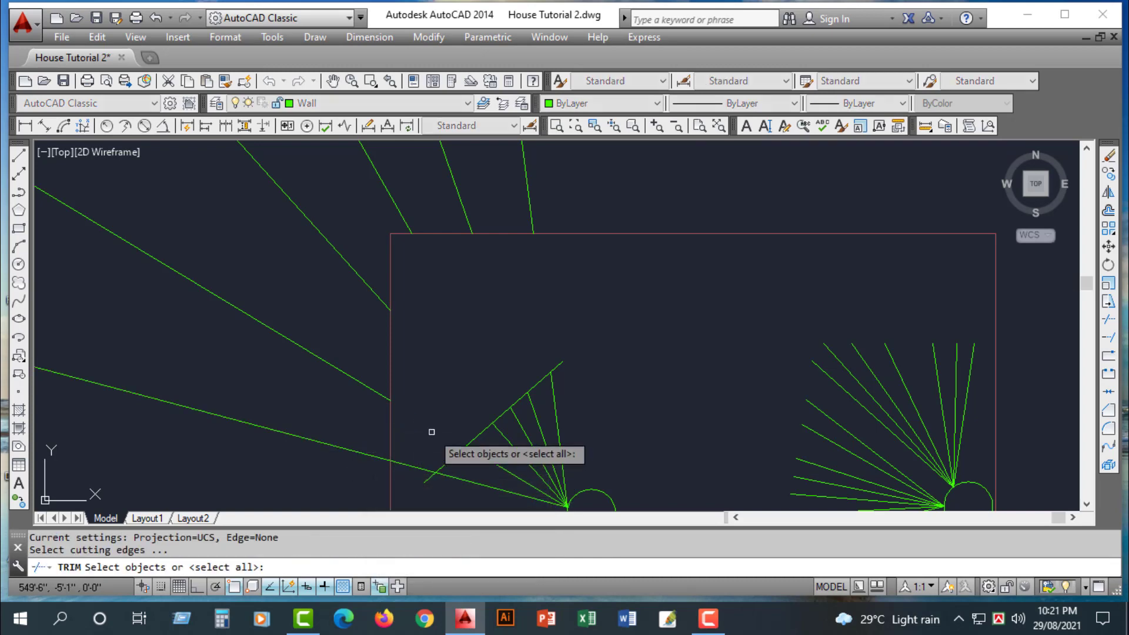
key("Return")
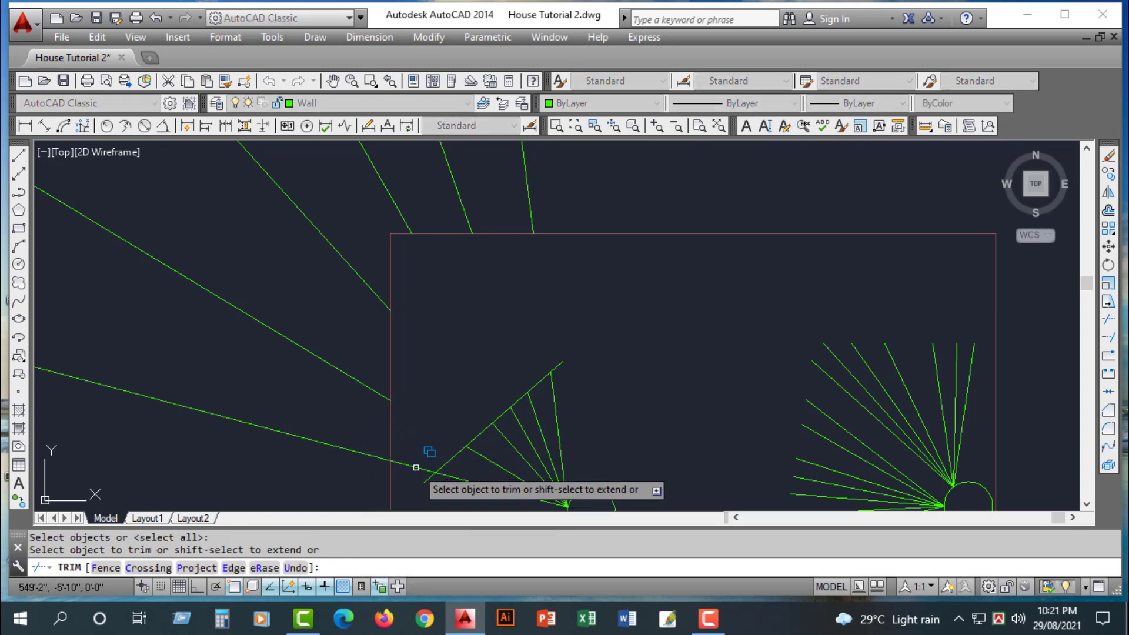
left_click(415, 468)
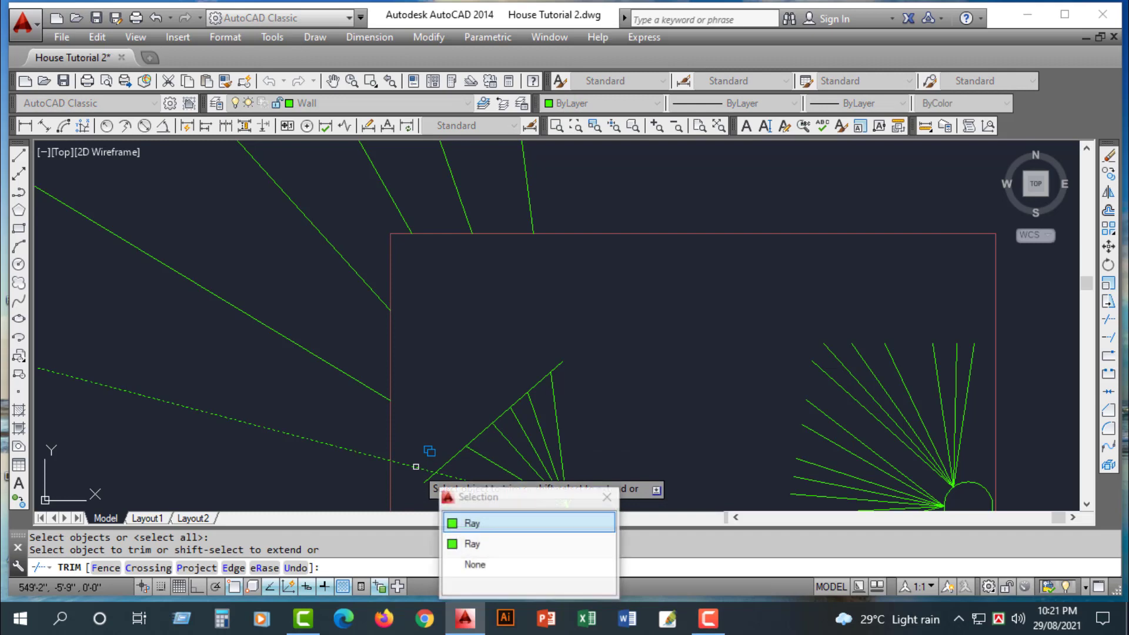
left_click(472, 523)
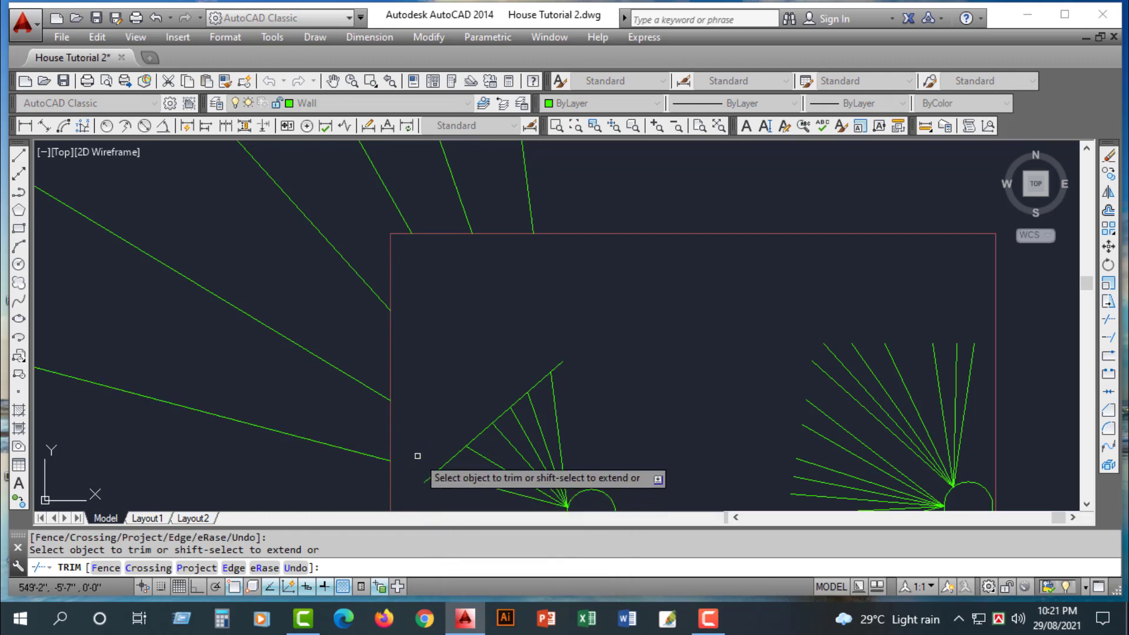
key("Escape")
- Erase the leftover lines outside the rectangle's left and top edges, and the slanted cutting line across the left circle's fan
left_click(355, 466)
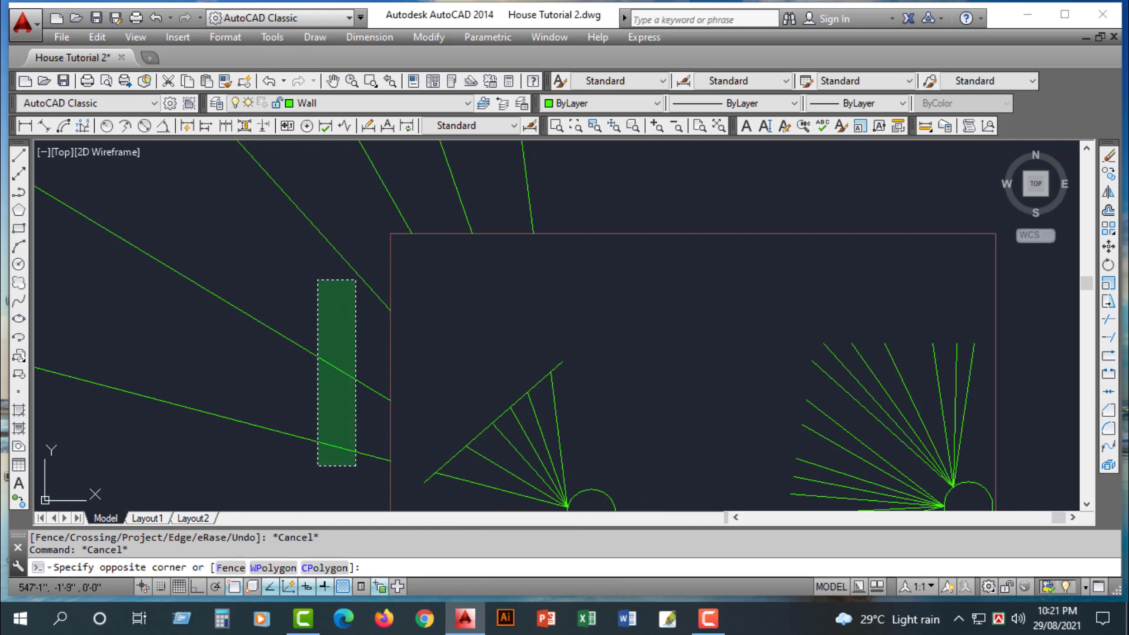
left_click(296, 272)
key("Delete")
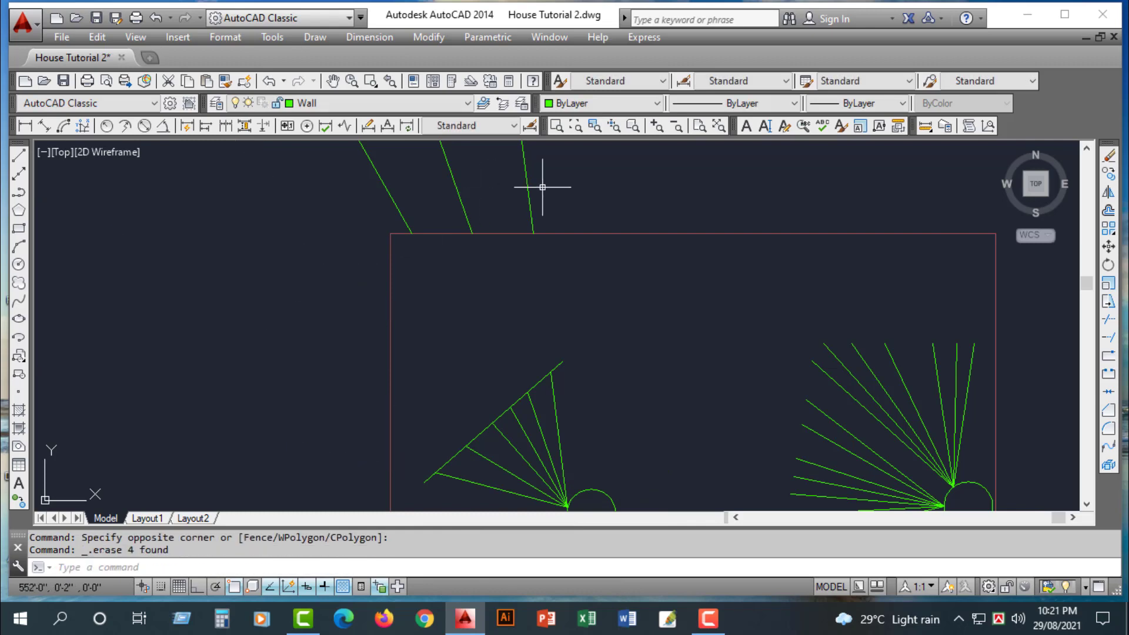
left_click(559, 186)
left_click(323, 212)
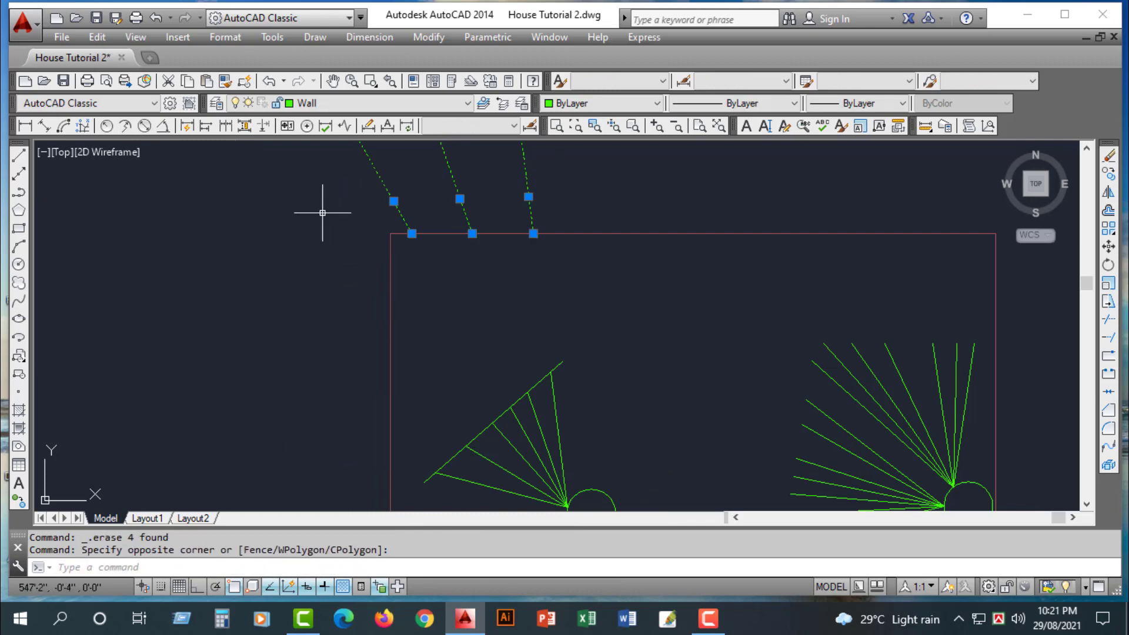
key("Delete")
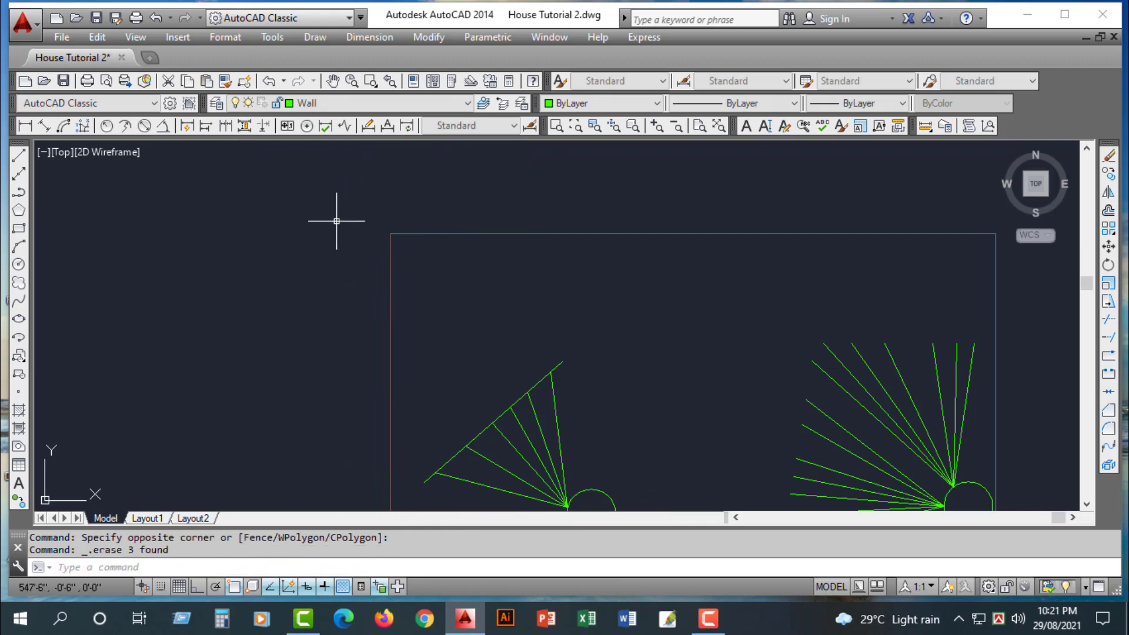
left_click(538, 383)
key("Delete")
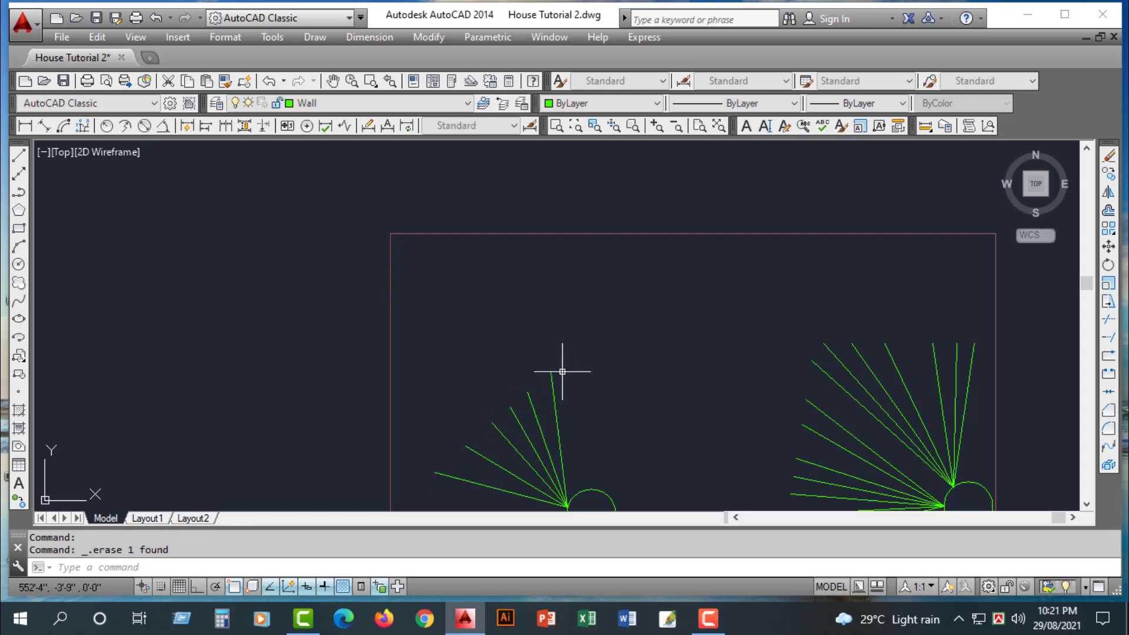
- Draw a fan of construction lines through the left circle's top point, spread from nearly vertical to nearly horizontal toward the right circle
scroll(579, 373, "down", 4)
scroll(637, 433, "up", 4)
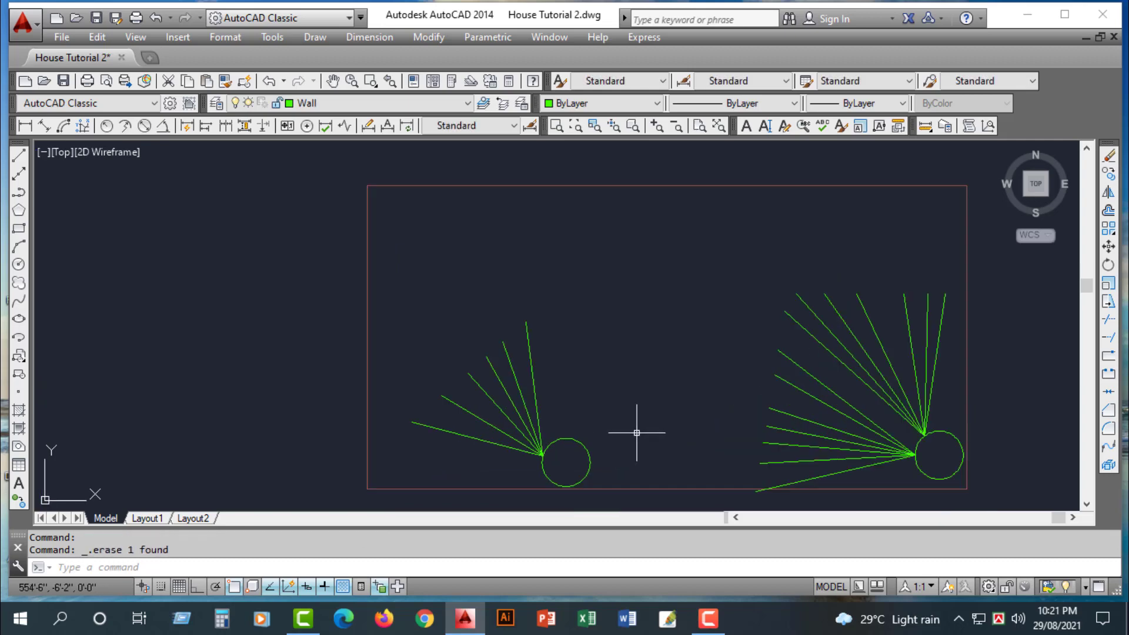
left_click(20, 174)
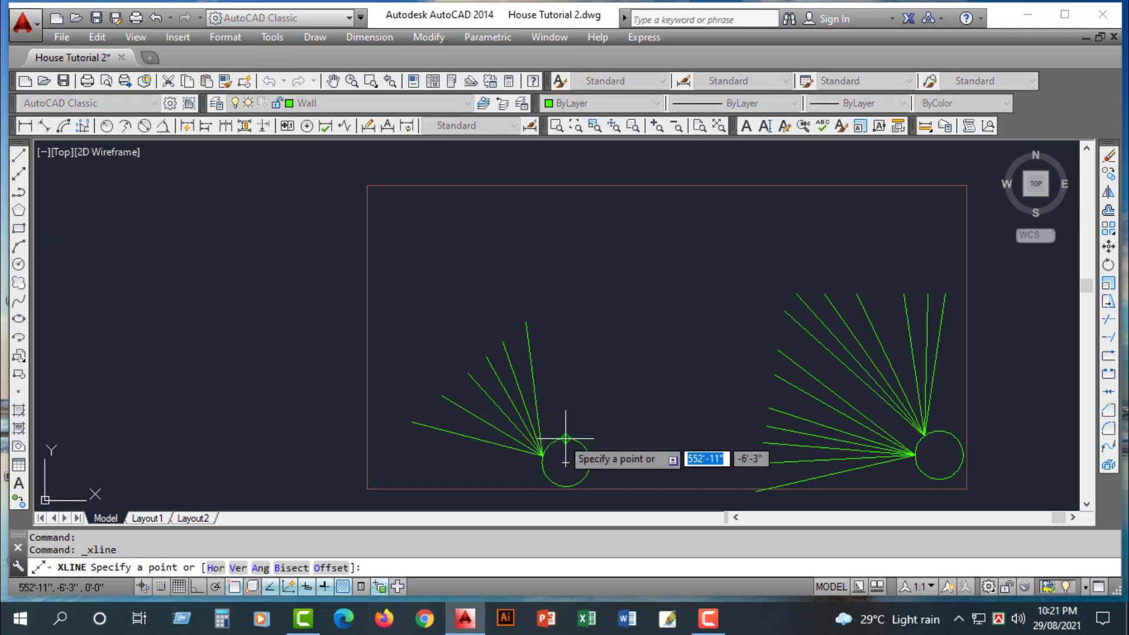
left_click(574, 441)
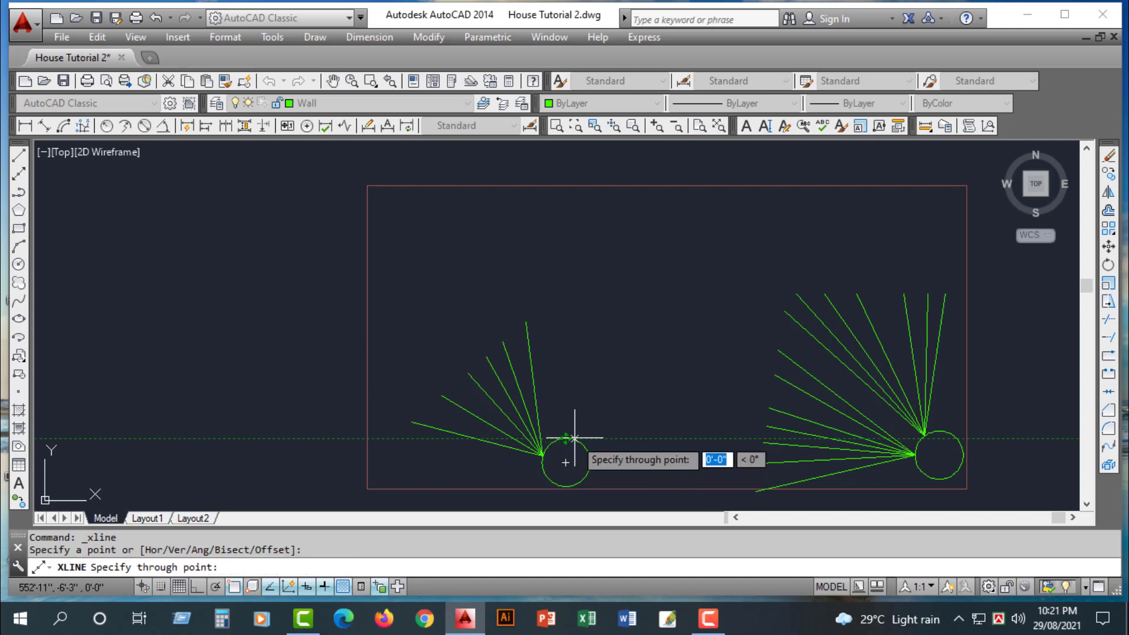
left_click(594, 393)
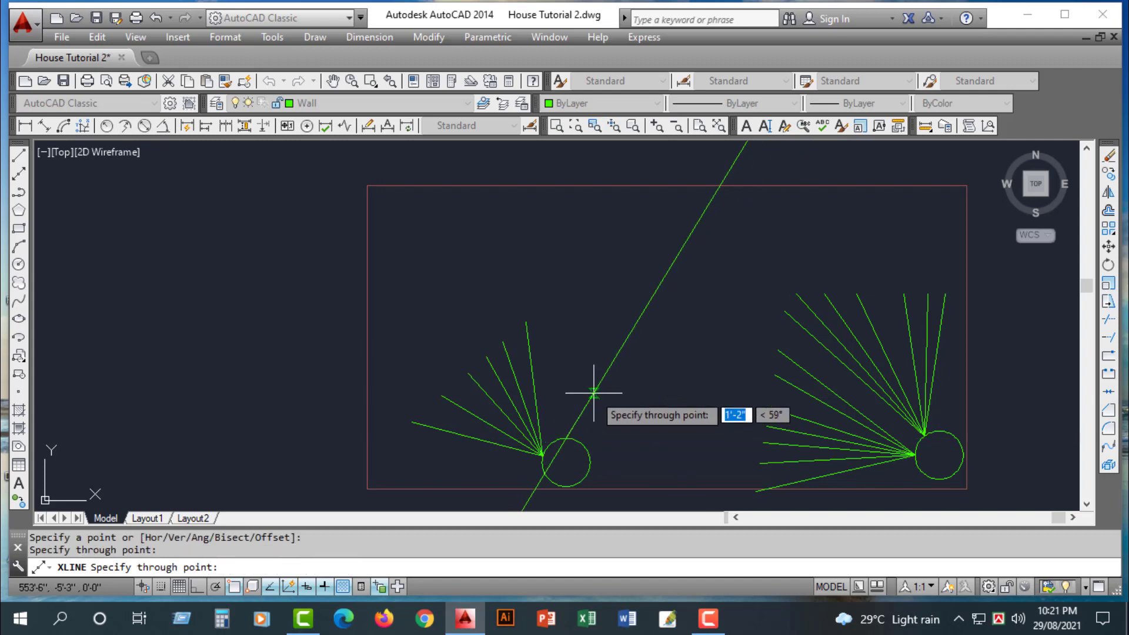
left_click(593, 371)
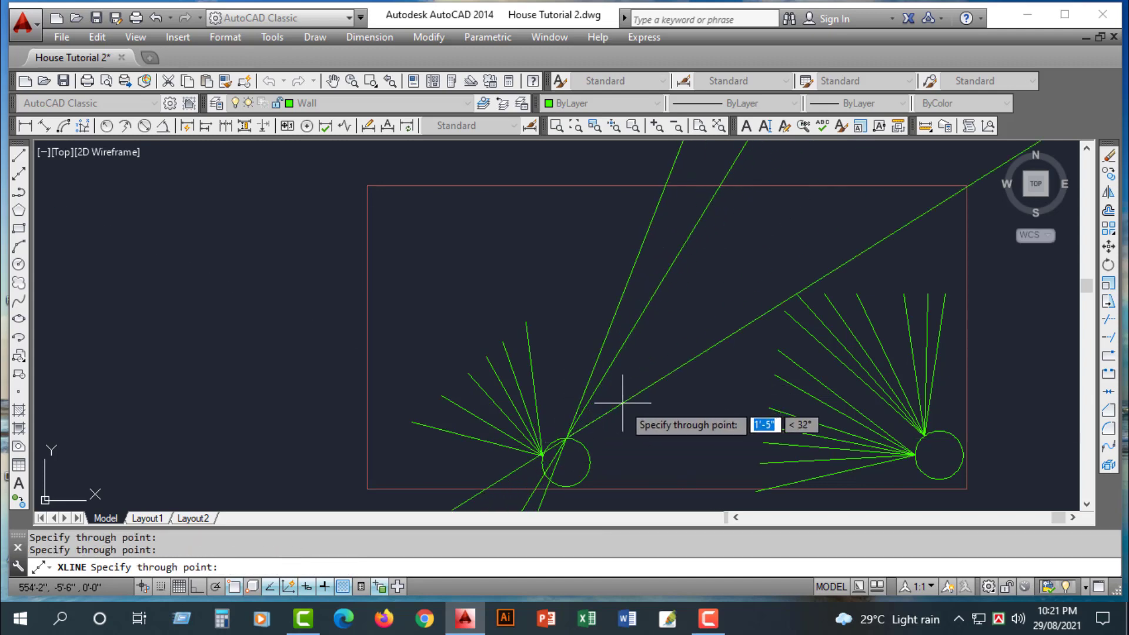
left_click(623, 403)
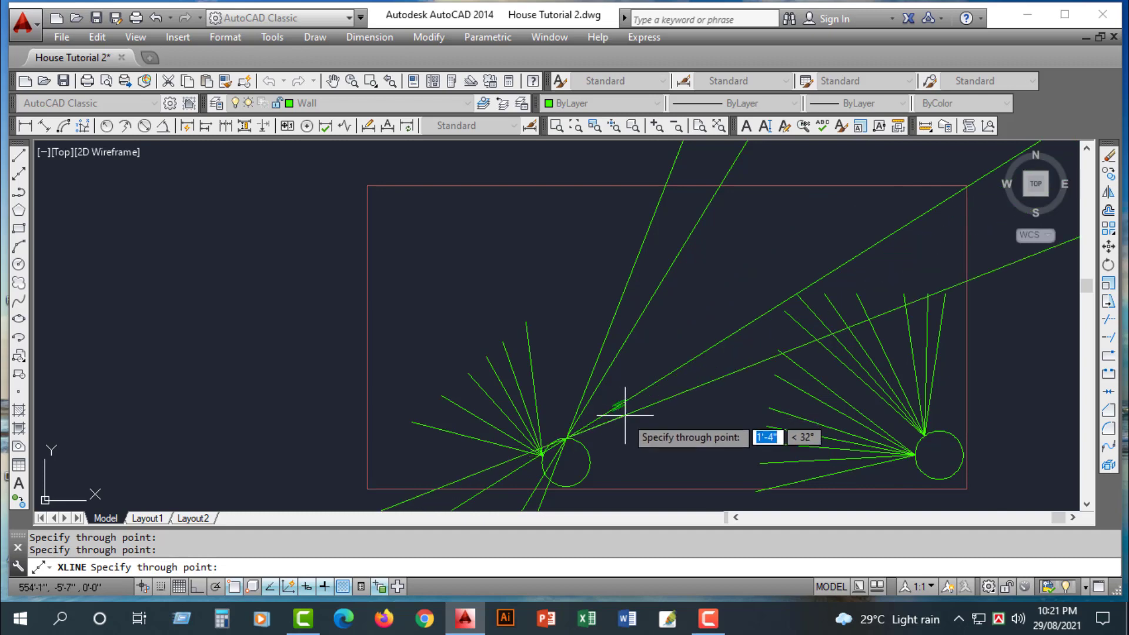
left_click(625, 414)
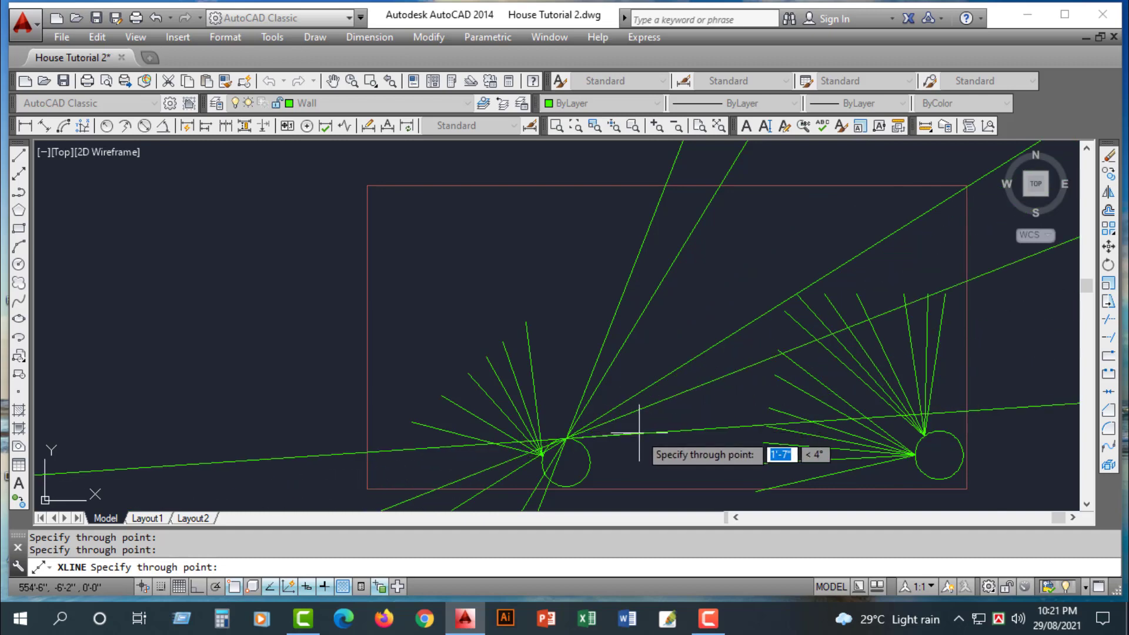
left_click(640, 422)
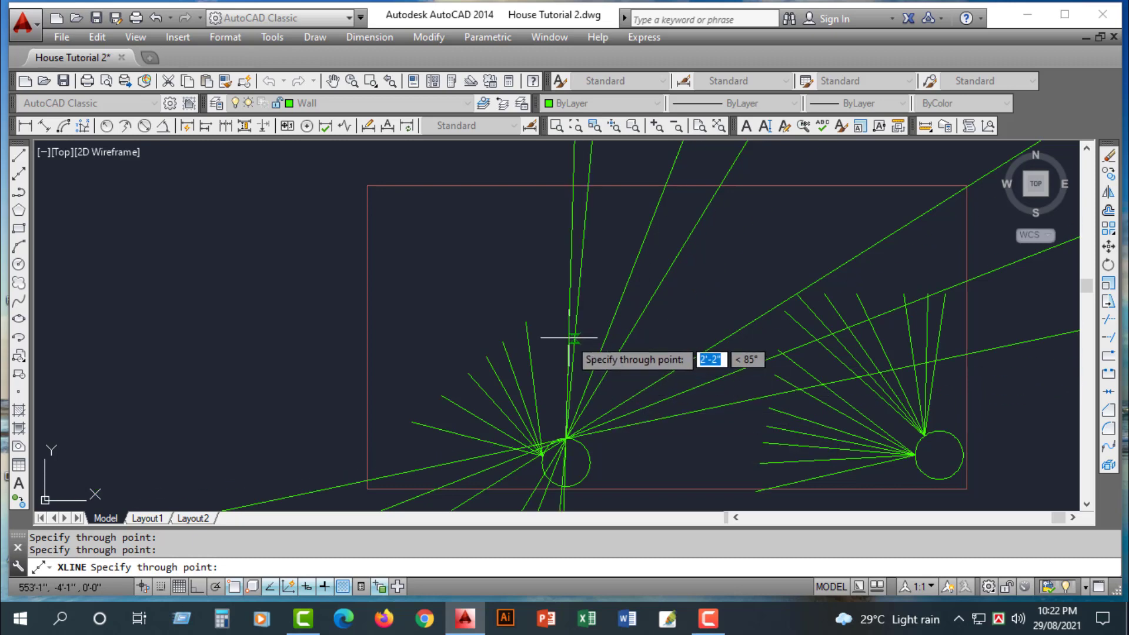
left_click(559, 337)
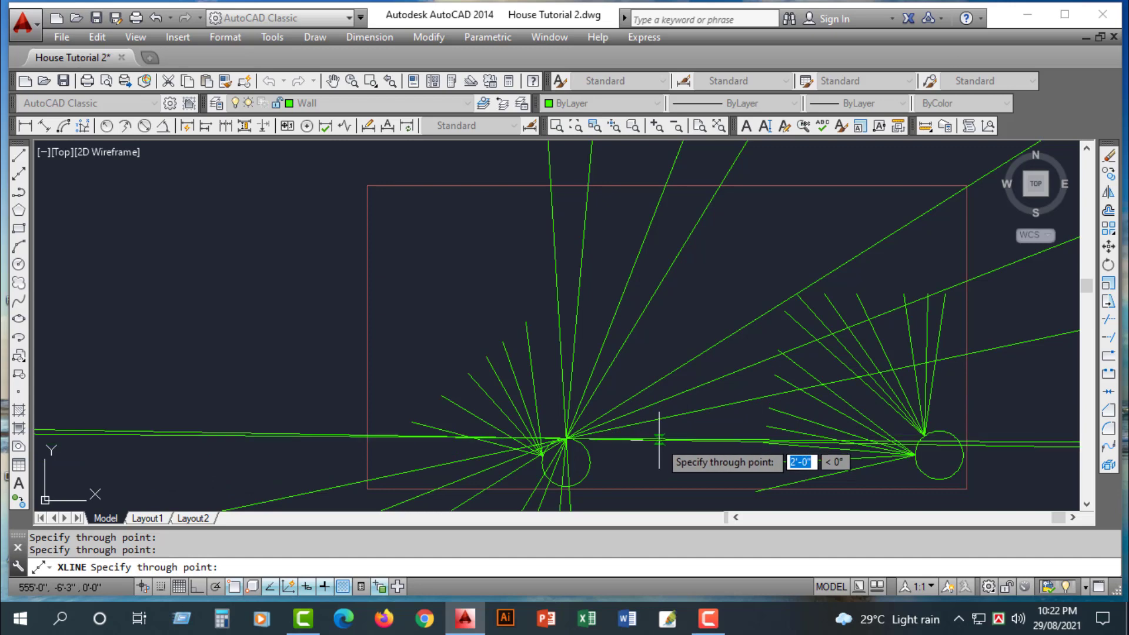
key("Escape")
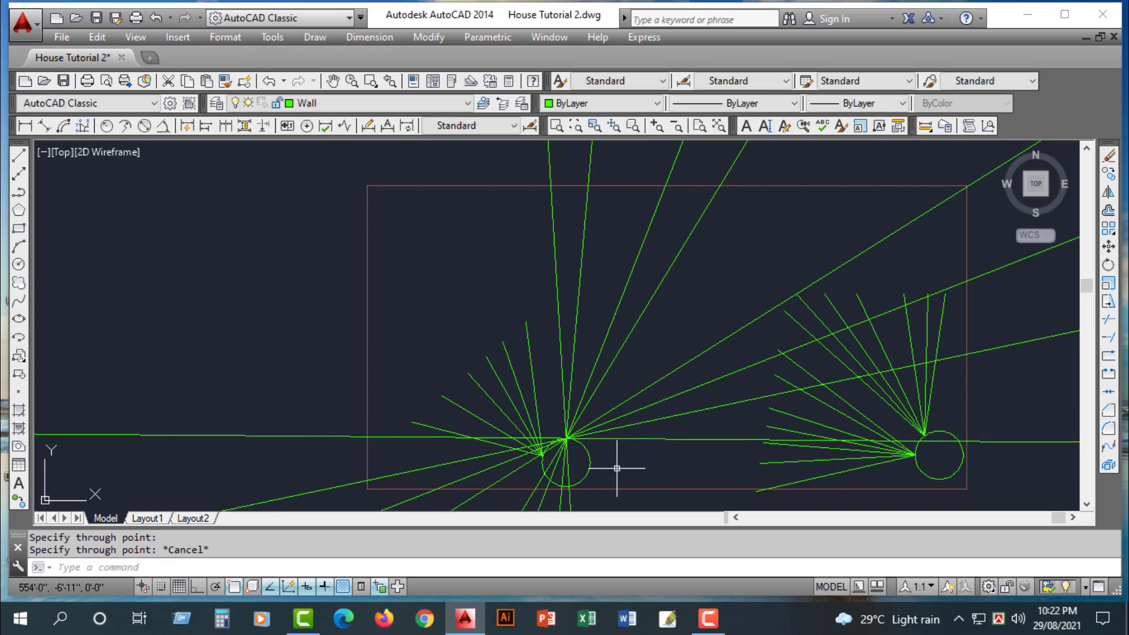
- Trim the parts of the new construction lines that run inside the left circle
scroll(588, 456, "down", 2)
scroll(606, 504, "down", 2)
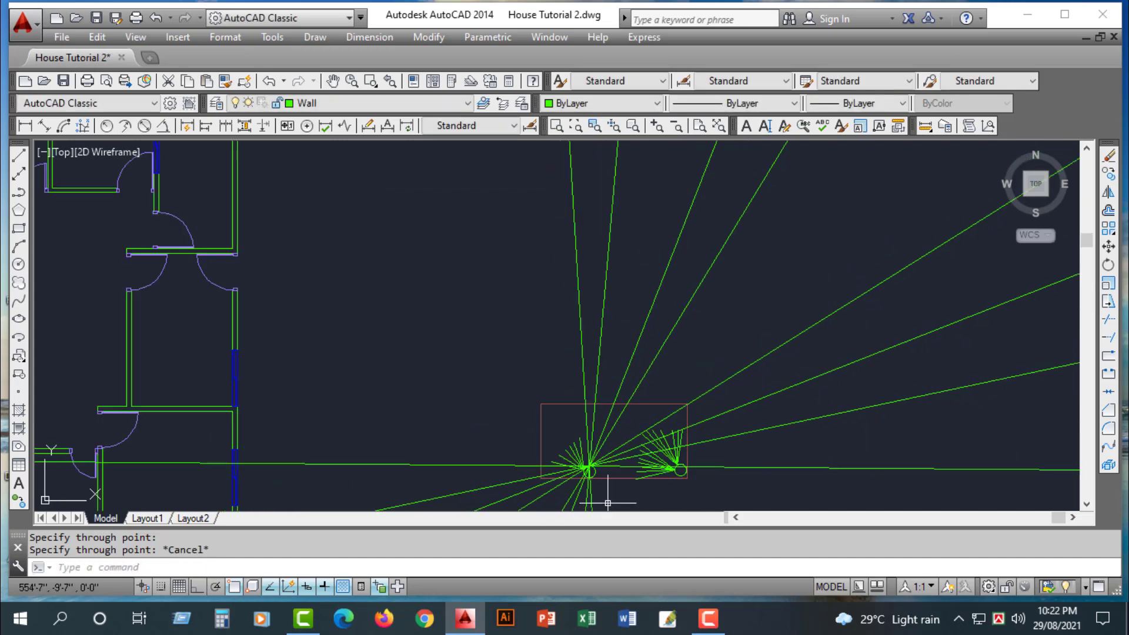
scroll(609, 494, "up", 4)
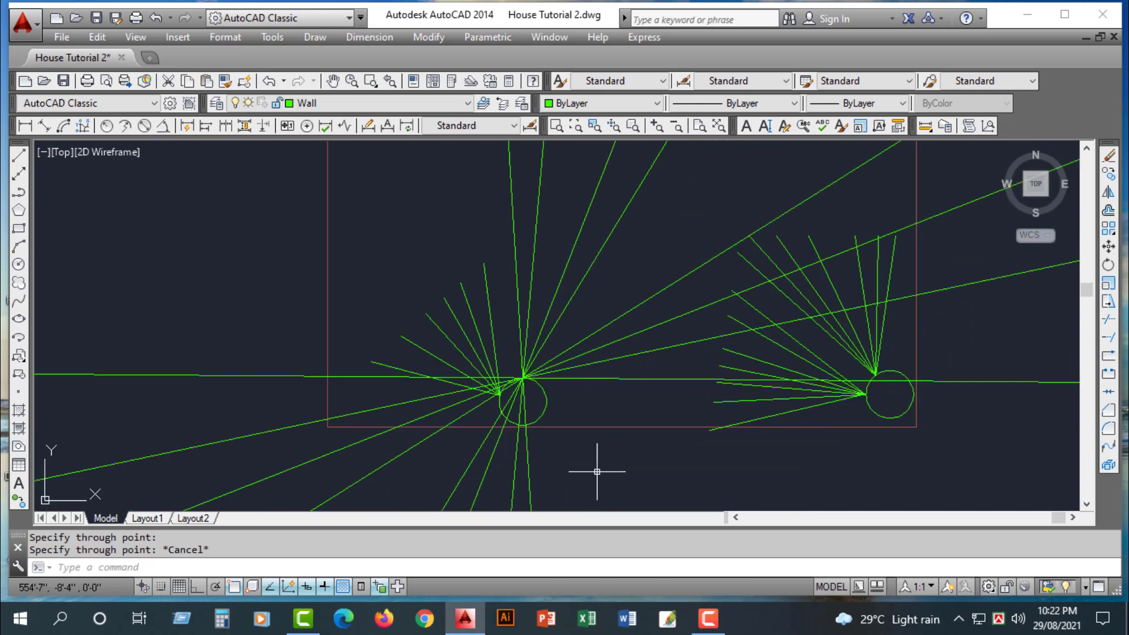
key("Return")
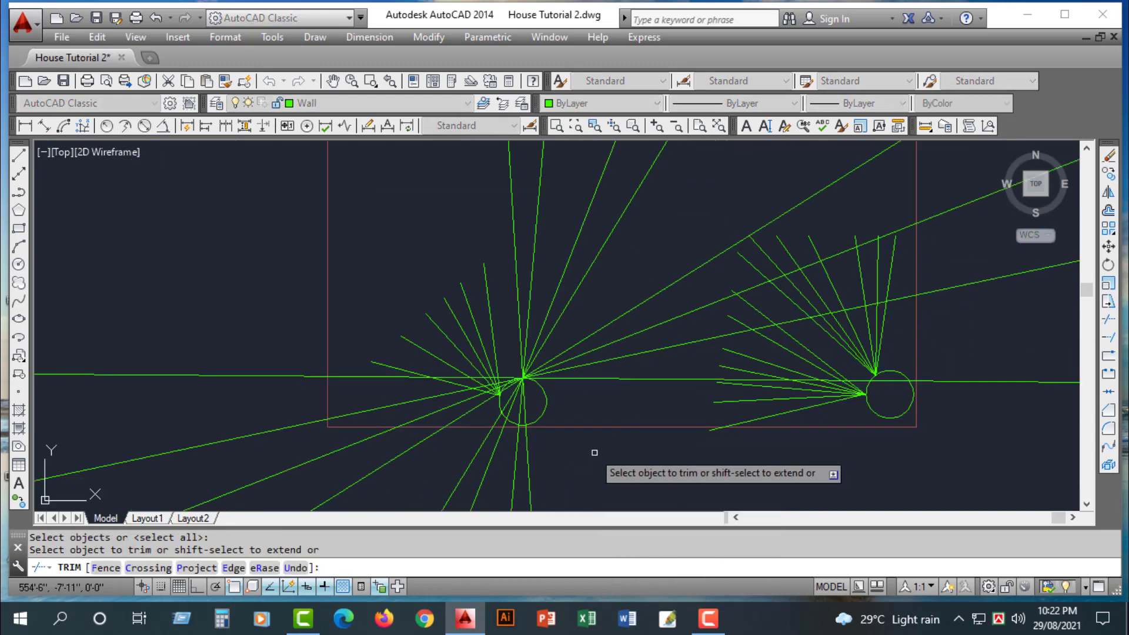
left_click(528, 403)
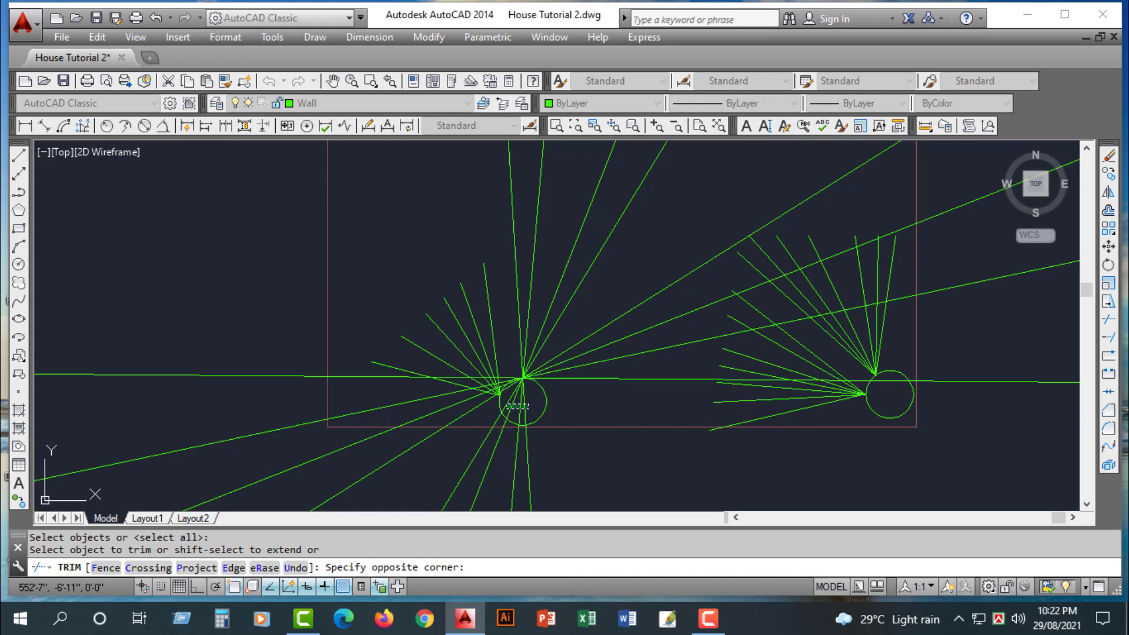
left_click(509, 404)
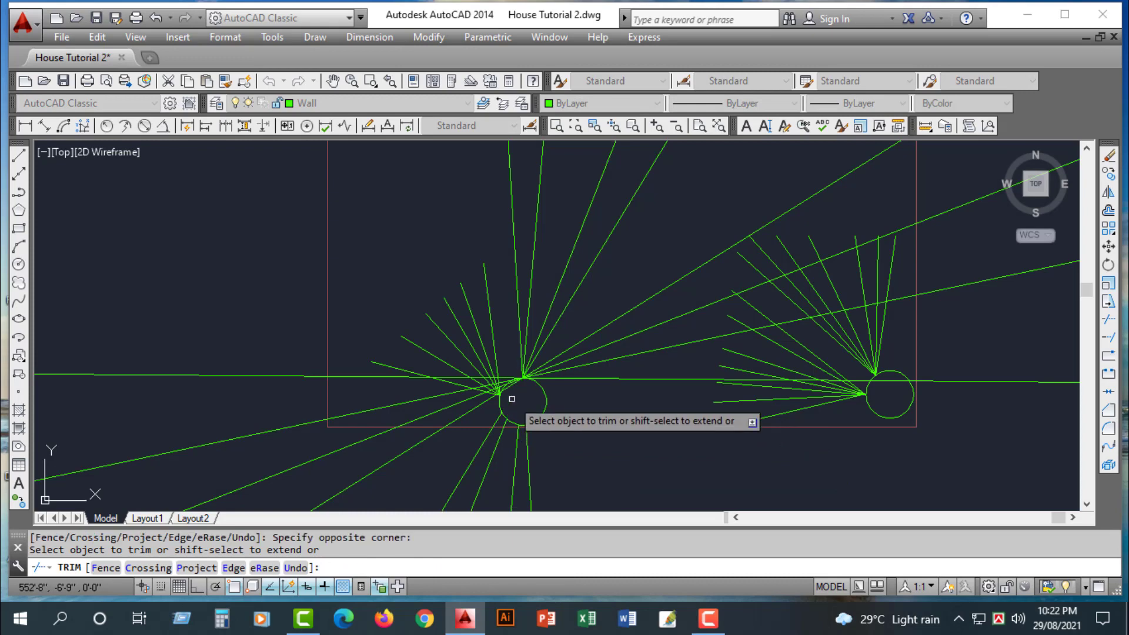
scroll(518, 387, "up", 4)
left_click(500, 330)
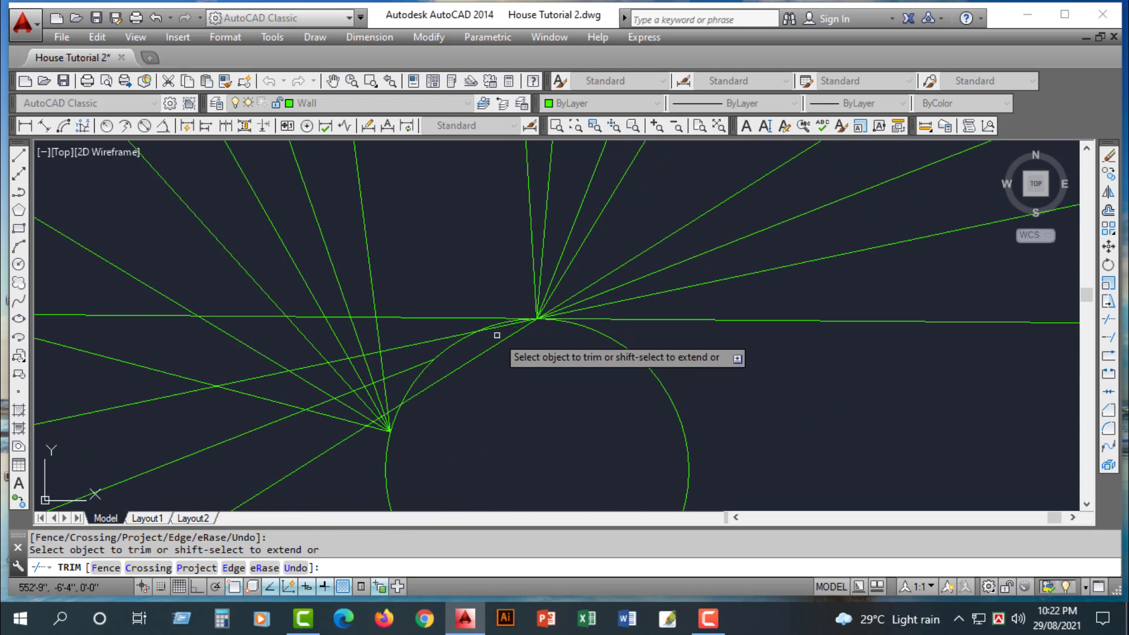
scroll(504, 329, "up", 3)
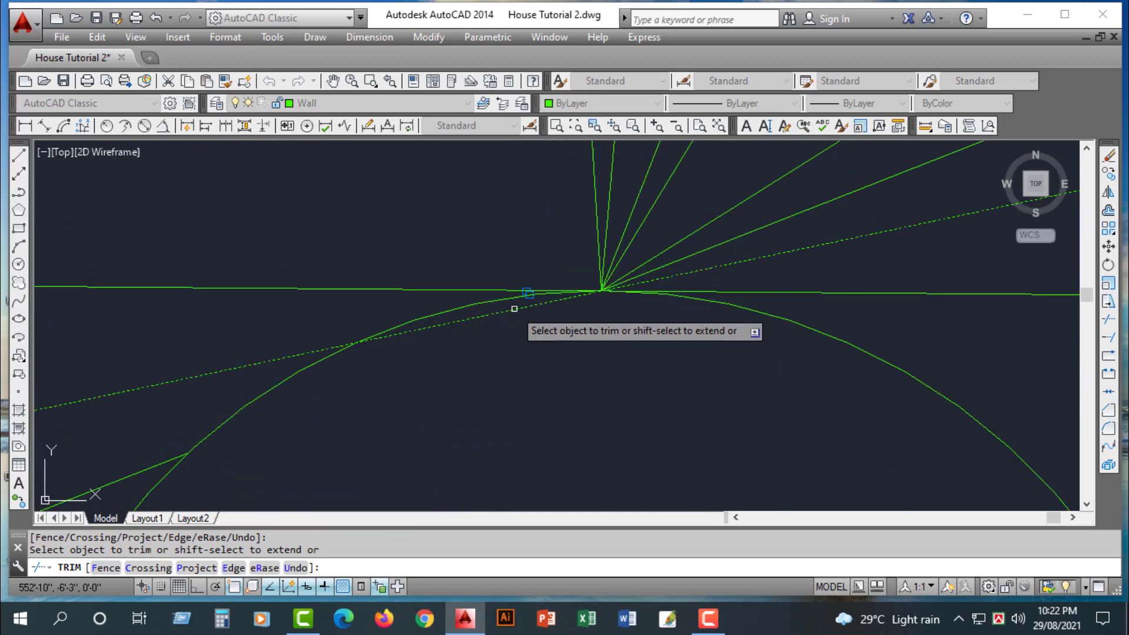
left_click(514, 309)
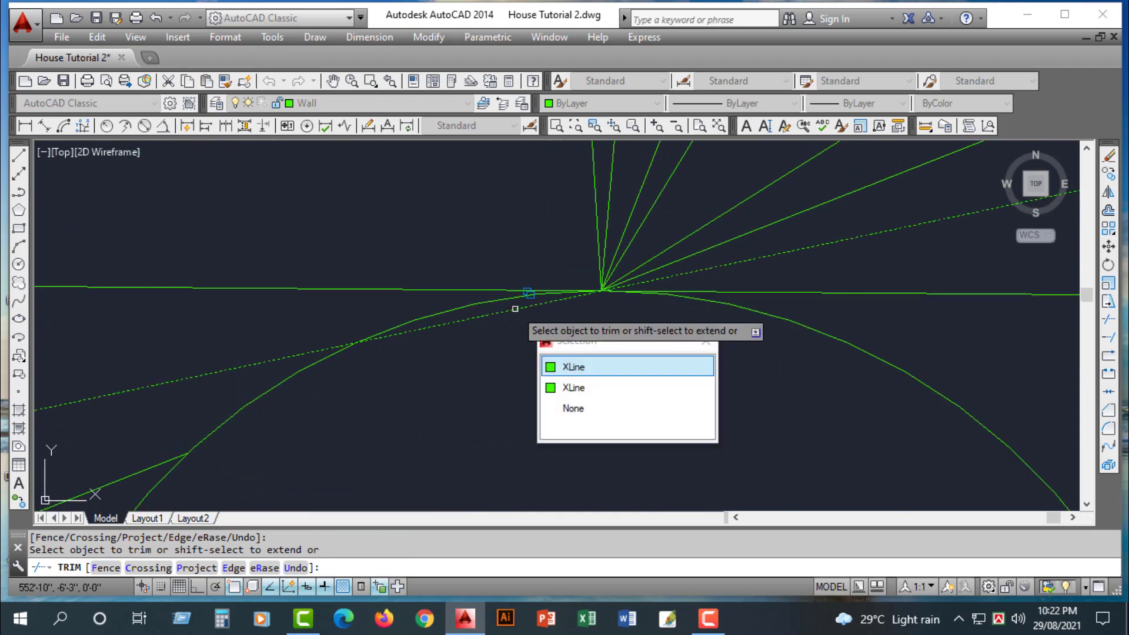
left_click(569, 365)
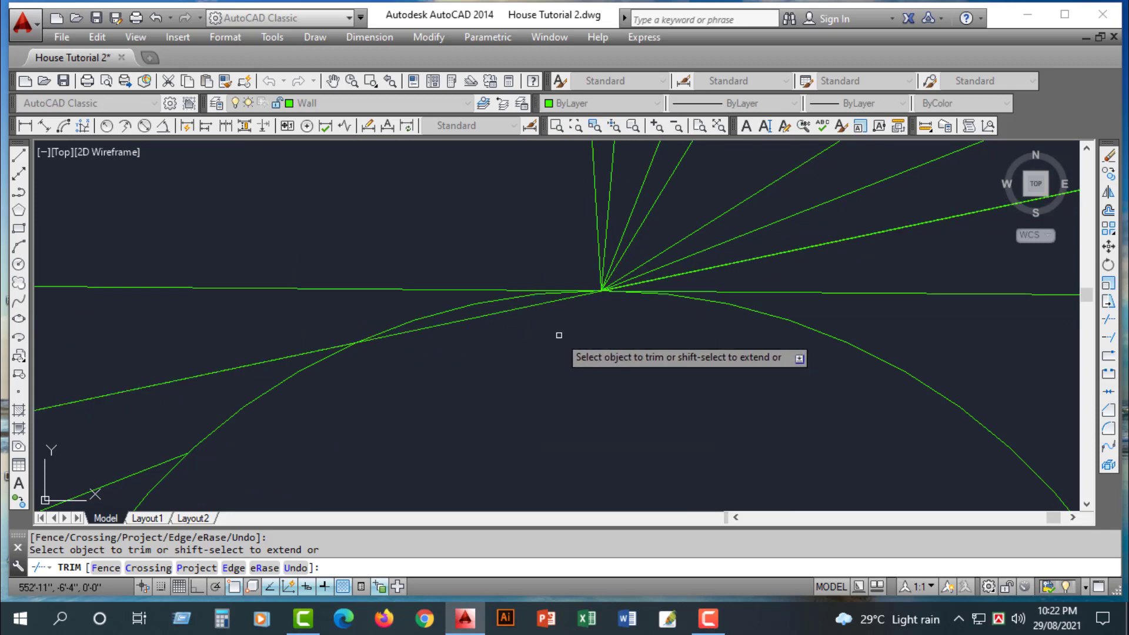
left_click(547, 304)
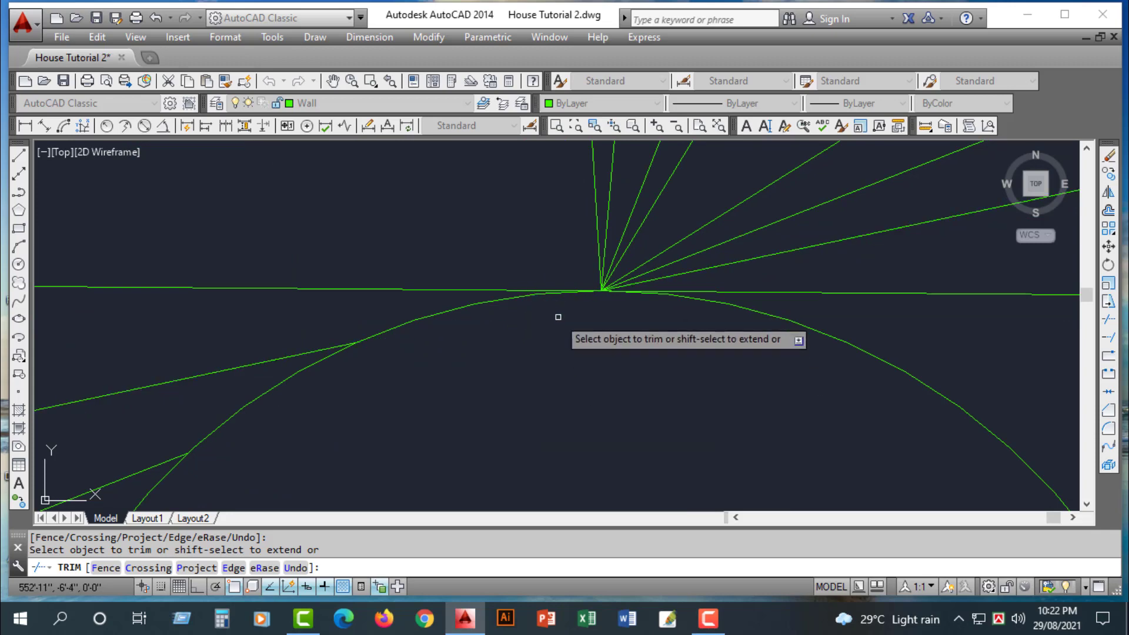
- Erase the leftover construction lines that run from the left circle out past the rectangle's left side
scroll(559, 304, "down", 4)
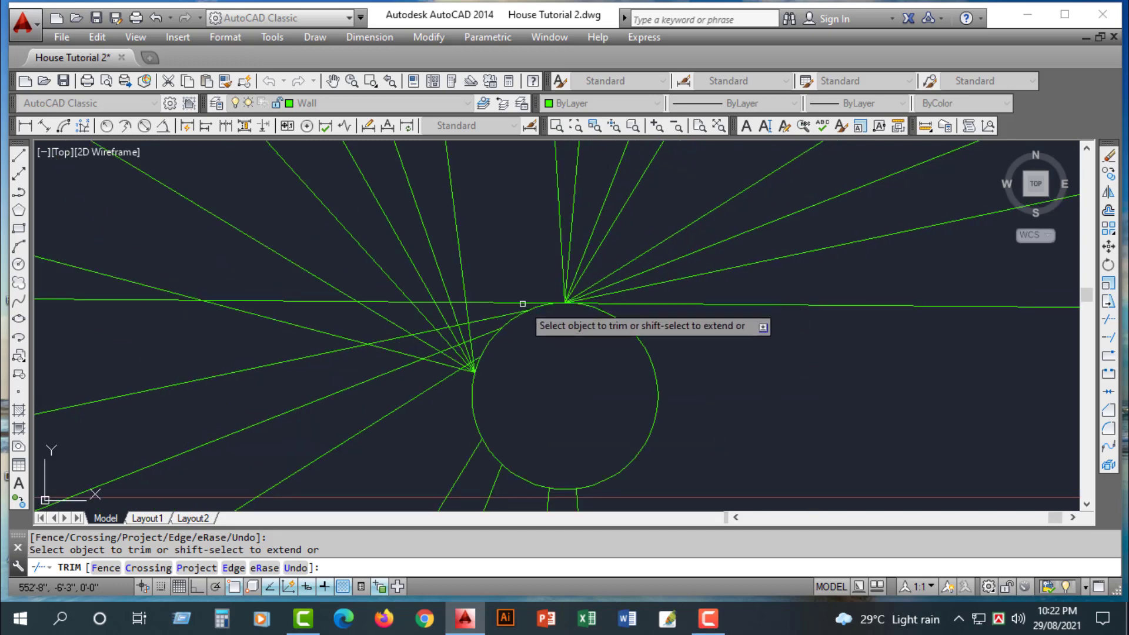
scroll(526, 305, "down", 6)
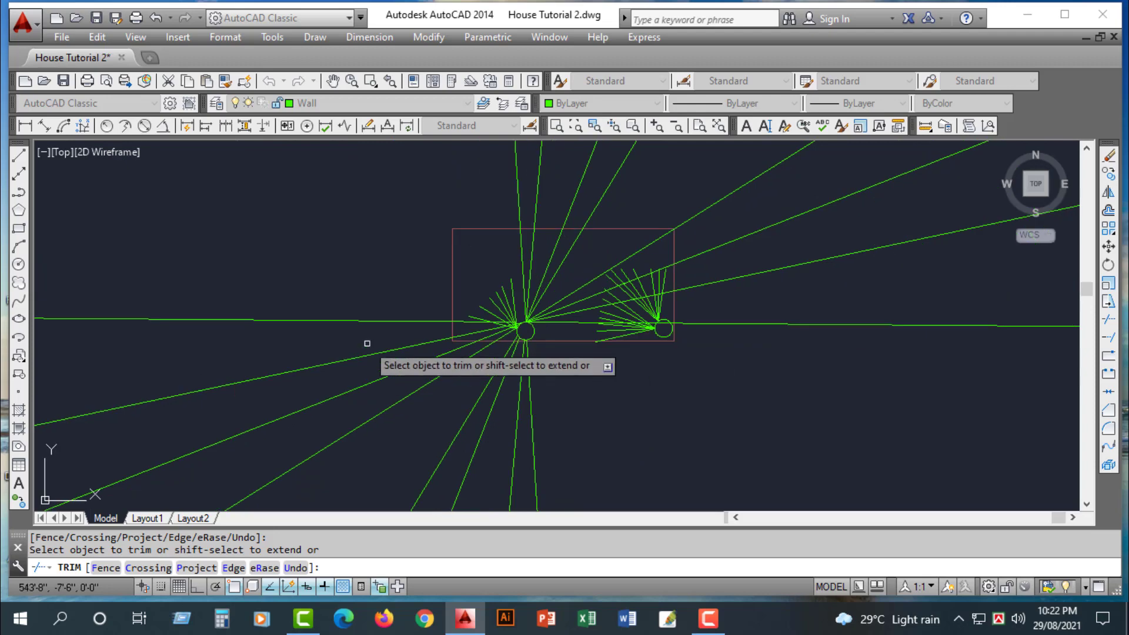
key("Escape")
left_click(361, 319)
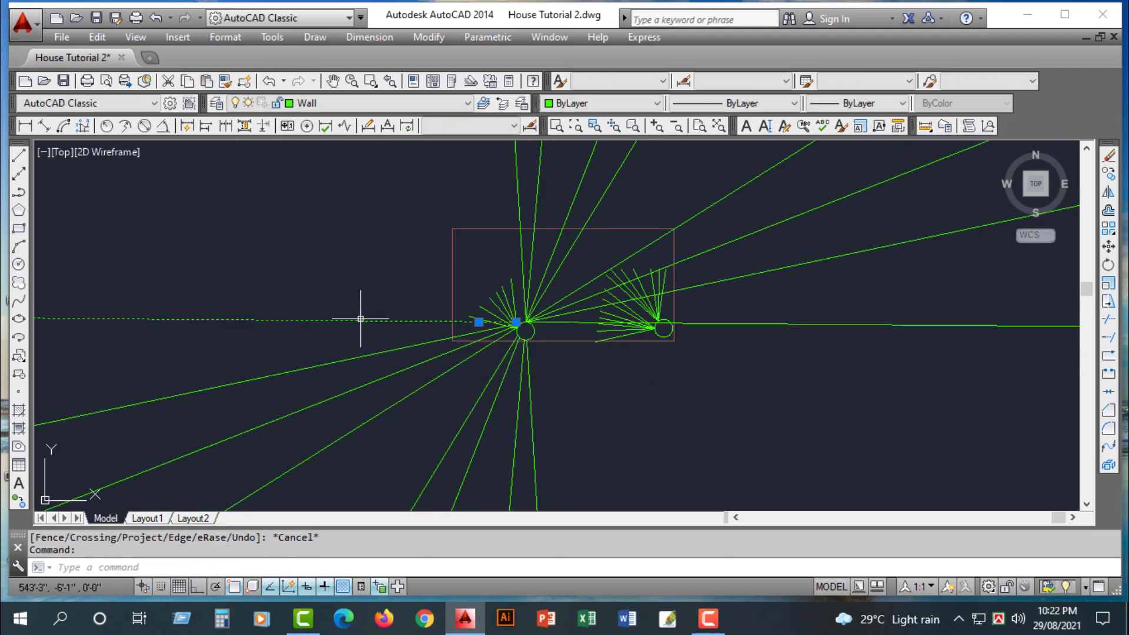
key("Delete")
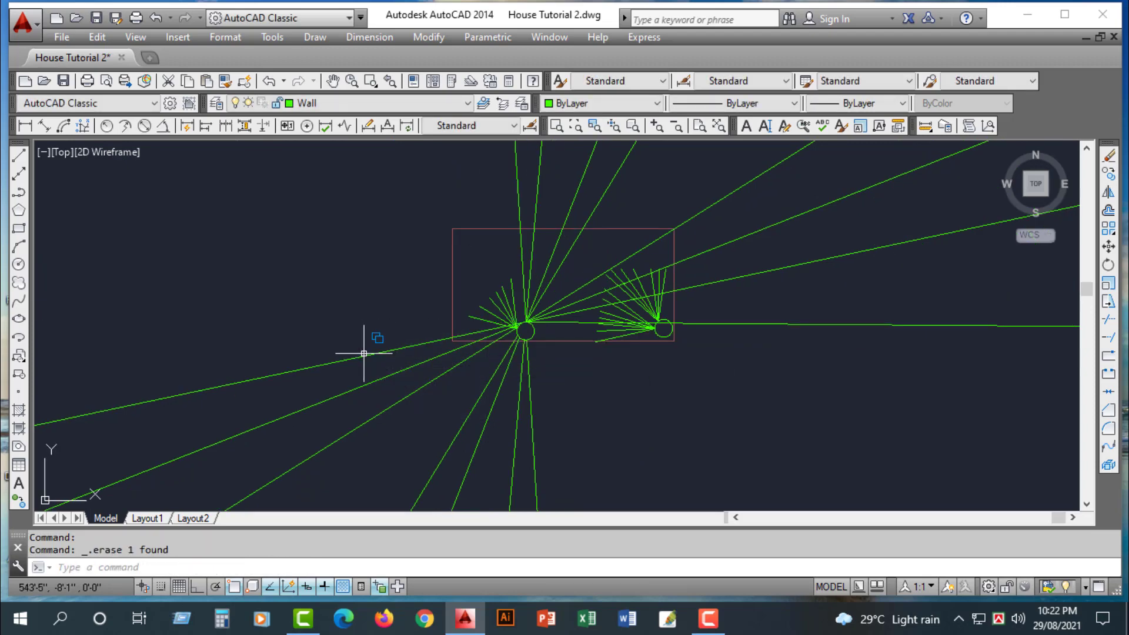
left_click(364, 353)
key("Delete")
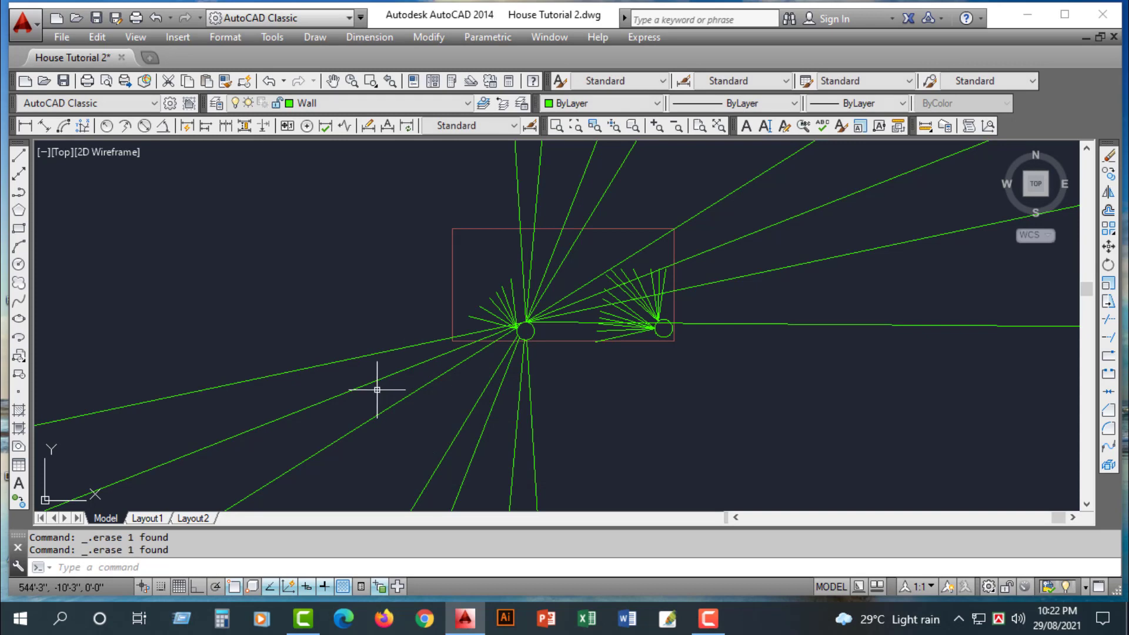
left_click(386, 352)
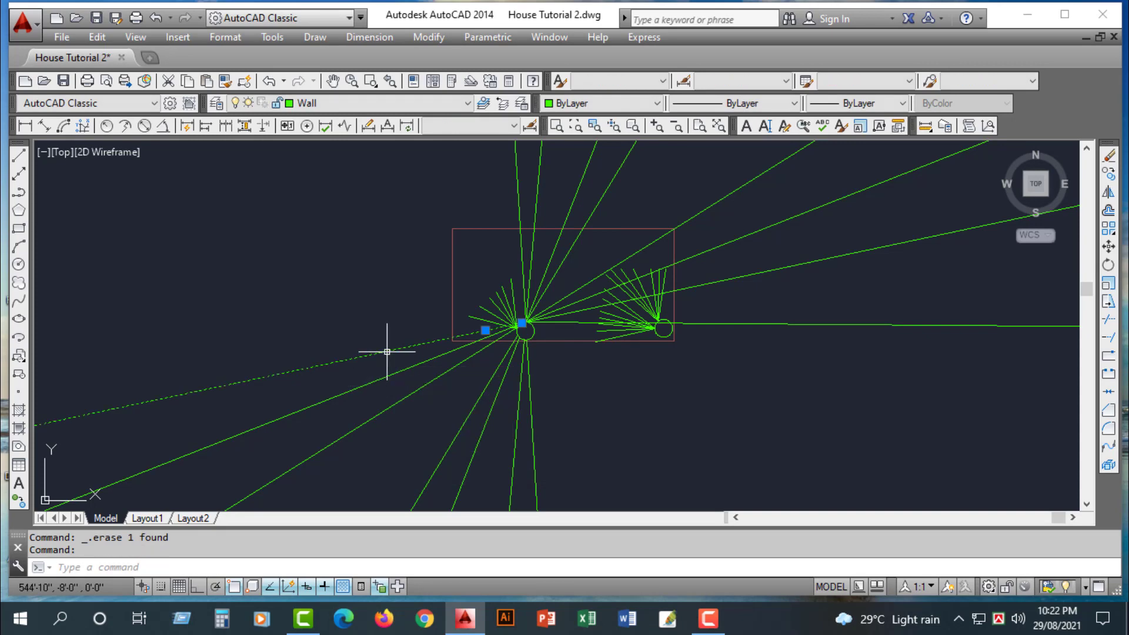
key("Delete")
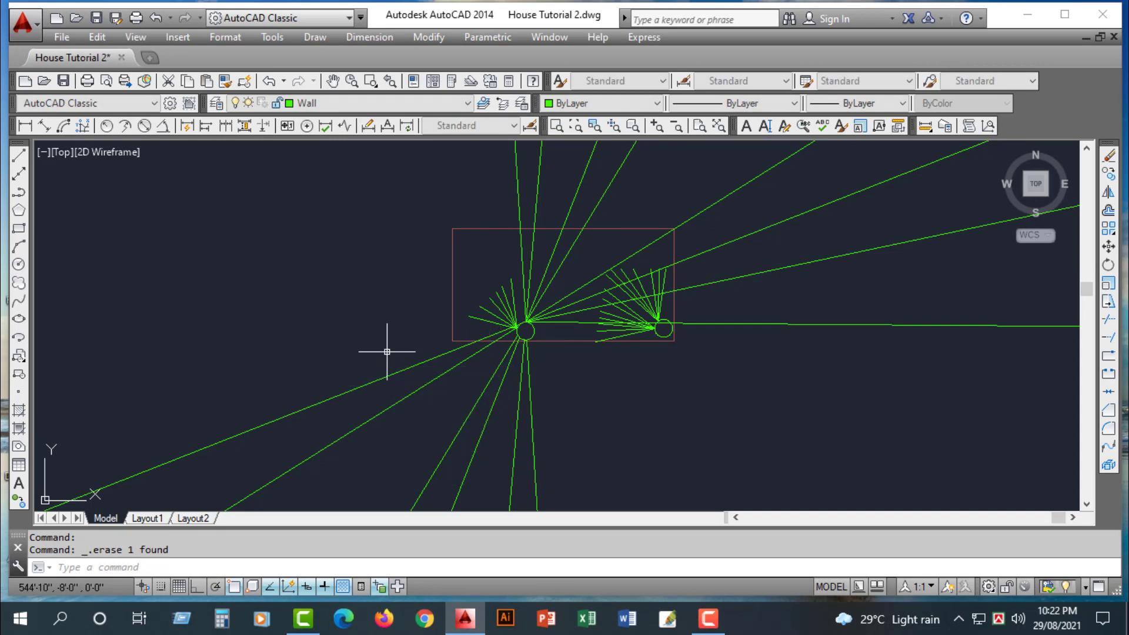
left_click(410, 372)
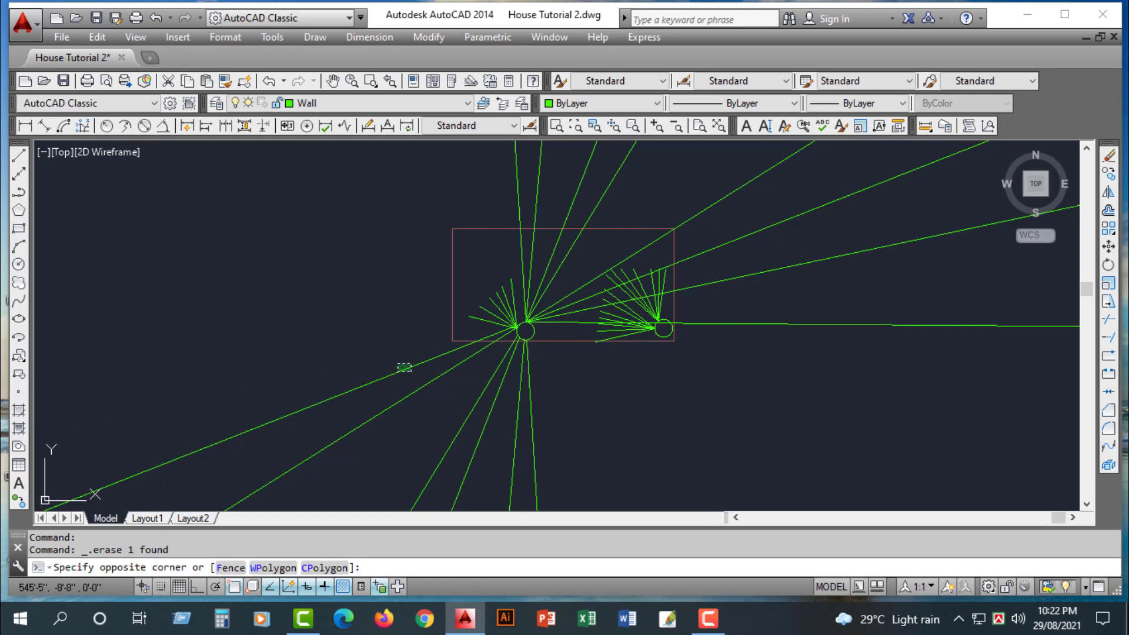
left_click(397, 364)
key("Delete")
left_click(432, 385)
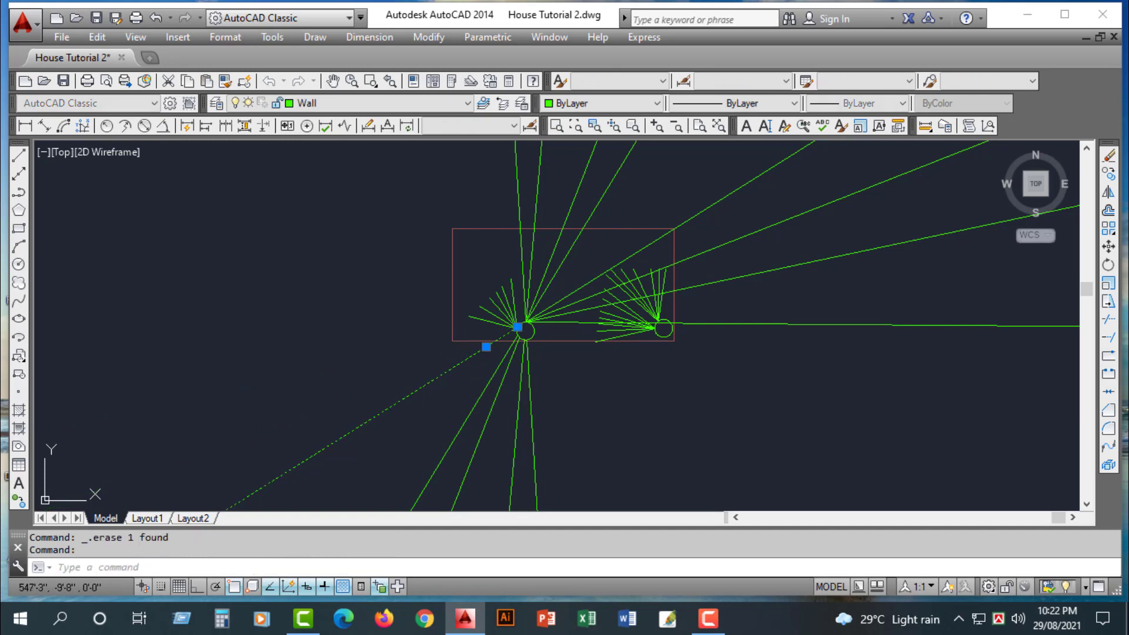
key("Delete")
- Erase the four steep leftover construction lines that run downward below the left circle
left_click(468, 388)
left_click(570, 427)
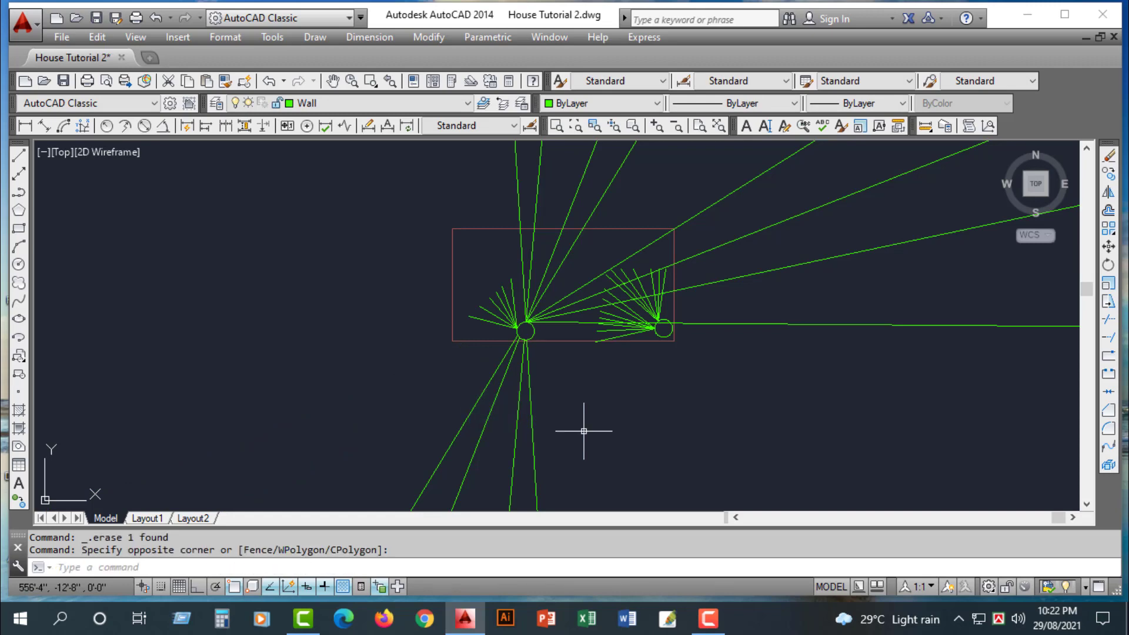
left_click(582, 431)
left_click(462, 367)
key("Delete")
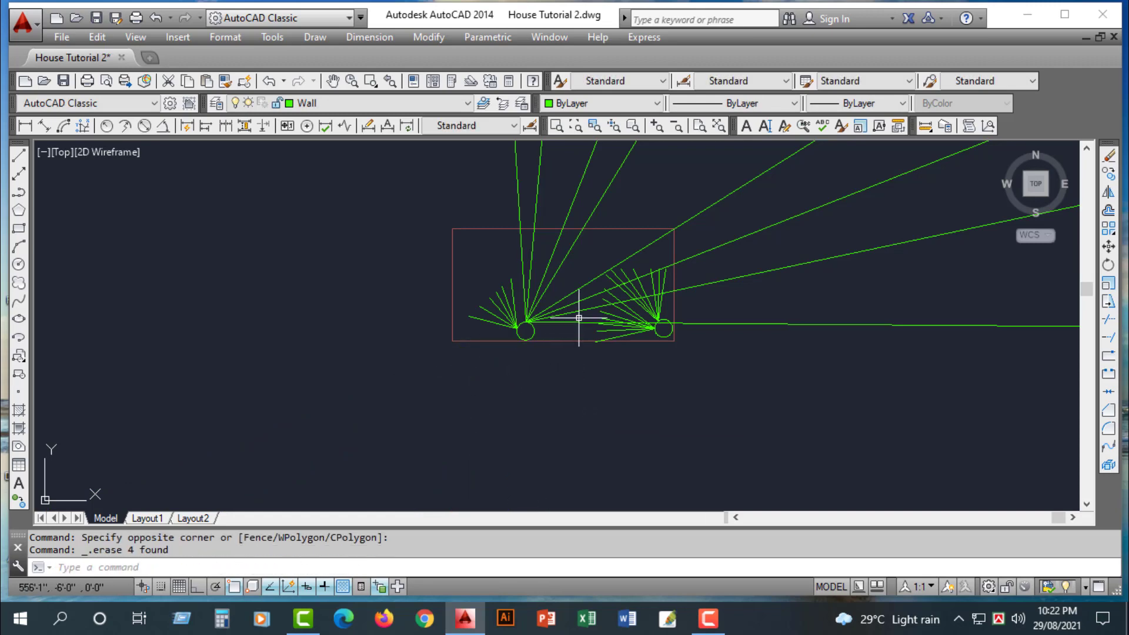
left_click(19, 154)
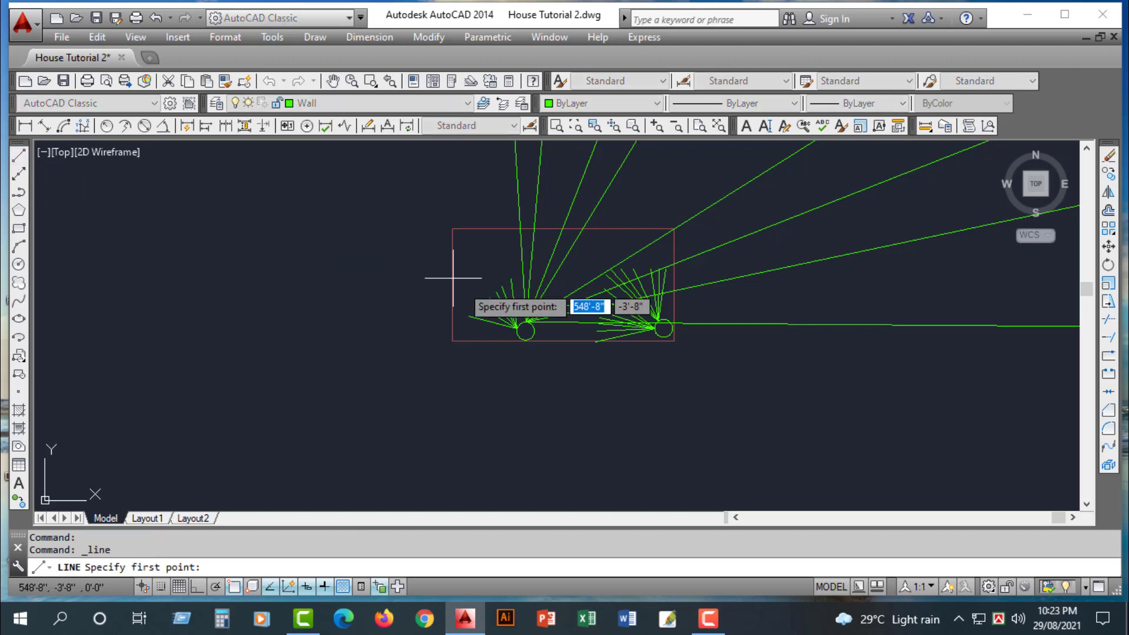
scroll(572, 266, "up", 4)
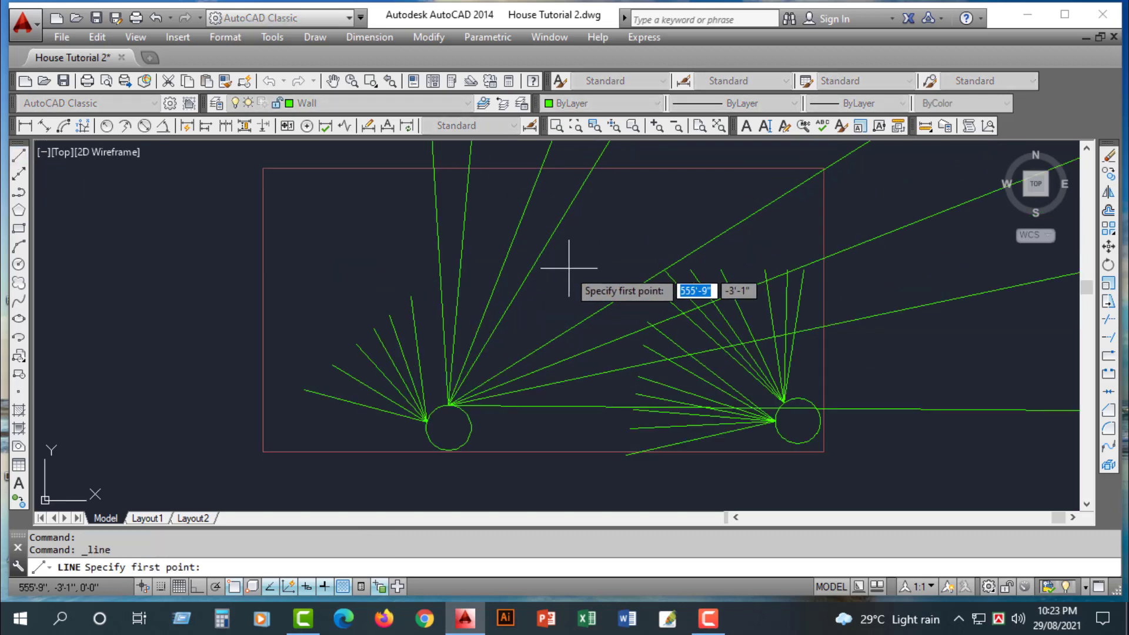
left_click(426, 253)
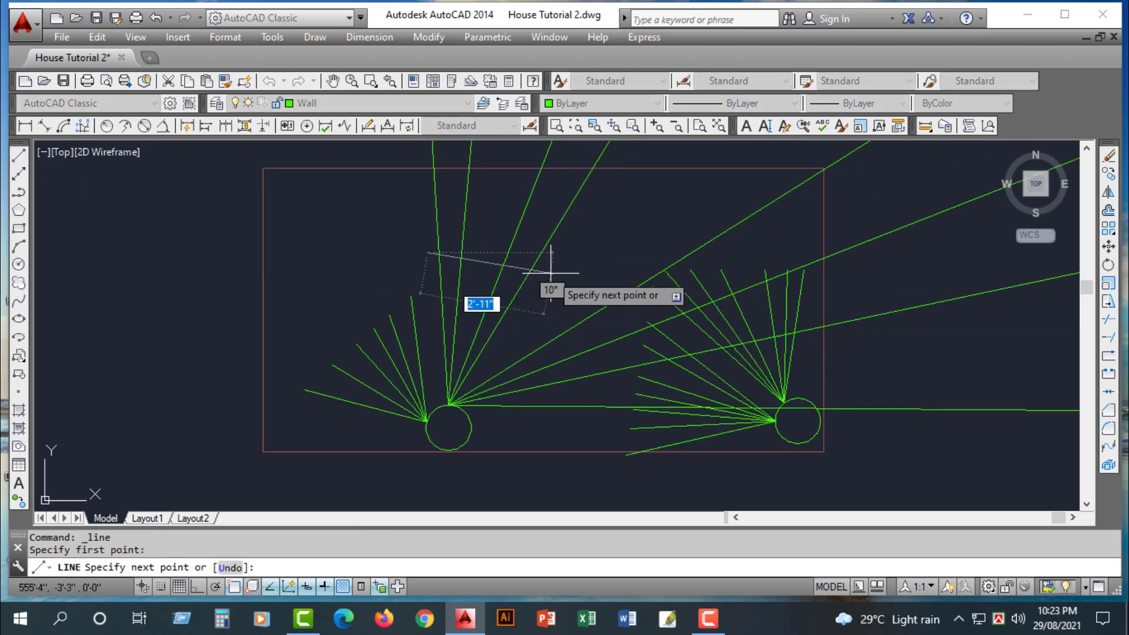
key("Escape")
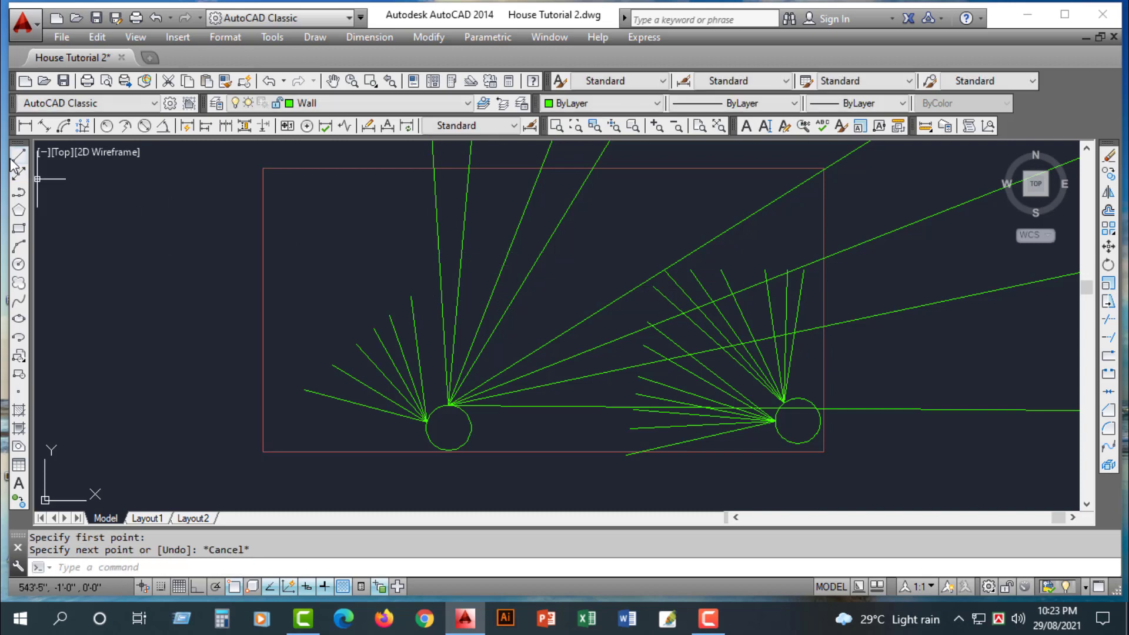
left_click(431, 291)
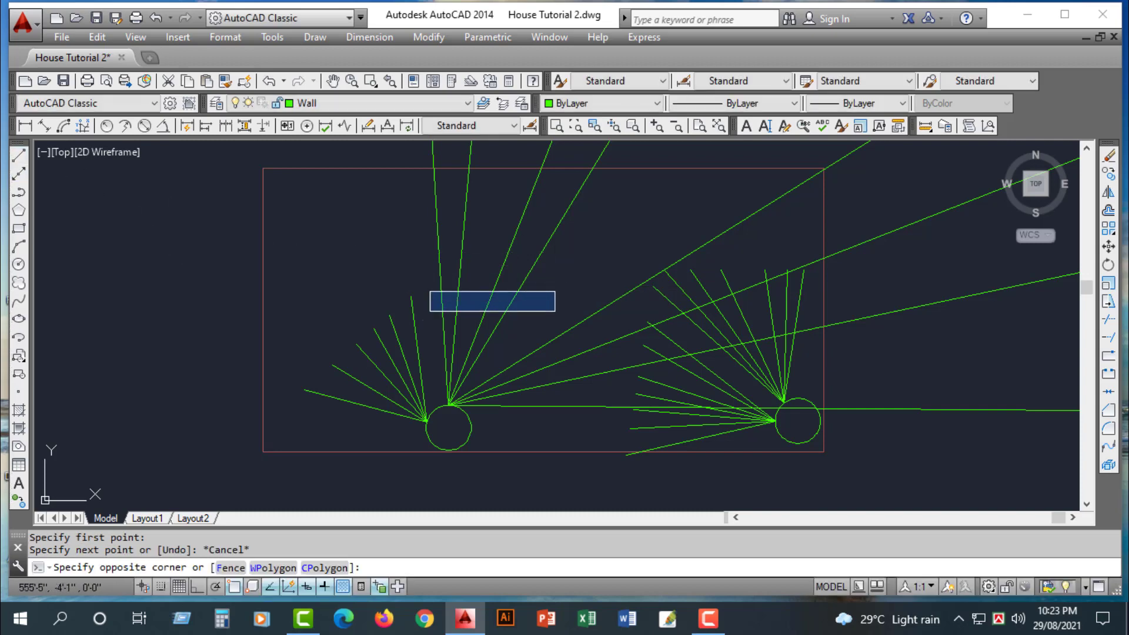
key("Escape")
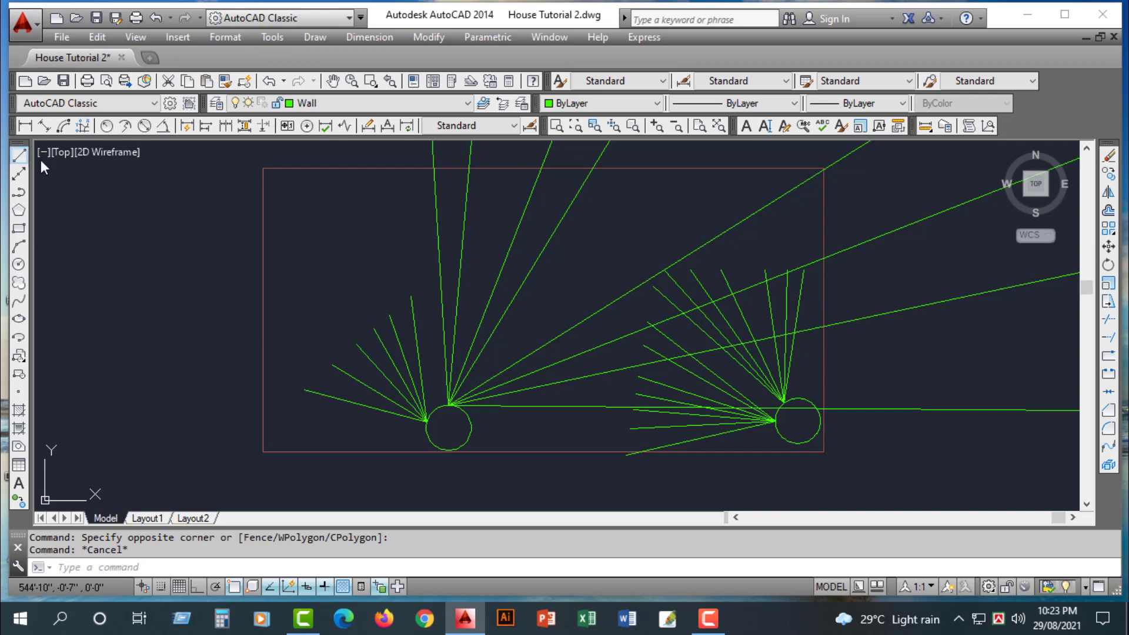
- Draw a slanted cutting line about 2'-7" long across the four steep lines above the left circle
left_click(19, 155)
left_click(432, 297)
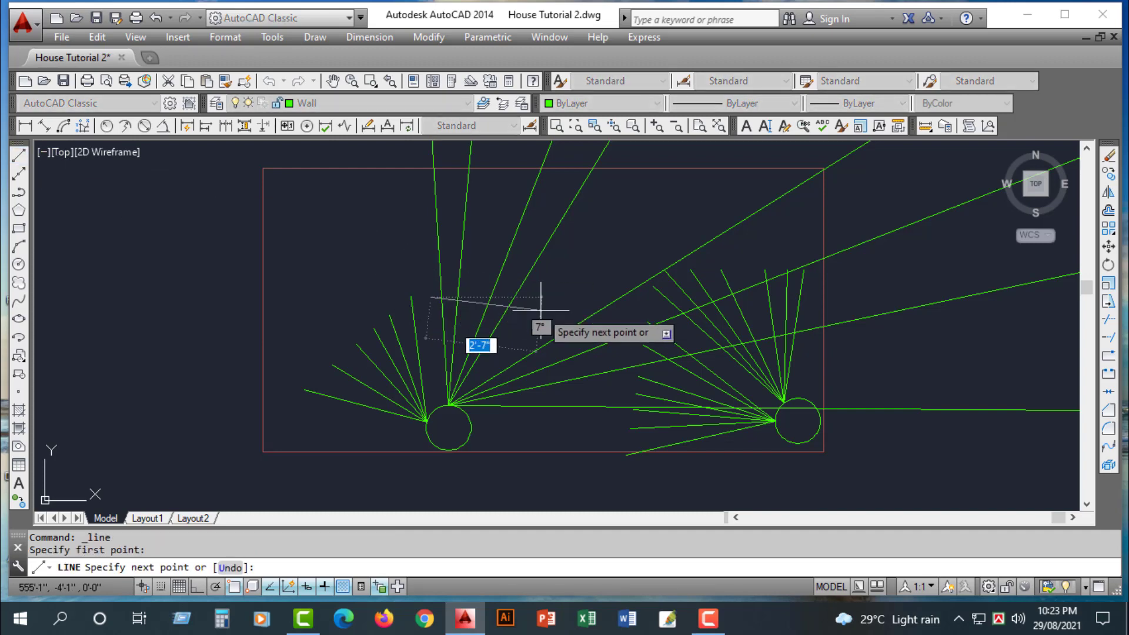
left_click(541, 310)
key("Escape")
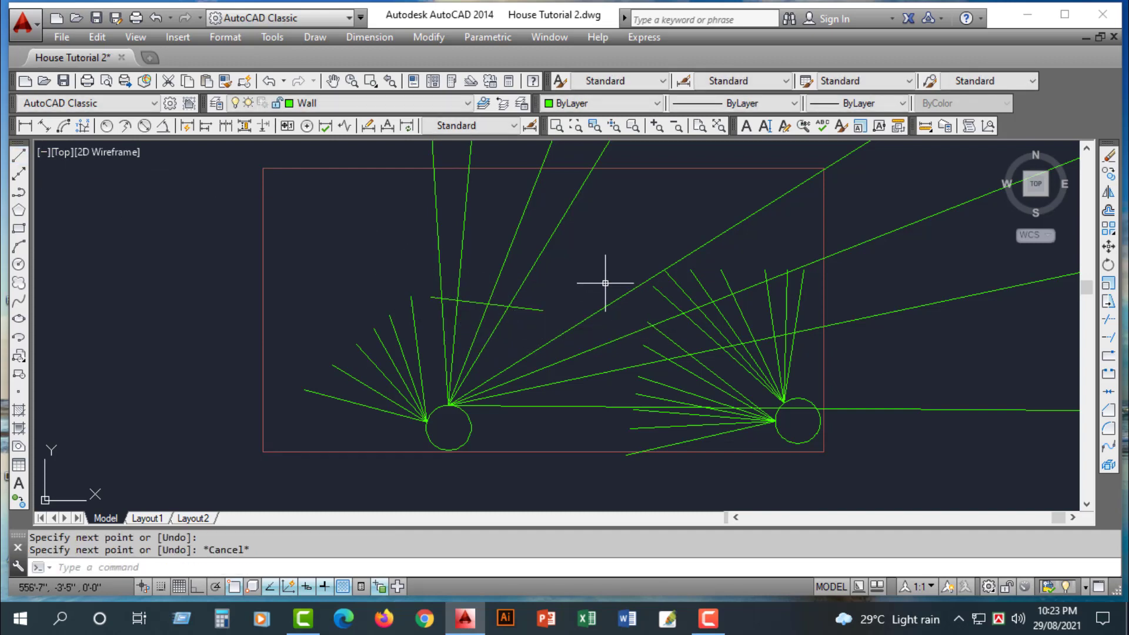
- Trim the four steep lines above the slanted cutting line inside the rectangle, and erase the cutting line
type("te cor")
key("Return")
key("Return")
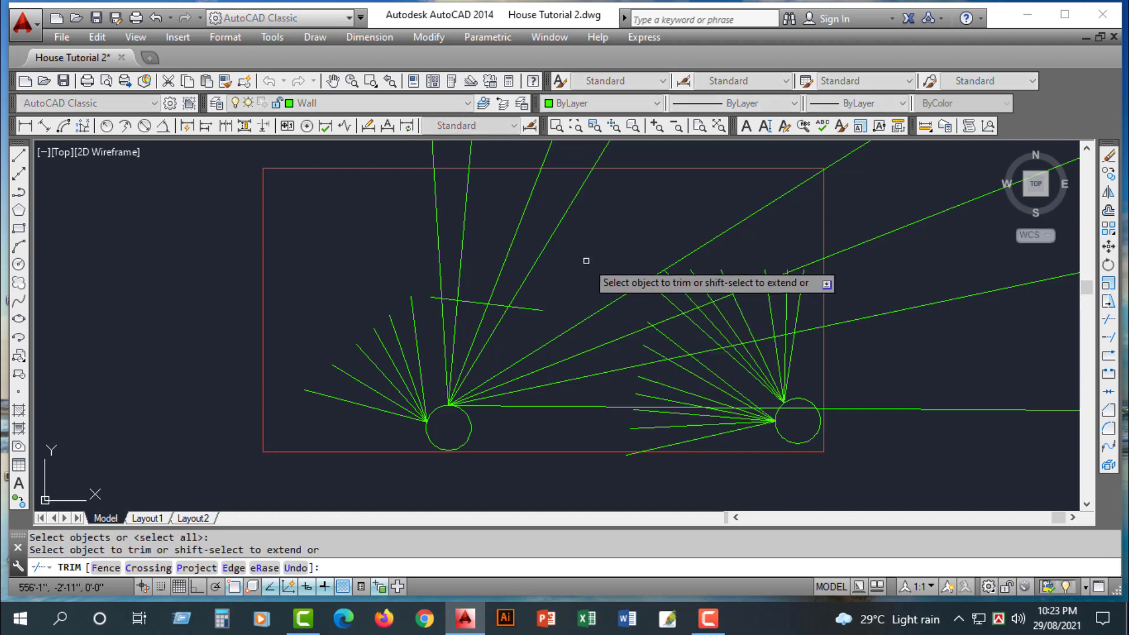
left_click(570, 264)
left_click(381, 238)
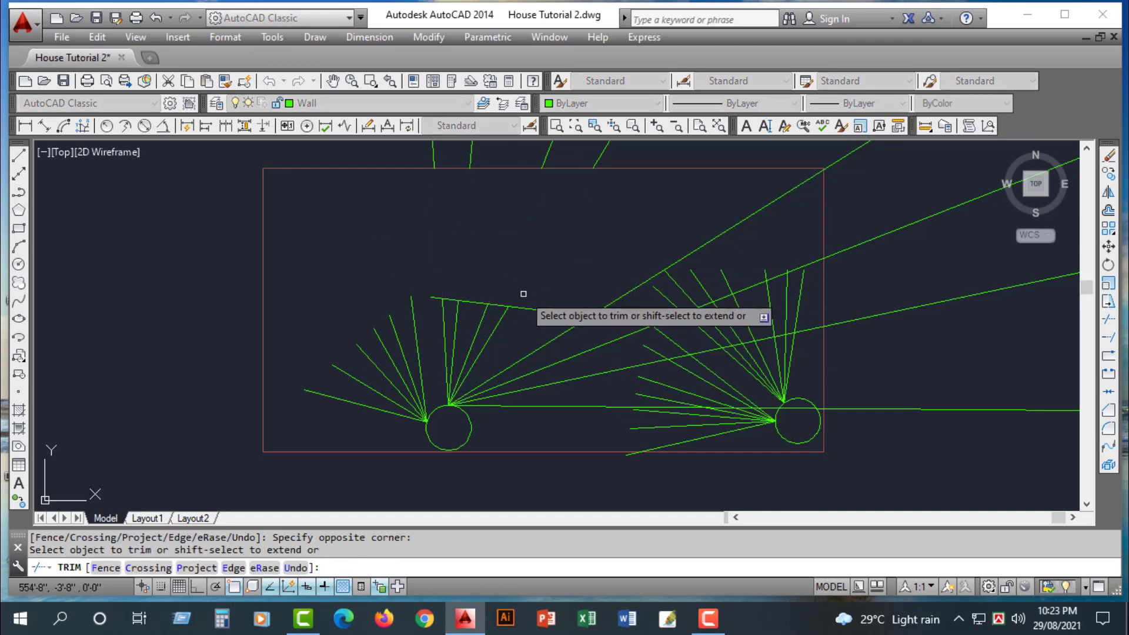
key("Escape")
left_click(528, 309)
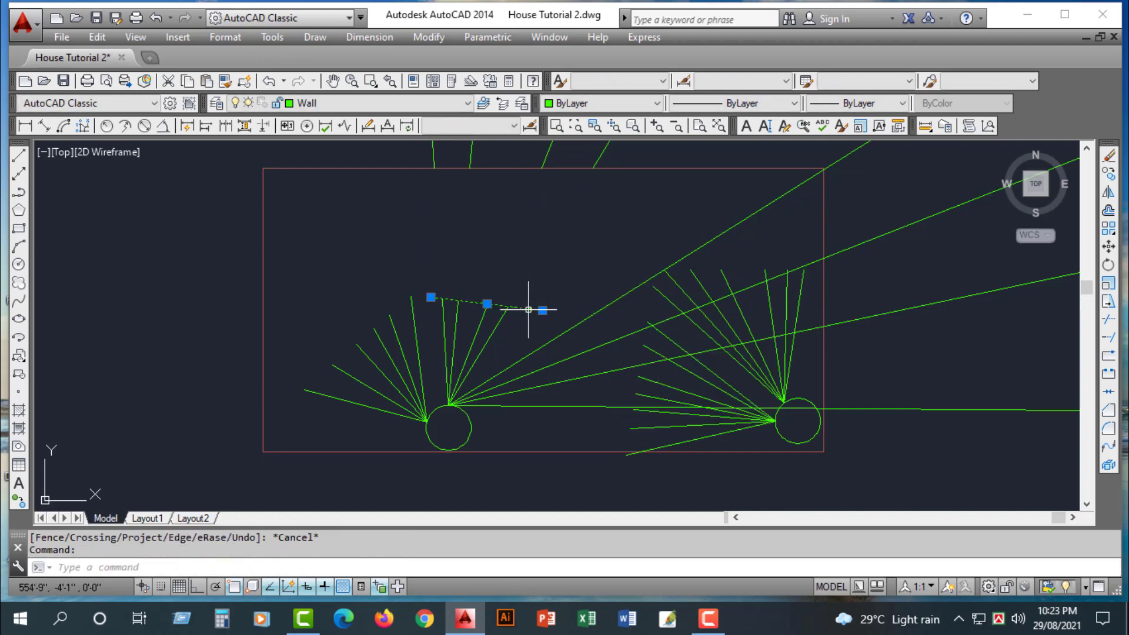
key("Delete")
- Draw a steep cutting line across the four flatter lines between the two circles, starting on the nearly horizontal one
left_click(19, 155)
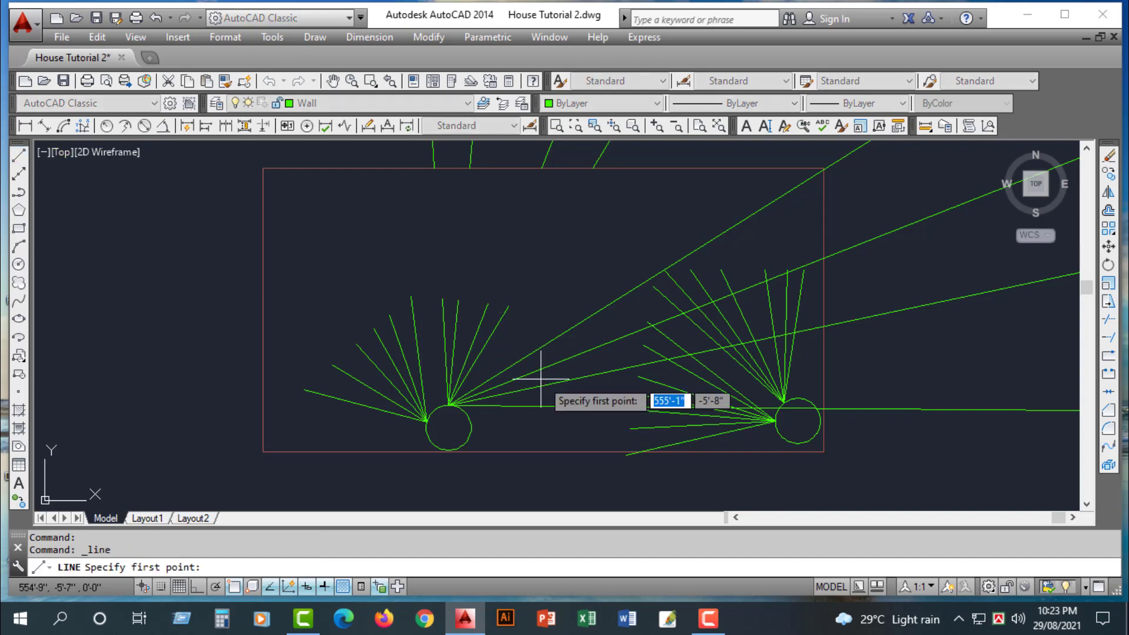
left_click(571, 405)
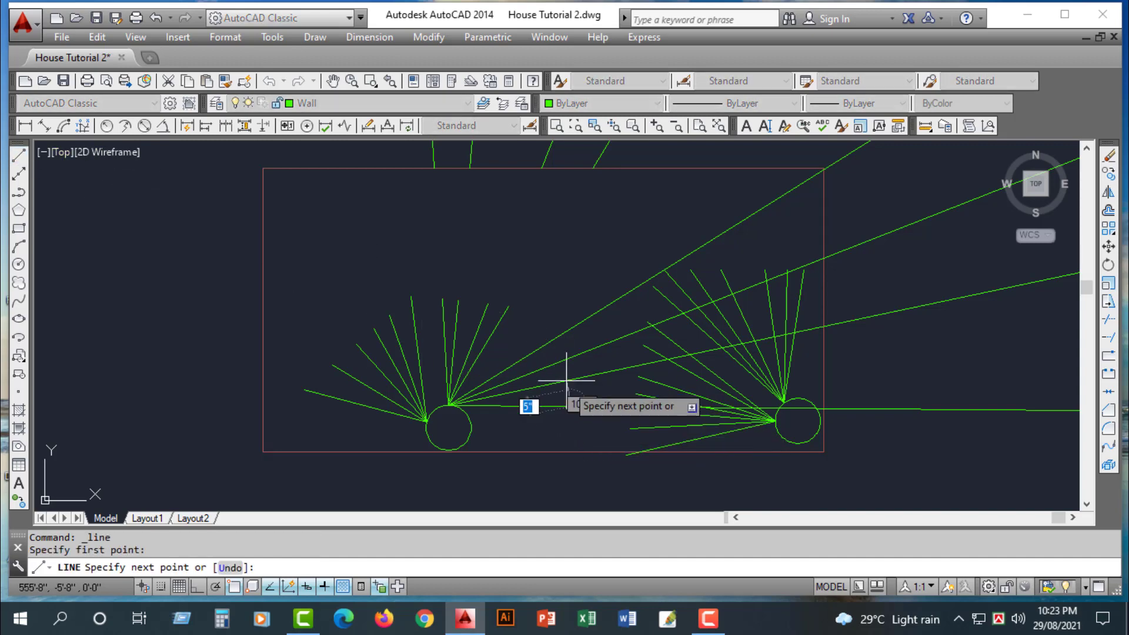
left_click(552, 332)
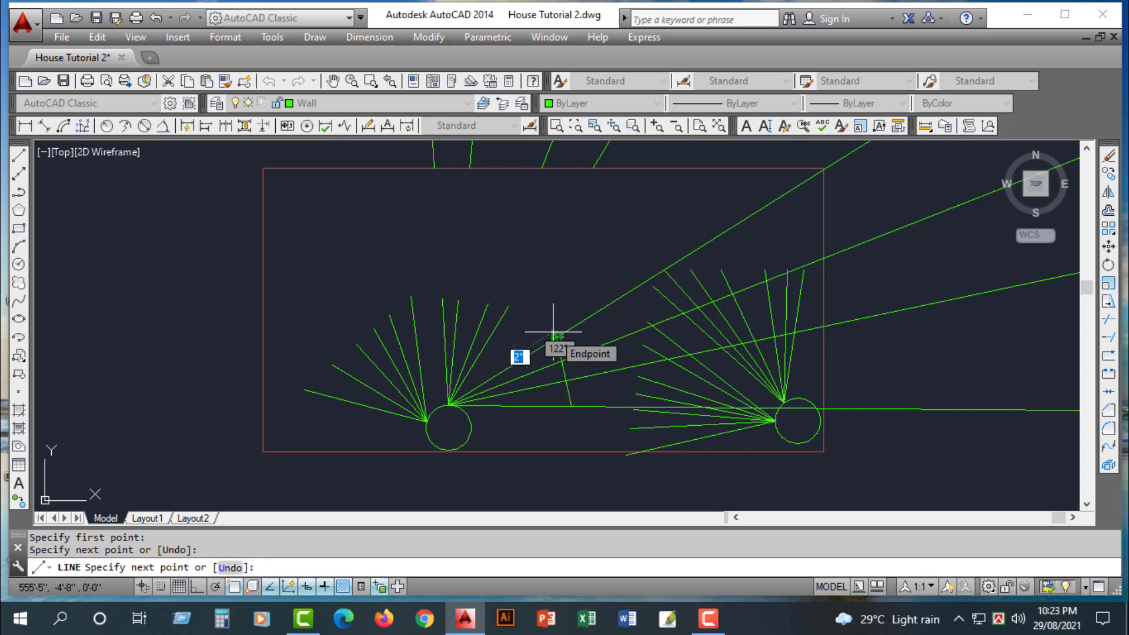
left_click(553, 327)
key("Escape")
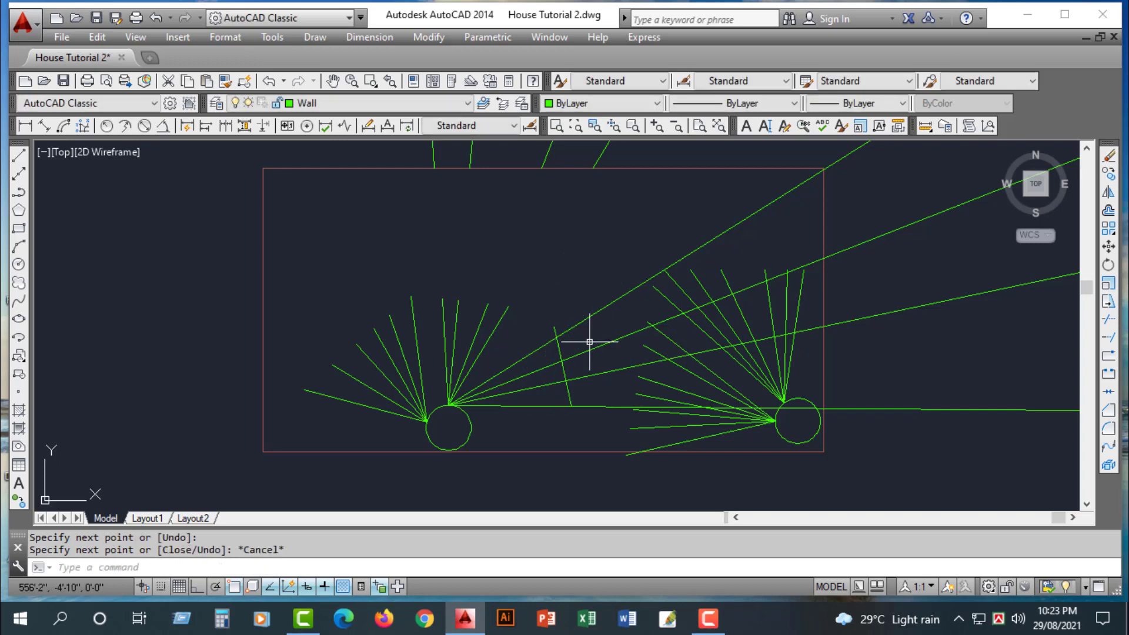
- Trim the four flatter lines beyond the steep cutting line, and erase the cutting line
type("e")
key("Escape")
key("Escape")
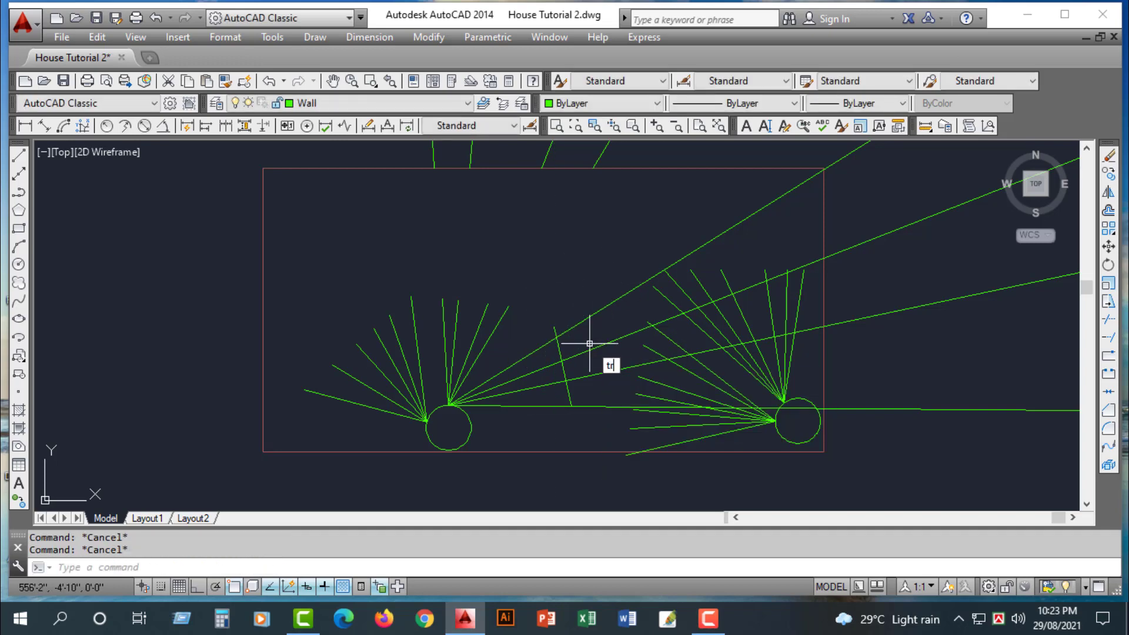
type("tr")
key("Return")
key("Return")
left_click(596, 308)
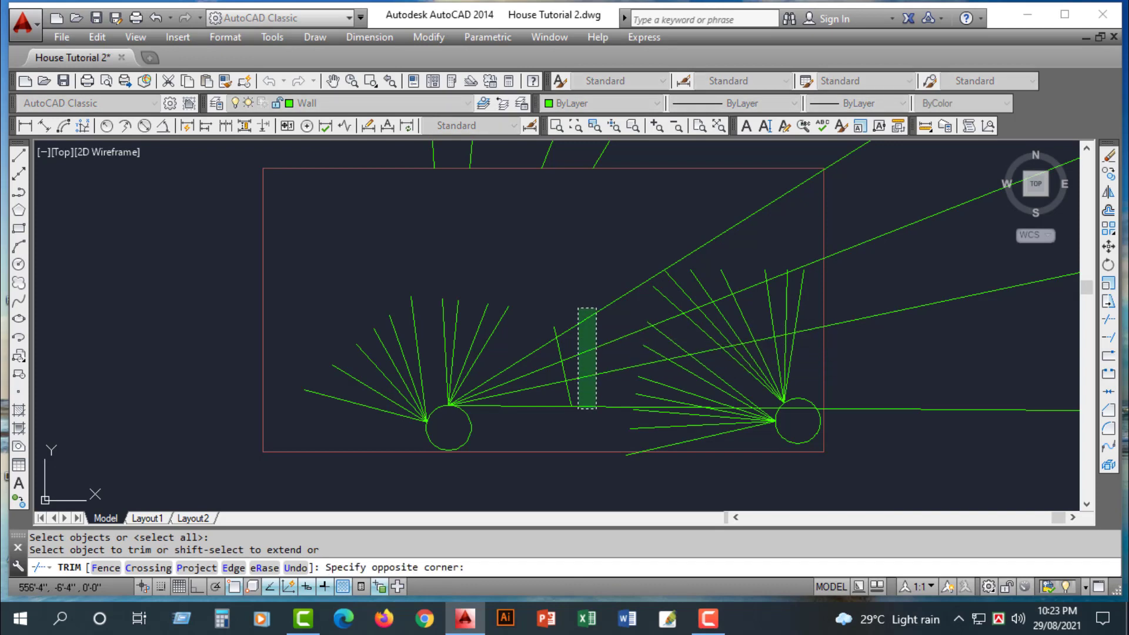
left_click(579, 413)
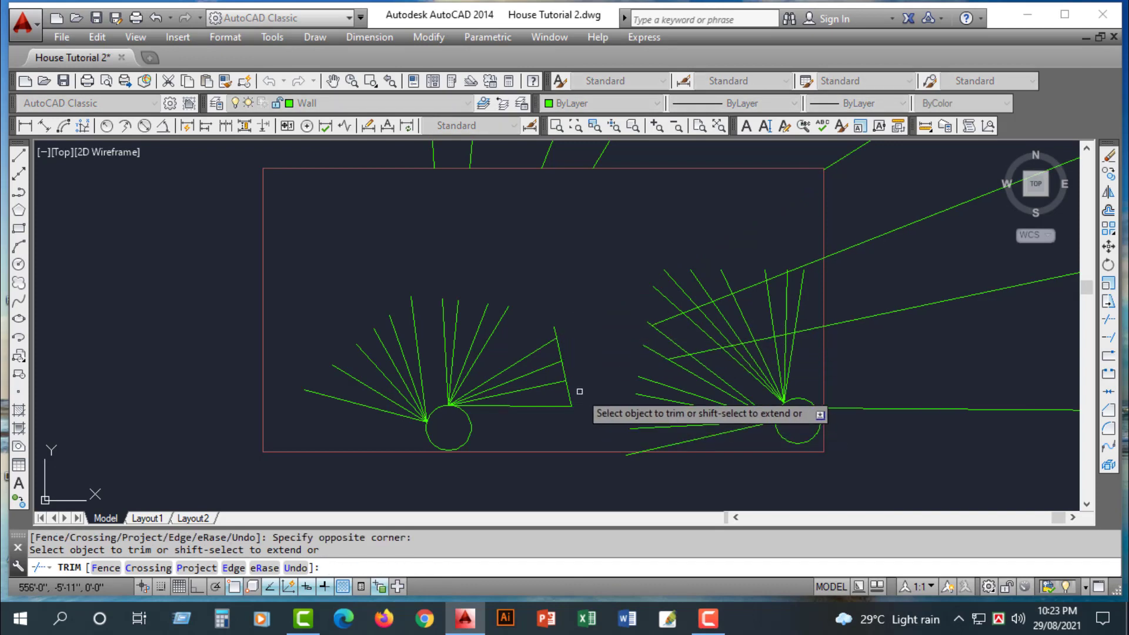
key("Escape")
left_click(559, 355)
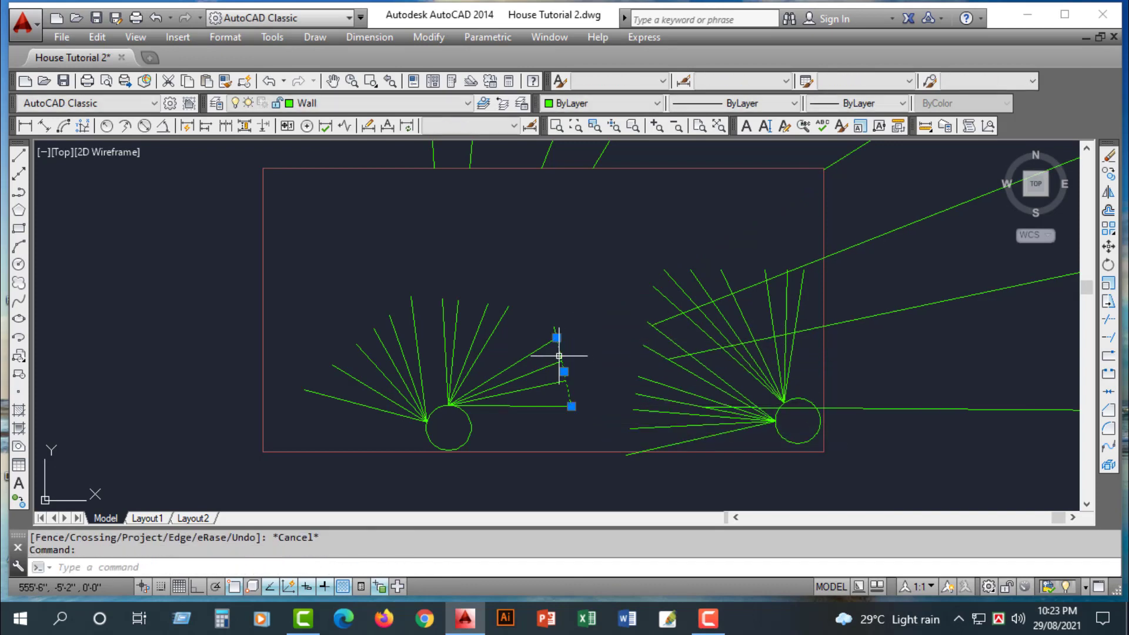
key("Delete")
- Erase the leftover lines crossing the right circle's fan and the rectangle's right edge, and save the drawing
left_click(875, 202)
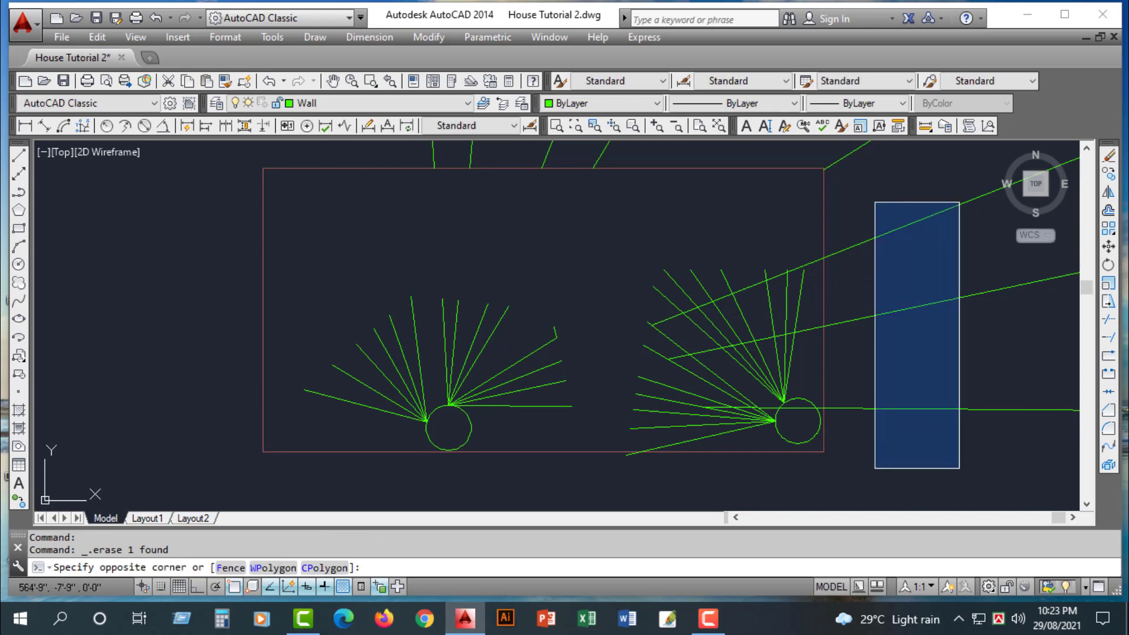
left_click(959, 468)
left_click(957, 467)
left_click(850, 201)
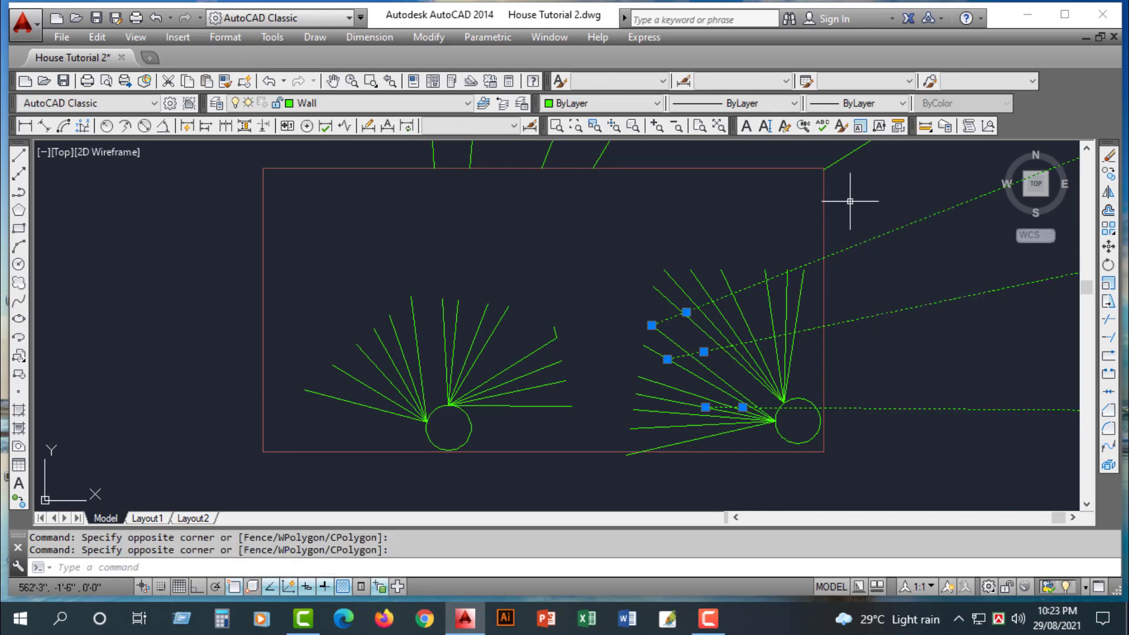
key("Delete")
scroll(869, 337, "down", 5)
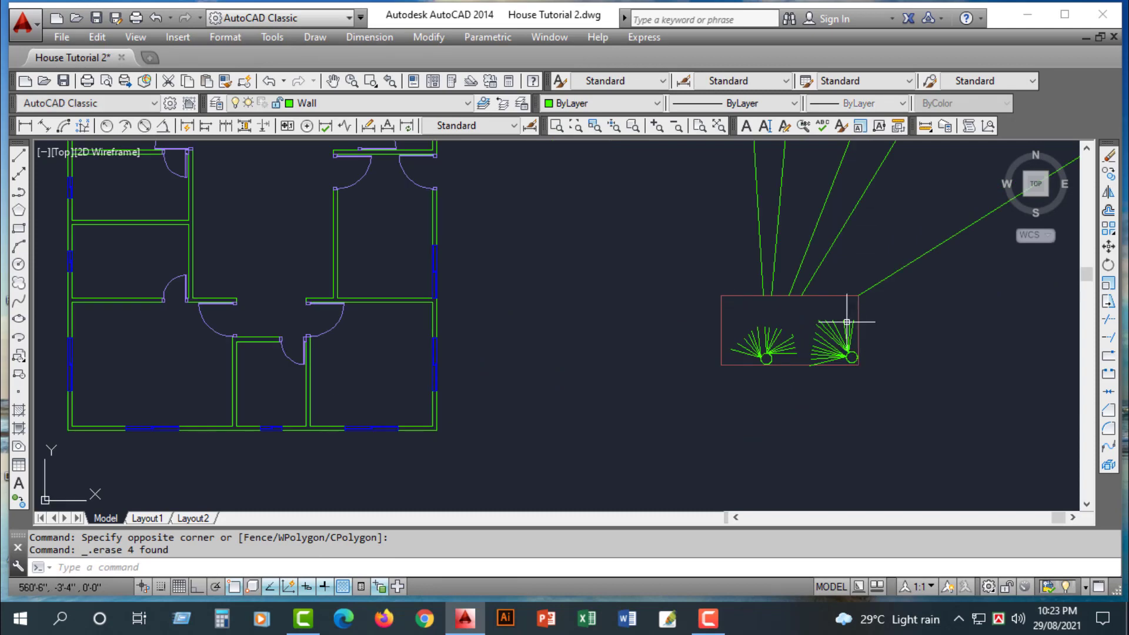
key("ctrl+s")
- Erase the five leftover lines outside the rectangle's top edge and upper-right corner
left_click(937, 281)
left_click(658, 168)
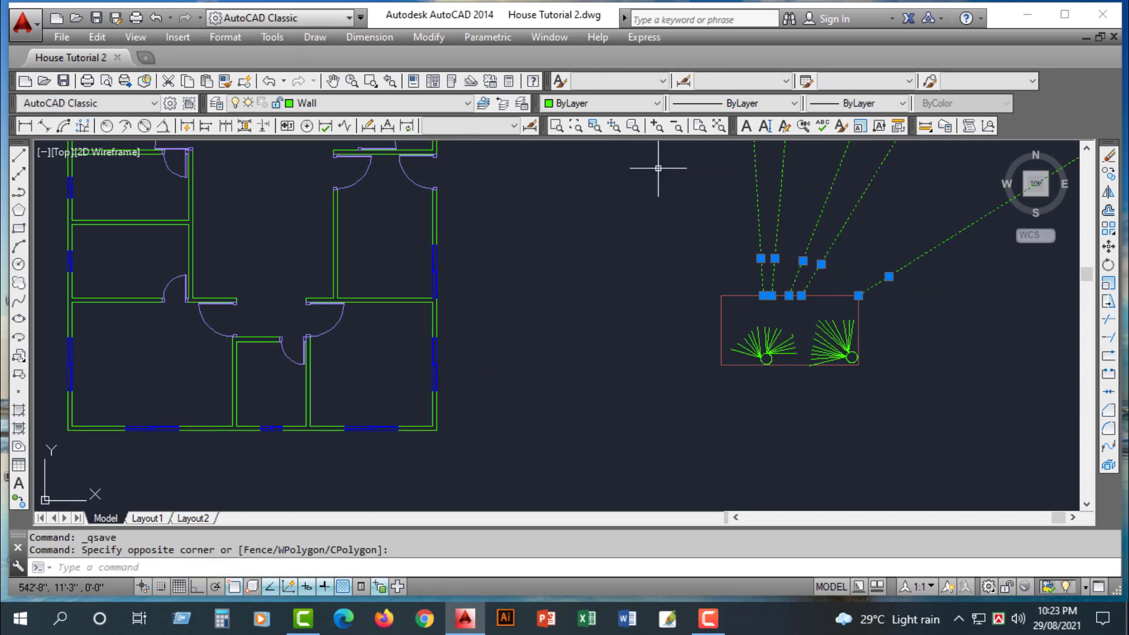
key("Delete")
scroll(759, 233, "down", 4)
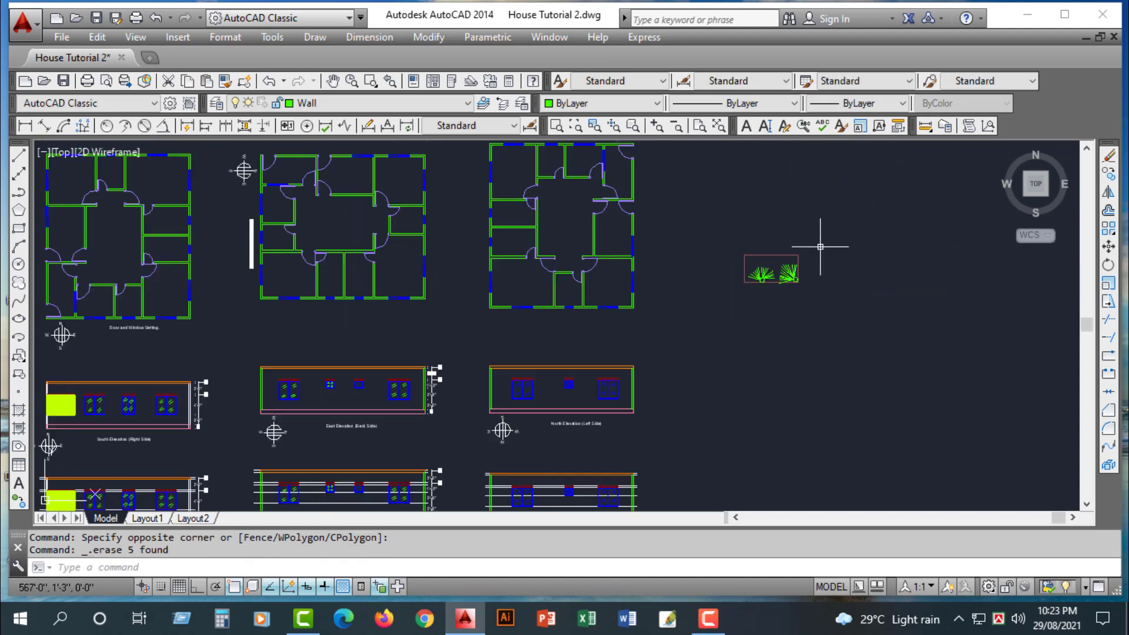
- Add the multiline text "Slove" at 9" height inside the roof rectangle, above the left circle's fan of lines
scroll(820, 247, "up", 6)
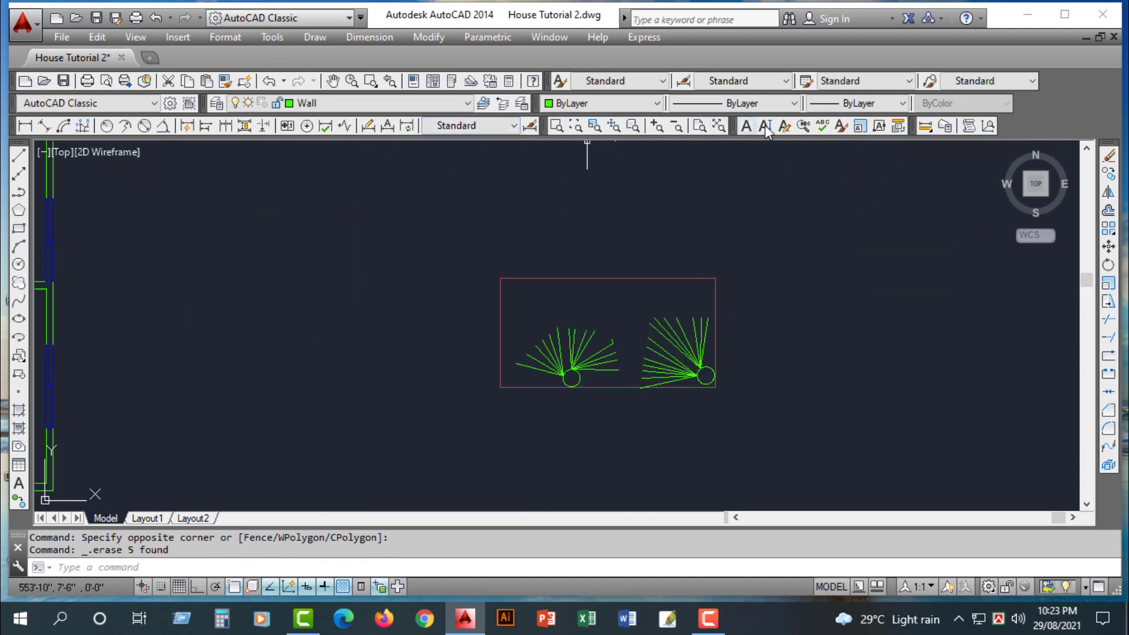
left_click(745, 127)
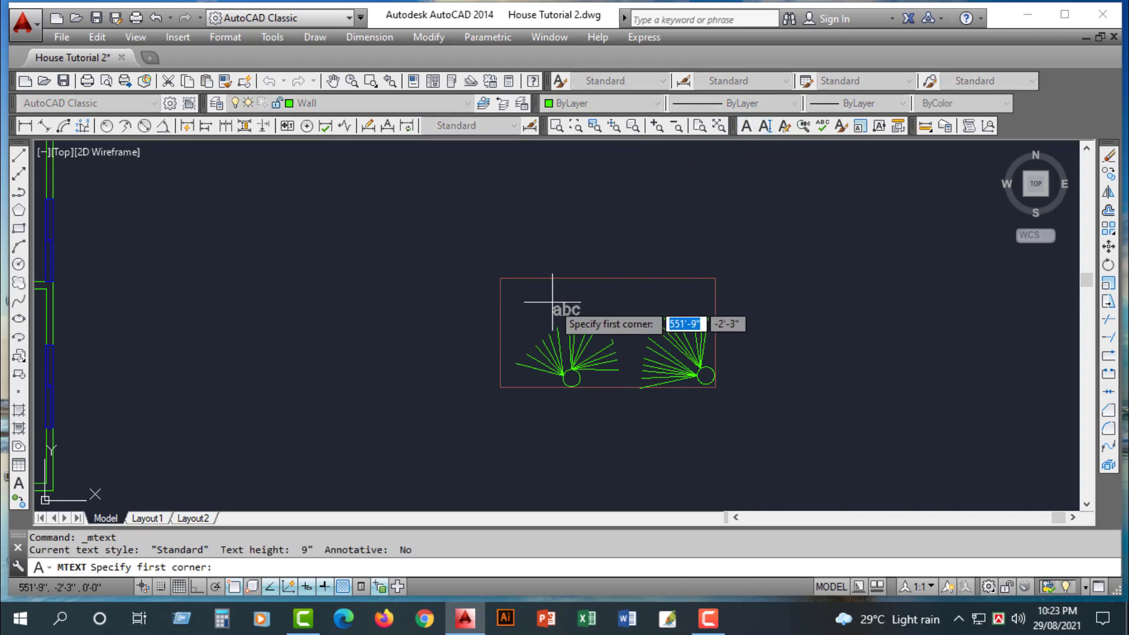
scroll(544, 300, "up", 5)
left_click(422, 322)
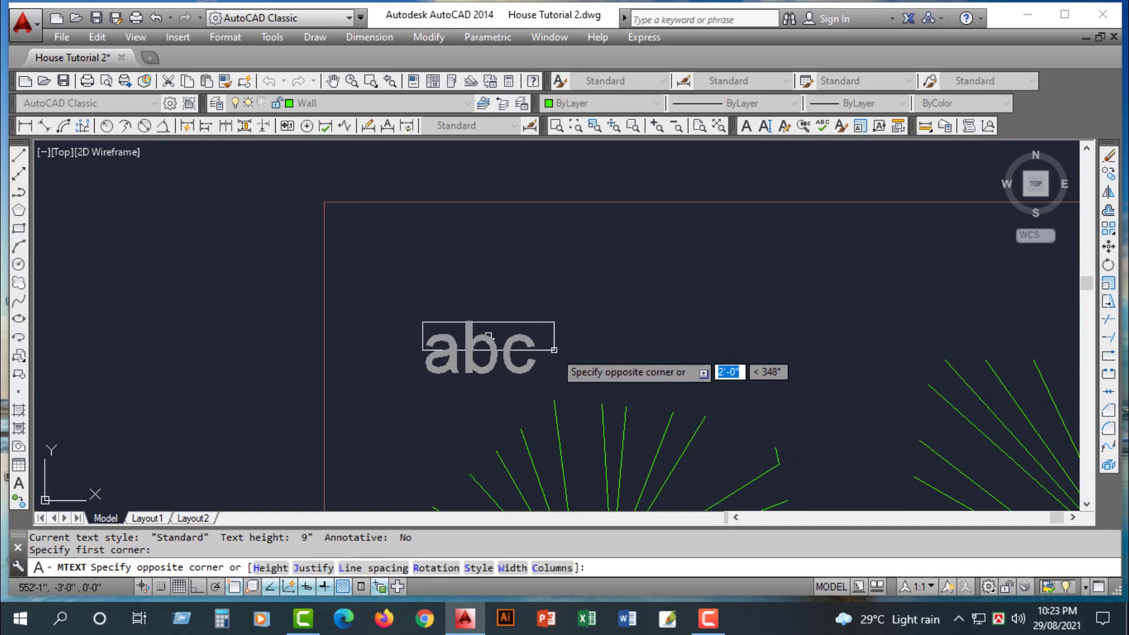
left_click(599, 359)
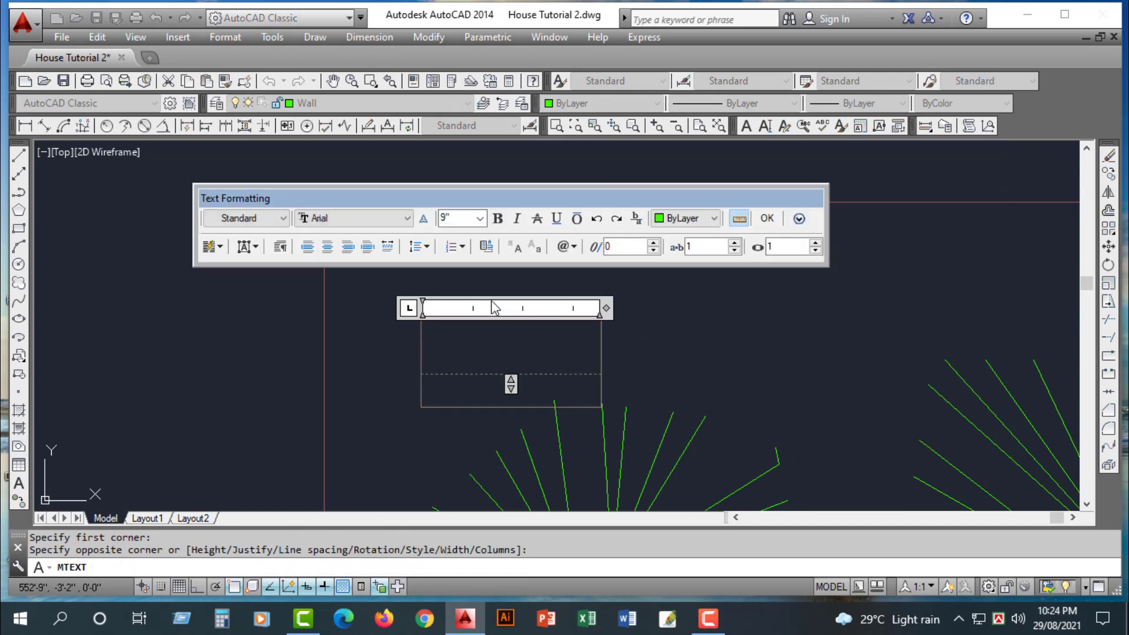
type("S")
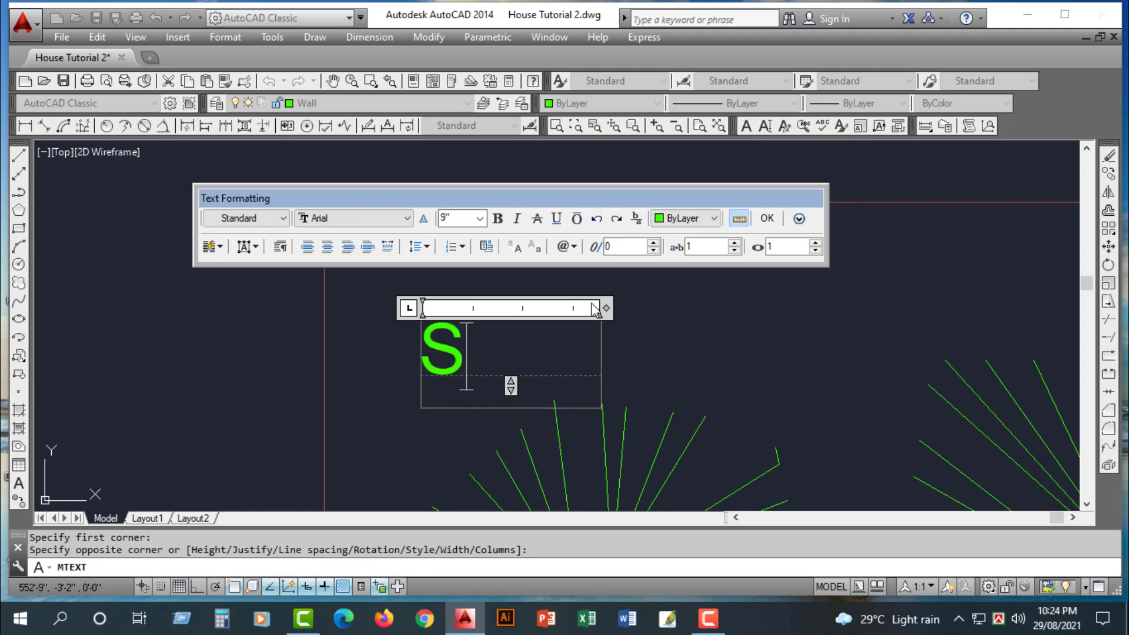
type("love")
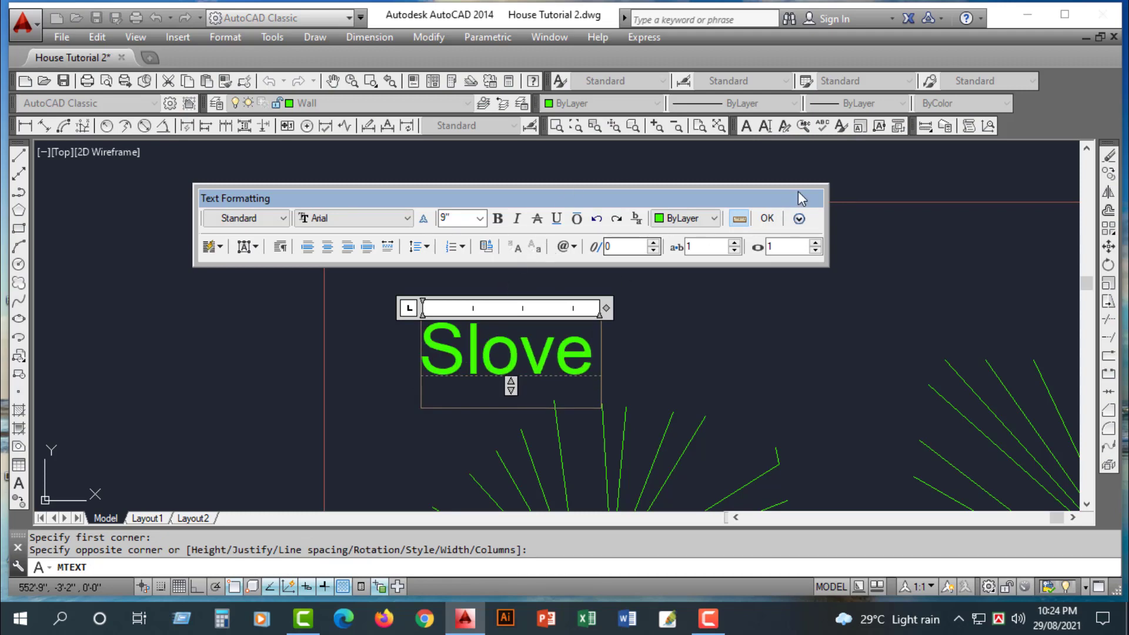
left_click(658, 360)
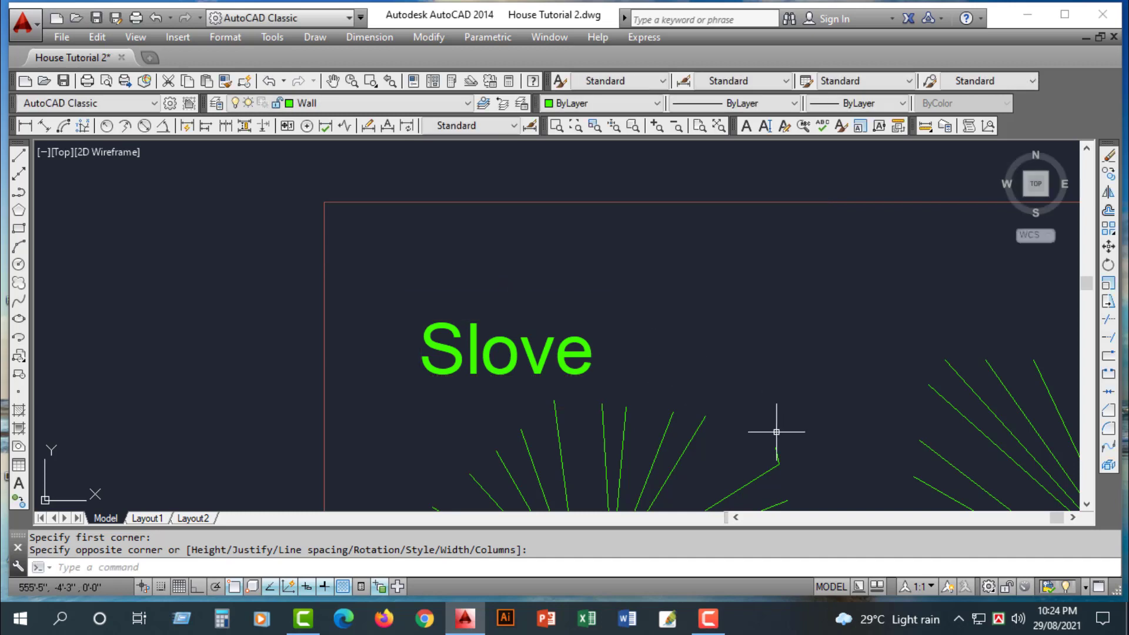
- Erase the short stray line at the left fan's upper-right tip, and copy the "Slove" label about 8'-3" over above the right fan
left_click(778, 451)
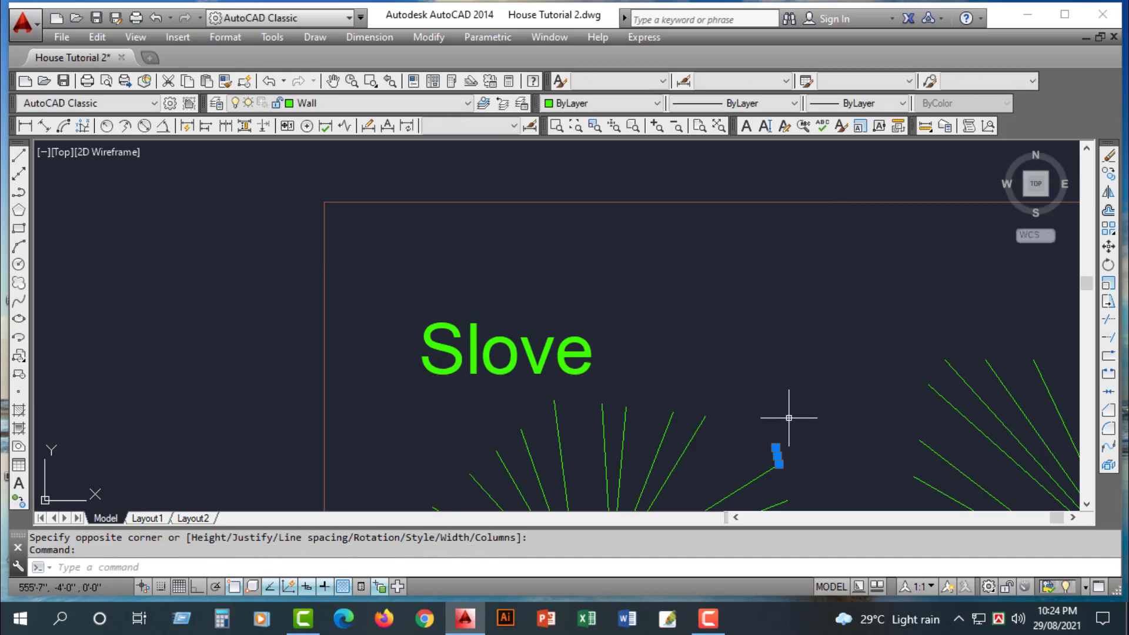
key("Delete")
scroll(788, 418, "down", 4)
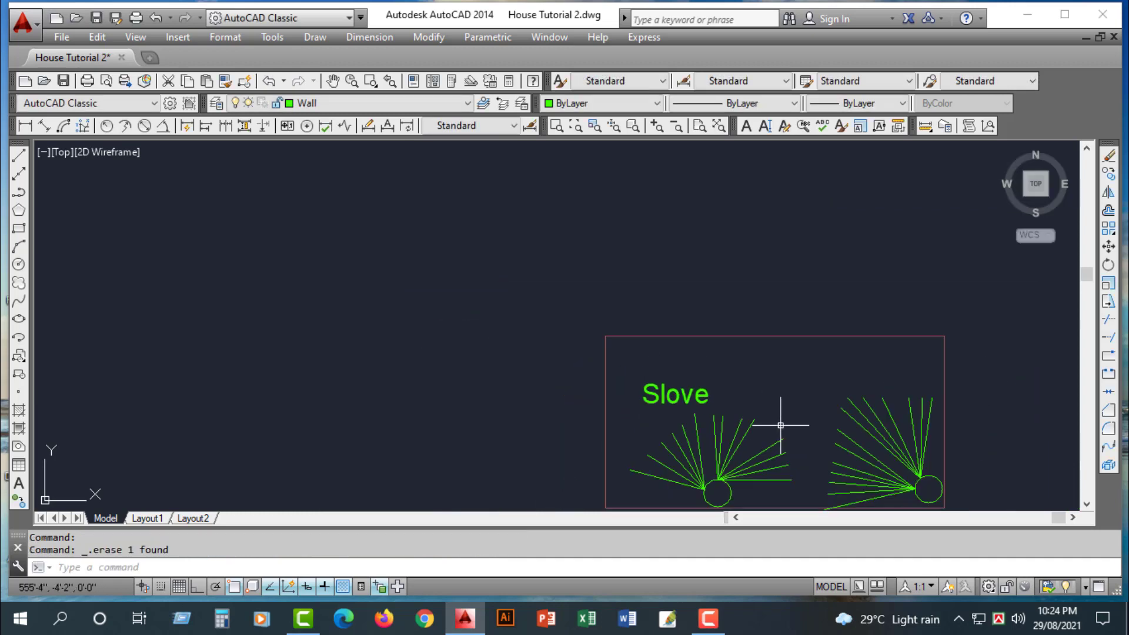
left_click(678, 398)
right_click(677, 397)
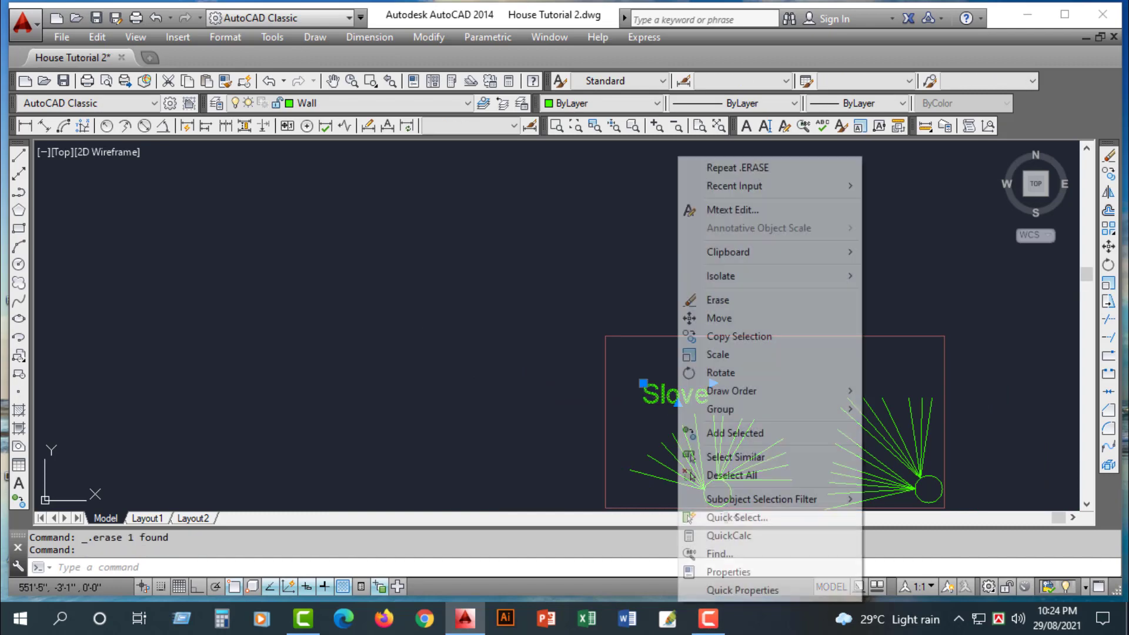
left_click(723, 339)
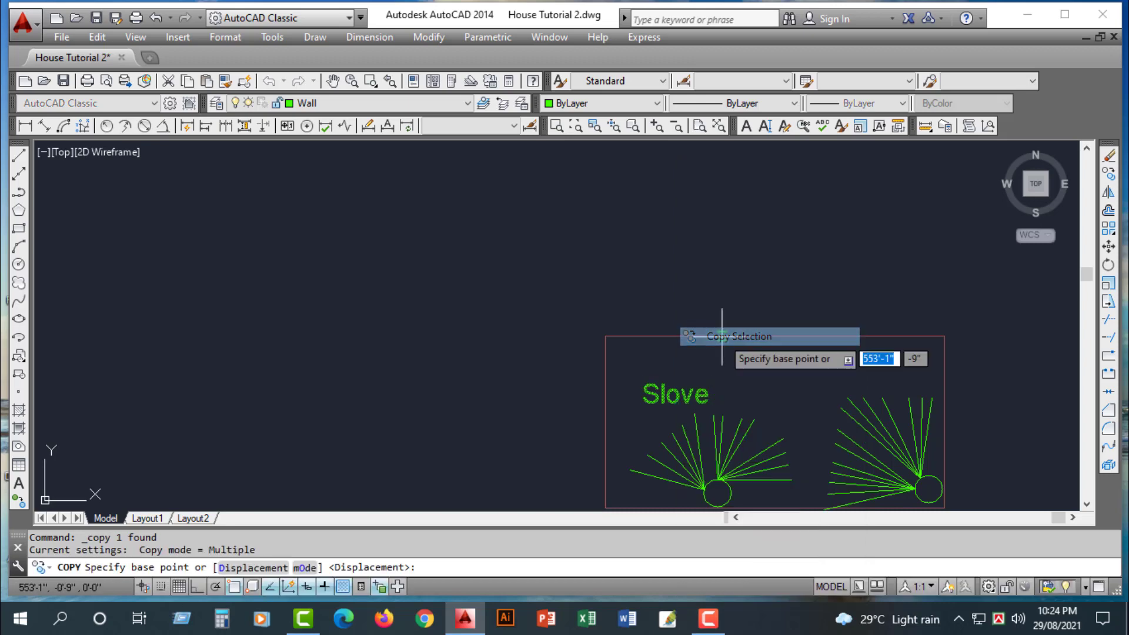
left_click(683, 393)
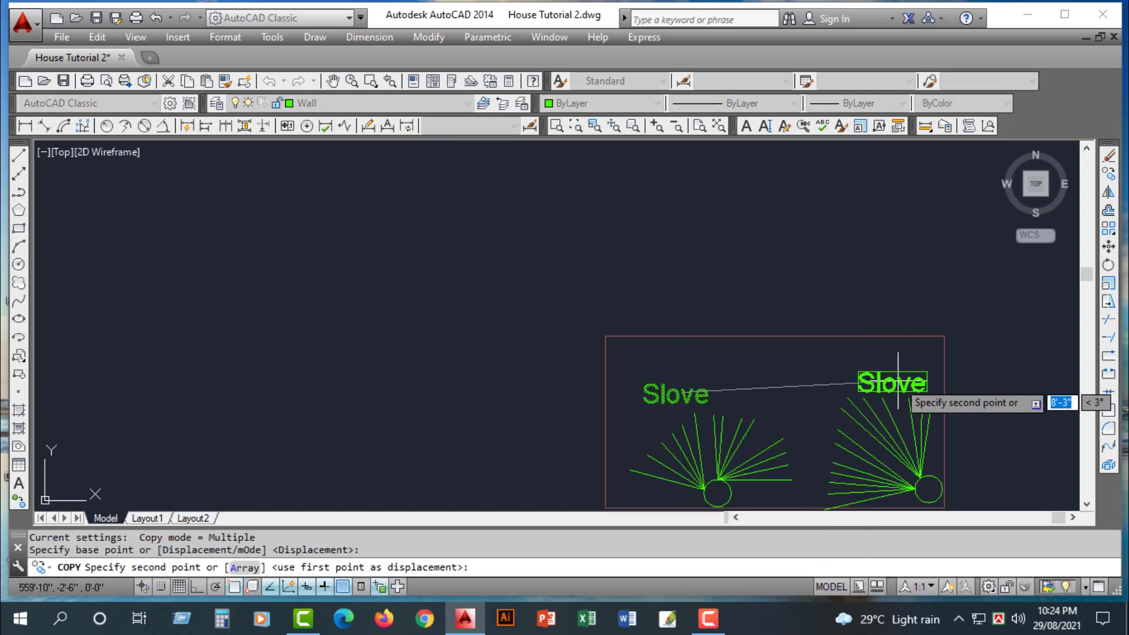
left_click(897, 380)
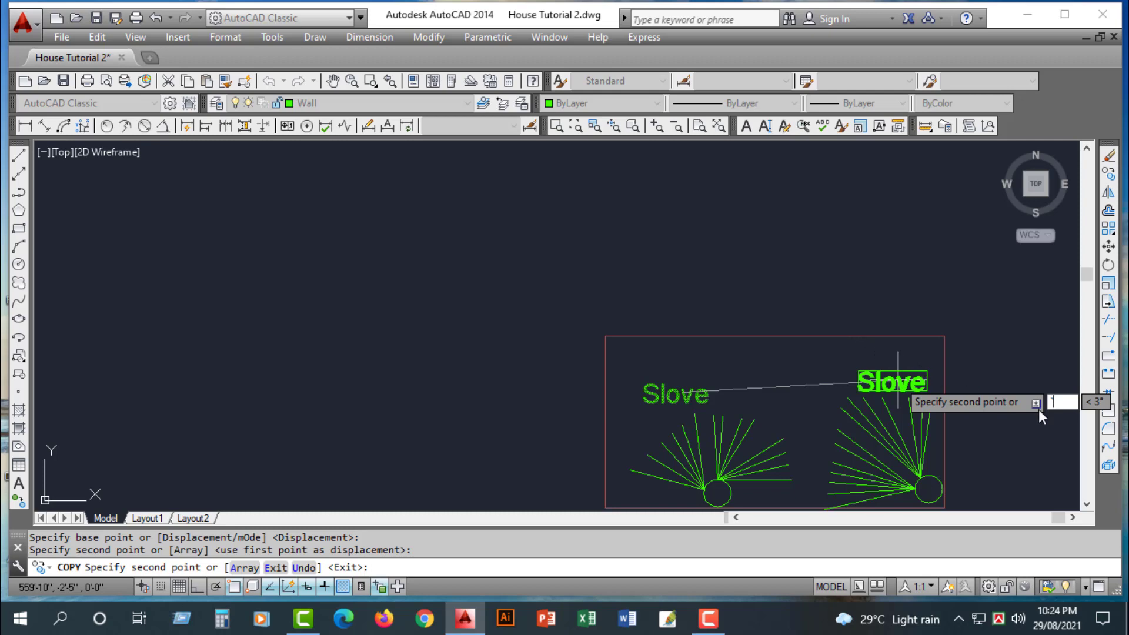
key("BackSpace")
key("Escape")
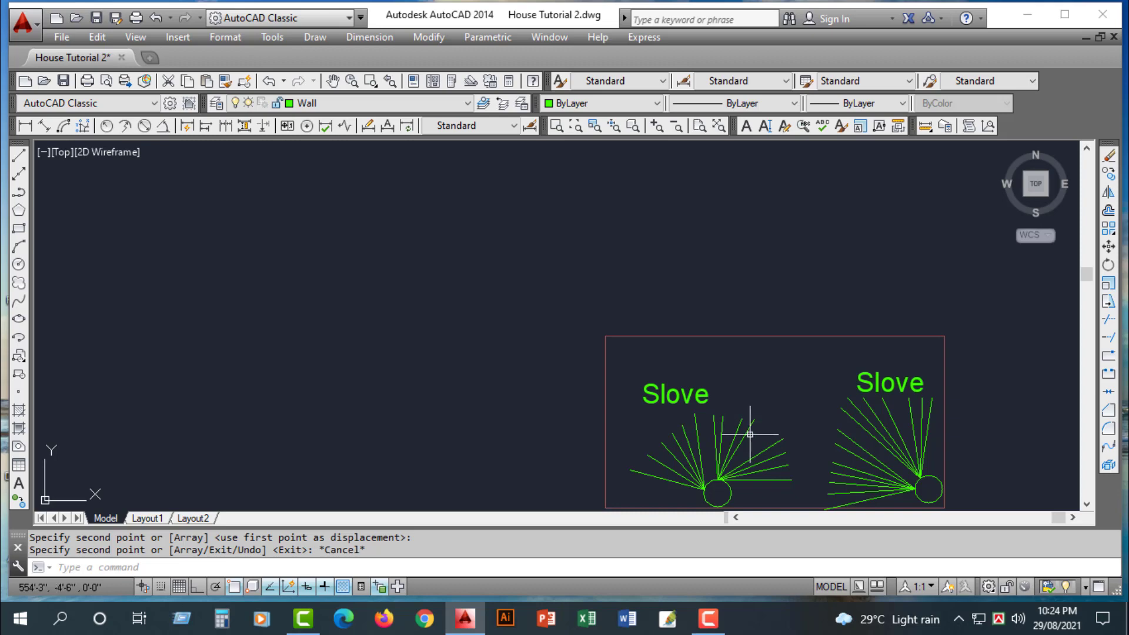
- Move both "Slove" labels to the Text layer
left_click(727, 385)
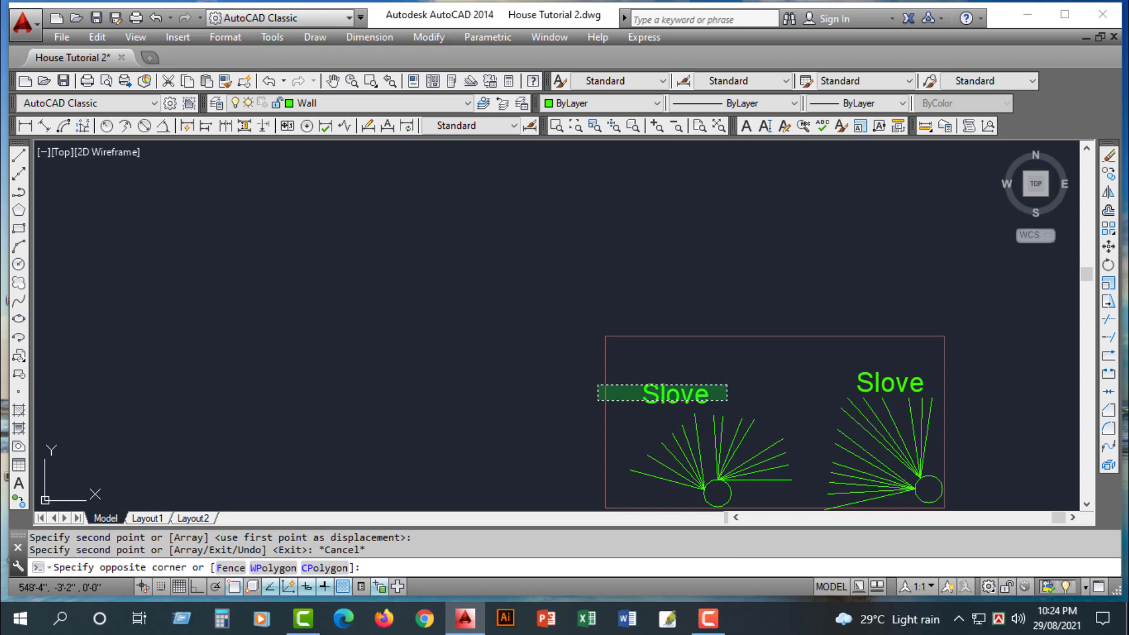
left_click(639, 402)
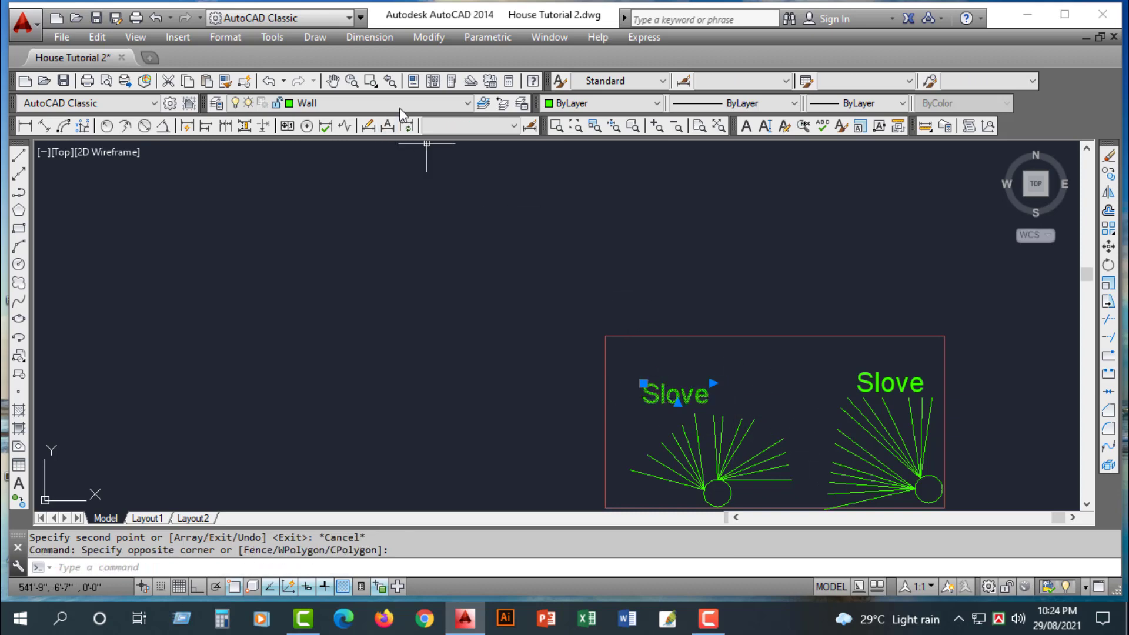
left_click(469, 103)
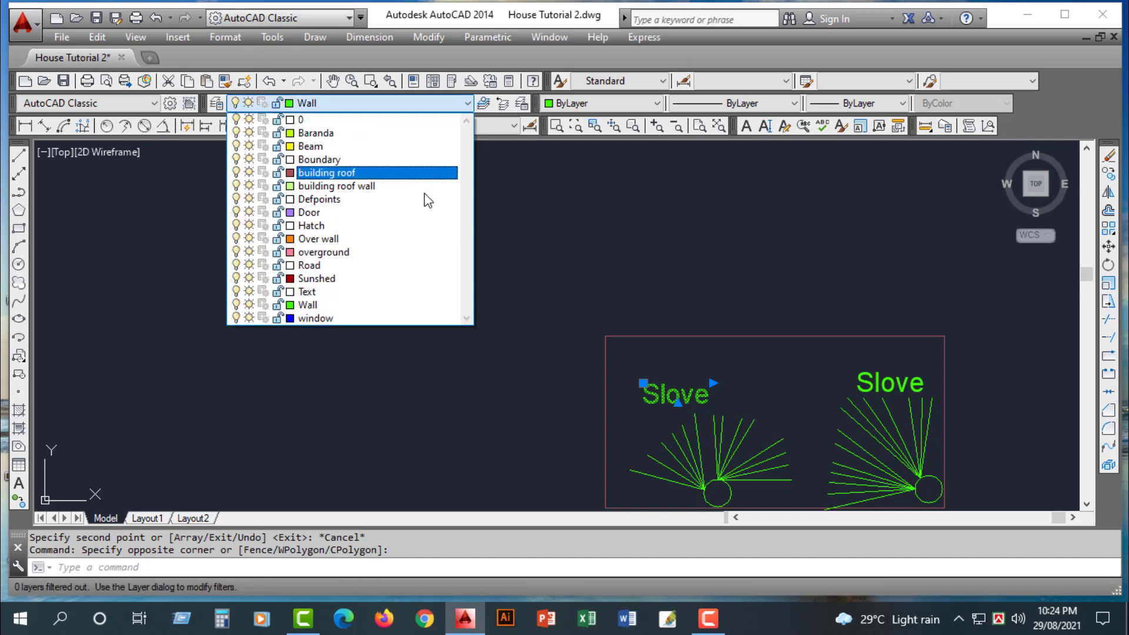
left_click(424, 293)
left_click(891, 384)
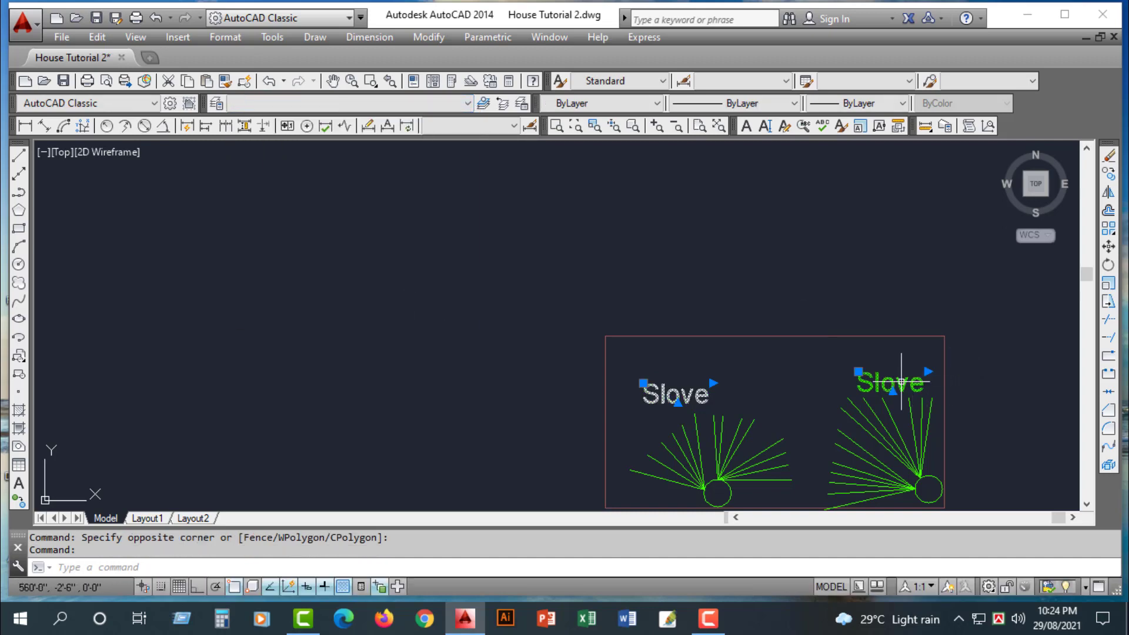
left_click(468, 104)
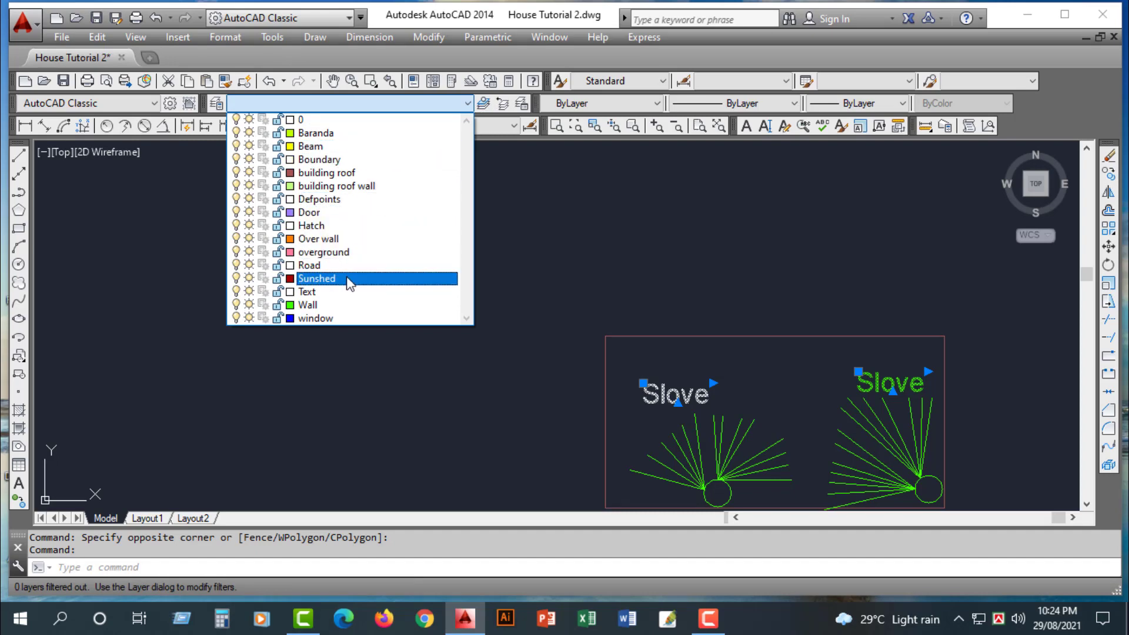
left_click(341, 292)
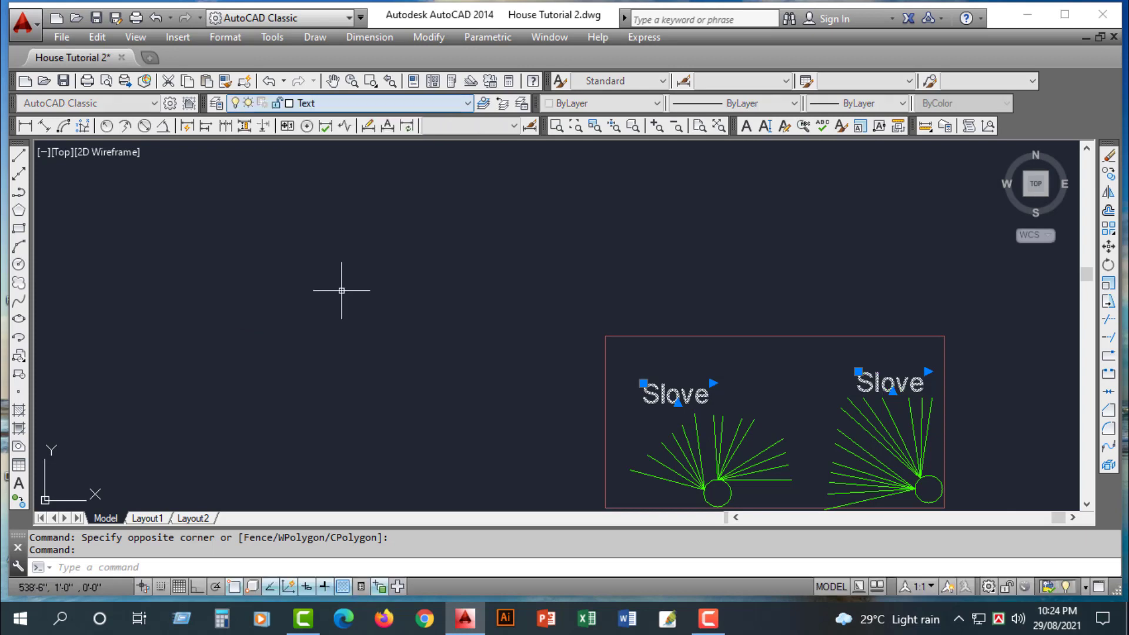
key("Escape")
scroll(882, 448, "down", 5)
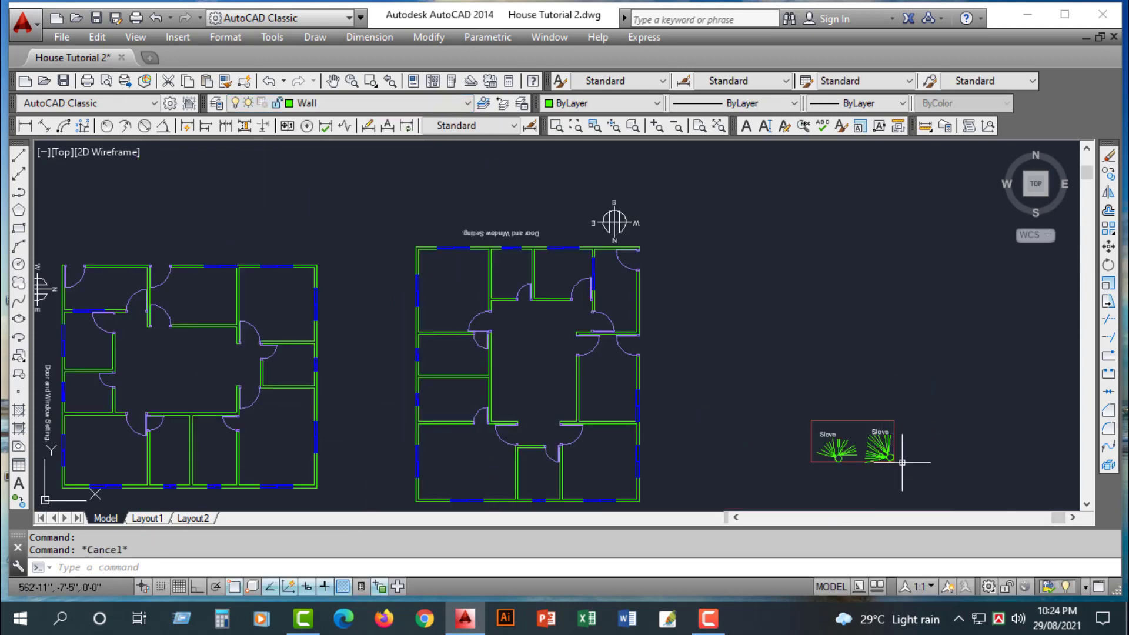
scroll(903, 462, "up", 6)
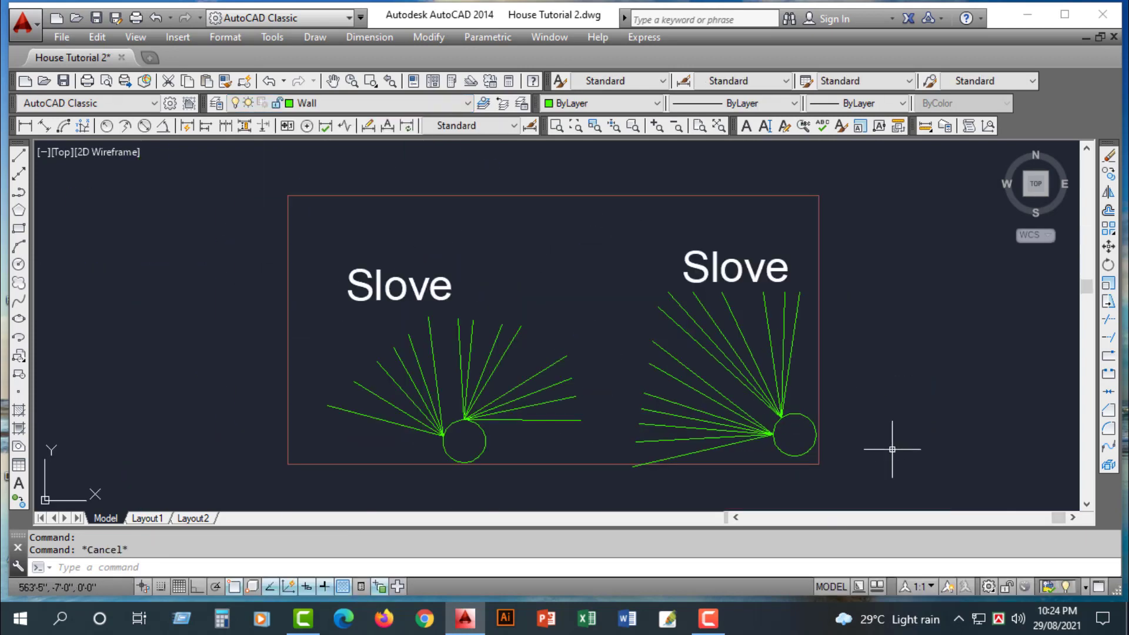
scroll(884, 448, "down", 4)
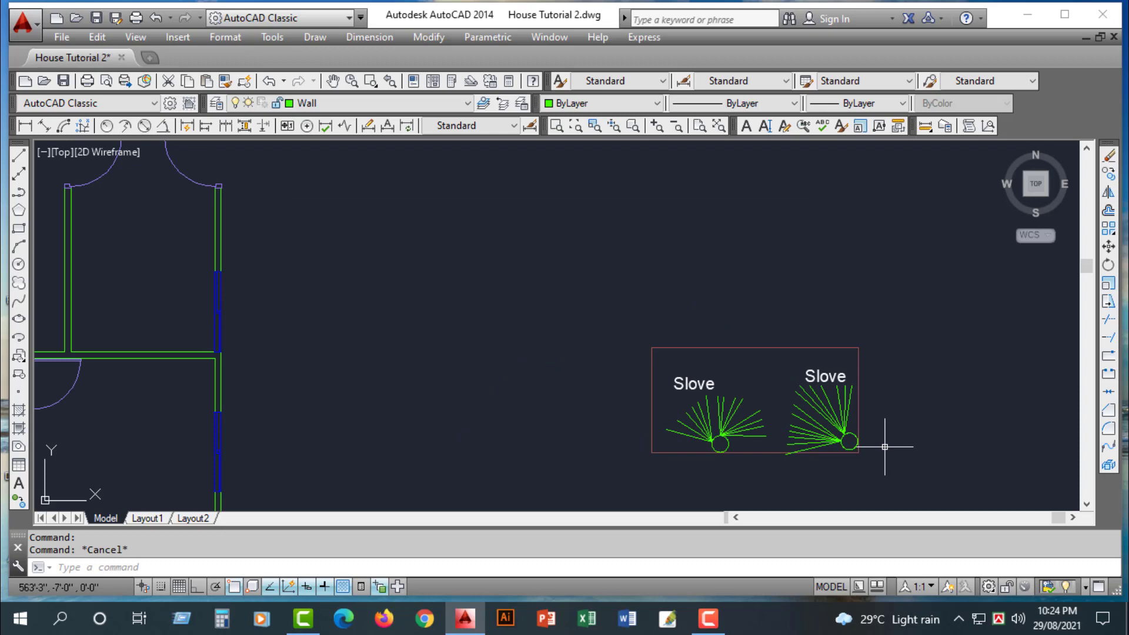
scroll(884, 446, "down", 2)
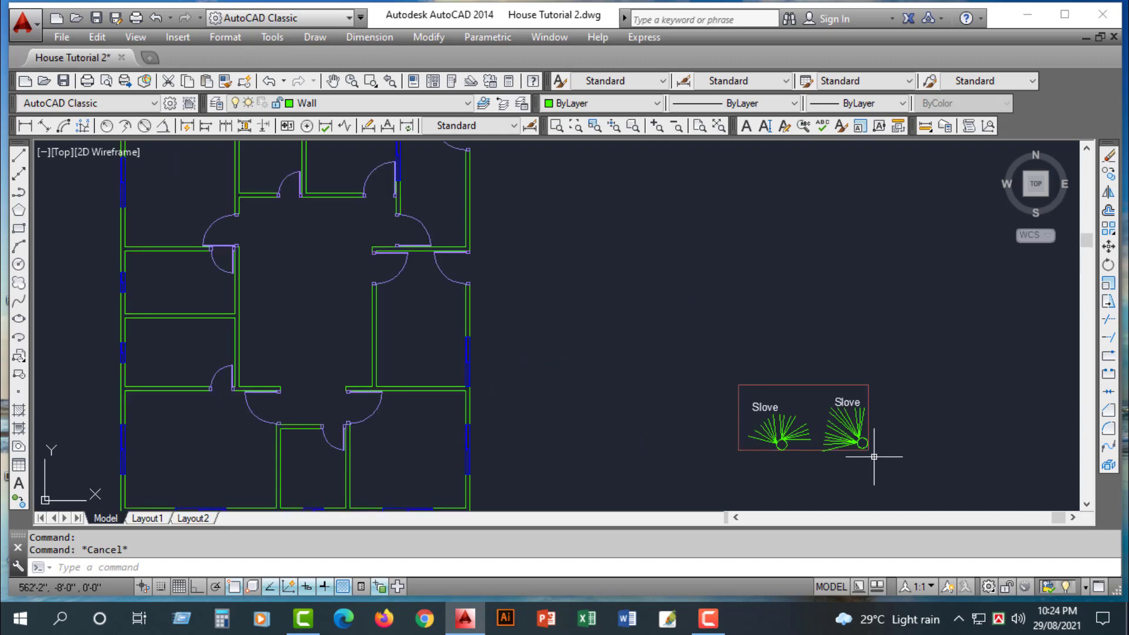
scroll(872, 452, "down", 5)
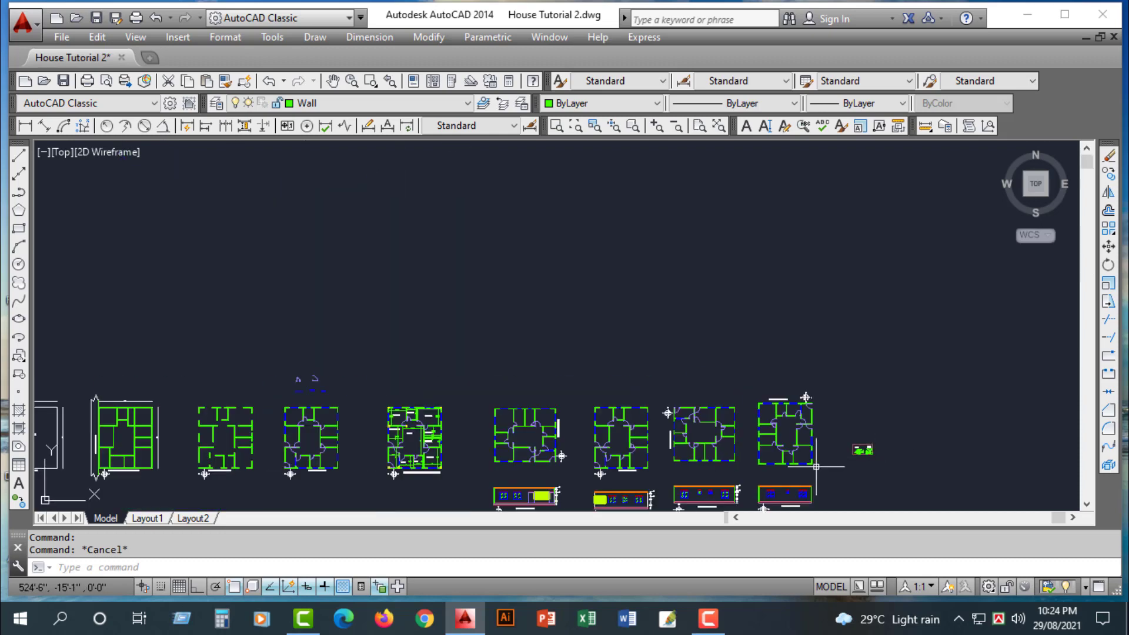
scroll(814, 459, "up", 3)
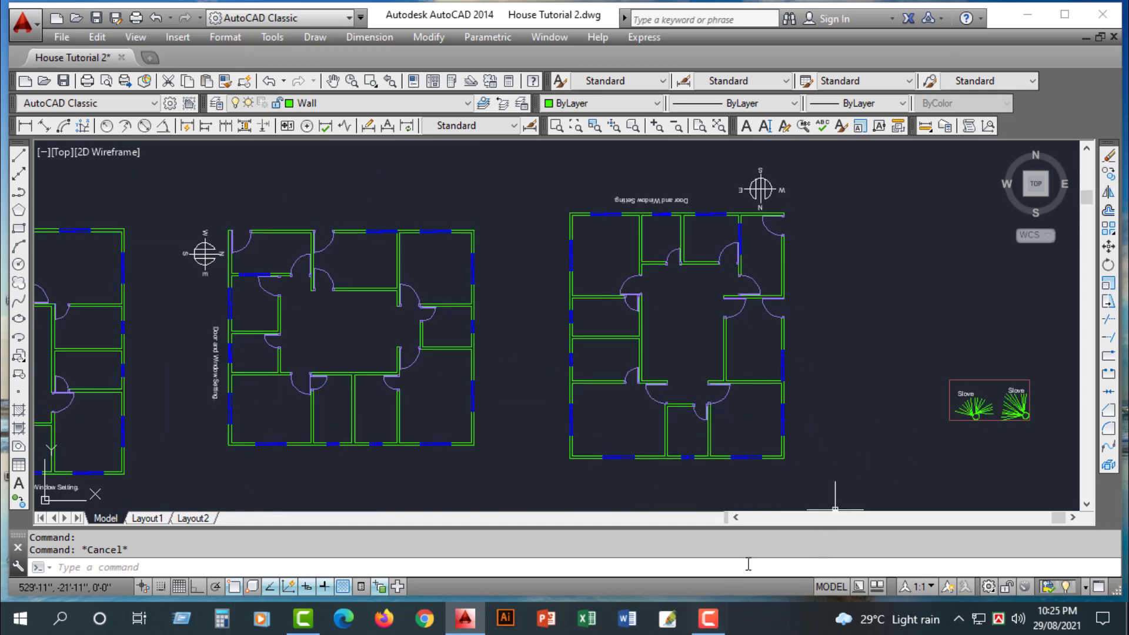
mouse_move(717, 625)
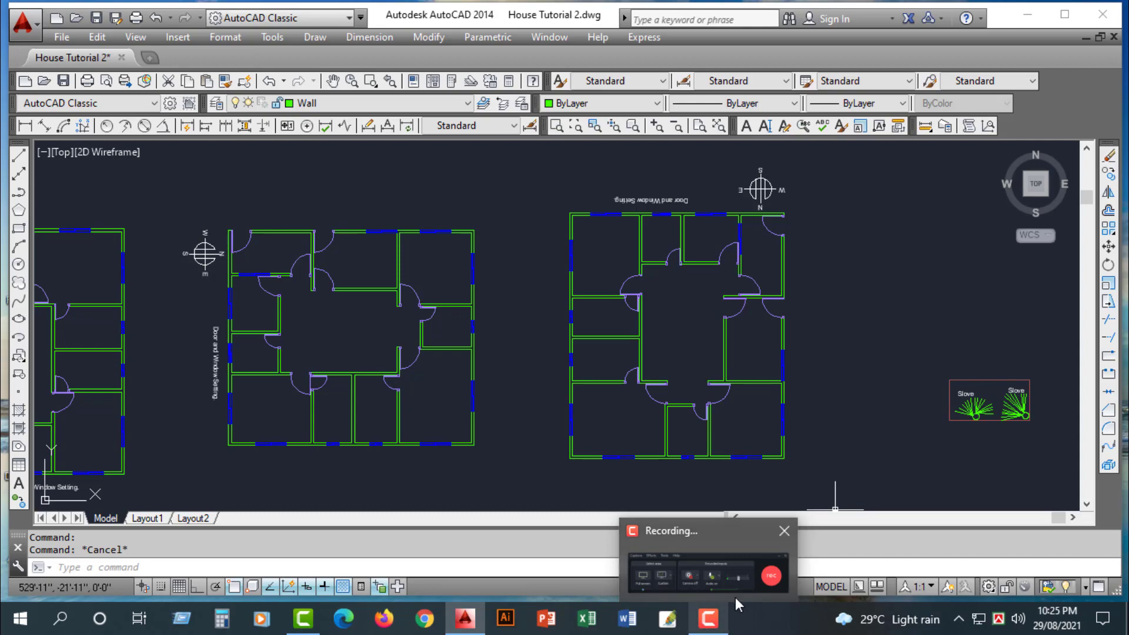
left_click(766, 577)
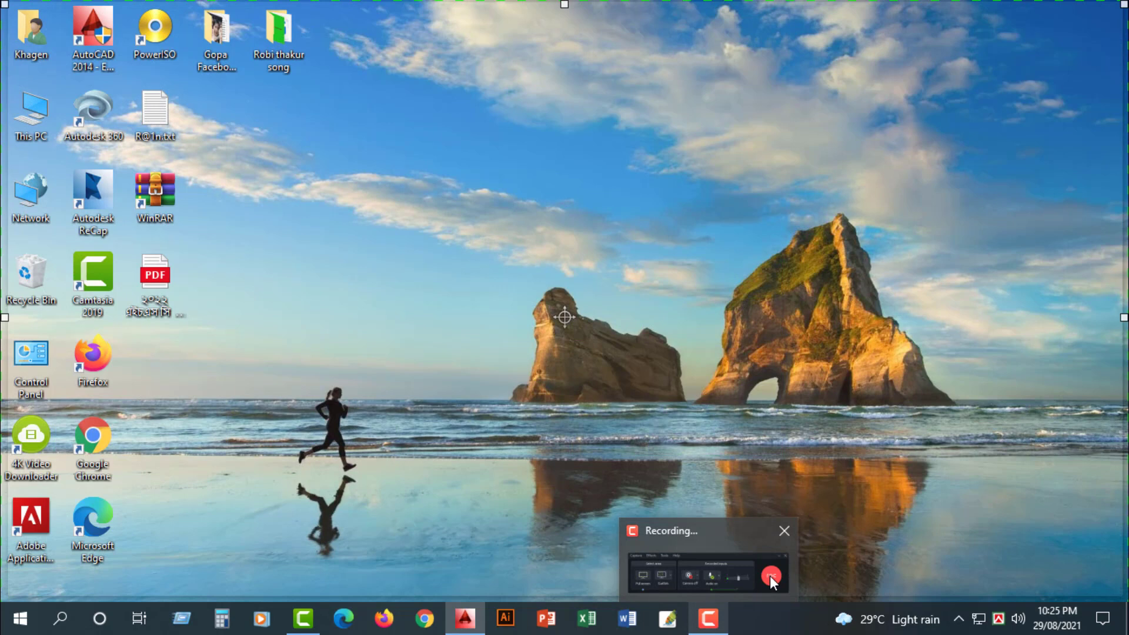
left_click(770, 577)
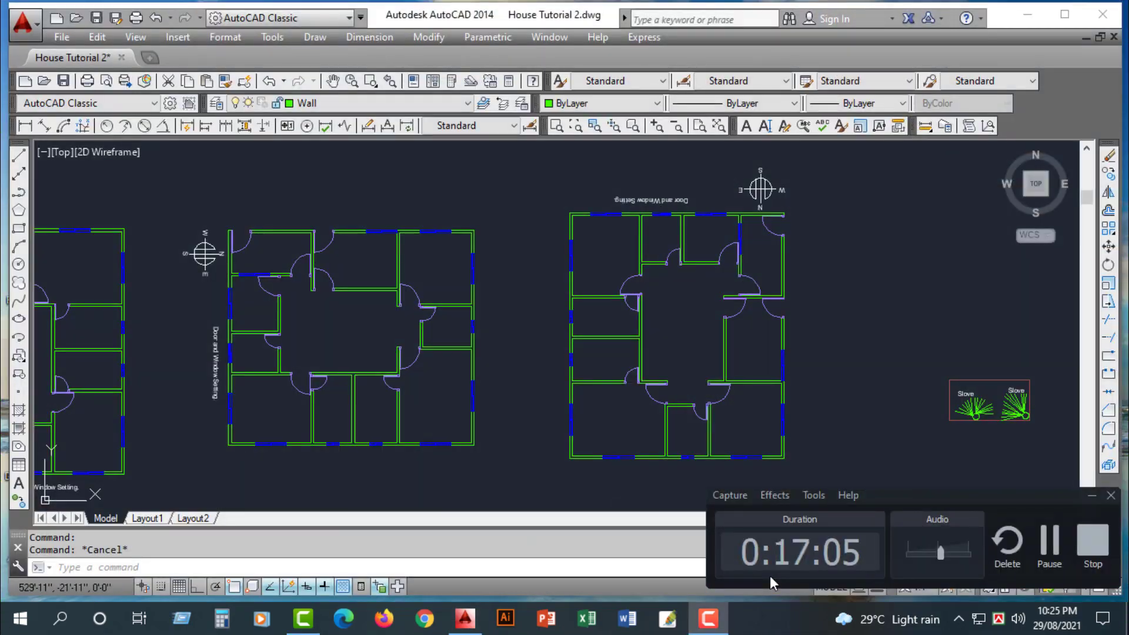